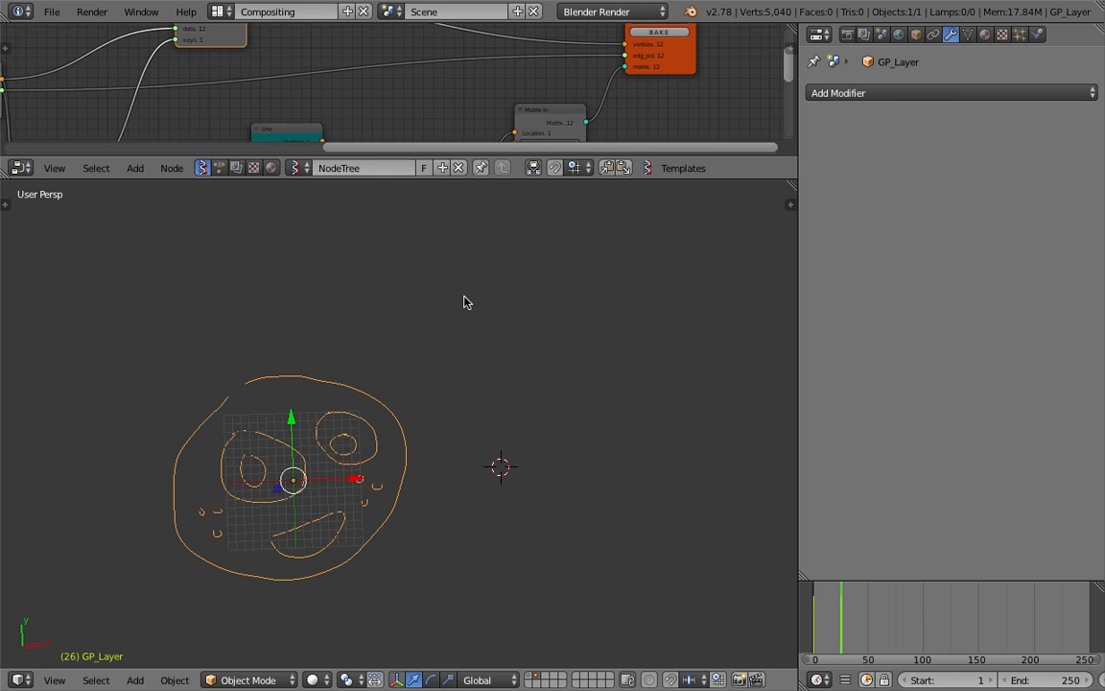
# Examine the hand-drawn face curves and the extruded face mesh from several angles in the 3D view
pyautogui.scroll(3, 393, 384)
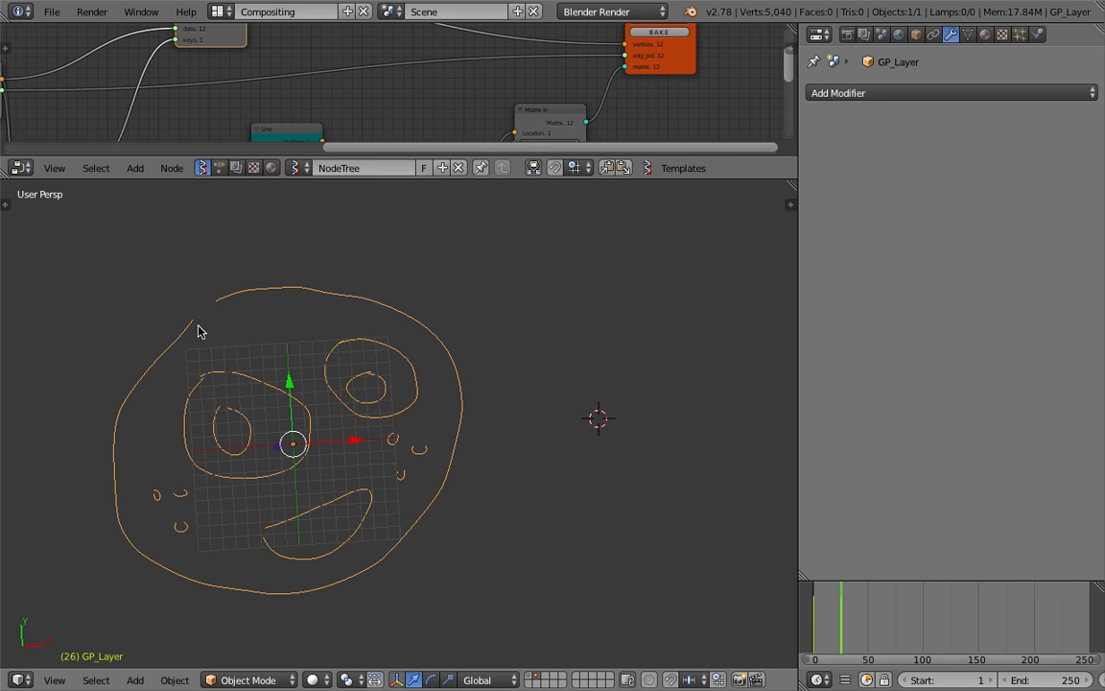
pyautogui.scroll(-1, 383, 413)
pyautogui.scroll(1, 259, 398)
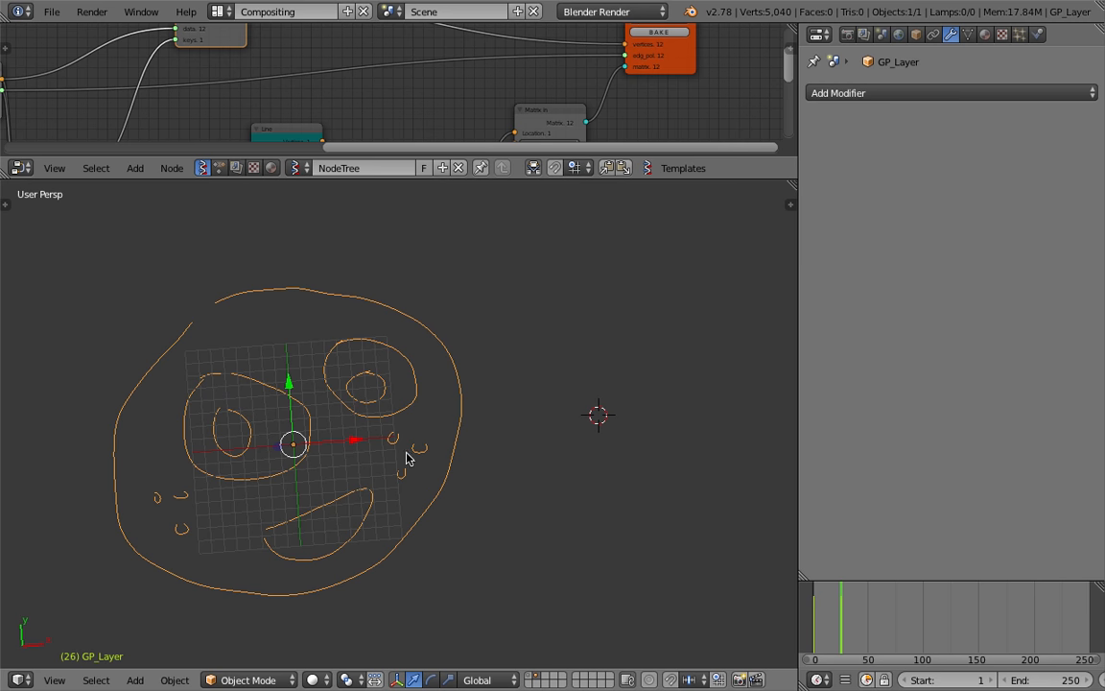
pyautogui.keyDown('shift'); pyautogui.moveTo(380, 432); pyautogui.dragTo(291, 418, button='middle'); pyautogui.keyUp('shift')
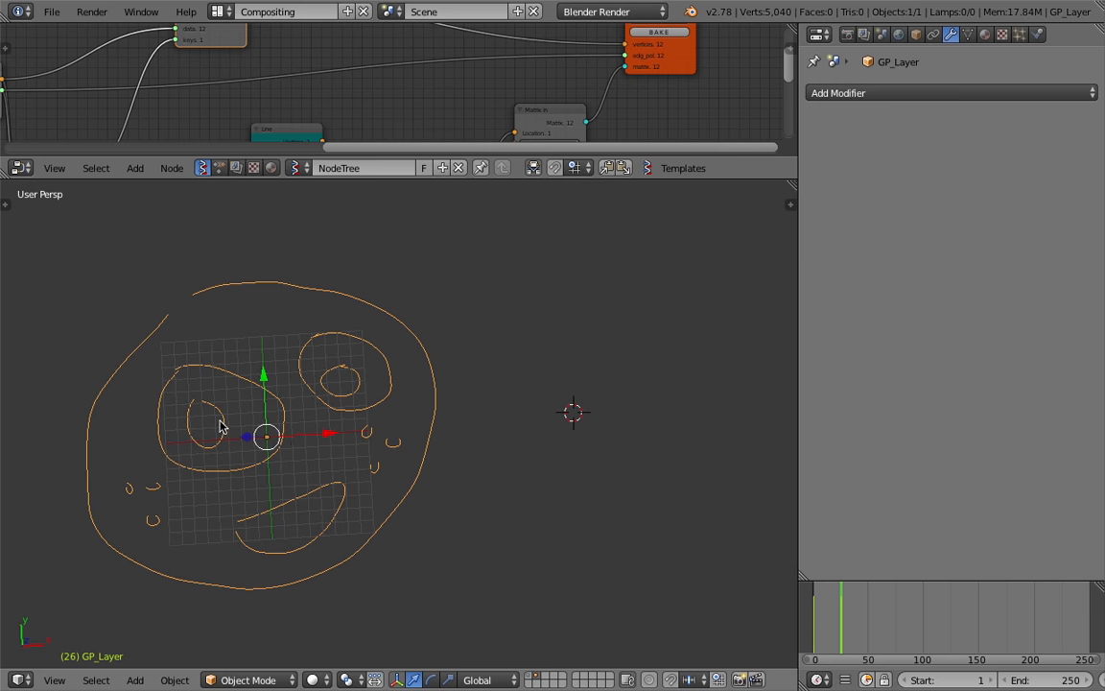
pyautogui.moveTo(325, 448); pyautogui.dragTo(357, 455, button='middle')
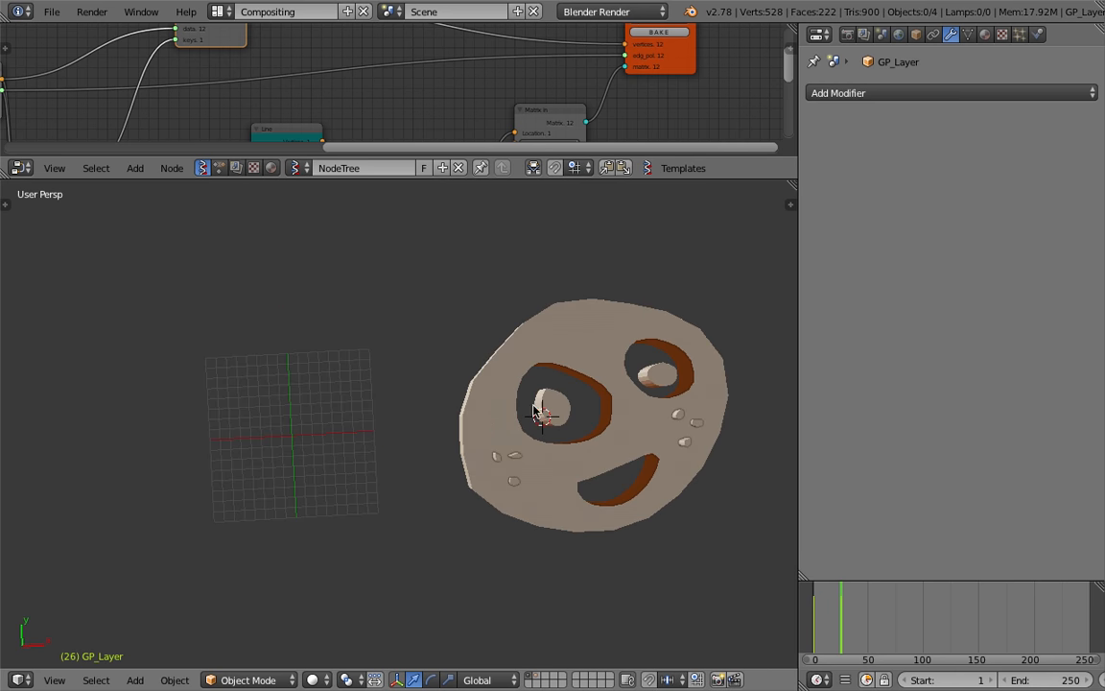
pyautogui.scroll(2, 414, 424)
pyautogui.keyDown('shift'); pyautogui.moveTo(534, 412); pyautogui.dragTo(412, 380, button='middle'); pyautogui.keyUp('shift')
pyautogui.click(648, 386)
pyautogui.moveTo(648, 386); pyautogui.dragTo(629, 431, button='middle')
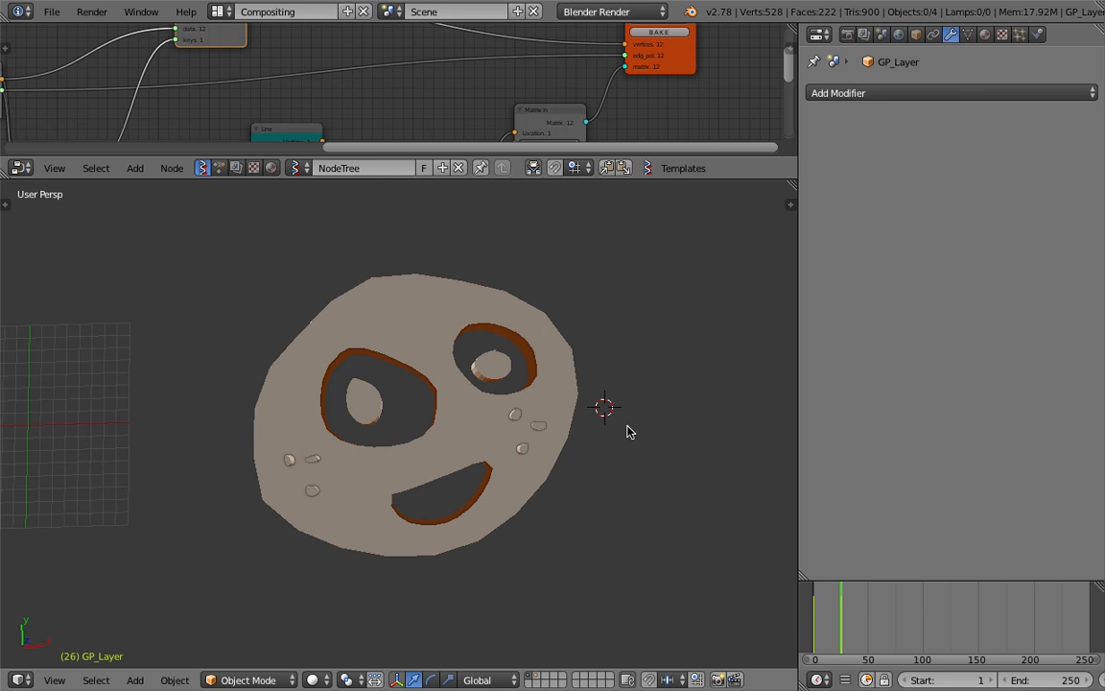
pyautogui.moveTo(456, 419)
pyautogui.mouseDown(button='middle')
pyautogui.moveTo(447, 324)
pyautogui.moveTo(452, 411)
pyautogui.moveTo(440, 436)
pyautogui.moveTo(473, 426)
pyautogui.mouseUp(button='middle')
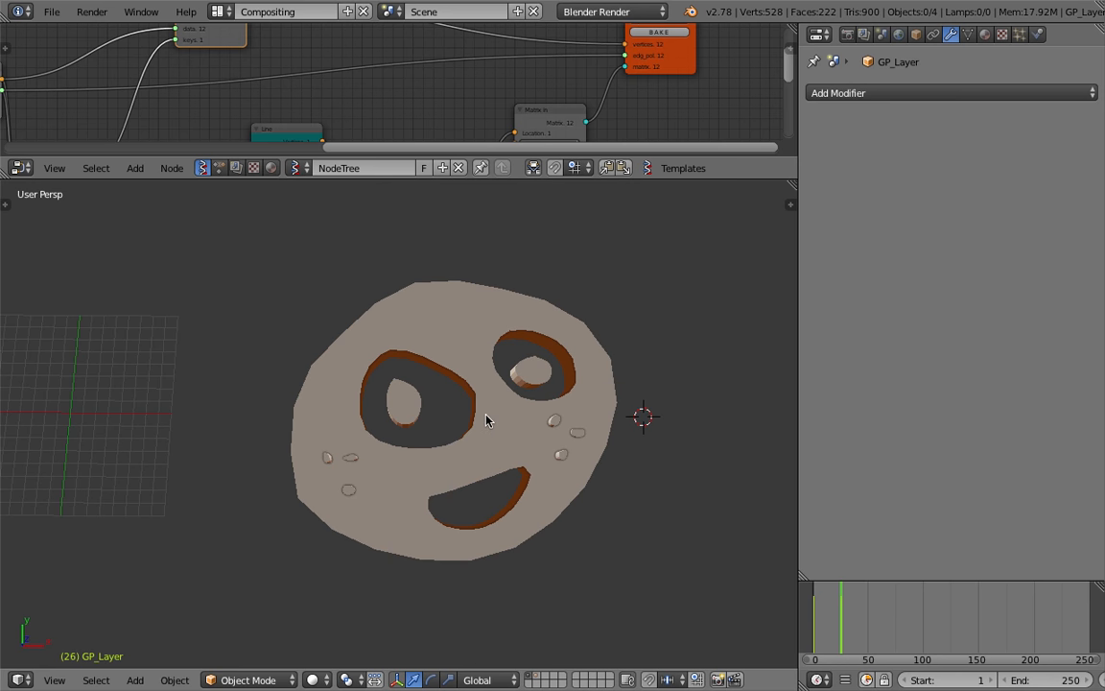
pyautogui.keyDown('shift'); pyautogui.moveTo(461, 298); pyautogui.dragTo(510, 302, button='middle'); pyautogui.keyUp('shift')
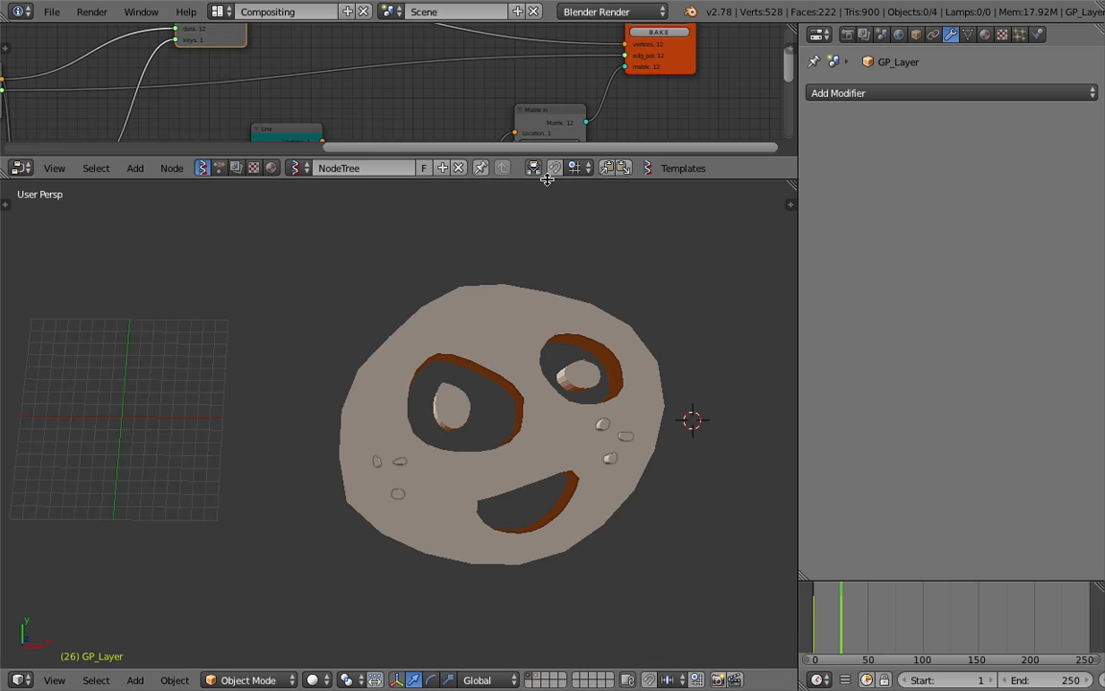
# Enlarge the node editor and examine the node tree together with the face curves on layer 2
pyautogui.moveTo(548, 179); pyautogui.dragTo(544, 334)
pyautogui.scroll(-3, 287, 198)
pyautogui.moveTo(278, 193); pyautogui.dragTo(440, 136, button='middle')
pyautogui.scroll(-1, 429, 162)
pyautogui.moveTo(324, 467); pyautogui.dragTo(476, 434, button='middle')
pyautogui.press('2')
pyautogui.scroll(-1, 373, 462)
pyautogui.keyDown('shift'); pyautogui.moveTo(358, 460); pyautogui.dragTo(383, 504, button='middle'); pyautogui.keyUp('shift')
pyautogui.scroll(2, 382, 503)
pyautogui.scroll(1, 407, 471)
pyautogui.keyDown('shift'); pyautogui.moveTo(428, 442); pyautogui.dragTo(444, 488, button='middle'); pyautogui.keyUp('shift')
pyautogui.scroll(2, 444, 489)
pyautogui.scroll(1, 517, 438)
pyautogui.scroll(-1, 530, 419)
pyautogui.keyDown('shift'); pyautogui.moveTo(277, 458); pyautogui.dragTo(460, 471, button='middle'); pyautogui.keyUp('shift')
pyautogui.moveTo(264, 473); pyautogui.dragTo(261, 456, button='middle')
pyautogui.scroll(-2, 342, 520)
pyautogui.keyDown('shift'); pyautogui.moveTo(342, 521); pyautogui.dragTo(329, 495, button='middle'); pyautogui.keyUp('shift')
pyautogui.keyDown('shift'); pyautogui.moveTo(679, 417); pyautogui.dragTo(515, 450, button='middle'); pyautogui.keyUp('shift')
pyautogui.scroll(-1, 532, 461)
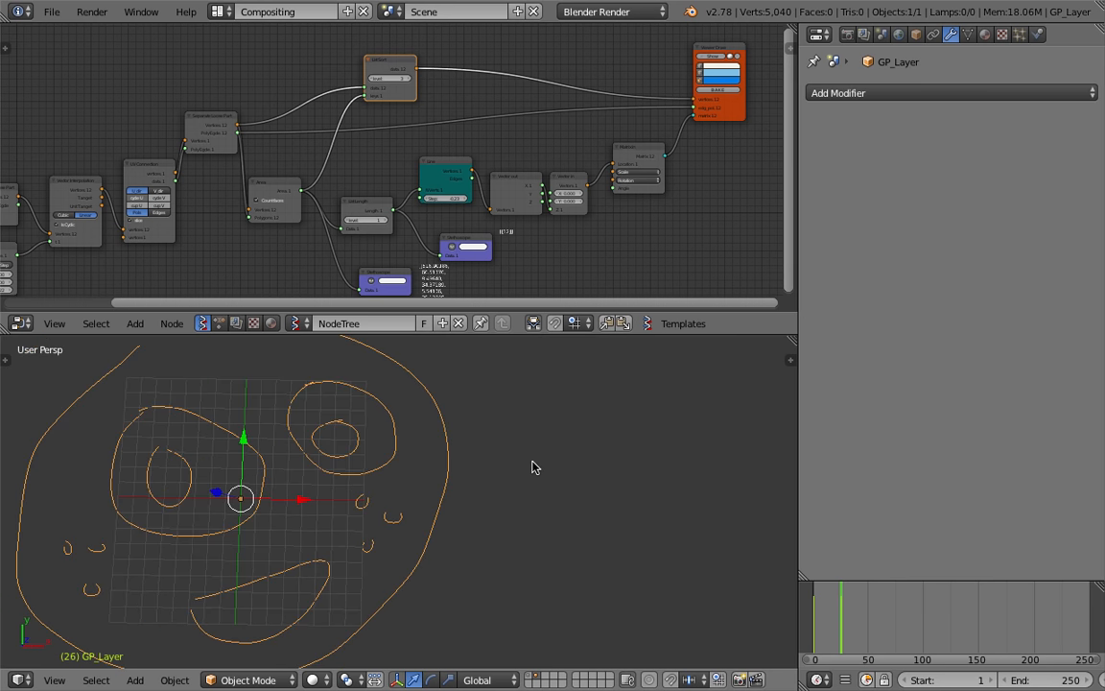
# Show the 3D view's properties sidebar, make a test grease pencil stroke, and toggle the Grease Pencil Layers setting off and on
pyautogui.press('n')
pyautogui.scroll(8, 718, 441)
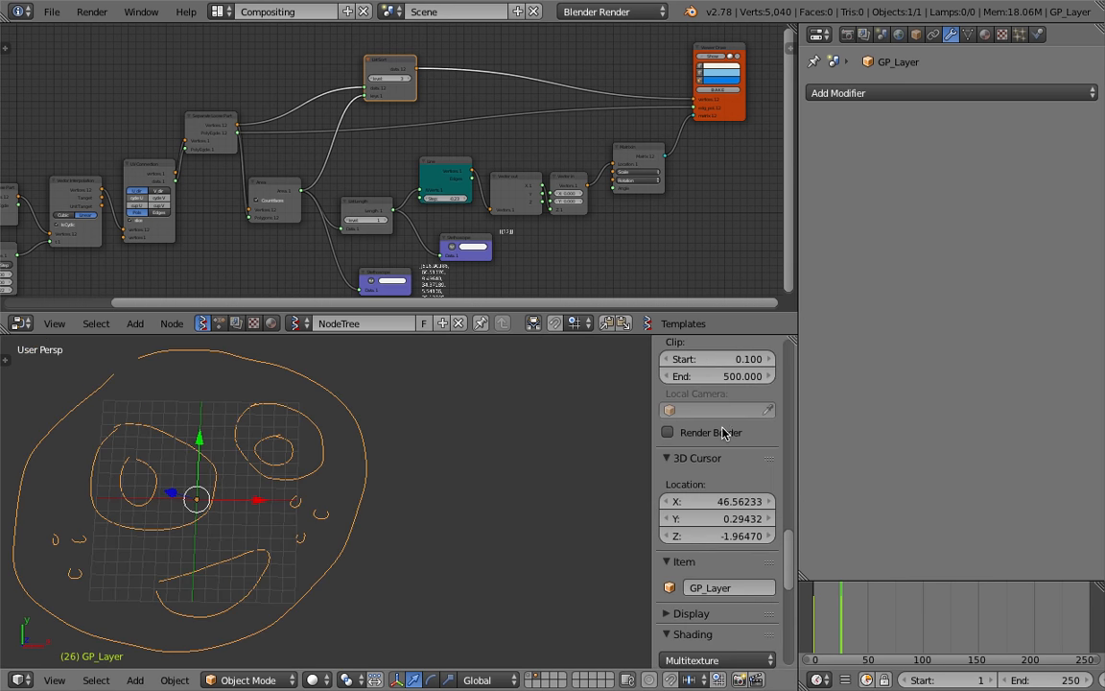
pyautogui.scroll(5, 717, 444)
pyautogui.press('d')
pyautogui.moveTo(499, 418)
pyautogui.mouseDown()
pyautogui.moveTo(485, 418)
pyautogui.moveTo(515, 429)
pyautogui.mouseUp()
pyautogui.scroll(4, 760, 499)
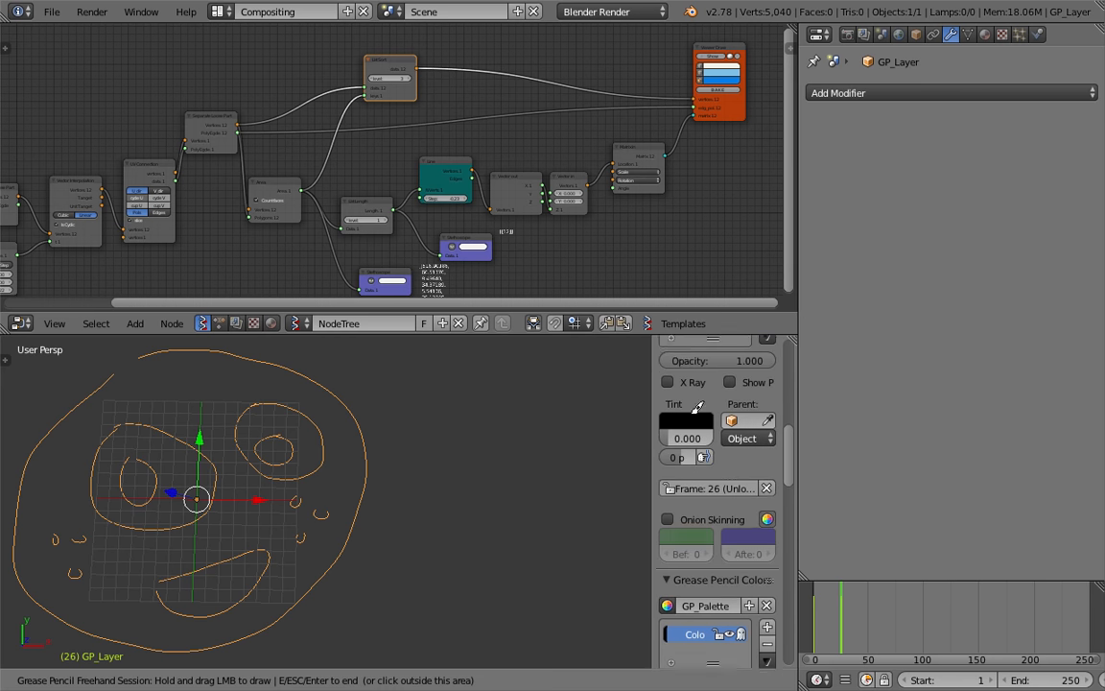
pyautogui.scroll(3, 693, 413)
pyautogui.click(679, 440)
pyautogui.click(680, 440)
# Sketch several freehand test loops and a small cross with grease pencil beside the existing face curves
pyautogui.moveTo(538, 437)
pyautogui.keyDown('shift'); pyautogui.mouseDown(button='middle')
pyautogui.moveTo(511, 437)
pyautogui.moveTo(463, 392)
pyautogui.mouseUp(button='middle'); pyautogui.keyUp('shift')
pyautogui.moveTo(434, 465)
pyautogui.keyDown('shift'); pyautogui.mouseDown(button='middle')
pyautogui.moveTo(427, 427)
pyautogui.moveTo(411, 437)
pyautogui.mouseUp(button='middle'); pyautogui.keyUp('shift')
pyautogui.press('d')
pyautogui.moveTo(403, 434)
pyautogui.mouseDown()
pyautogui.moveTo(397, 523)
pyautogui.moveTo(472, 491)
pyautogui.moveTo(388, 431)
pyautogui.mouseUp()
pyautogui.keyDown('shift'); pyautogui.moveTo(456, 424); pyautogui.dragTo(390, 437, button='middle'); pyautogui.keyUp('shift')
pyautogui.moveTo(464, 371)
pyautogui.mouseDown()
pyautogui.moveTo(515, 433)
pyautogui.moveTo(441, 386)
pyautogui.moveTo(503, 374)
pyautogui.moveTo(500, 386)
pyautogui.mouseUp()
pyautogui.moveTo(490, 362); pyautogui.dragTo(475, 383)
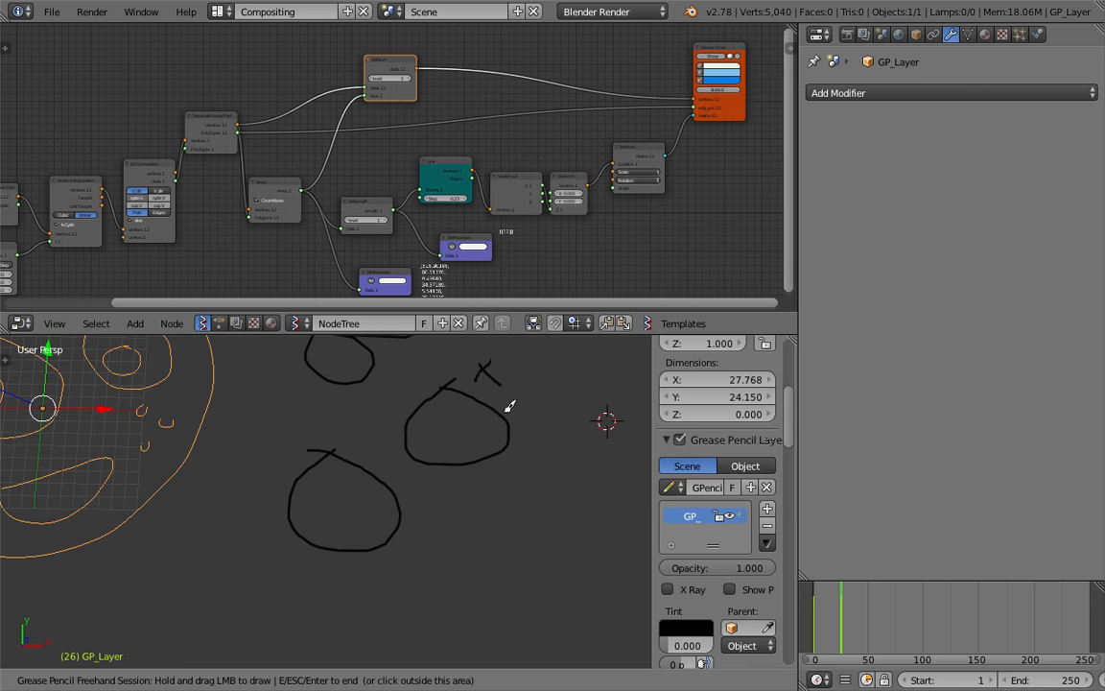
# Sketch a small grease pencil test face with an outline, two eyes with pupils, and a mouth
pyautogui.keyDown('shift'); pyautogui.moveTo(546, 432); pyautogui.dragTo(407, 438, button='middle'); pyautogui.keyUp('shift')
pyautogui.moveTo(415, 477)
pyautogui.mouseDown()
pyautogui.moveTo(398, 494)
pyautogui.moveTo(506, 543)
pyautogui.moveTo(461, 469)
pyautogui.moveTo(429, 476)
pyautogui.mouseUp()
pyautogui.moveTo(422, 524)
pyautogui.mouseDown()
pyautogui.moveTo(397, 538)
pyautogui.moveTo(429, 526)
pyautogui.moveTo(451, 537)
pyautogui.moveTo(457, 510)
pyautogui.moveTo(496, 533)
pyautogui.moveTo(434, 540)
pyautogui.mouseUp()
pyautogui.scroll(1, 459, 507)
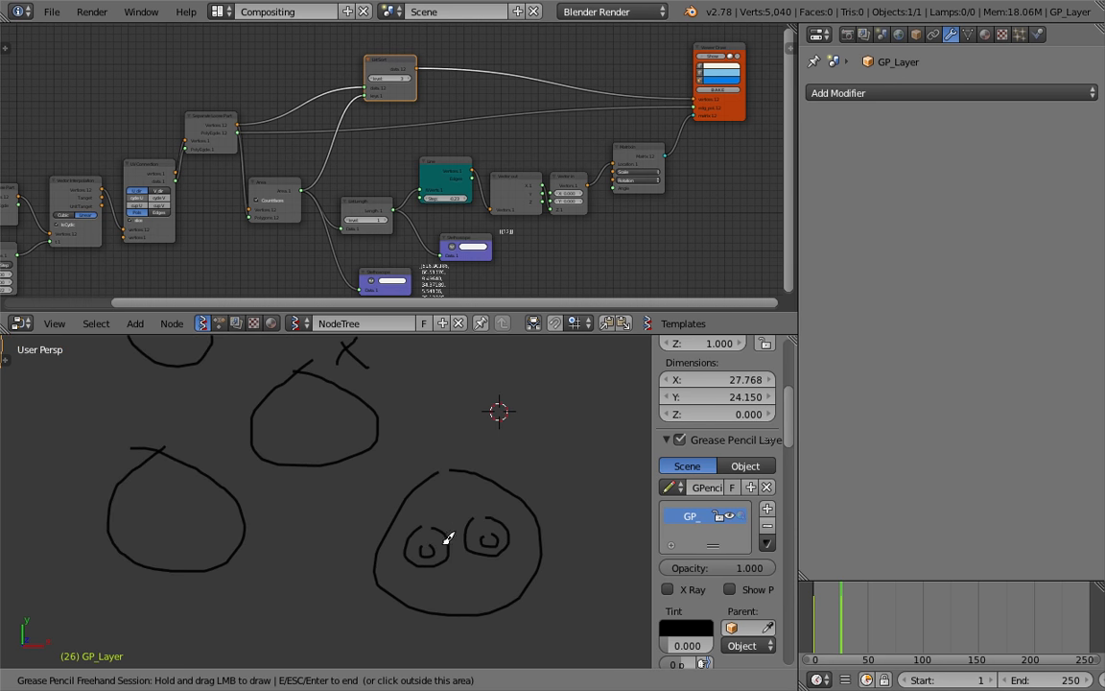
pyautogui.moveTo(460, 579)
pyautogui.mouseDown()
pyautogui.moveTo(500, 587)
pyautogui.moveTo(463, 573)
pyautogui.mouseUp()
pyautogui.scroll(-2, 377, 484)
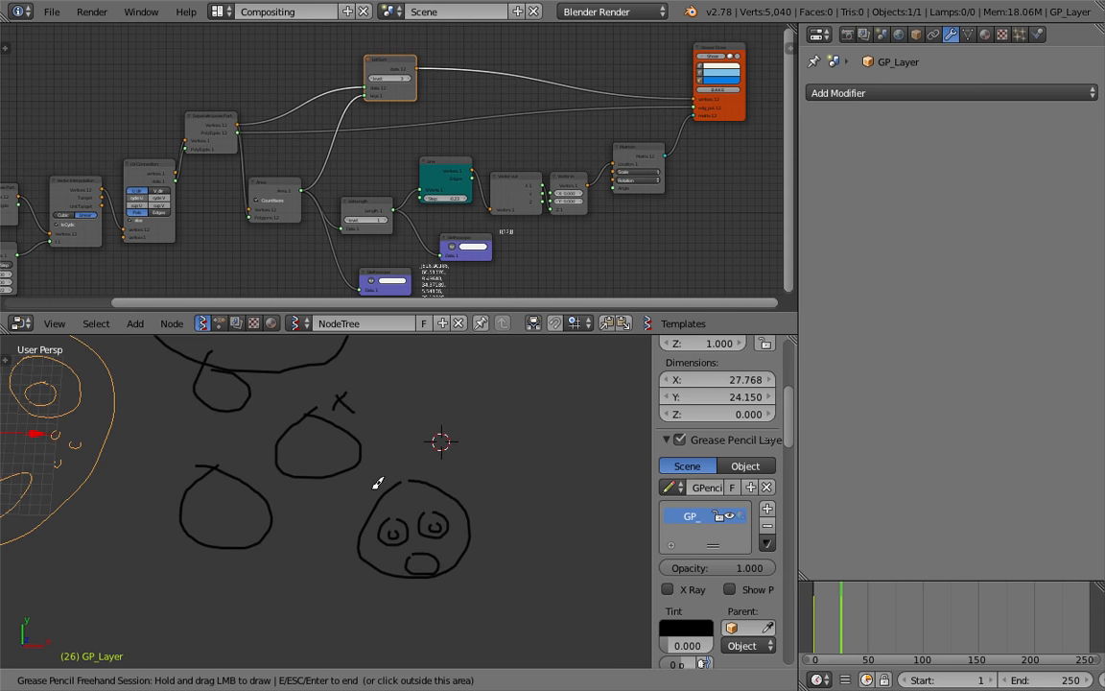
pyautogui.keyDown('ctrl'); pyautogui.scroll(3, 348, 453); pyautogui.keyUp('ctrl')
# Start a new file from the default startup scene
pyautogui.click(79, 33)
pyautogui.click(52, 12)
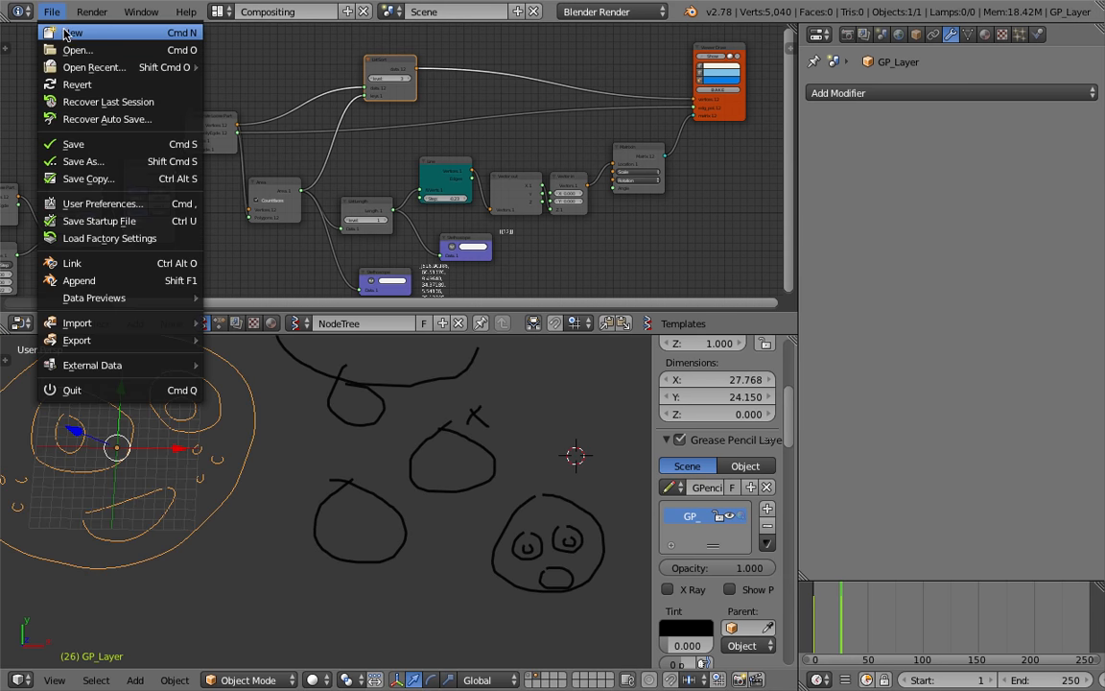
pyautogui.click(61, 28)
pyautogui.click(99, 48)
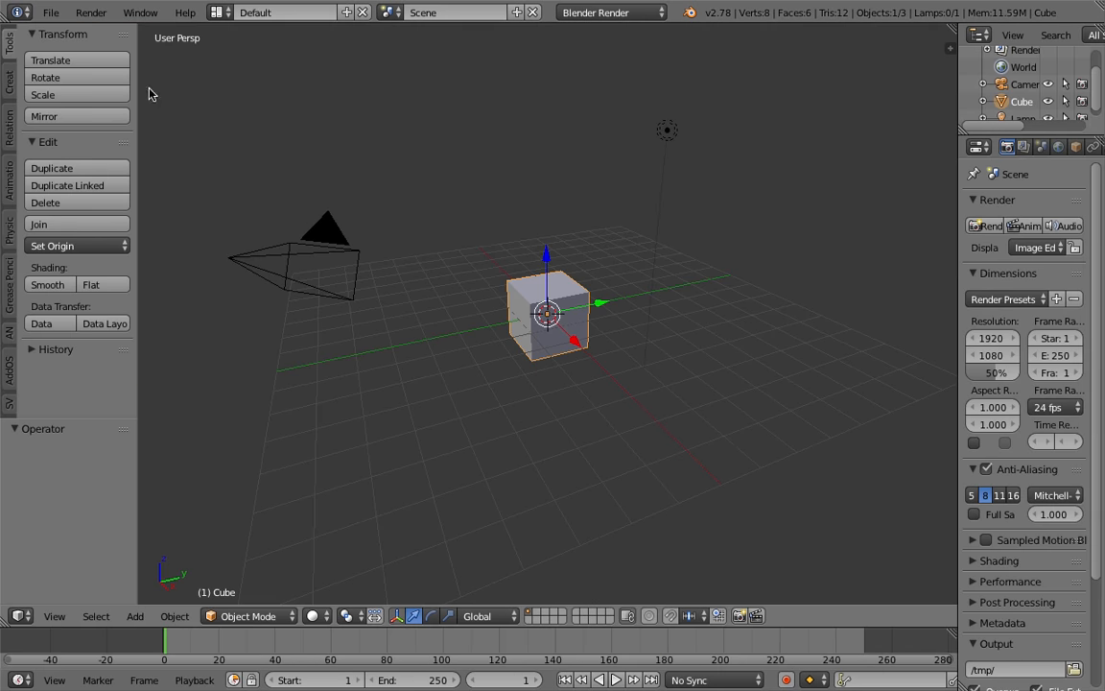
# Save the new scene to the Desktop as sv_sort_area_001
pyautogui.click(49, 11)
pyautogui.click(84, 162)
pyautogui.click(325, 77)
pyautogui.write('sv_sort_area_001')
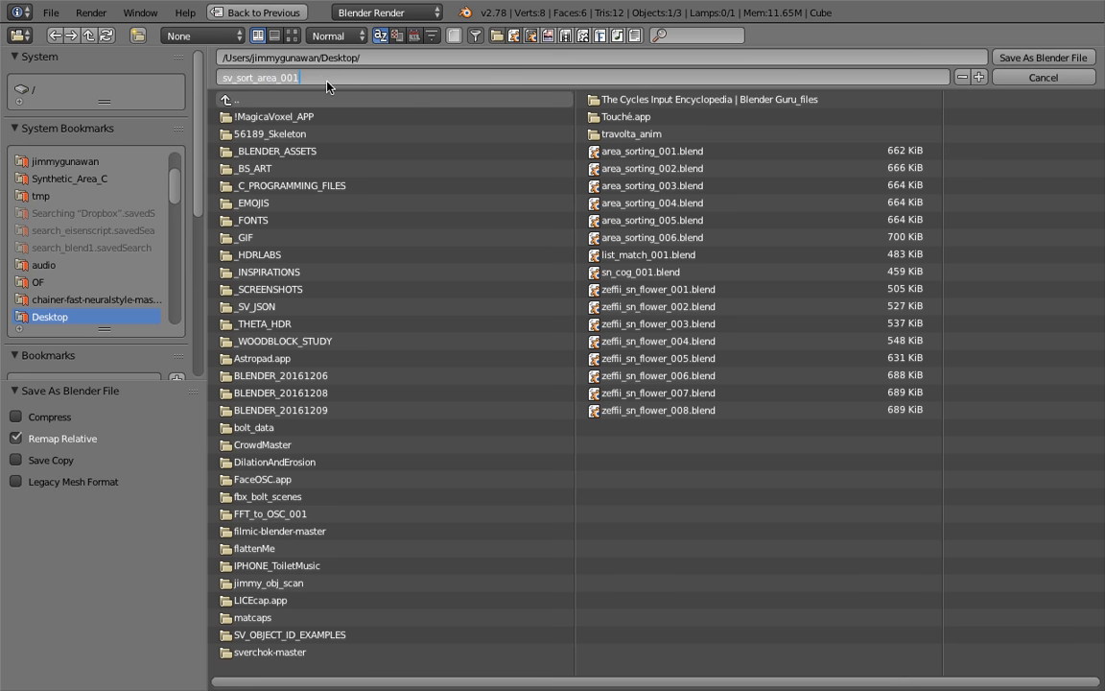
pyautogui.press('Return')
pyautogui.press('Return')
# Delete the default cube and move the lamp and camera to layer 2
pyautogui.moveTo(479, 237); pyautogui.dragTo(547, 296, button='middle')
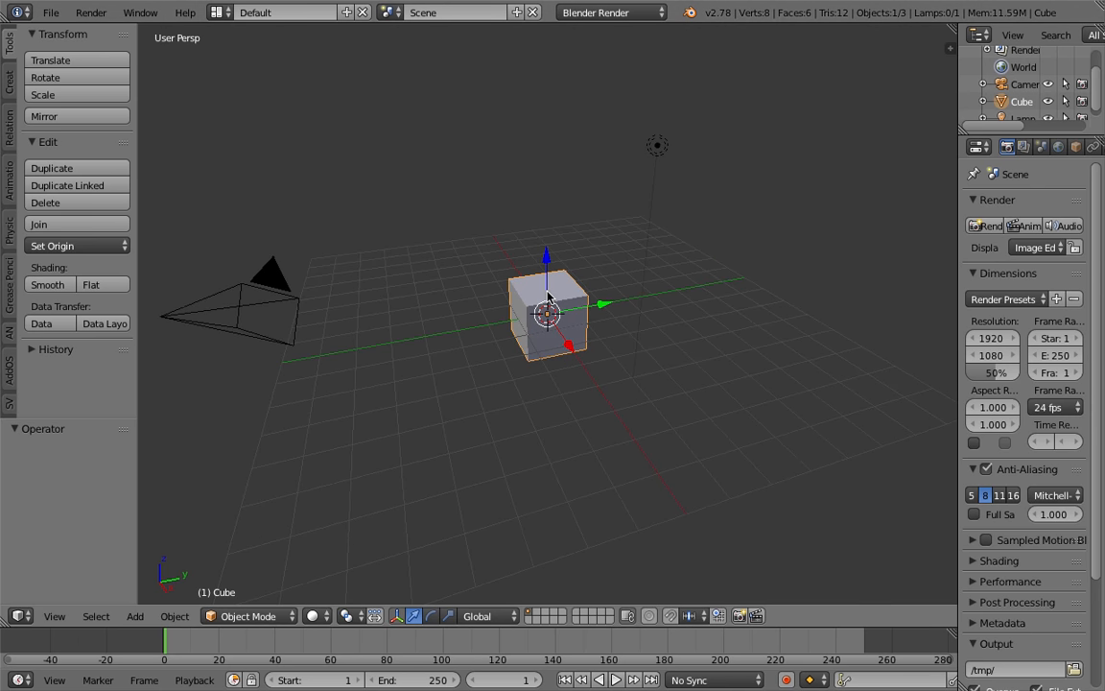
pyautogui.press('Delete')
pyautogui.rightClick(660, 142)
pyautogui.keyDown('shift'); pyautogui.rightClick(267, 310); pyautogui.keyUp('shift')
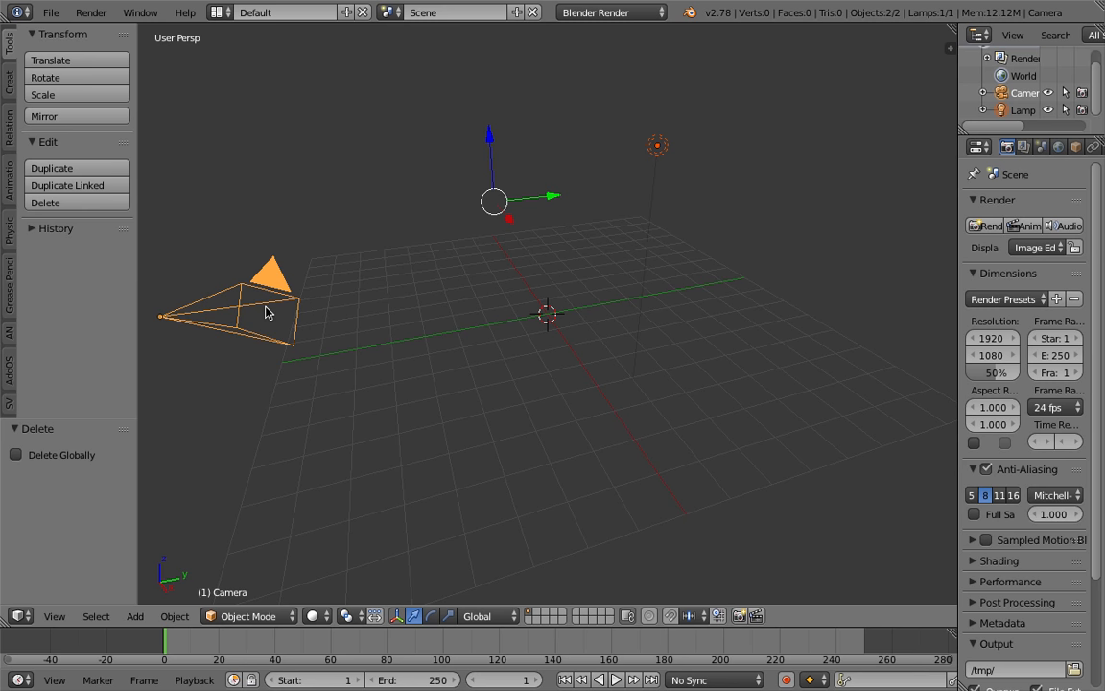
pyautogui.press('m')
pyautogui.press('2')
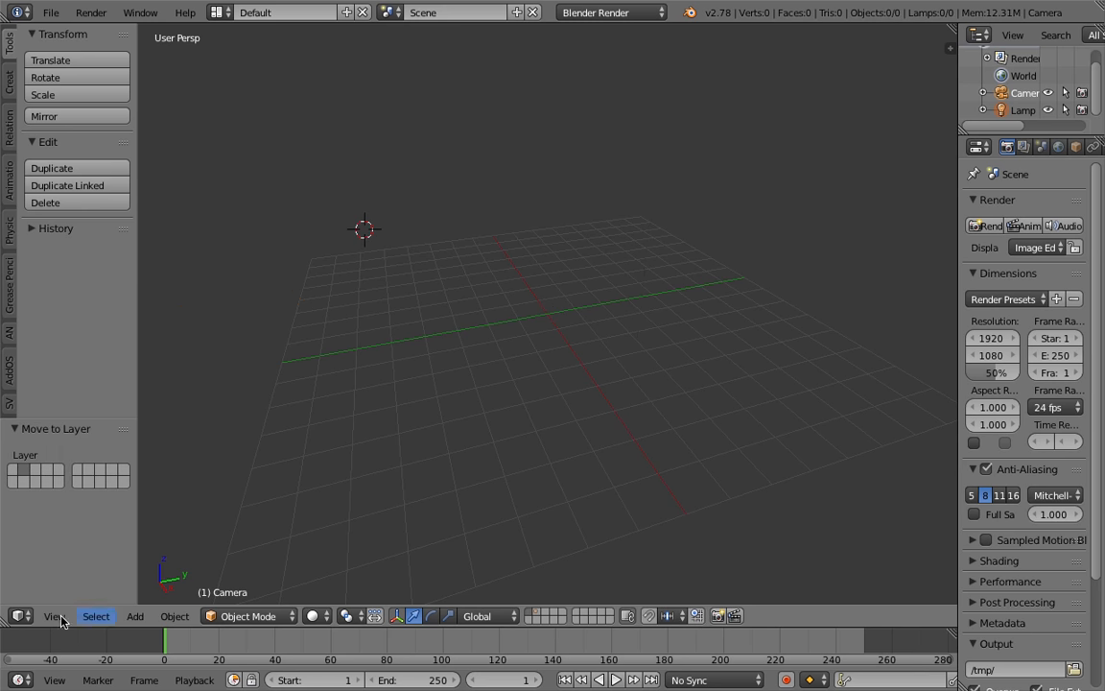
# From the top view, draw a rounded head outline and two eyes with pupils in grease pencil
pyautogui.click(55, 616)
pyautogui.click(67, 536)
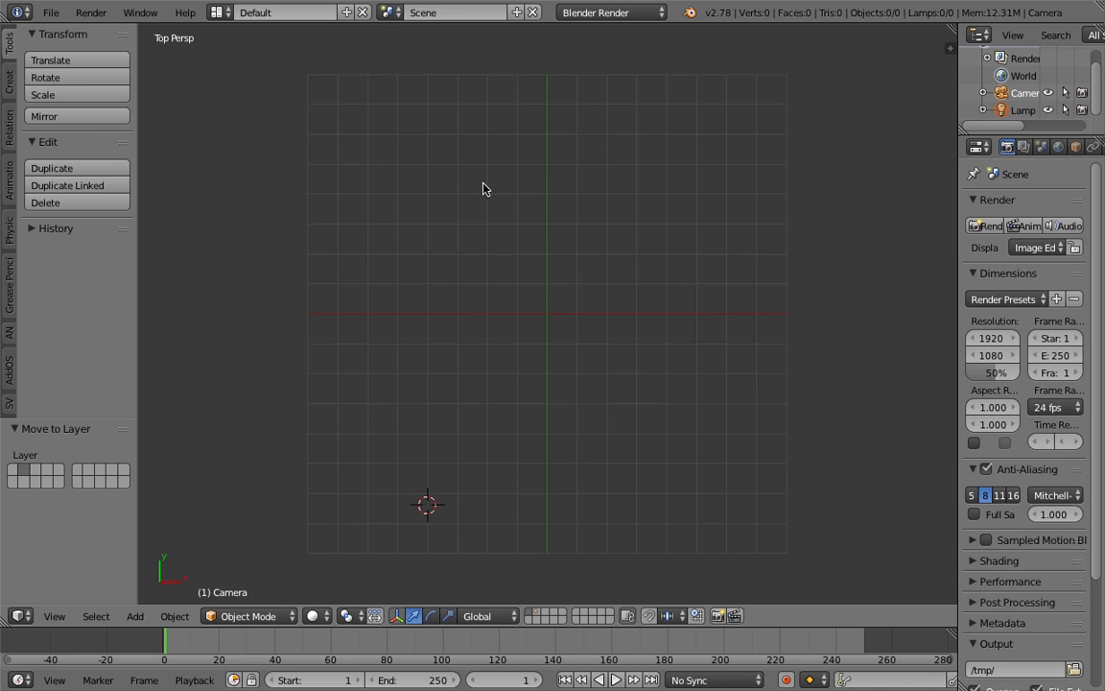
pyautogui.moveTo(479, 172)
pyautogui.mouseDown()
pyautogui.moveTo(392, 301)
pyautogui.moveTo(441, 377)
pyautogui.moveTo(645, 386)
pyautogui.moveTo(698, 229)
pyautogui.moveTo(575, 163)
pyautogui.moveTo(501, 162)
pyautogui.mouseUp()
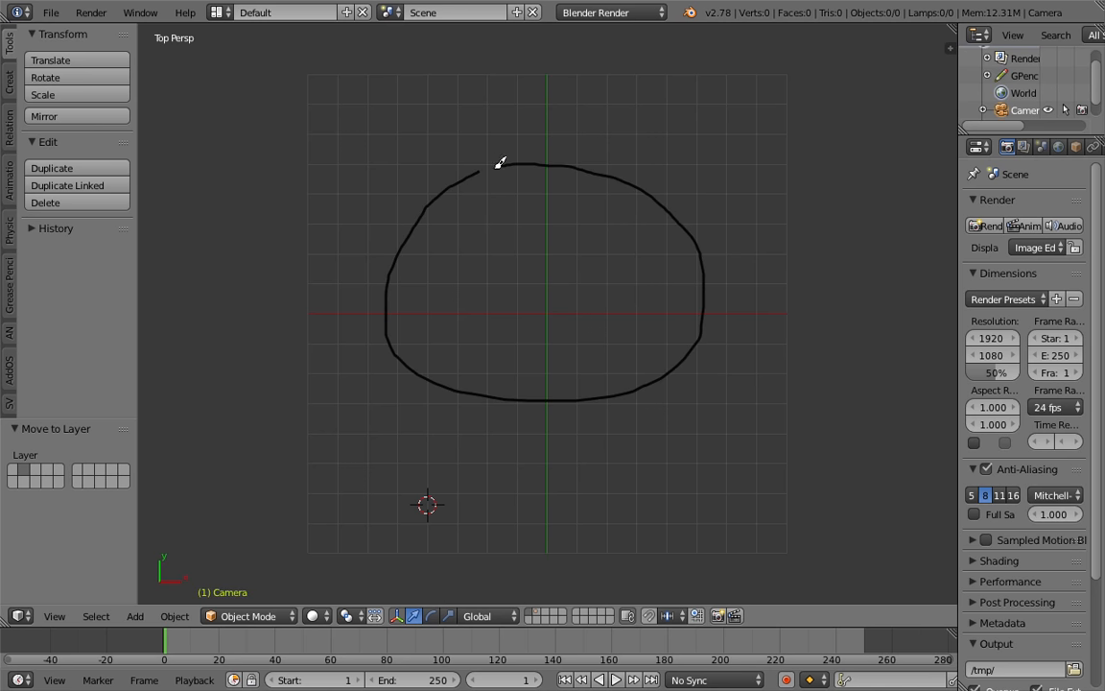
pyautogui.moveTo(453, 240)
pyautogui.mouseDown()
pyautogui.moveTo(444, 285)
pyautogui.moveTo(514, 246)
pyautogui.moveTo(463, 227)
pyautogui.moveTo(483, 270)
pyautogui.mouseUp()
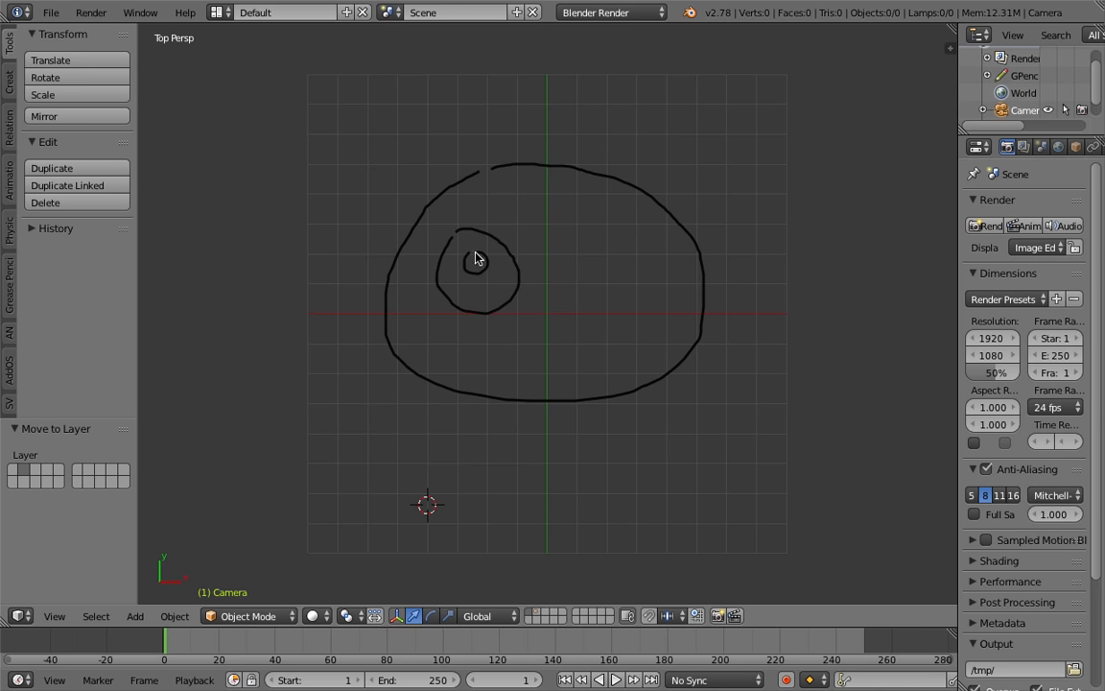
pyautogui.moveTo(566, 219)
pyautogui.mouseDown()
pyautogui.moveTo(557, 288)
pyautogui.moveTo(612, 227)
pyautogui.moveTo(586, 220)
pyautogui.moveTo(586, 241)
pyautogui.mouseUp()
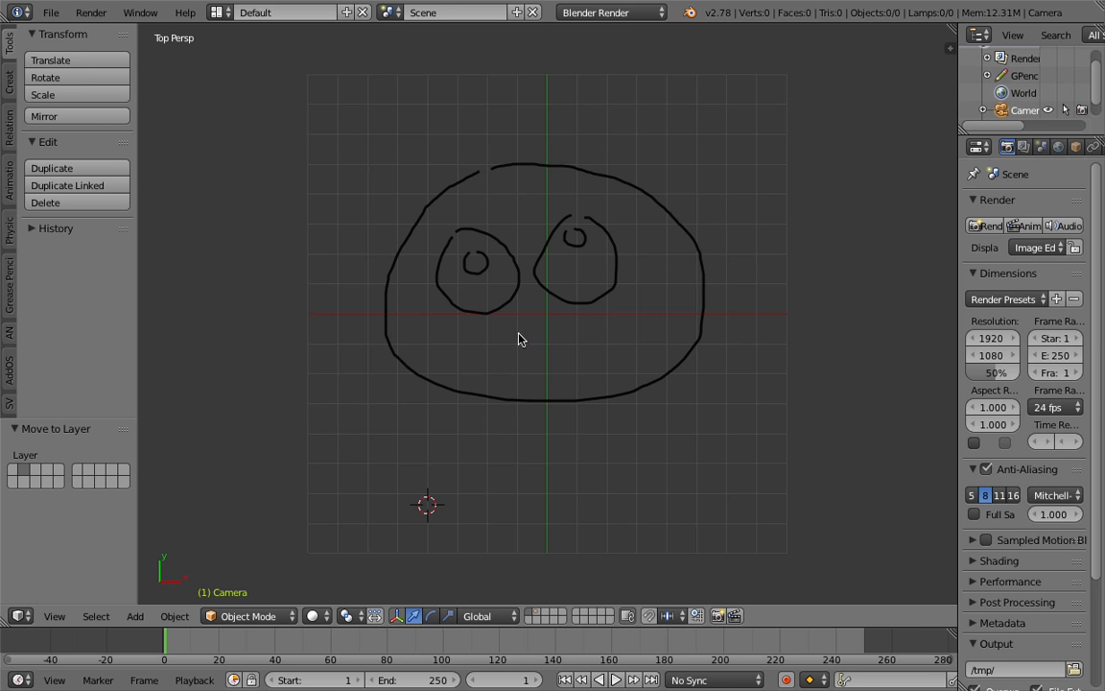
# Draw a wide mouth and a small loop on each cheek of the grease pencil face
pyautogui.moveTo(513, 340)
pyautogui.mouseDown()
pyautogui.moveTo(588, 330)
pyautogui.moveTo(603, 346)
pyautogui.moveTo(542, 369)
pyautogui.moveTo(483, 364)
pyautogui.mouseUp()
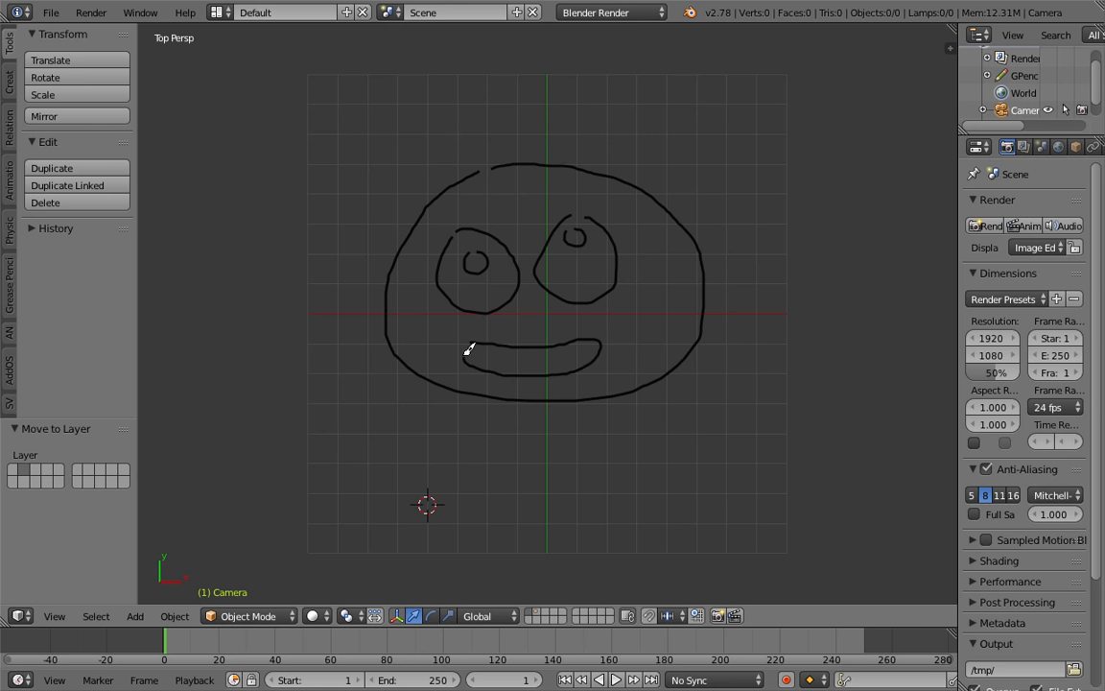
pyautogui.moveTo(634, 310)
pyautogui.mouseDown()
pyautogui.moveTo(658, 300)
pyautogui.moveTo(632, 304)
pyautogui.mouseUp()
pyautogui.moveTo(430, 319); pyautogui.dragTo(448, 326)
# Save the scene as the next numbered version of sv_sort_area_001.blend
pyautogui.scroll(1, 772, 232)
pyautogui.keyDown('shift'); pyautogui.scroll(1, 469, 208); pyautogui.keyUp('shift')
pyautogui.click(50, 12)
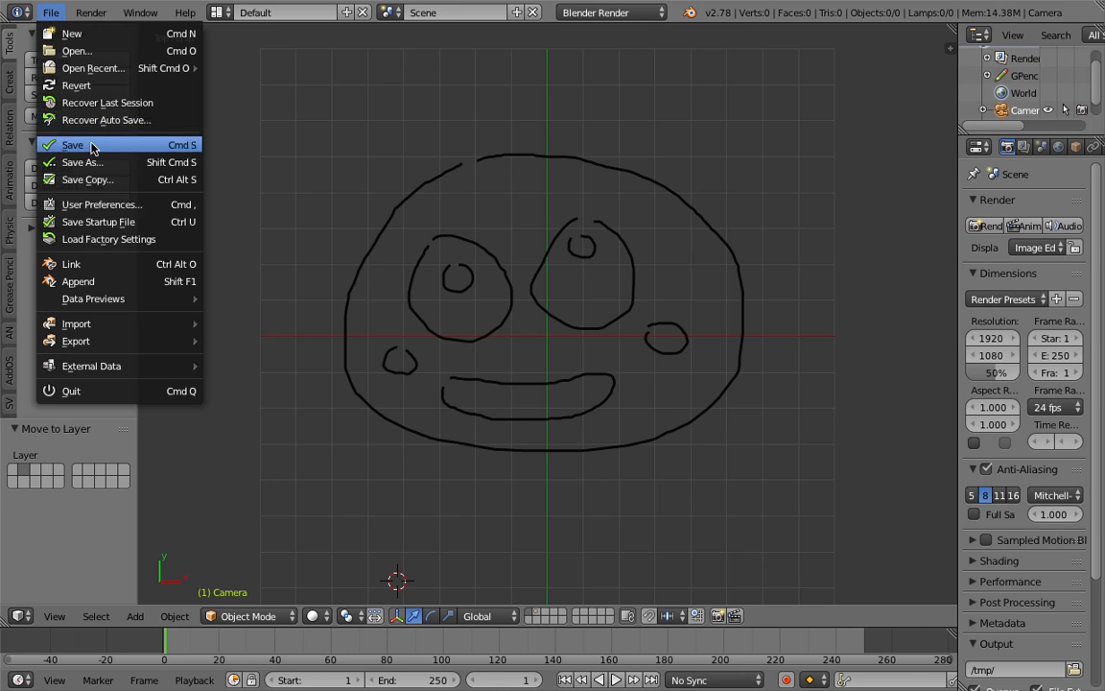
pyautogui.click(83, 144)
pyautogui.click(50, 13)
pyautogui.click(139, 151)
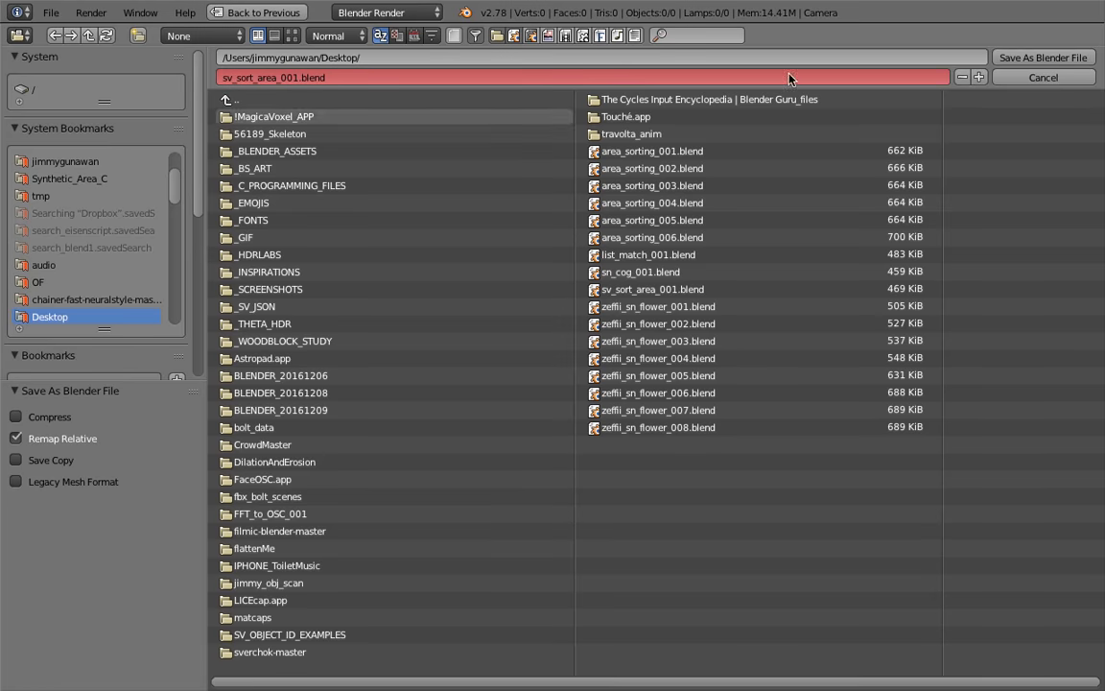
pyautogui.press('KP_Add')
pyautogui.click(1007, 54)
pyautogui.keyDown('shift'); pyautogui.scroll(-1, 626, 239); pyautogui.keyUp('shift')
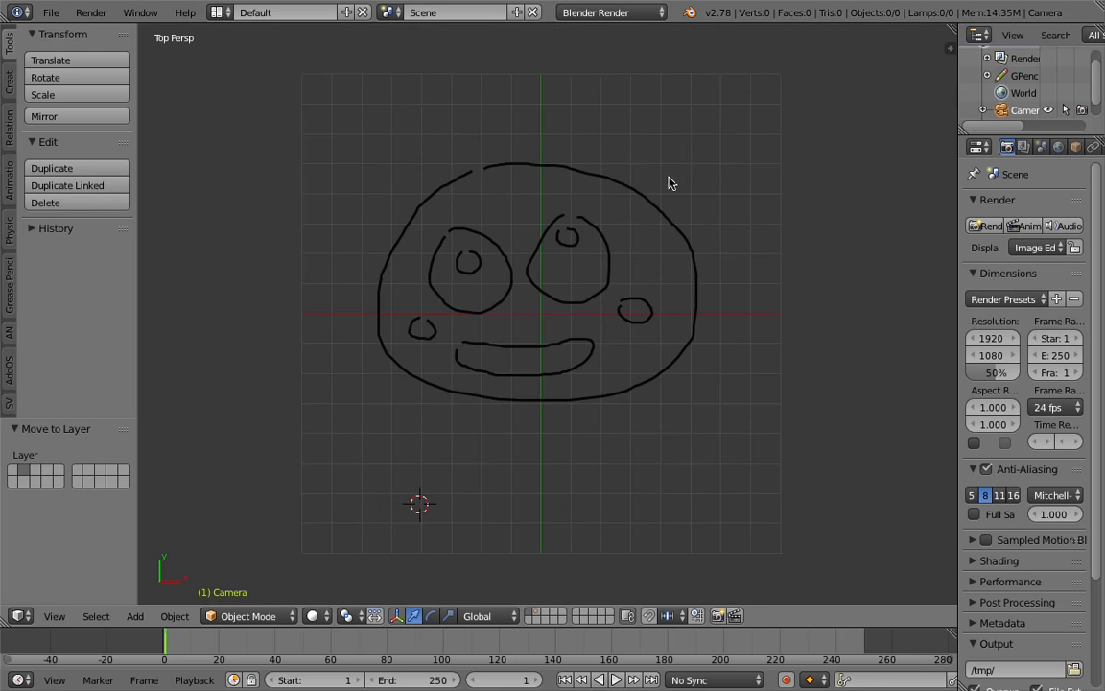
# Convert the grease pencil face drawing to a Bezier Curve
pyautogui.keyDown('shift'); pyautogui.scroll(1, 700, 161); pyautogui.keyUp('shift')
pyautogui.press('space')
pyautogui.write('conver')
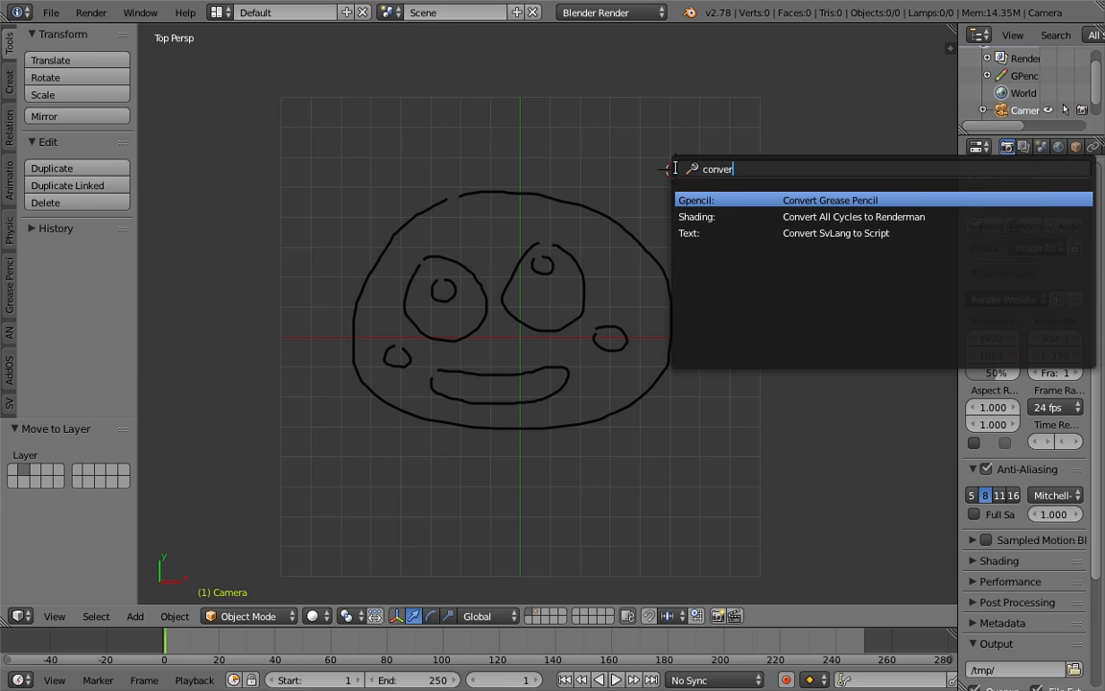
pyautogui.press('Return')
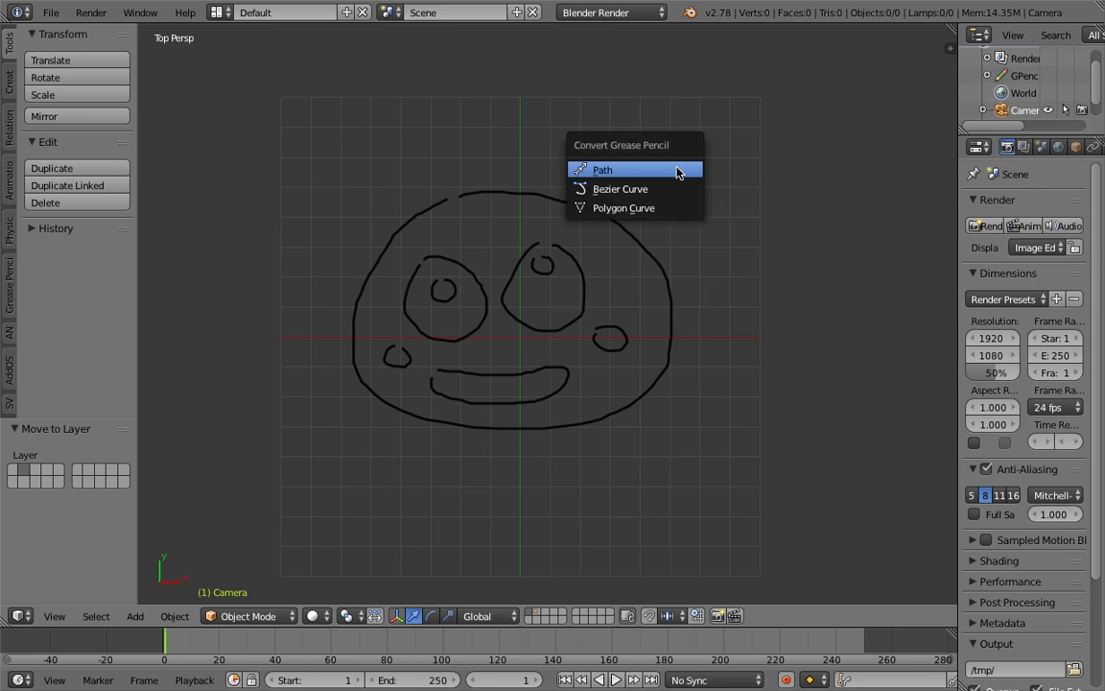
pyautogui.click(626, 189)
# Widen the tool shelf and show layer 2 with the converted curve, lamp and camera
pyautogui.moveTo(135, 459); pyautogui.dragTo(206, 457)
pyautogui.press('2')
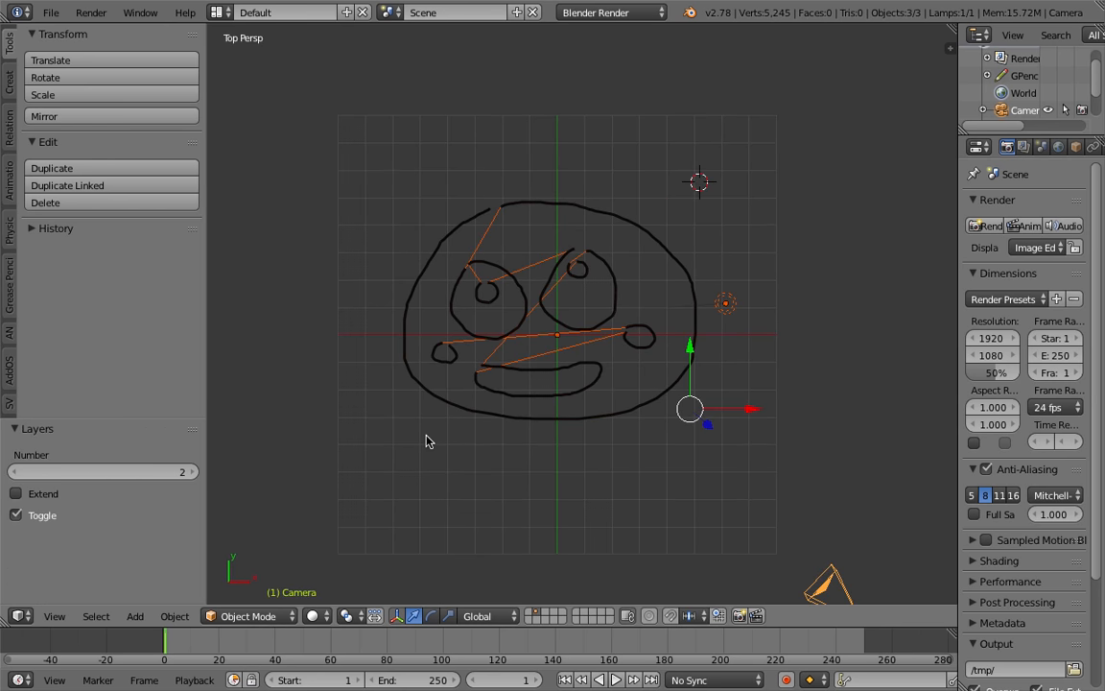
pyautogui.scroll(1, 526, 313)
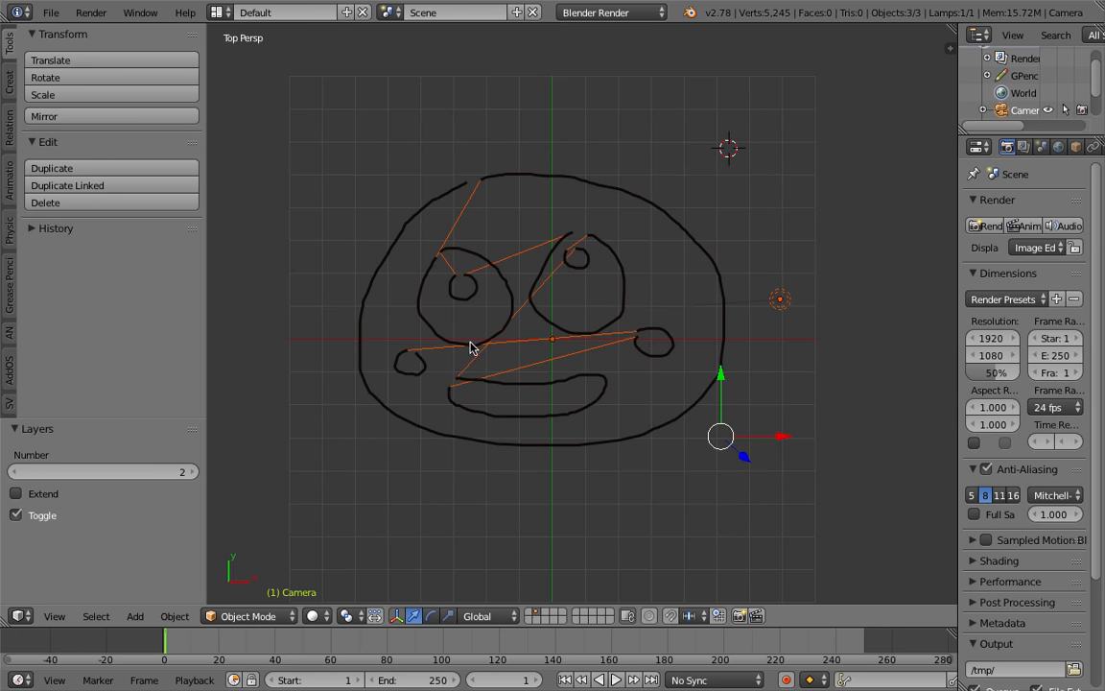
pyautogui.scroll(-2, 547, 327)
pyautogui.keyDown('shift'); pyautogui.moveTo(562, 321); pyautogui.dragTo(550, 389, button='middle'); pyautogui.keyUp('shift')
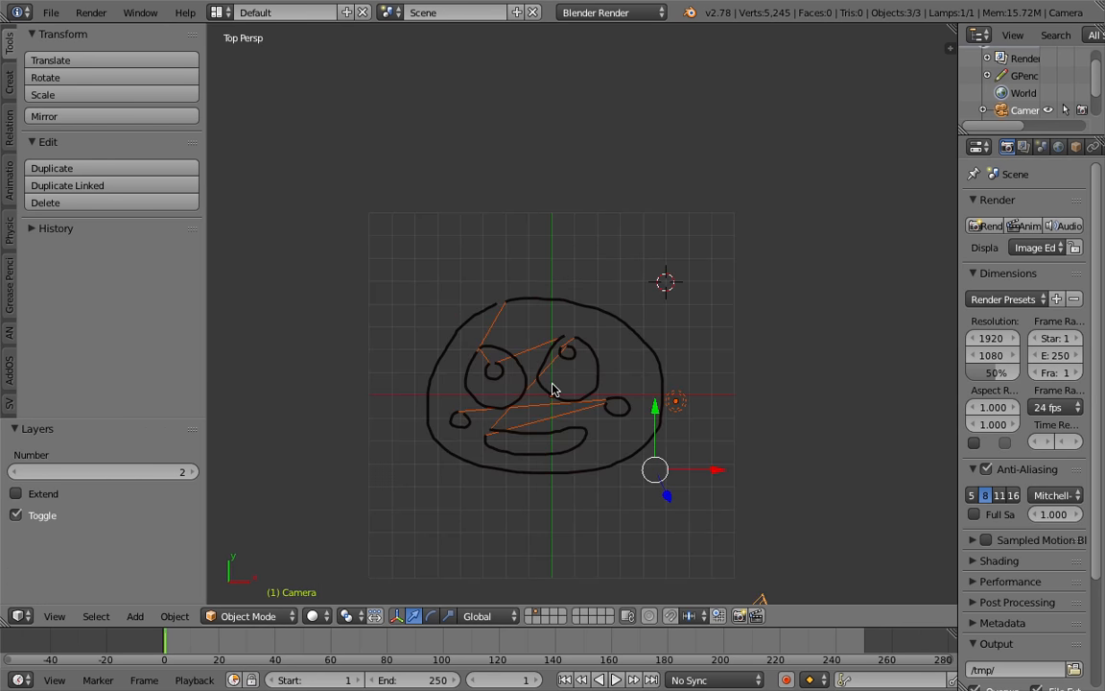
# Move the selected curve, lamp and camera above the grease pencil drawing and transfer them to layer 1
pyautogui.press('g')
pyautogui.click(577, 182)
pyautogui.press('m')
pyautogui.press('1')
pyautogui.press('1')
pyautogui.scroll(1, 555, 211)
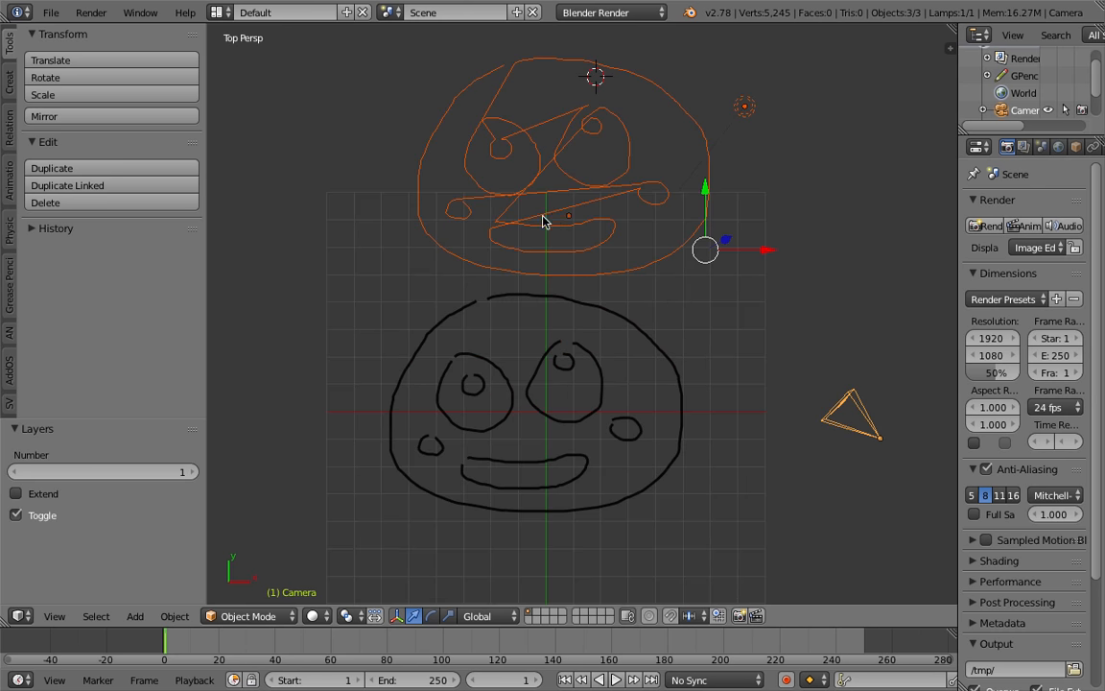
# Delete the converted face curve above the grease pencil drawing
pyautogui.rightClick(556, 211)
pyautogui.press('x')
pyautogui.click(539, 163)
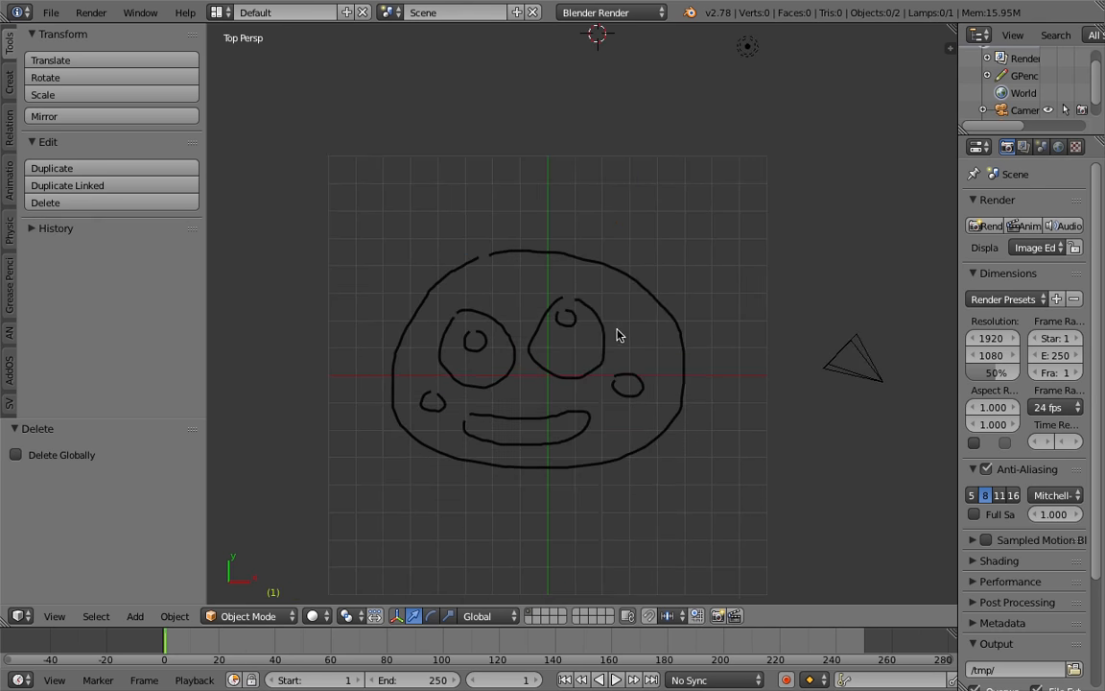
# Convert the grease pencil face to a Bezier Curve with Link Strokes turned off
pyautogui.press('space')
pyautogui.write('convert')
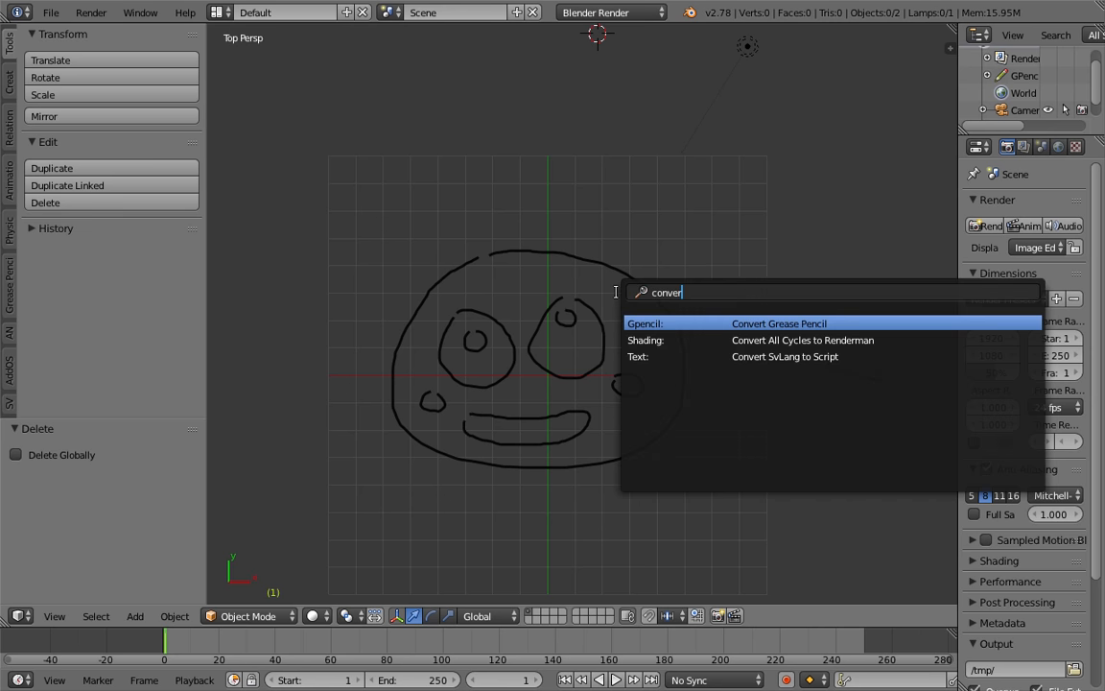
pyautogui.press('Return')
pyautogui.click(619, 294)
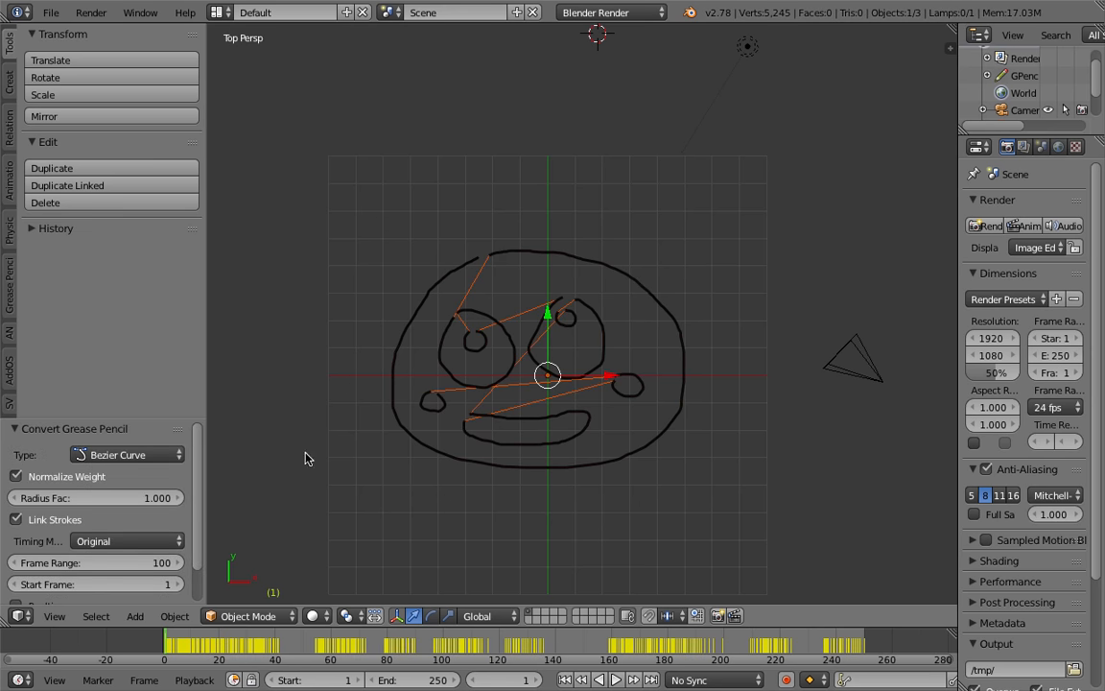
pyautogui.click(60, 521)
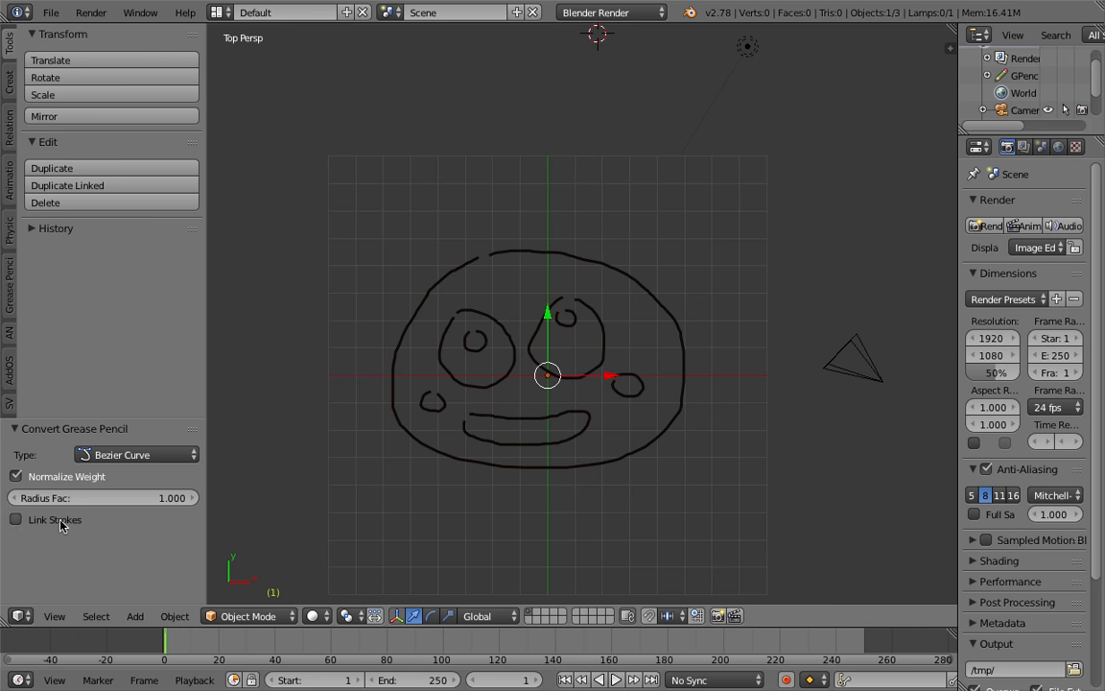
pyautogui.scroll(1, 483, 377)
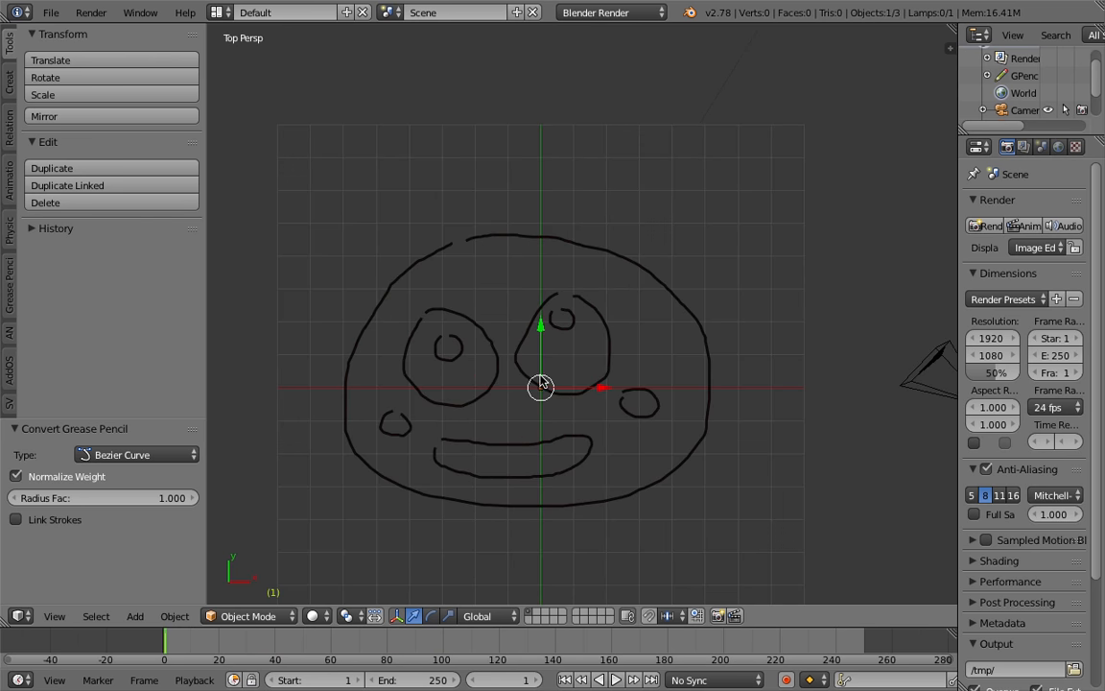
# Show the 3D view's sidebar and hide the grease pencil layers so only the converted curve remains
pyautogui.press('n')
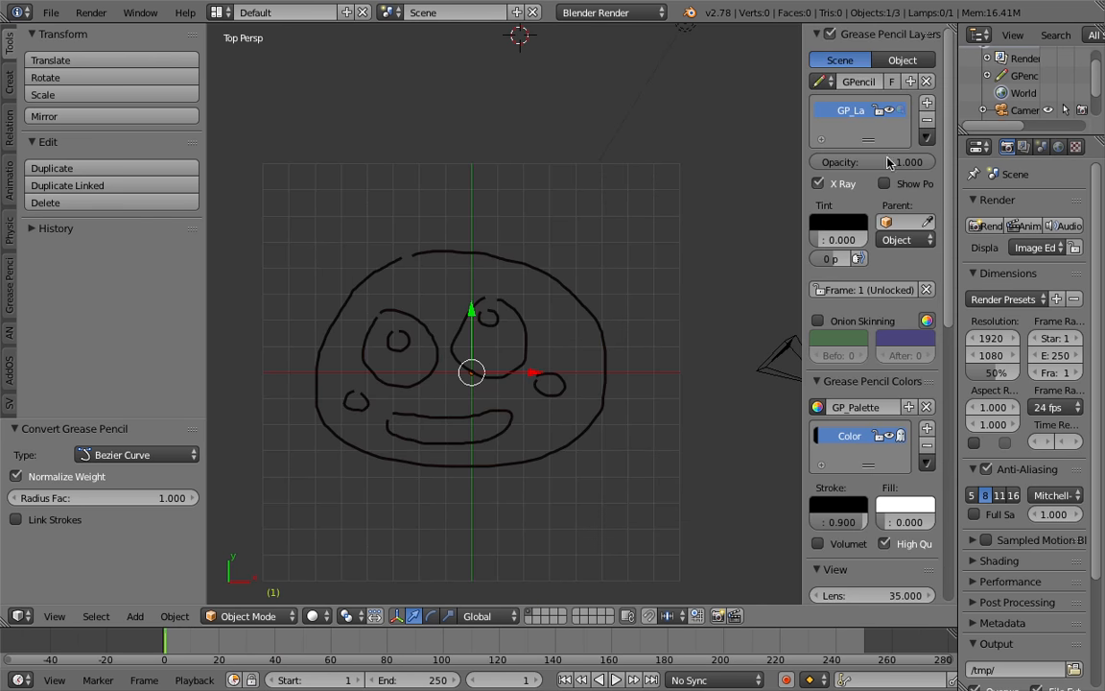
pyautogui.click(830, 34)
pyautogui.scroll(1, 477, 345)
pyautogui.scroll(-1, 328, 315)
pyautogui.scroll(-1, 584, 328)
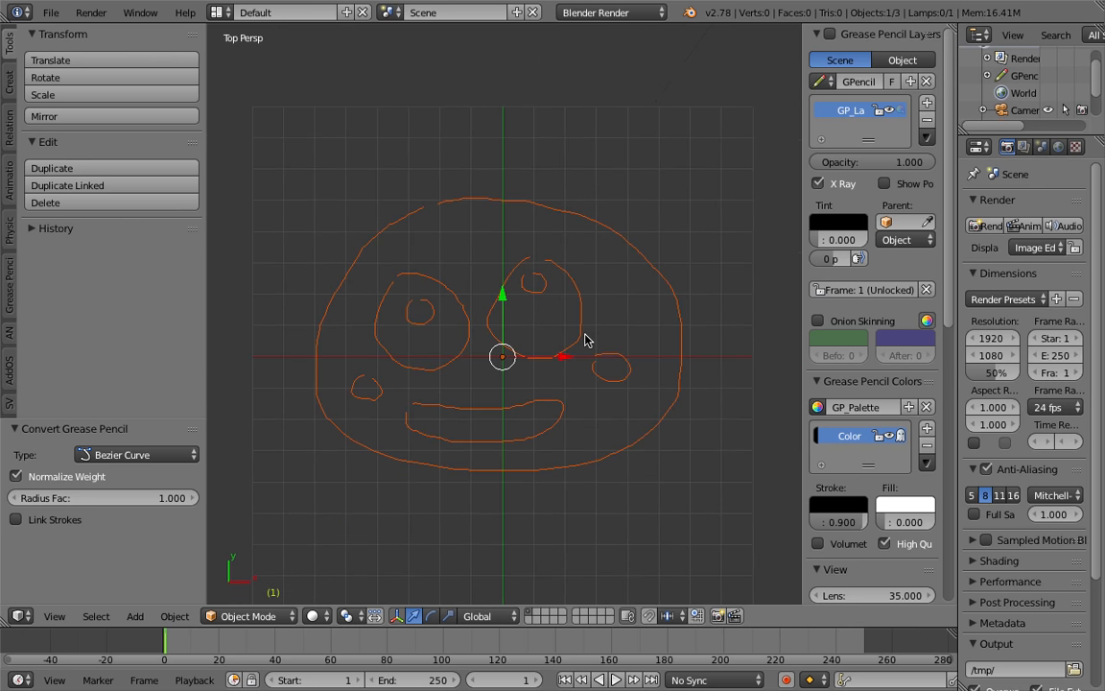
pyautogui.press('space')
pyautogui.write('conver')
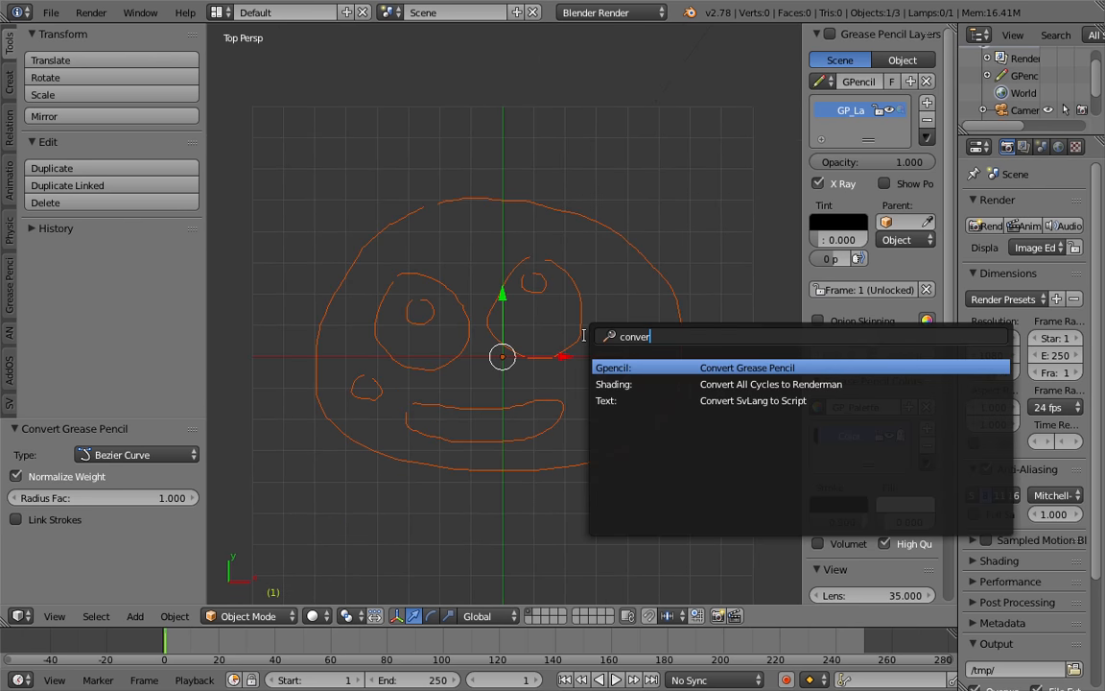
pyautogui.press('Escape')
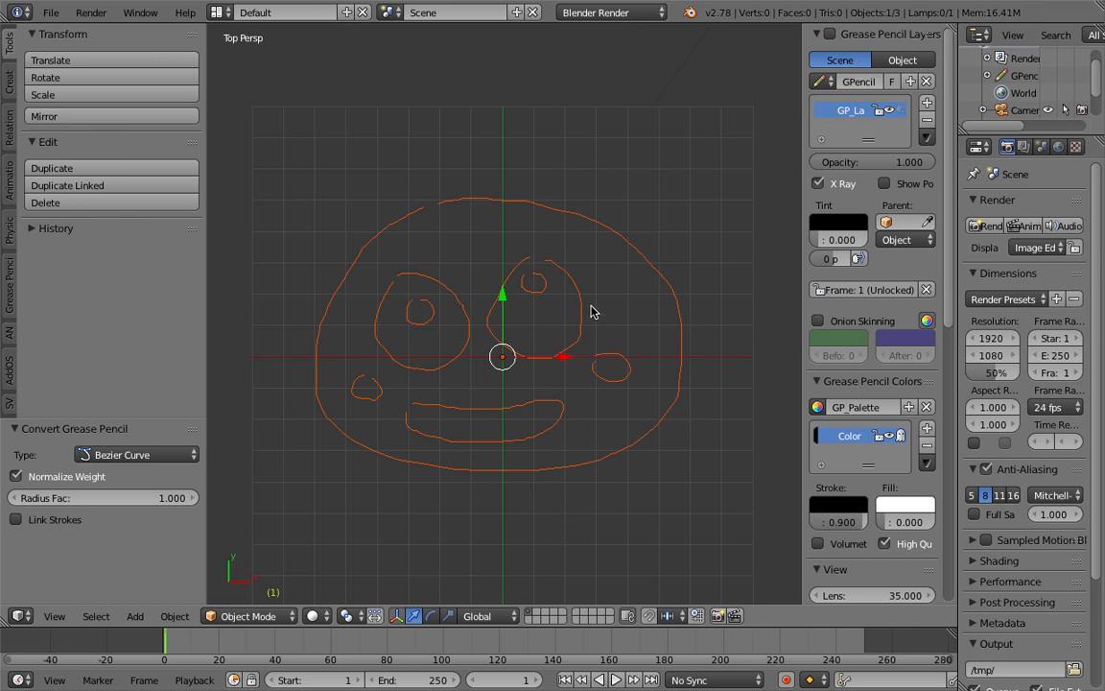
# Select the converted face curve, widen the properties area and set the curve's shape to 2D
pyautogui.moveTo(800, 178); pyautogui.dragTo(779, 184)
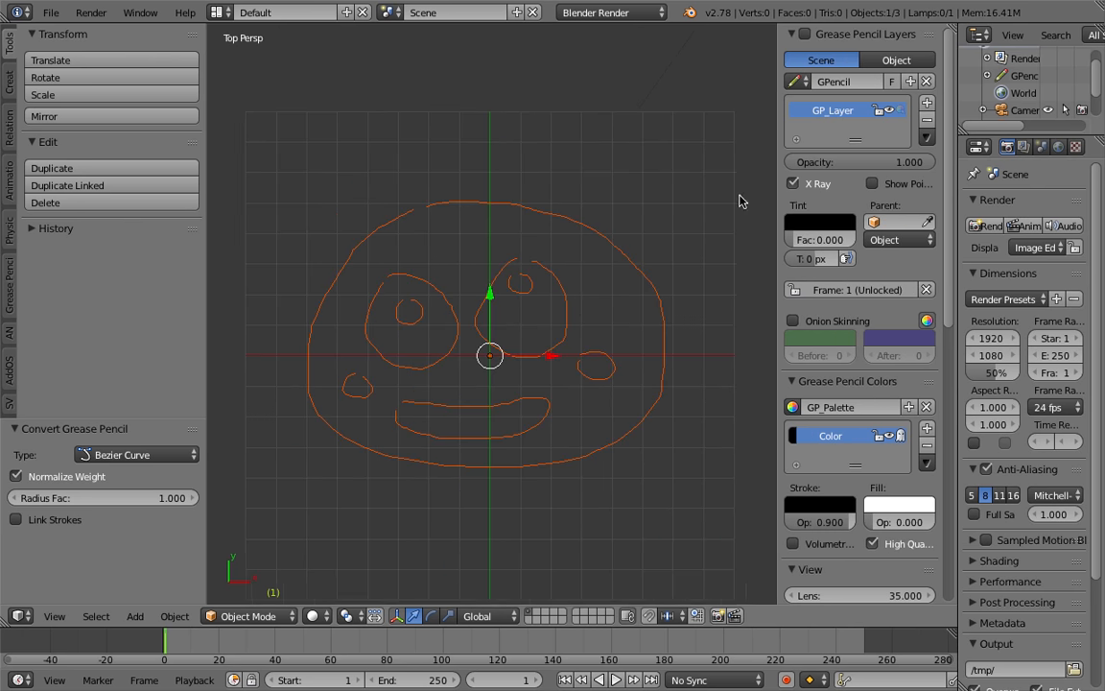
pyautogui.rightClick(614, 246)
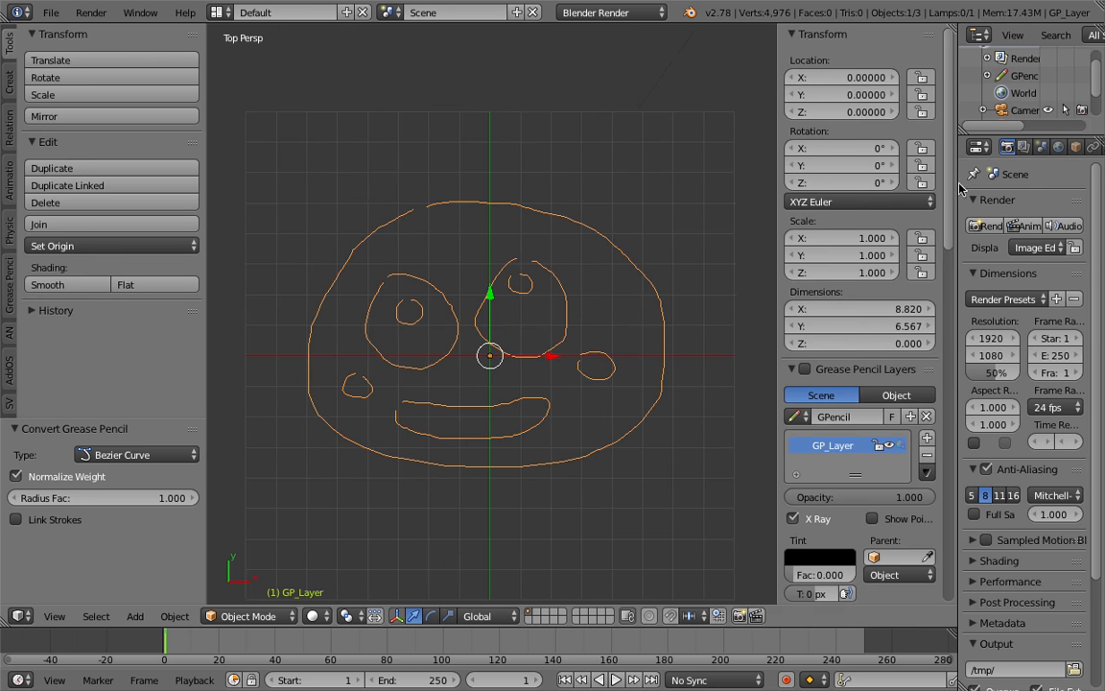
pyautogui.click(1041, 146)
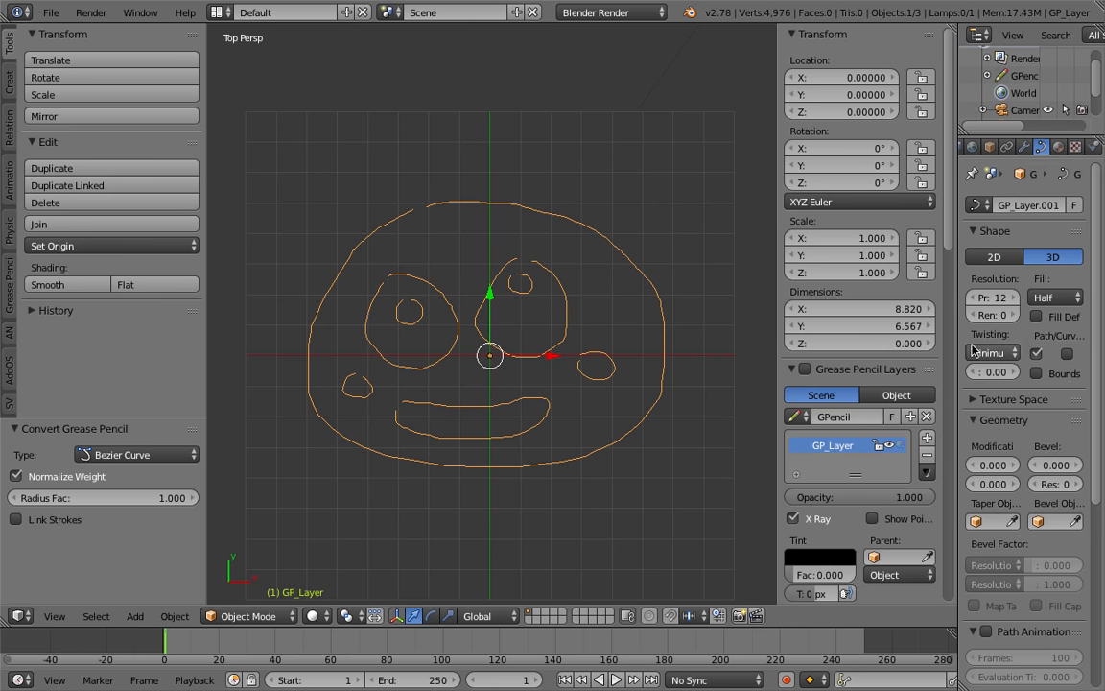
pyautogui.moveTo(960, 355); pyautogui.dragTo(860, 355)
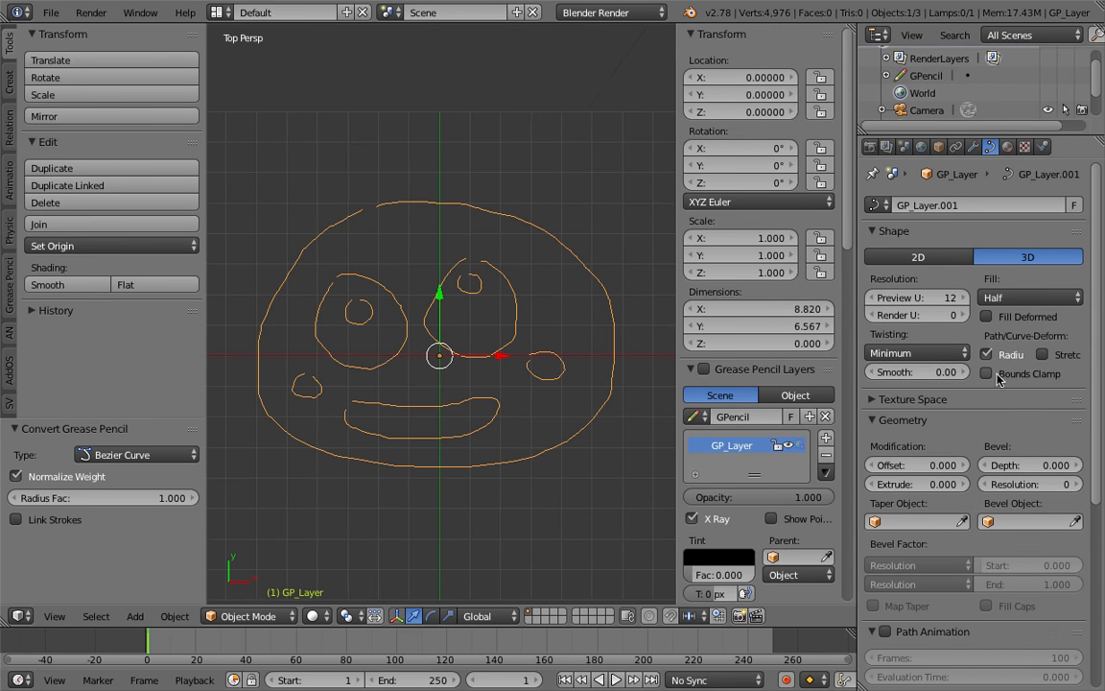
pyautogui.click(935, 263)
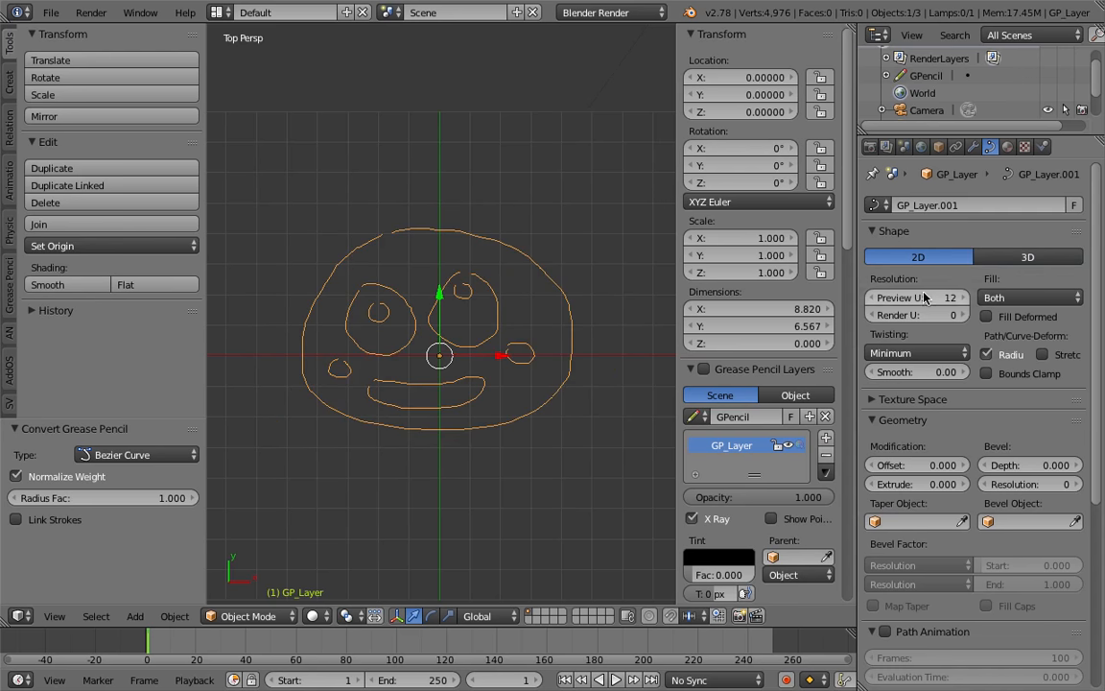
# Make the face curve's active spline cyclic along U
pyautogui.scroll(-3, 1104, 372)
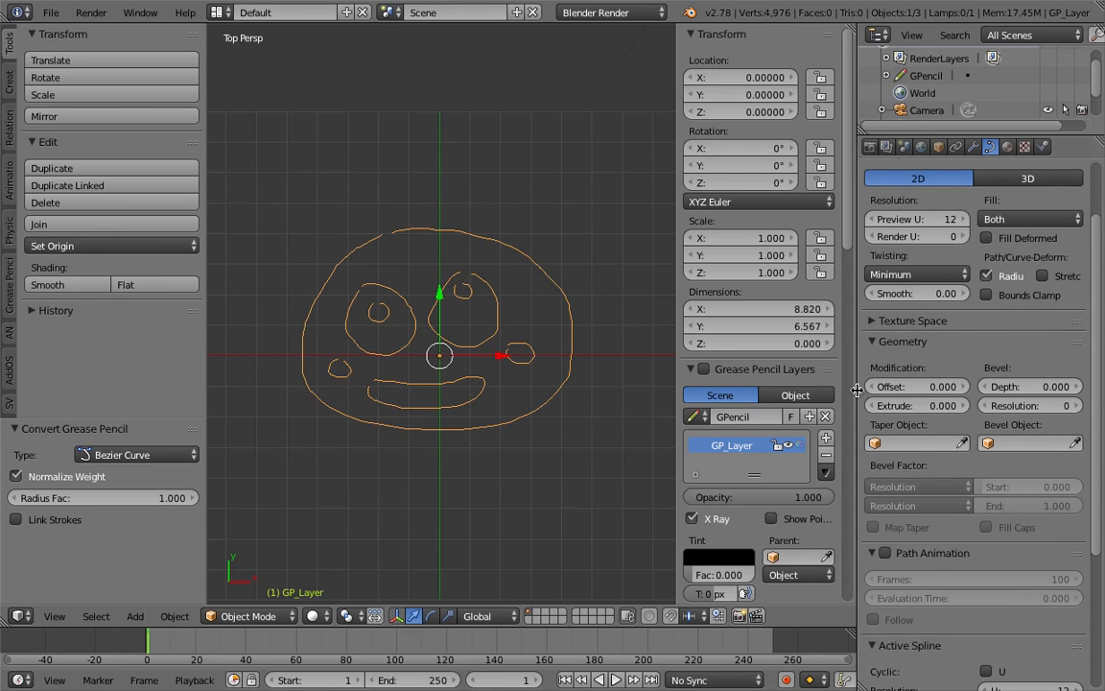
pyautogui.scroll(-10, 767, 355)
pyautogui.scroll(-5, 937, 452)
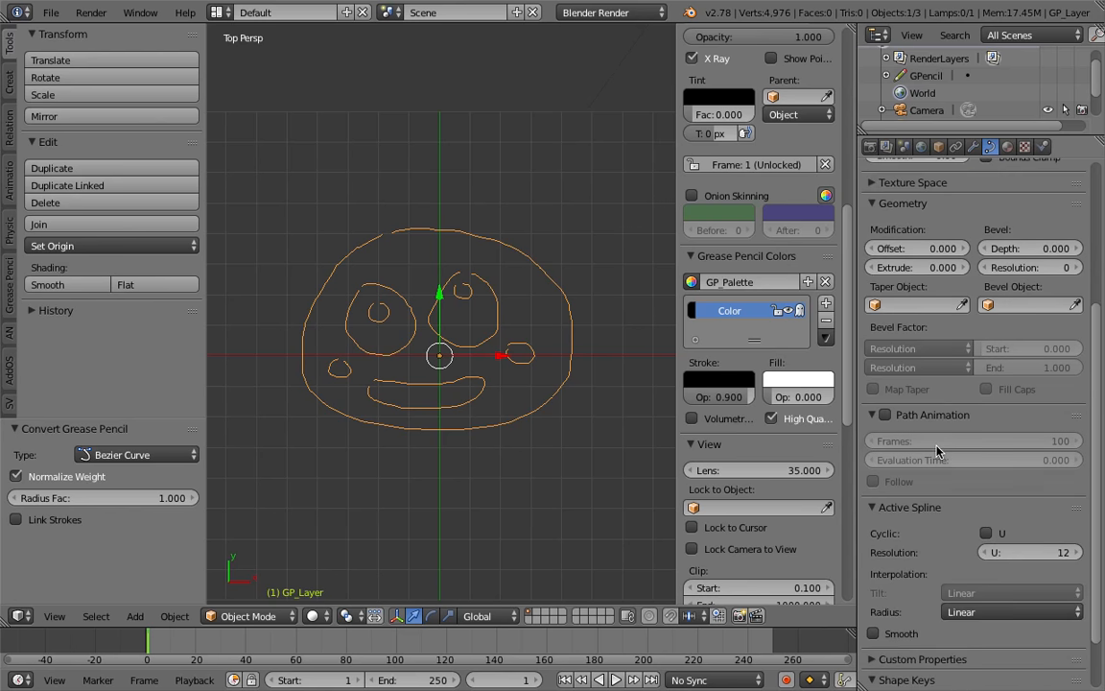
pyautogui.click(986, 533)
pyautogui.moveTo(422, 298); pyautogui.dragTo(414, 314, button='middle')
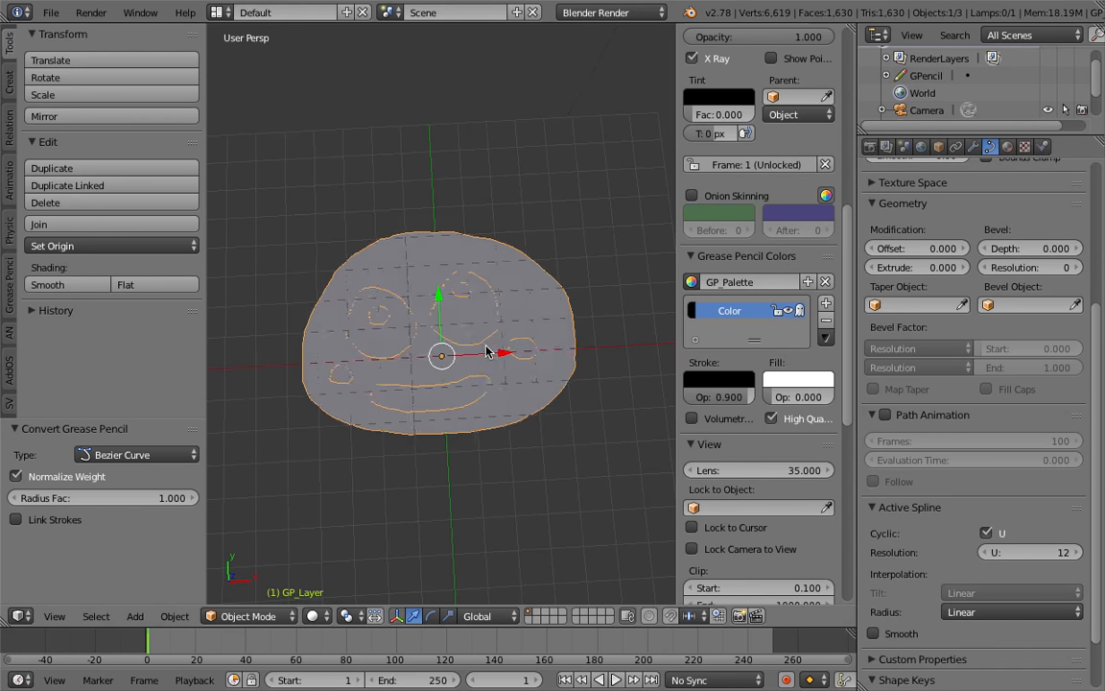
pyautogui.scroll(2, 493, 355)
pyautogui.moveTo(493, 356); pyautogui.dragTo(499, 329, button='middle')
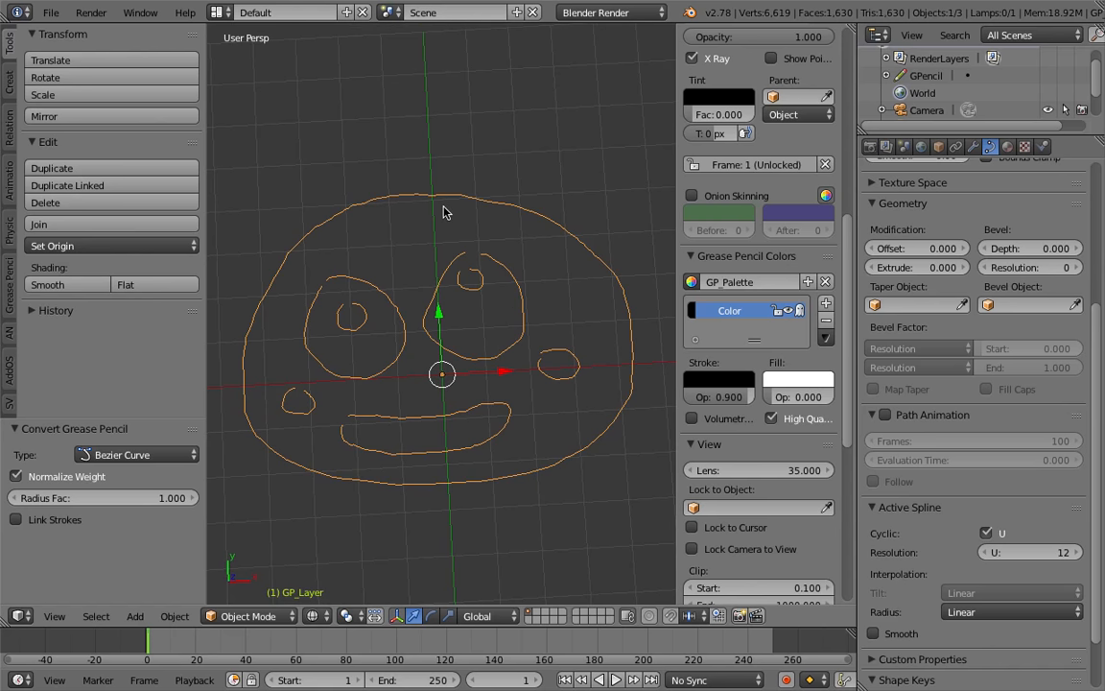
# Try to separate the face curve with the mesh Separate command
pyautogui.moveTo(446, 204); pyautogui.dragTo(451, 226, button='middle')
pyautogui.press('space')
pyautogui.write('sepa')
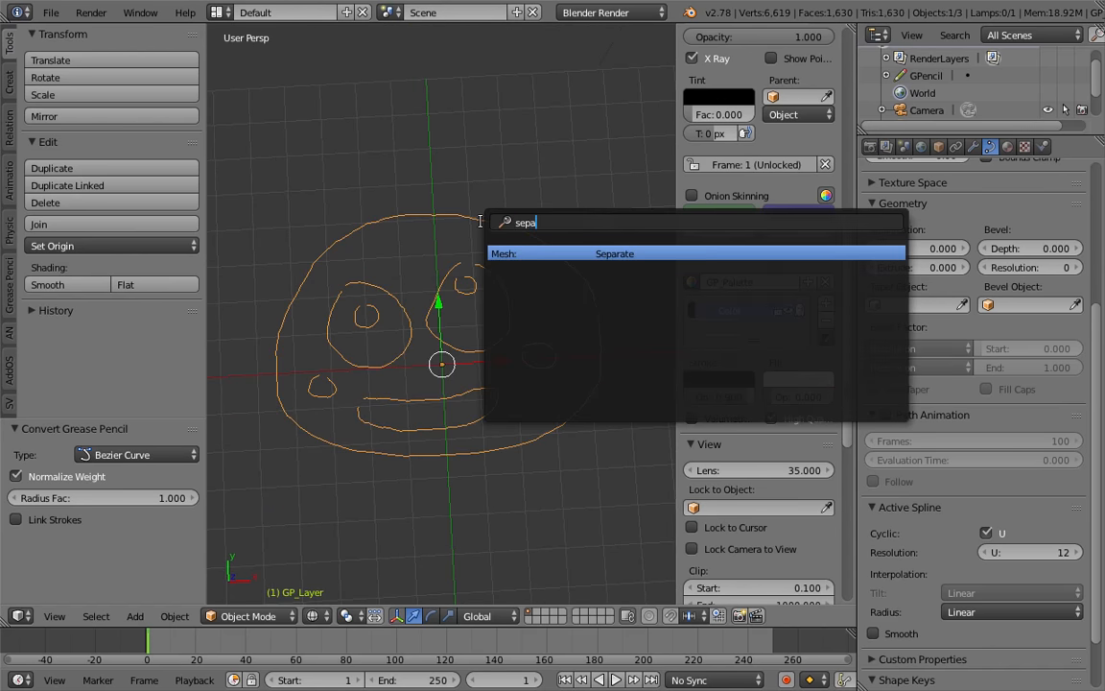
pyautogui.press('Return')
pyautogui.click(480, 260)
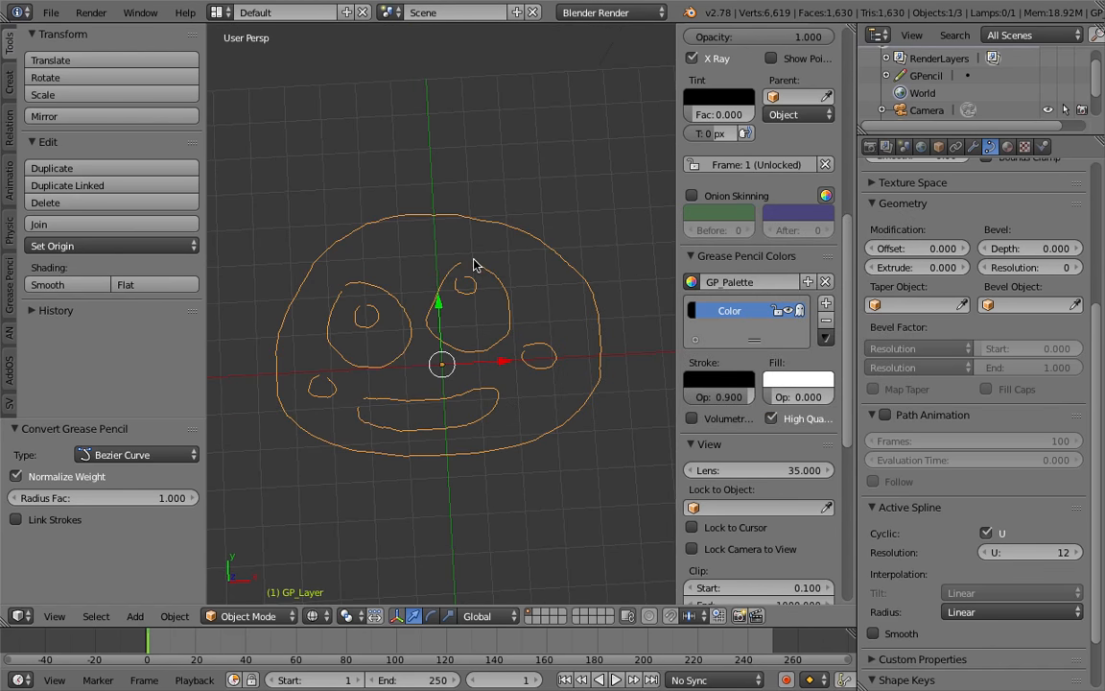
# Undo the latest edits to the face curve, including the cyclic spline setting
pyautogui.press('a')
pyautogui.moveTo(508, 283); pyautogui.dragTo(515, 285, button='right')
pyautogui.hotkey('ctrl', 'z')
pyautogui.hotkey('ctrl', 'z')
# Hide the 3D view's sidebar and switch to the Compositing screen layout
pyautogui.moveTo(517, 292); pyautogui.dragTo(497, 300, button='middle')
pyautogui.press('n')
pyautogui.moveTo(653, 299); pyautogui.dragTo(559, 322, button='middle')
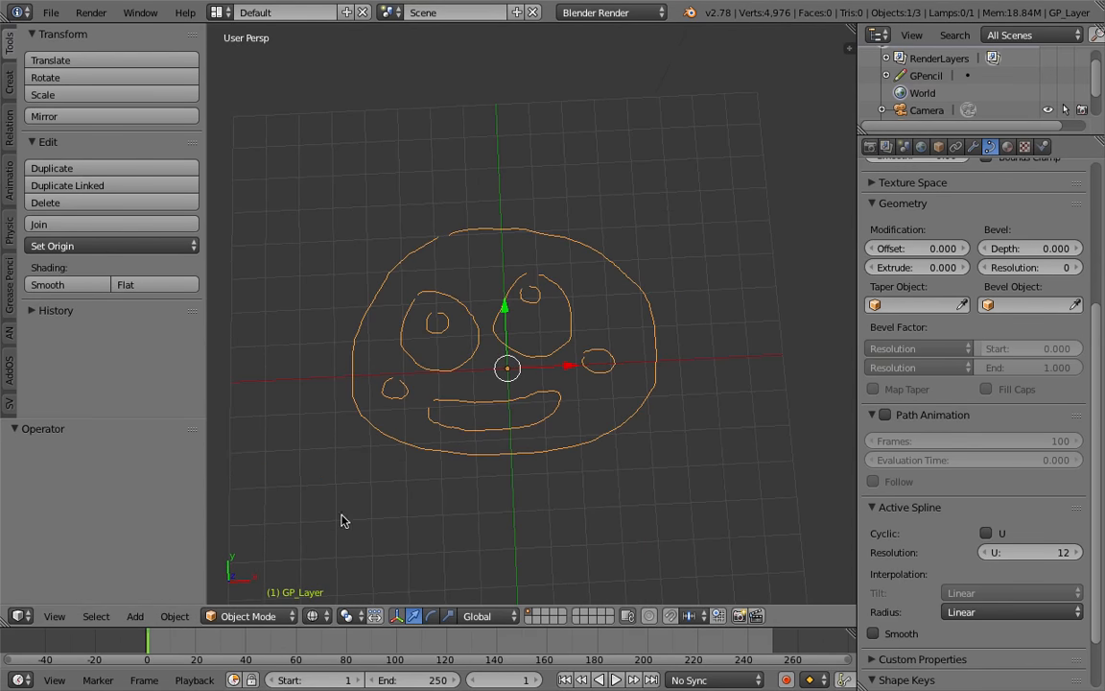
pyautogui.moveTo(422, 444); pyautogui.dragTo(429, 358, button='middle')
pyautogui.moveTo(517, 351); pyautogui.dragTo(443, 337, button='middle')
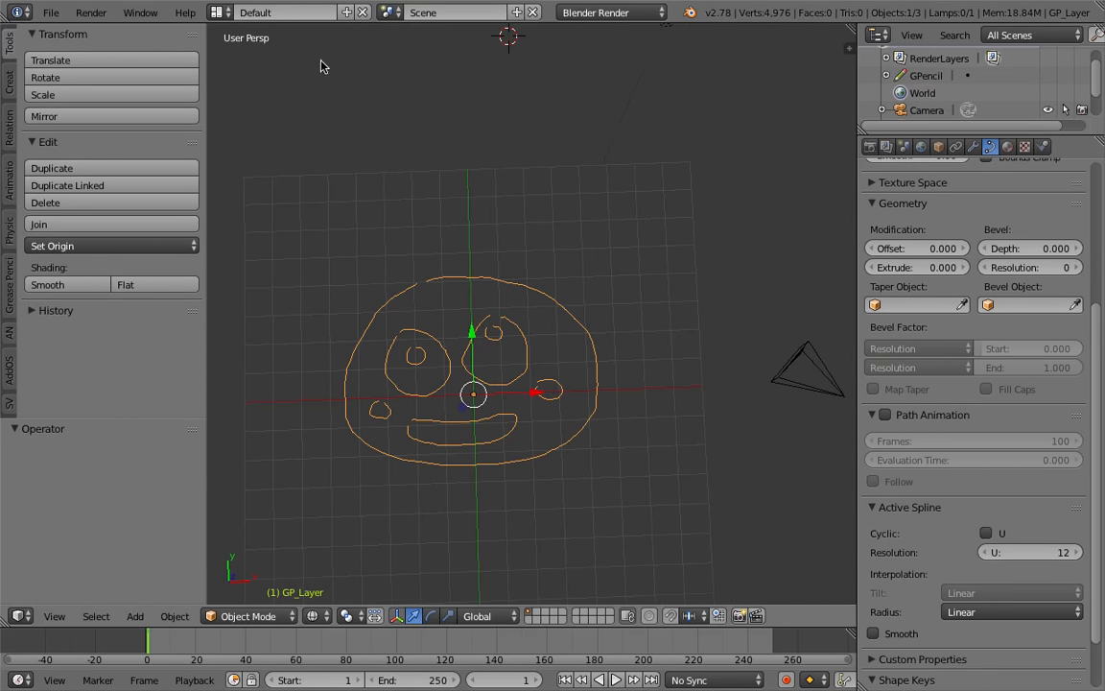
pyautogui.click(217, 13)
pyautogui.click(248, 73)
# Create a new Sverchok node tree and reduce the node editor's height to enlarge the image editor
pyautogui.click(202, 403)
pyautogui.click(362, 404)
pyautogui.moveTo(360, 414); pyautogui.dragTo(358, 223)
pyautogui.moveTo(627, 419)
pyautogui.mouseDown(button='middle')
pyautogui.moveTo(674, 444)
pyautogui.moveTo(630, 462)
pyautogui.moveTo(795, 439)
pyautogui.moveTo(509, 300)
pyautogui.mouseUp(button='middle')
pyautogui.moveTo(446, 227); pyautogui.dragTo(273, 213)
pyautogui.scroll(-3, 513, 384)
pyautogui.moveTo(520, 379); pyautogui.dragTo(499, 398, button='middle')
pyautogui.moveTo(445, 227); pyautogui.dragTo(600, 359)
# Change the image editor below the node tree into a 3D View showing the face
pyautogui.click(29, 680)
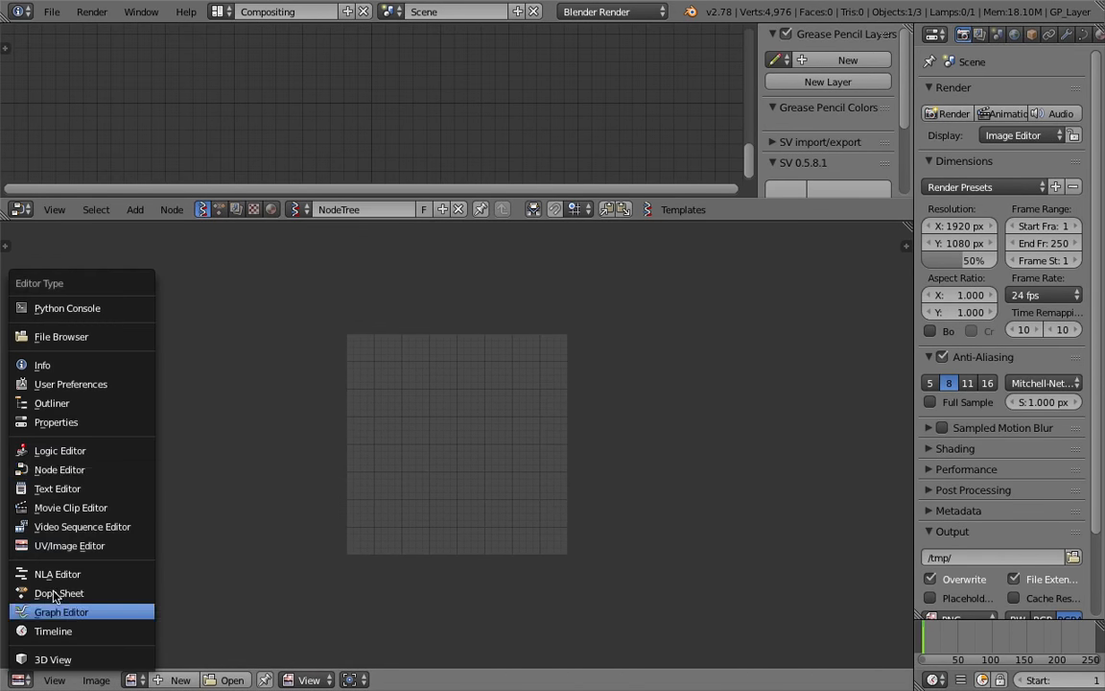
pyautogui.click(19, 679)
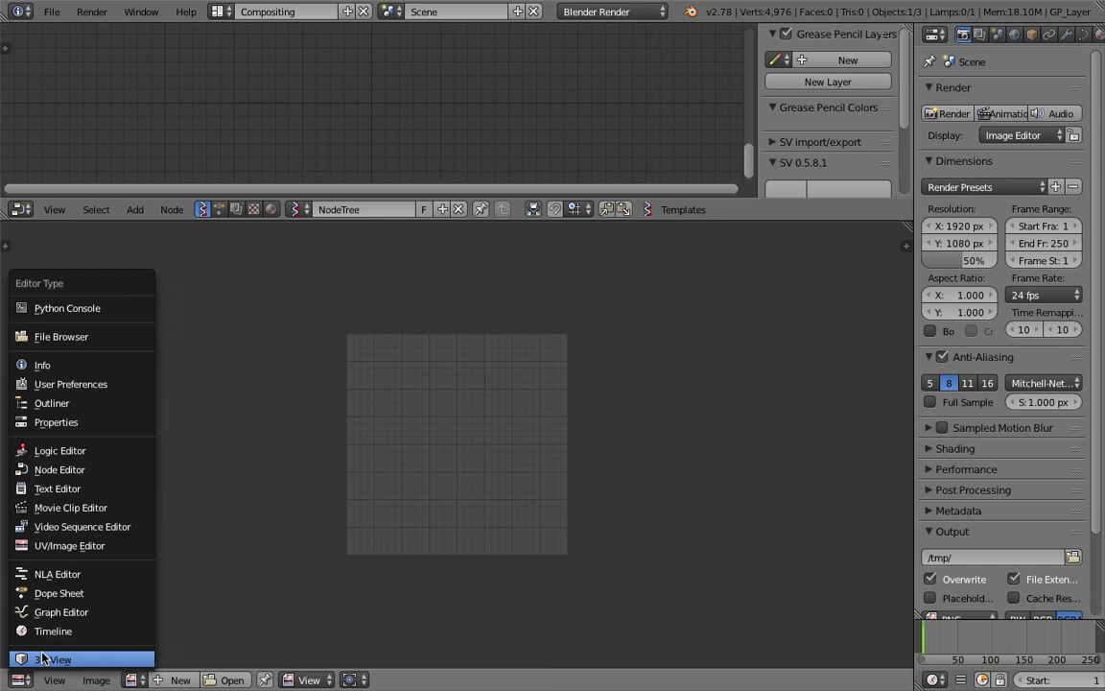
pyautogui.click(43, 656)
pyautogui.scroll(-3, 554, 409)
pyautogui.moveTo(554, 410); pyautogui.dragTo(592, 437, button='middle')
pyautogui.scroll(-1, 590, 399)
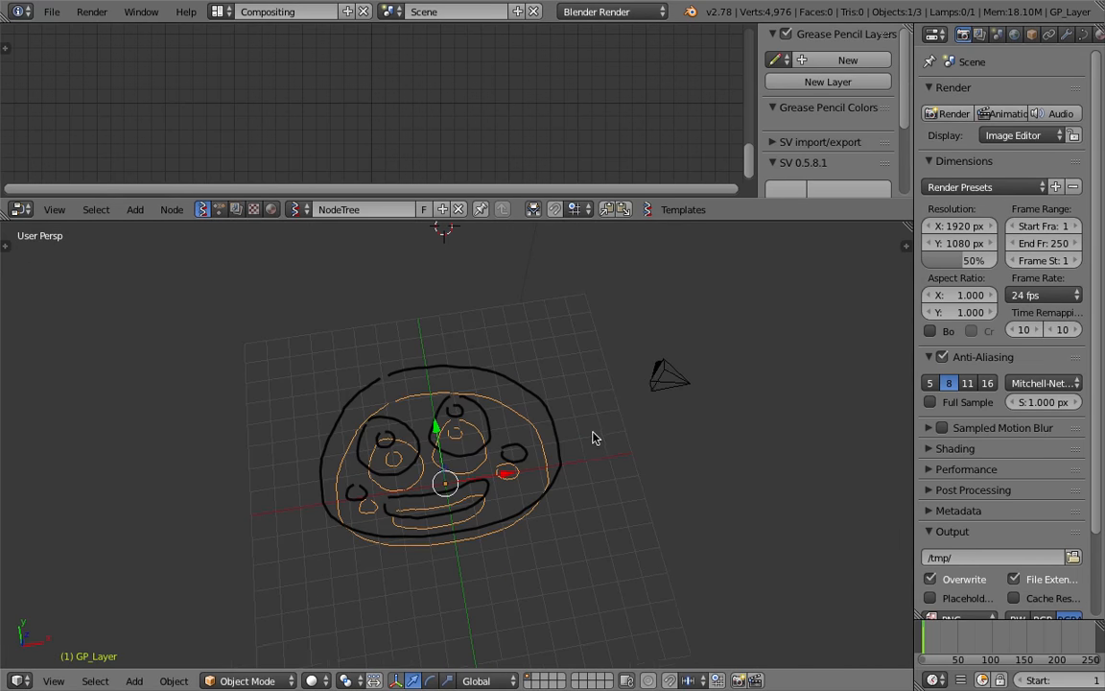
# Move the lamp and camera to layer 2, leaving the face curve on layer 1
pyautogui.scroll(-2, 653, 382)
pyautogui.keyDown('shift'); pyautogui.moveTo(640, 388); pyautogui.dragTo(638, 418, button='middle'); pyautogui.keyUp('shift')
pyautogui.rightClick(515, 317)
pyautogui.keyDown('shift'); pyautogui.rightClick(592, 433); pyautogui.keyUp('shift')
pyautogui.press('m')
pyautogui.press('2')
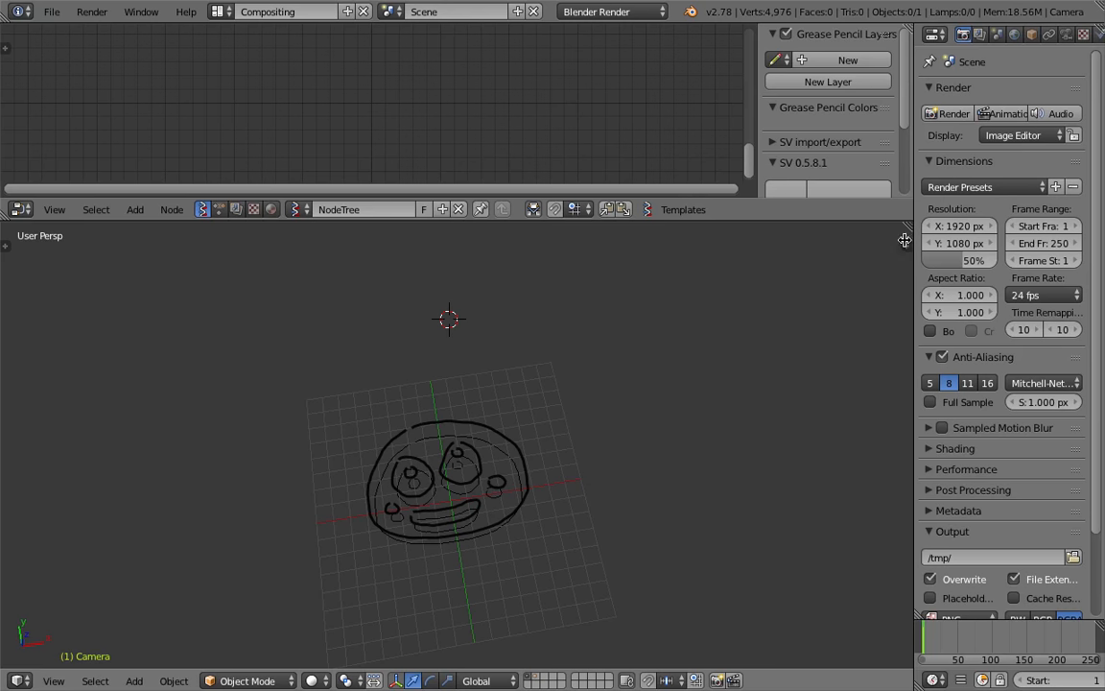
# Hide the grease pencil layers in the new 3D view and select the face curve
pyautogui.click(907, 247)
pyautogui.scroll(-3, 779, 422)
pyautogui.click(784, 426)
pyautogui.scroll(5, 400, 424)
pyautogui.scroll(1, 439, 457)
pyautogui.rightClick(442, 454)
pyautogui.keyDown('shift'); pyautogui.moveTo(443, 453); pyautogui.dragTo(398, 433, button='middle'); pyautogui.keyUp('shift')
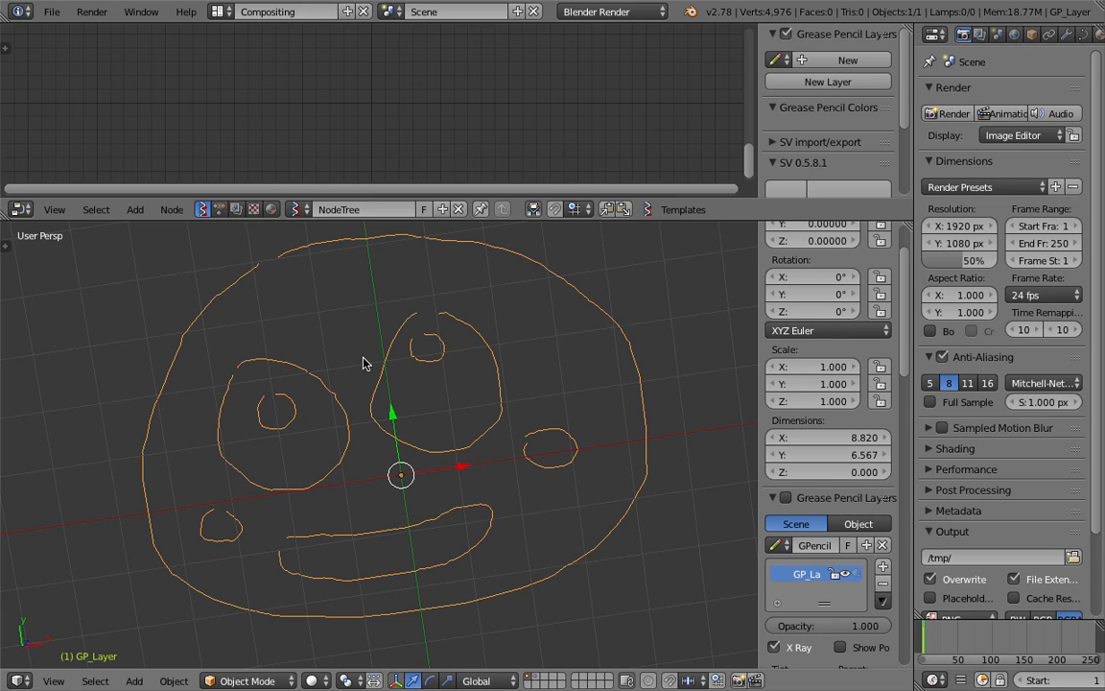
# Convert the selected face curve to a mesh using Mesh from Curve/Meta/Surf/Text
pyautogui.press('space')
pyautogui.write('conv')
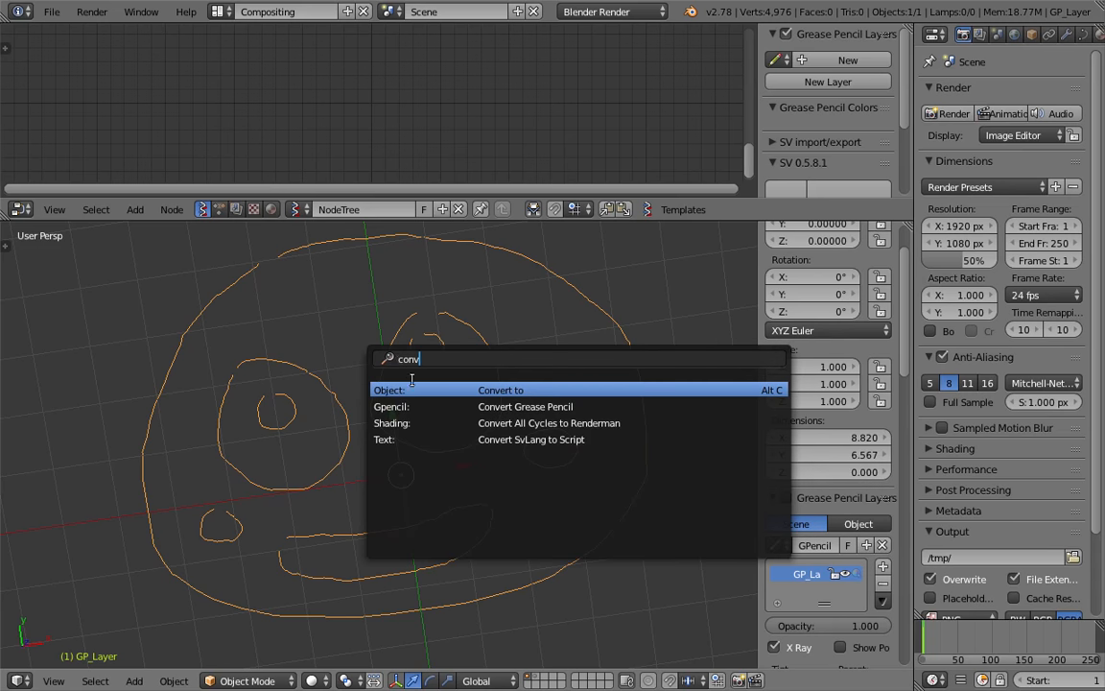
pyautogui.press('Return')
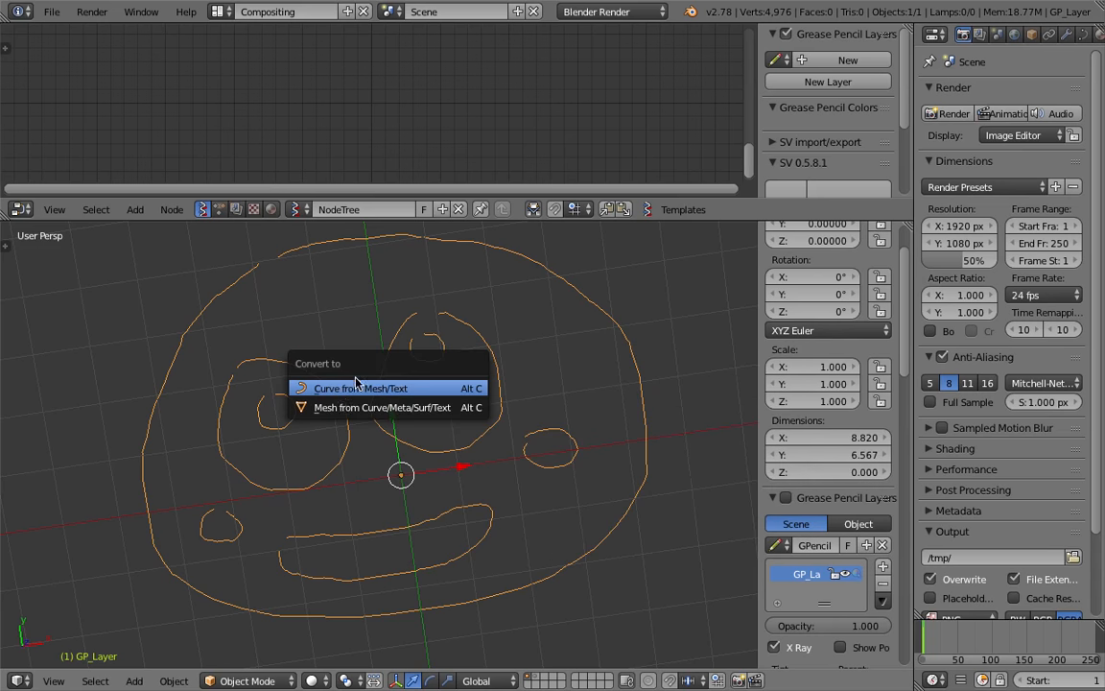
pyautogui.click(342, 395)
# Inspect the converted face mesh in Edit Mode and return to Object Mode
pyautogui.press('Tab')
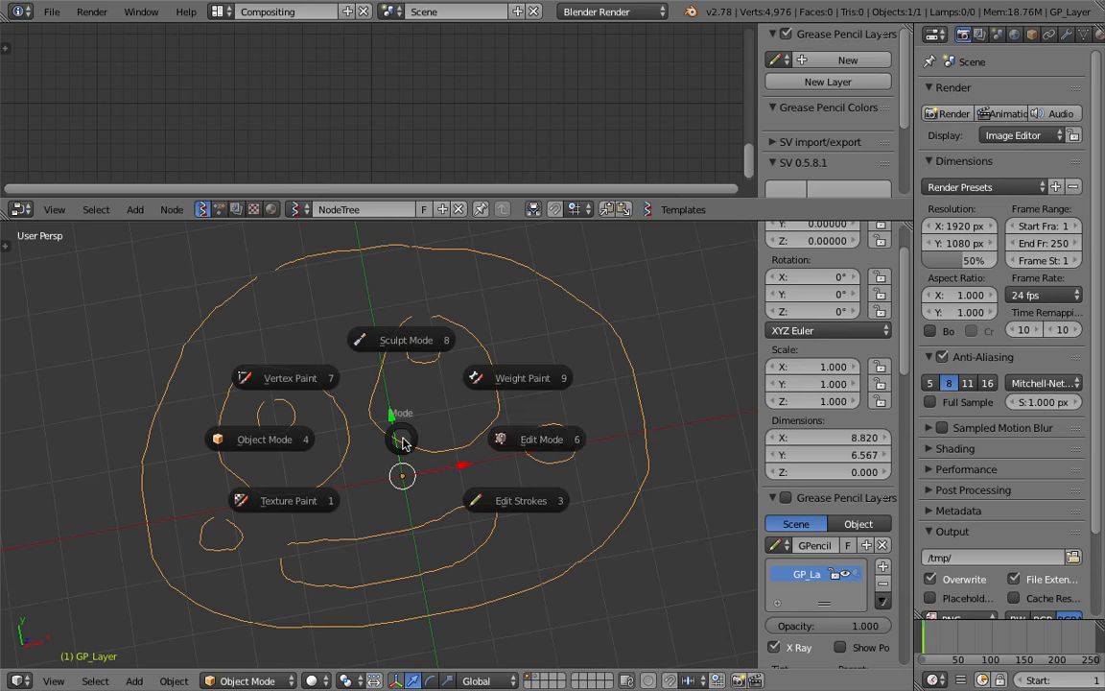
pyautogui.click(502, 439)
pyautogui.scroll(5, 498, 454)
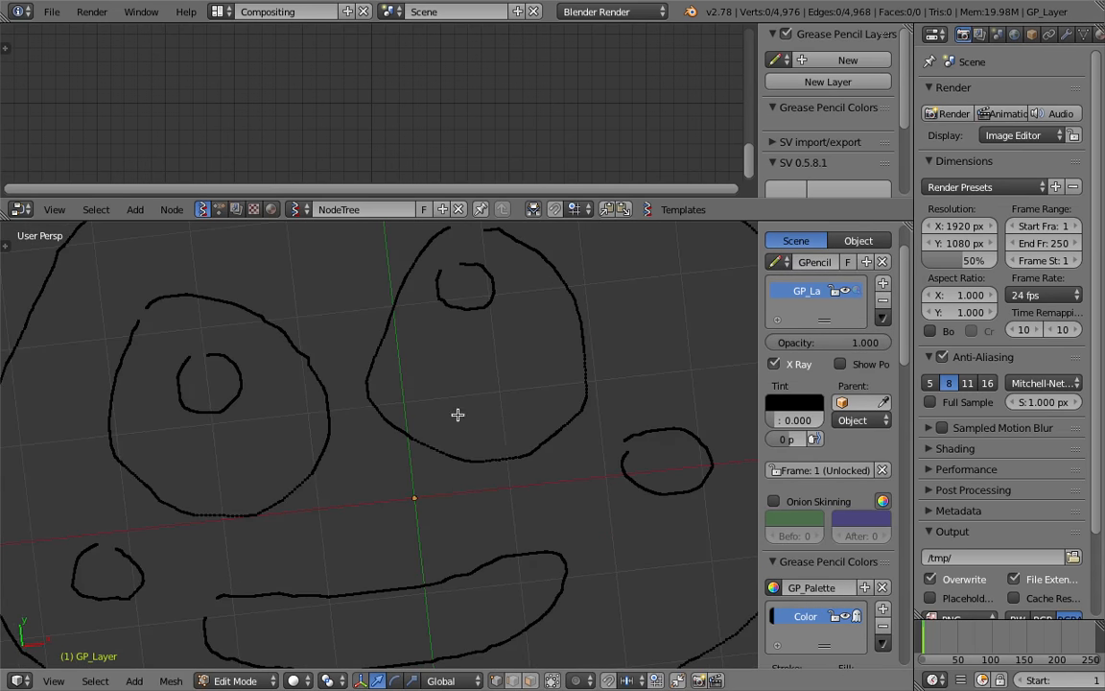
pyautogui.scroll(-5, 451, 388)
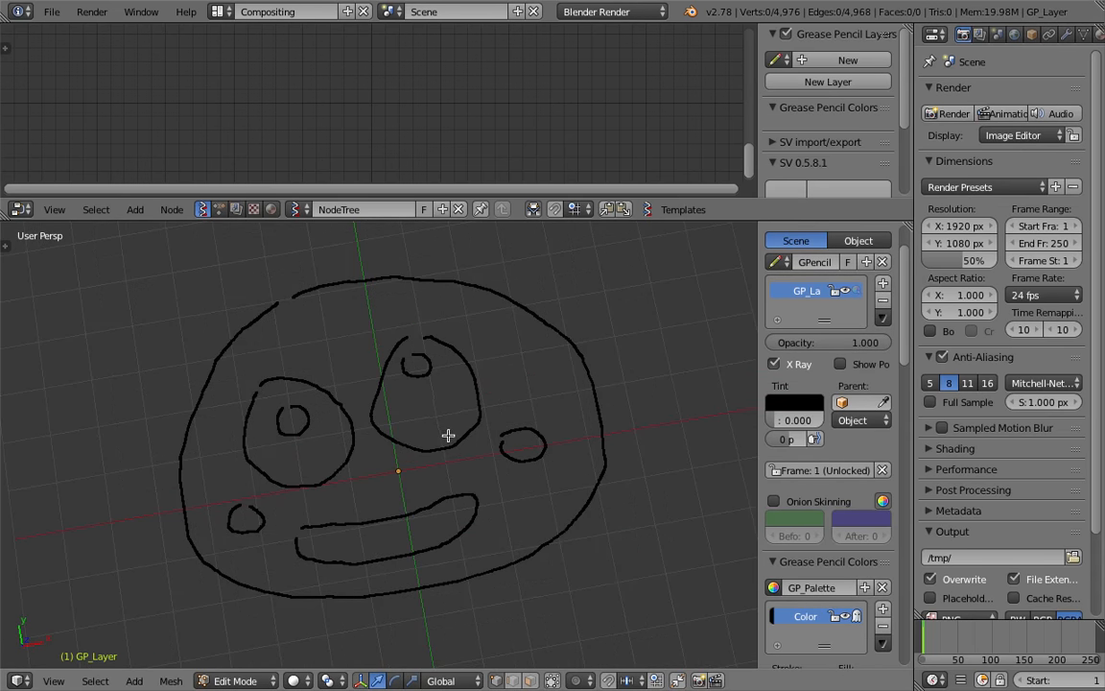
pyautogui.press('Tab')
pyautogui.click(454, 441)
pyautogui.moveTo(454, 441); pyautogui.dragTo(454, 448, button='middle')
# Enlarge the node editor, add an Objects in mk2 node and load the selected face mesh into it
pyautogui.moveTo(354, 222); pyautogui.dragTo(354, 305)
pyautogui.press('space')
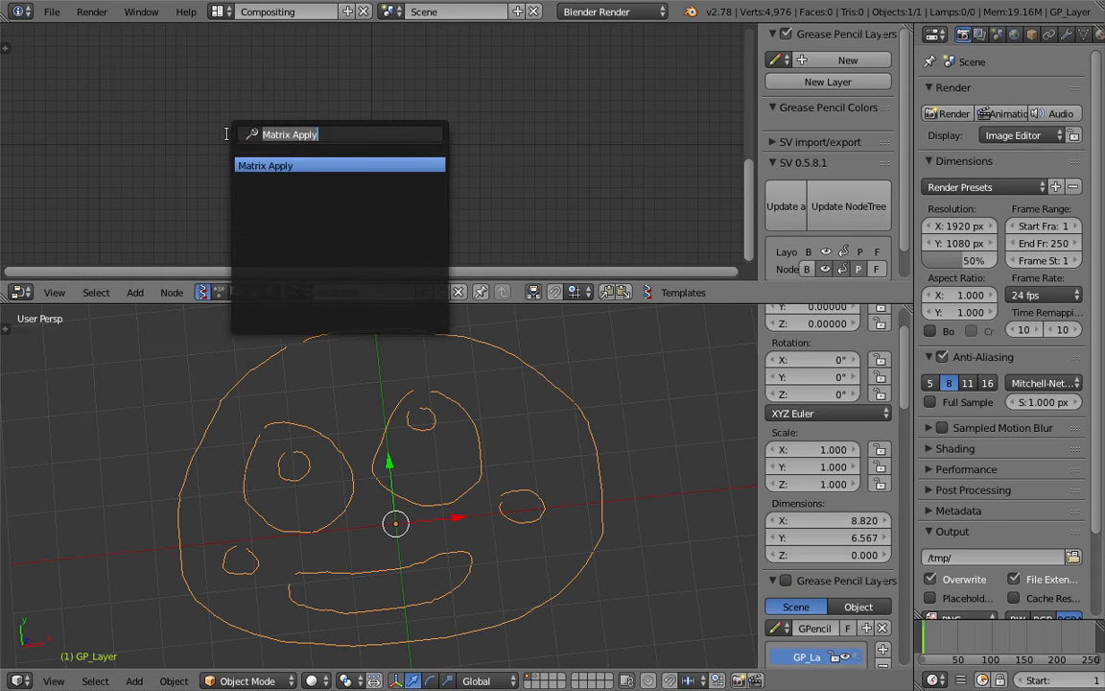
pyautogui.write('obj')
pyautogui.press('Down')
pyautogui.press('Return')
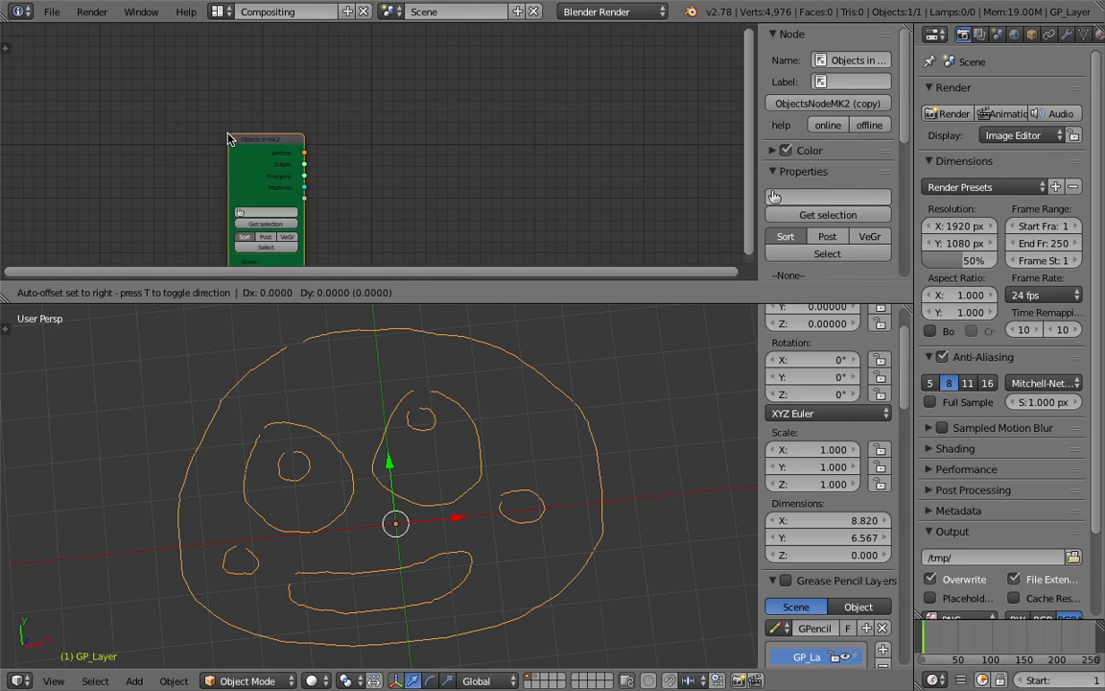
pyautogui.click(199, 88)
pyautogui.click(237, 175)
# Save the file and add a Separate Loose Parts node beside the Objects in mk2 node
pyautogui.moveTo(358, 422); pyautogui.dragTo(402, 444, button='middle')
pyautogui.hotkey('ctrl', 's')
pyautogui.scroll(2, 321, 124)
pyautogui.hotkey('shift', 'a')
pyautogui.click(319, 131)
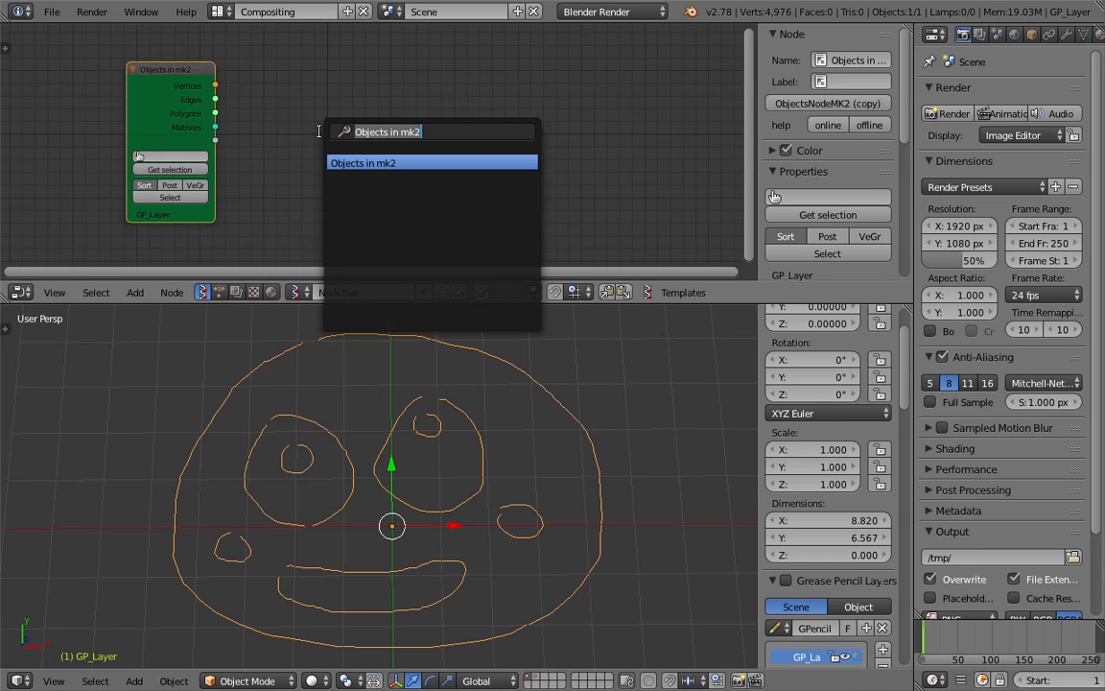
pyautogui.write('sep')
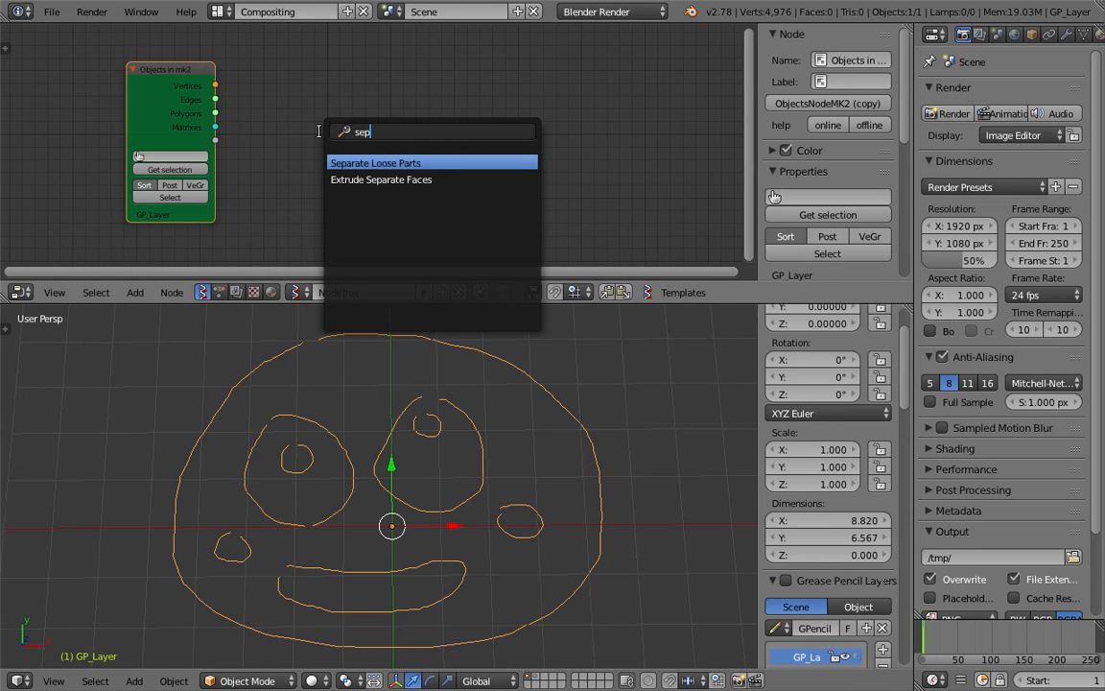
pyautogui.press('Return')
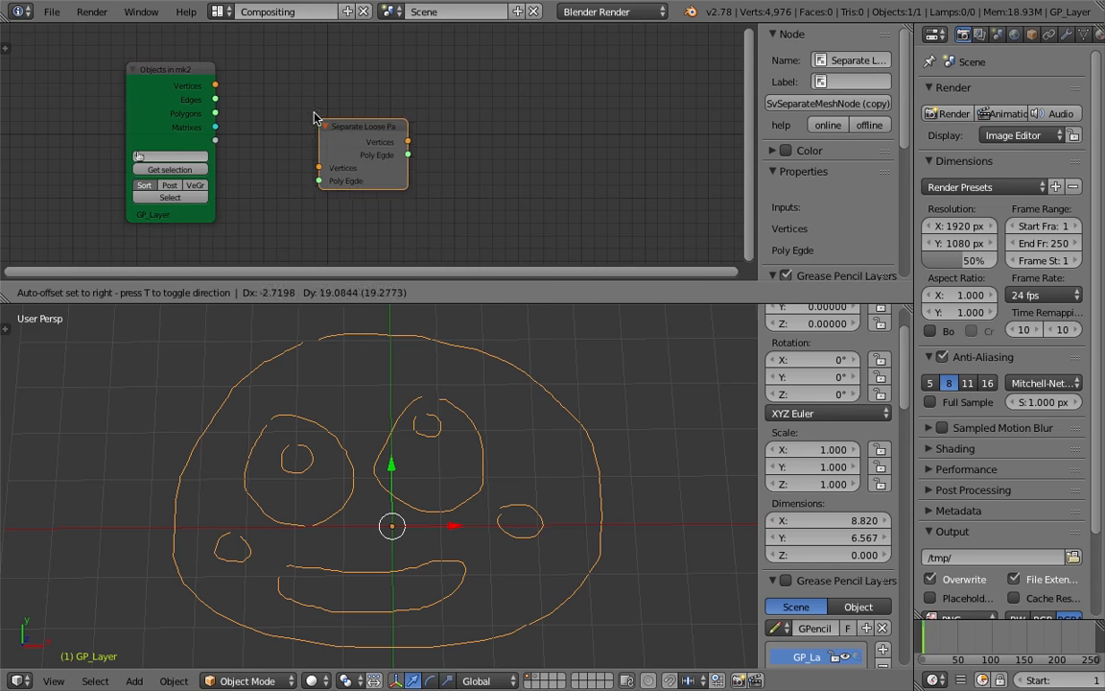
pyautogui.click(286, 102)
# Connect the Objects in node's Vertices and Polygons outputs to the Separate Loose Parts inputs and bring the two nodes closer together
pyautogui.moveTo(215, 85); pyautogui.dragTo(248, 102)
pyautogui.moveTo(283, 144)
pyautogui.mouseDown()
pyautogui.moveTo(263, 139)
pyautogui.moveTo(284, 159)
pyautogui.mouseUp()
pyautogui.moveTo(302, 117); pyautogui.dragTo(272, 97)
# Add a Viewer Draw node and connect the Separate Loose Parts Vertices and Poly Egde outputs to it
pyautogui.hotkey('shift', 'a')
pyautogui.click(405, 95)
pyautogui.write('view')
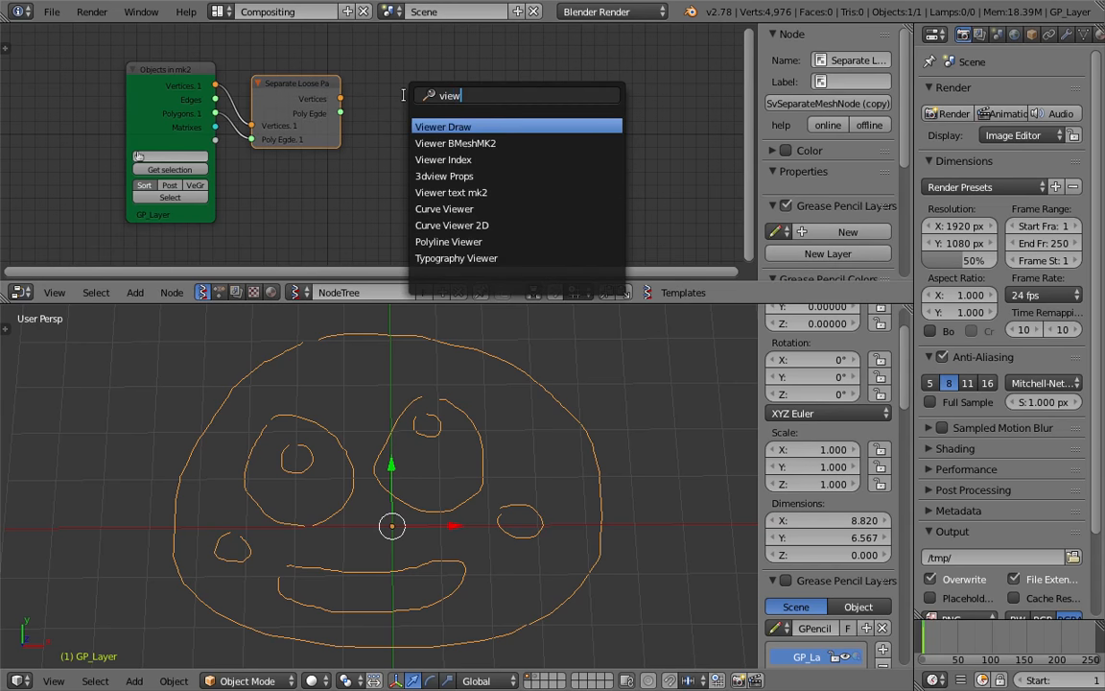
pyautogui.click(419, 126)
pyautogui.click(470, 96)
pyautogui.moveTo(340, 99); pyautogui.dragTo(470, 181)
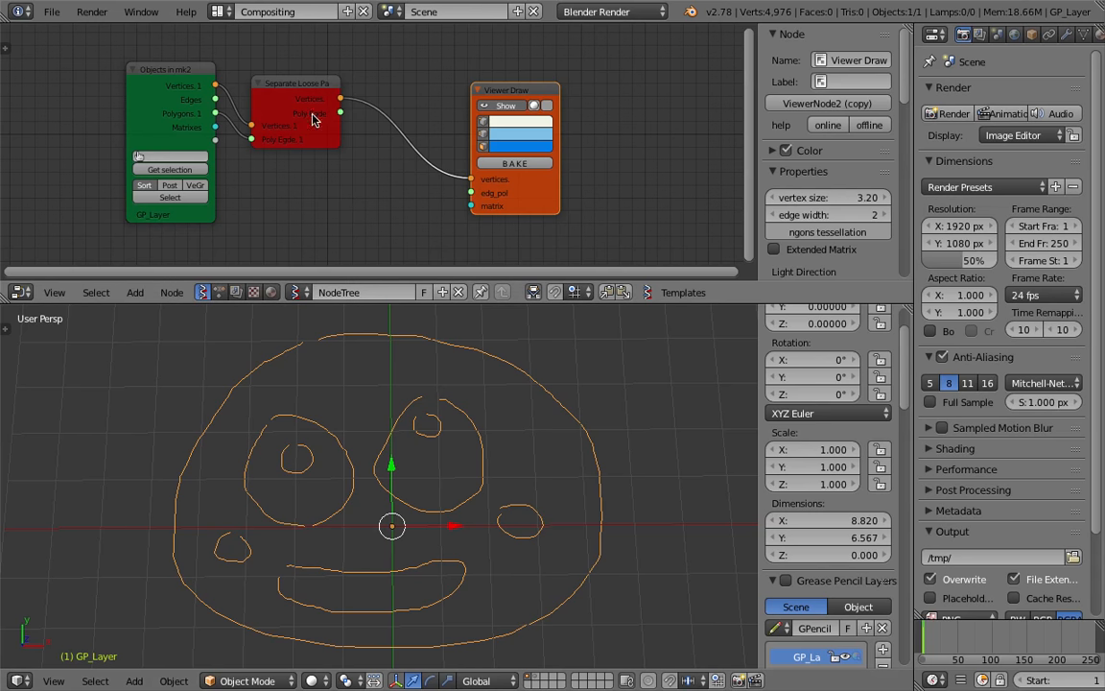
pyautogui.moveTo(341, 113); pyautogui.dragTo(471, 193)
# Replace the Polygons link into Separate Loose Parts with the Objects in node's Edges output
pyautogui.moveTo(285, 86); pyautogui.dragTo(304, 85)
pyautogui.moveTo(166, 85); pyautogui.dragTo(155, 91)
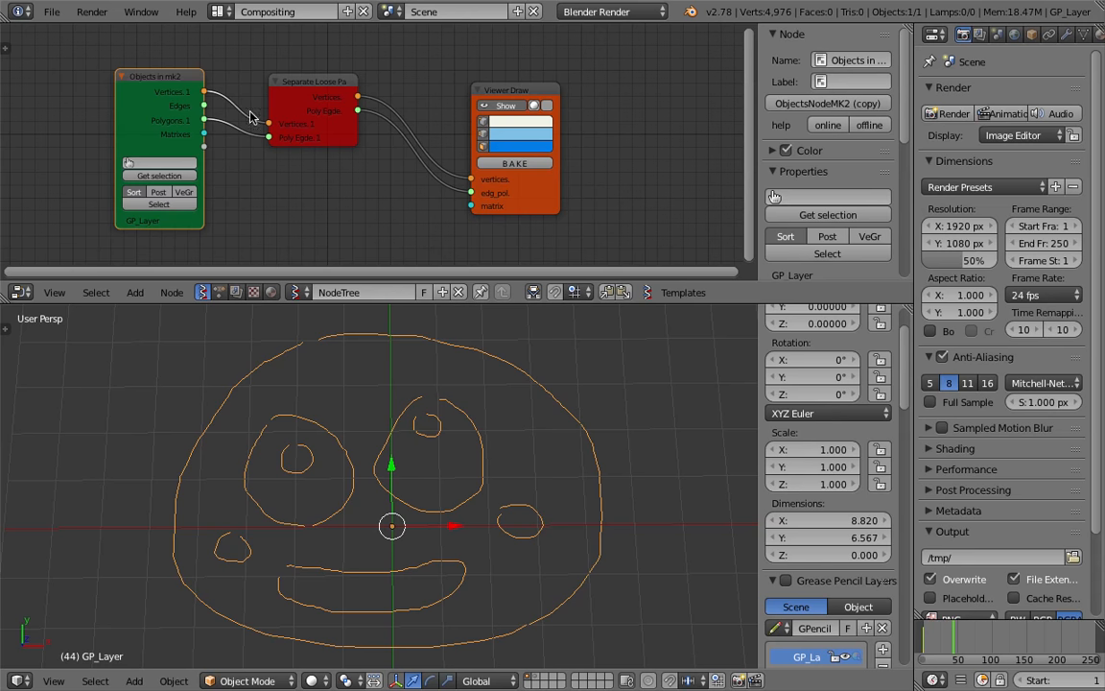
pyautogui.moveTo(205, 106); pyautogui.dragTo(269, 137)
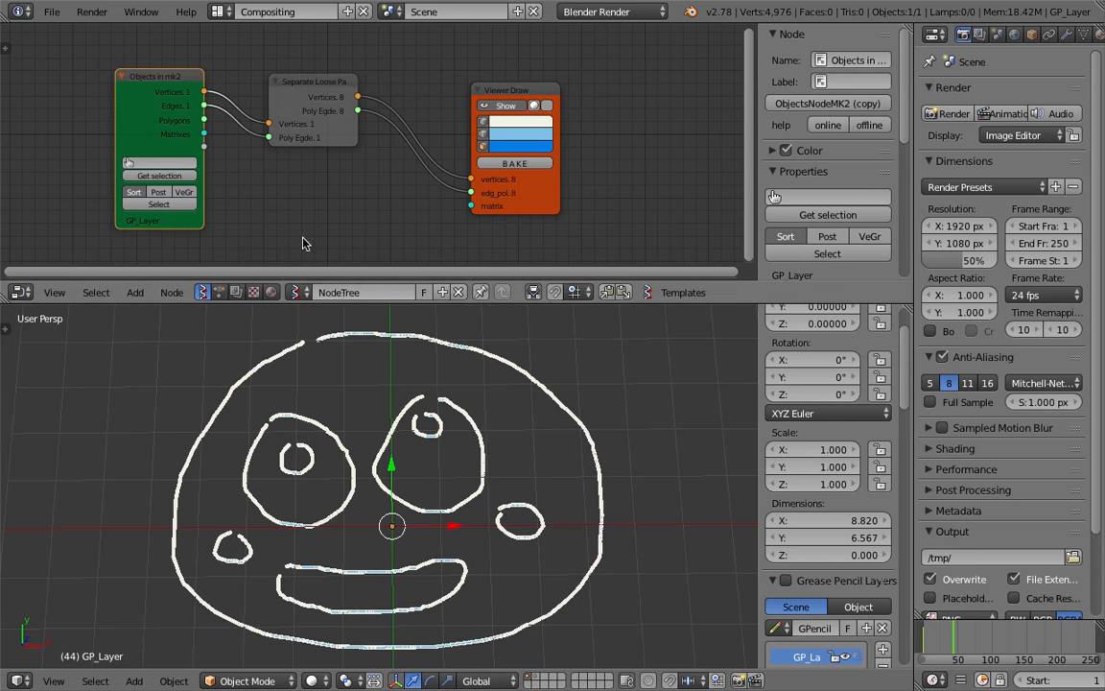
# Tidy the node layout, leaving room before the Viewer Draw node, and save the file
pyautogui.moveTo(154, 76); pyautogui.dragTo(149, 84)
pyautogui.moveTo(301, 82); pyautogui.dragTo(286, 75)
pyautogui.moveTo(510, 93); pyautogui.dragTo(483, 73)
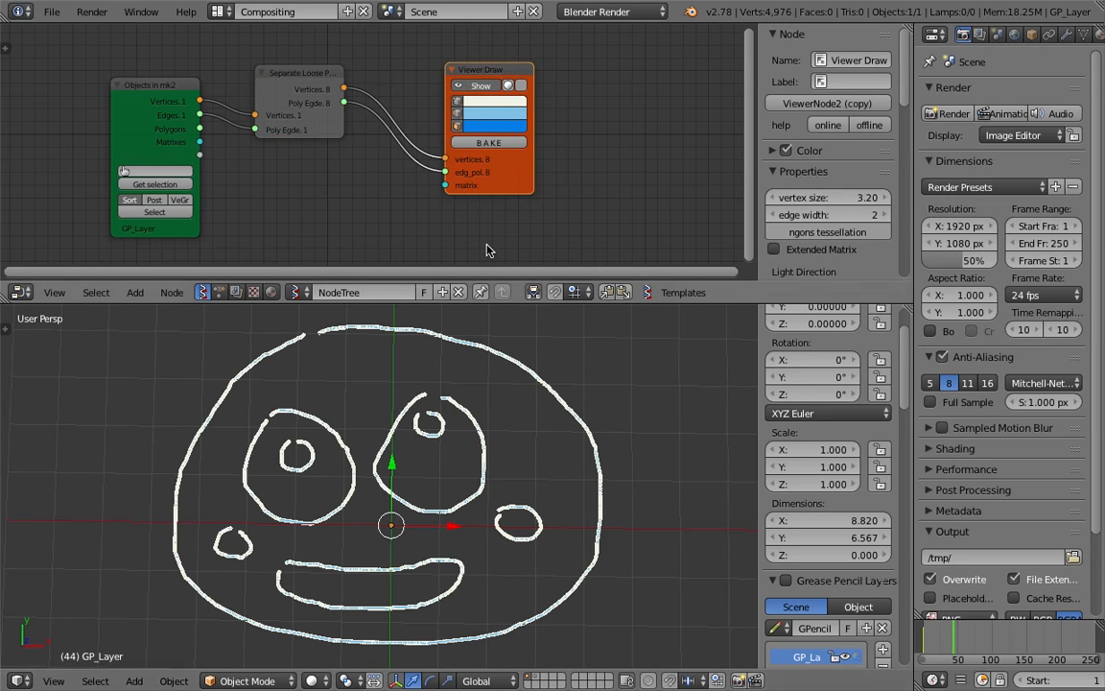
pyautogui.hotkey('ctrl', 's')
pyautogui.click(584, 180)
# Insert a Vector Interpolation mk3 node on the Vertices link between Separate Loose Parts and Viewer Draw
pyautogui.hotkey('shift', 'a')
pyautogui.click(490, 76)
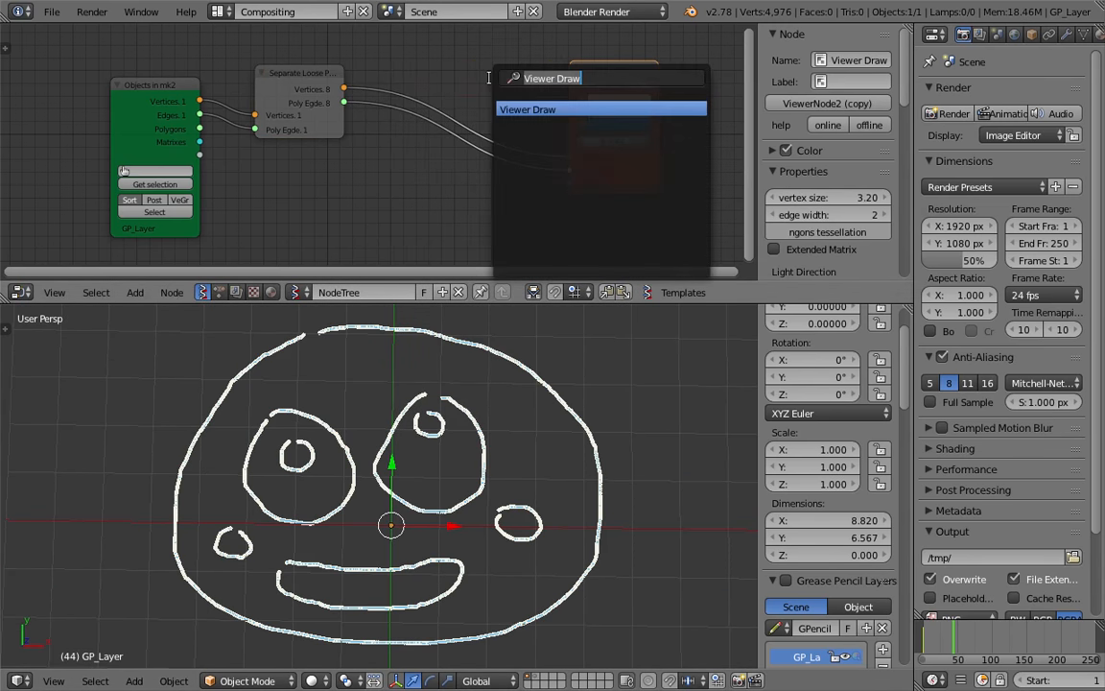
pyautogui.write('vector')
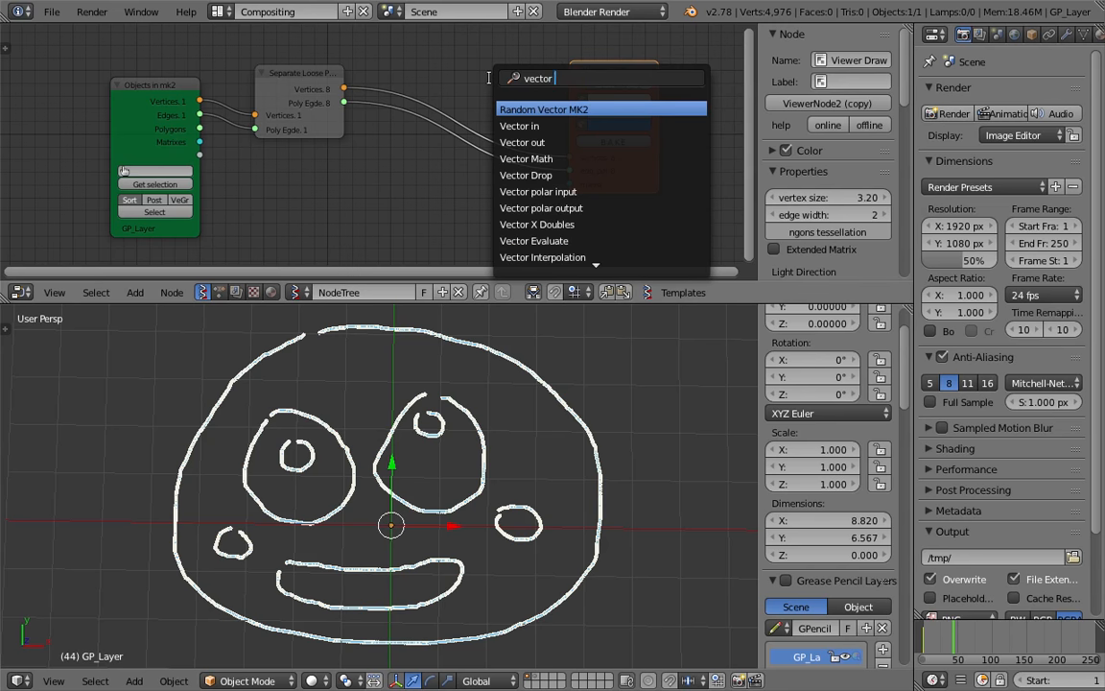
pyautogui.write(' i')
pyautogui.press('Down')
pyautogui.press('Down')
pyautogui.press('Down')
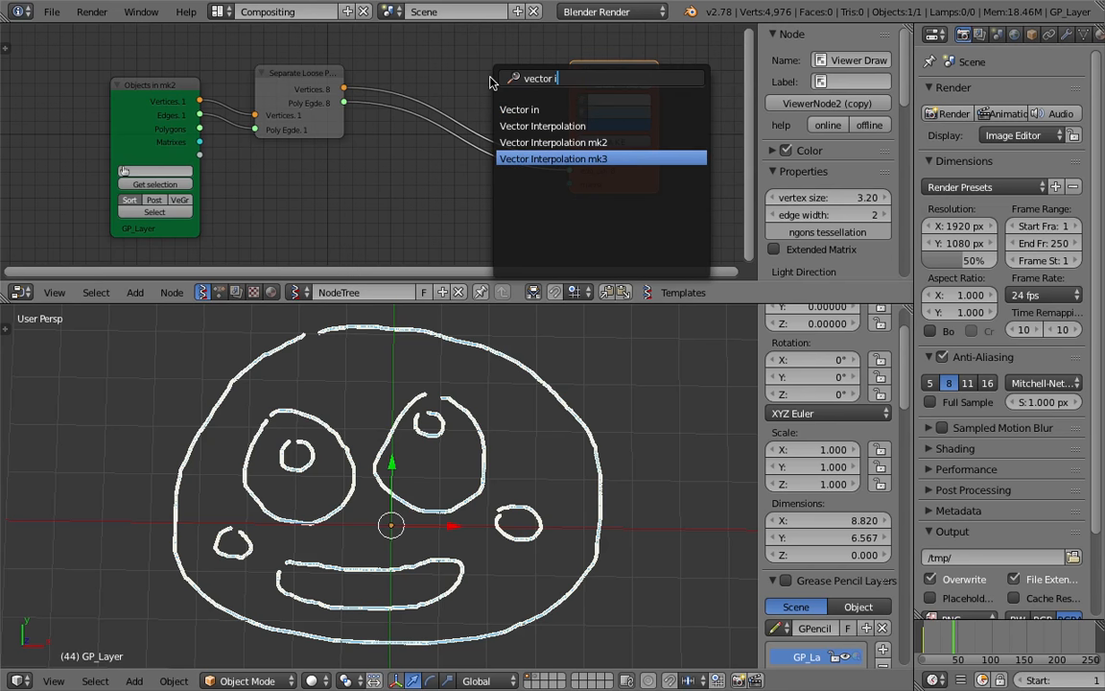
pyautogui.press('Return')
pyautogui.click(393, 237)
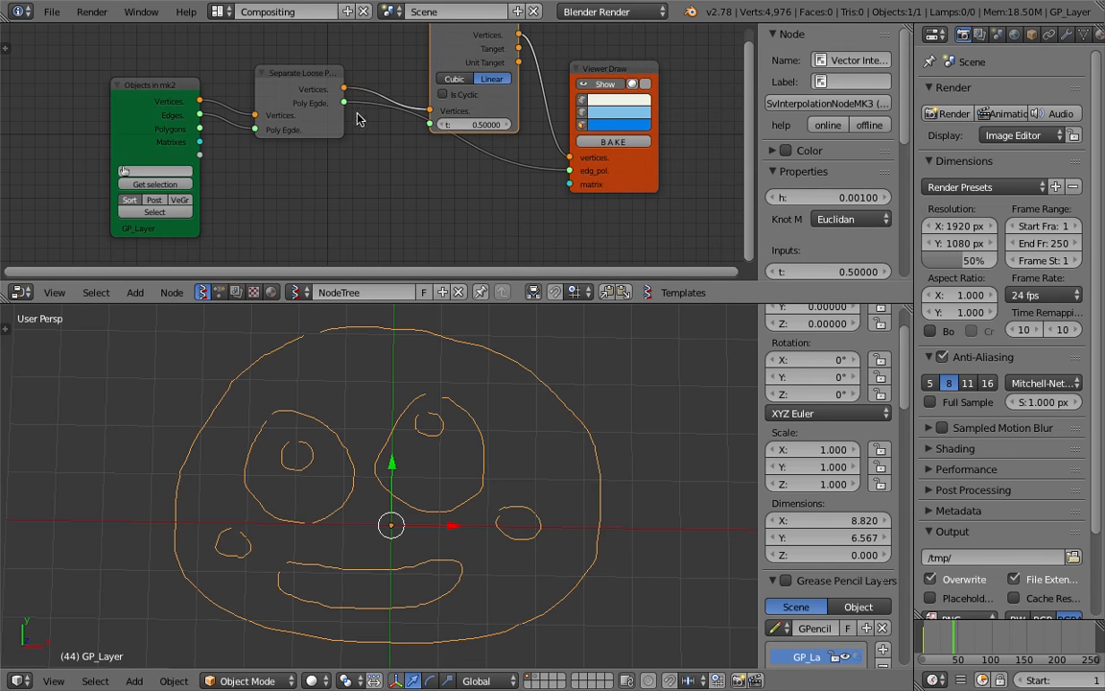
# Try connecting the Separate Loose Parts Poly Egde output to the Vector Interpolation node's t input
pyautogui.moveTo(343, 103); pyautogui.dragTo(418, 126)
pyautogui.moveTo(571, 61); pyautogui.dragTo(474, 121, button='middle')
pyautogui.moveTo(535, 124); pyautogui.dragTo(569, 62)
pyautogui.moveTo(463, 123)
pyautogui.mouseDown(button='middle')
pyautogui.moveTo(467, 147)
pyautogui.moveTo(425, 145)
pyautogui.mouseUp(button='middle')
pyautogui.moveTo(353, 85); pyautogui.dragTo(349, 25)
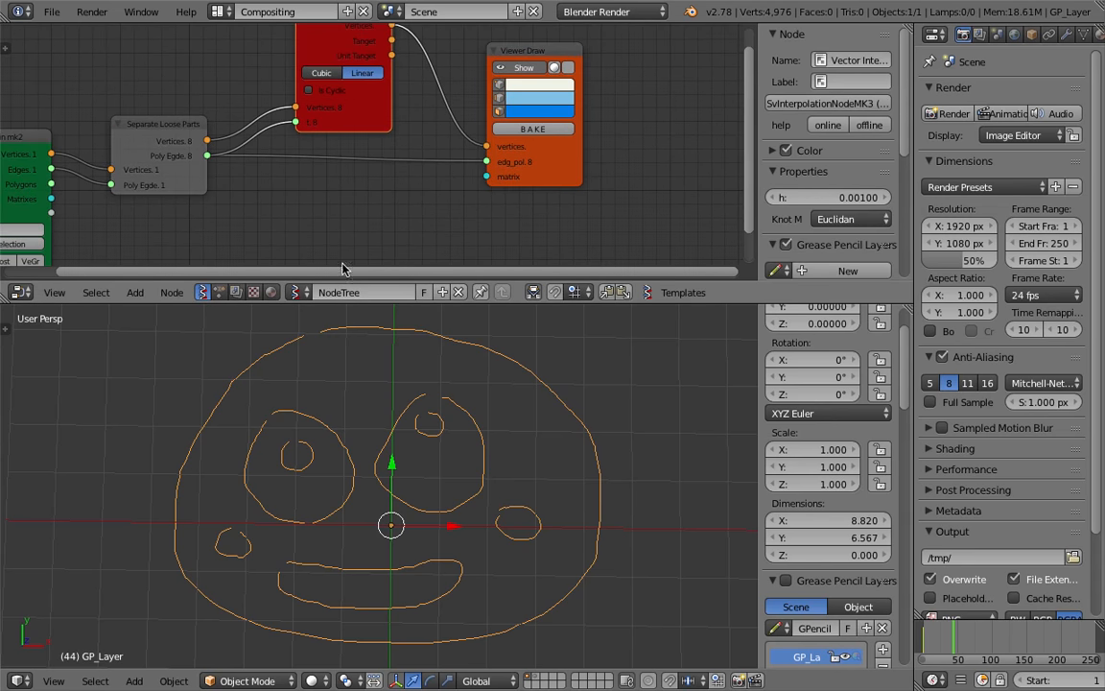
pyautogui.moveTo(307, 141); pyautogui.dragTo(319, 197, button='middle')
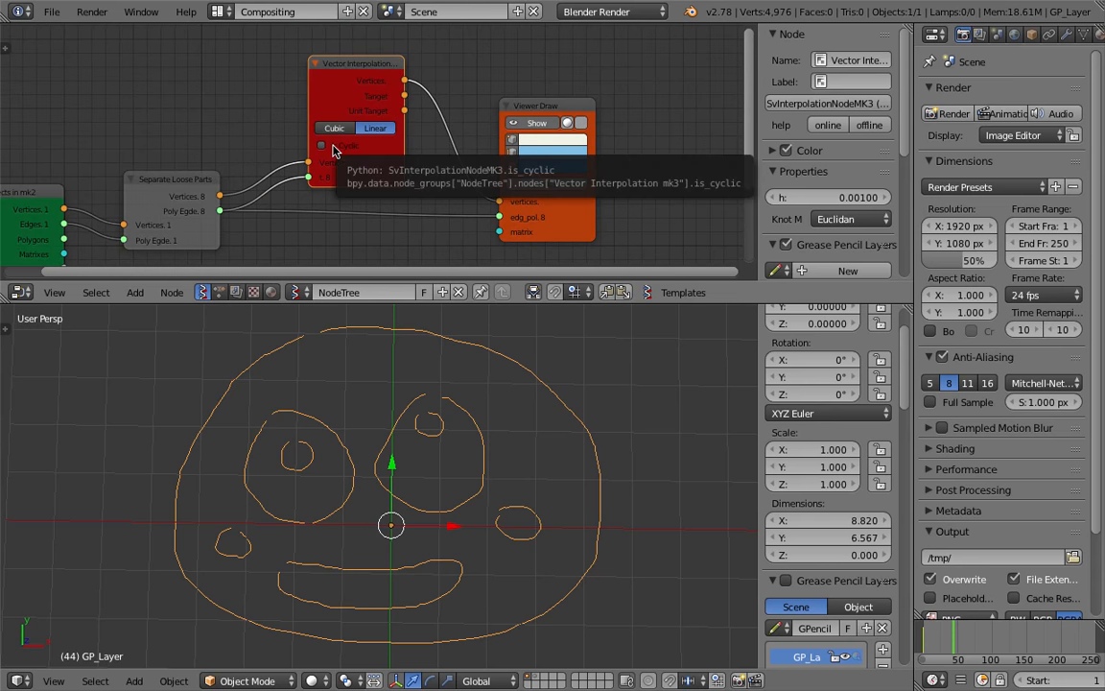
# Enable Is Cyclic on the Vector Interpolation node, cut the link into its t input and set t to 0.82
pyautogui.click(322, 146)
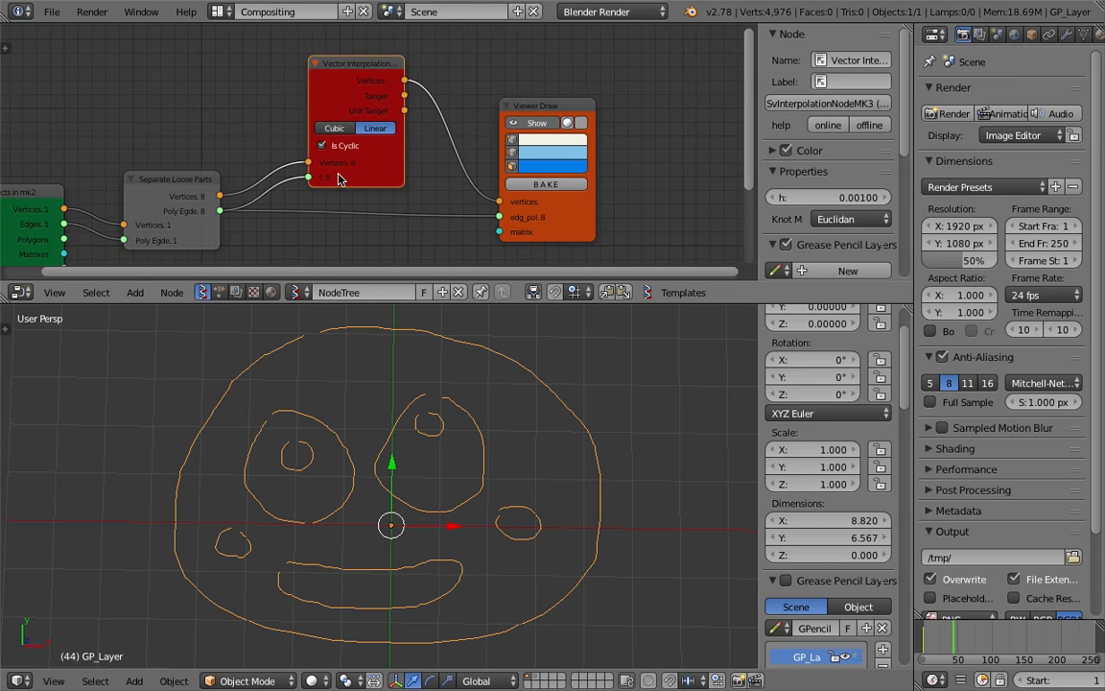
pyautogui.moveTo(338, 180); pyautogui.dragTo(352, 171)
pyautogui.keyDown('ctrl'); pyautogui.moveTo(296, 174); pyautogui.dragTo(270, 159, button='right'); pyautogui.keyUp('ctrl')
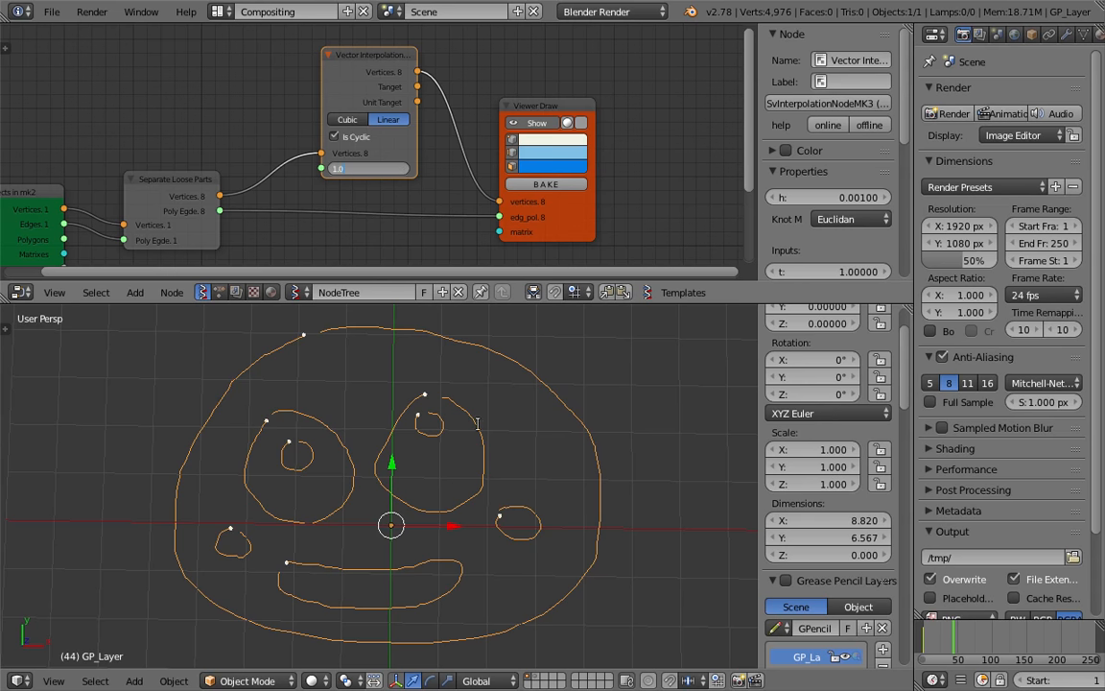
pyautogui.press('Return')
pyautogui.scroll(2, 381, 430)
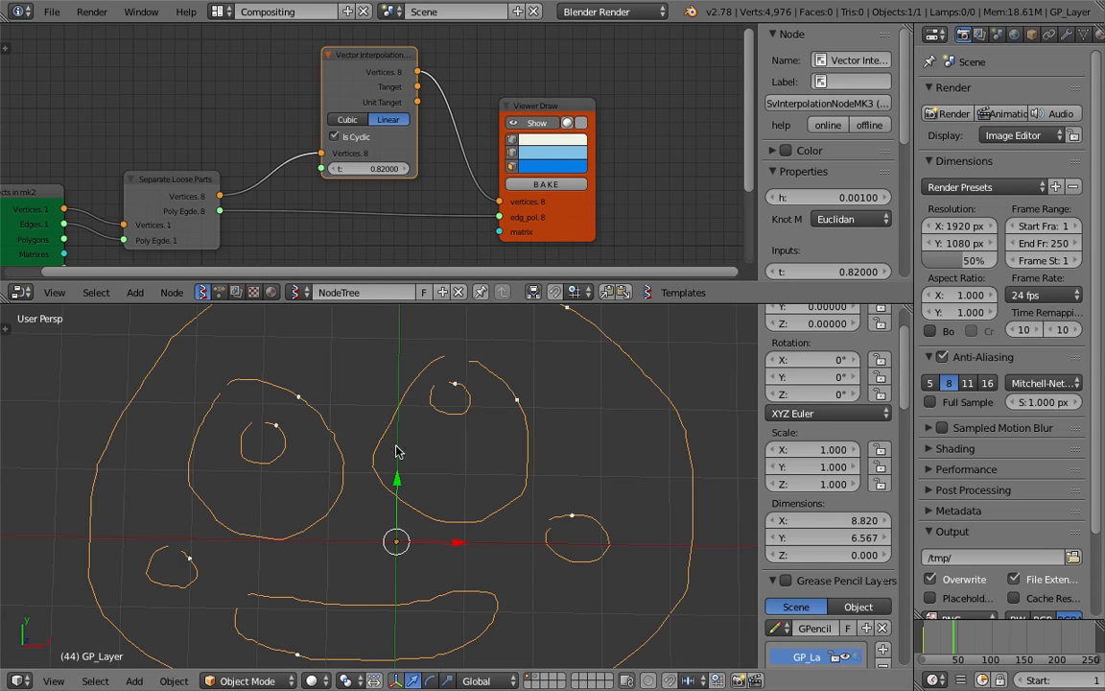
pyautogui.scroll(-2, 398, 451)
# Space out the Viewer Draw and Vector Interpolation nodes and save the file
pyautogui.moveTo(590, 224); pyautogui.dragTo(667, 207)
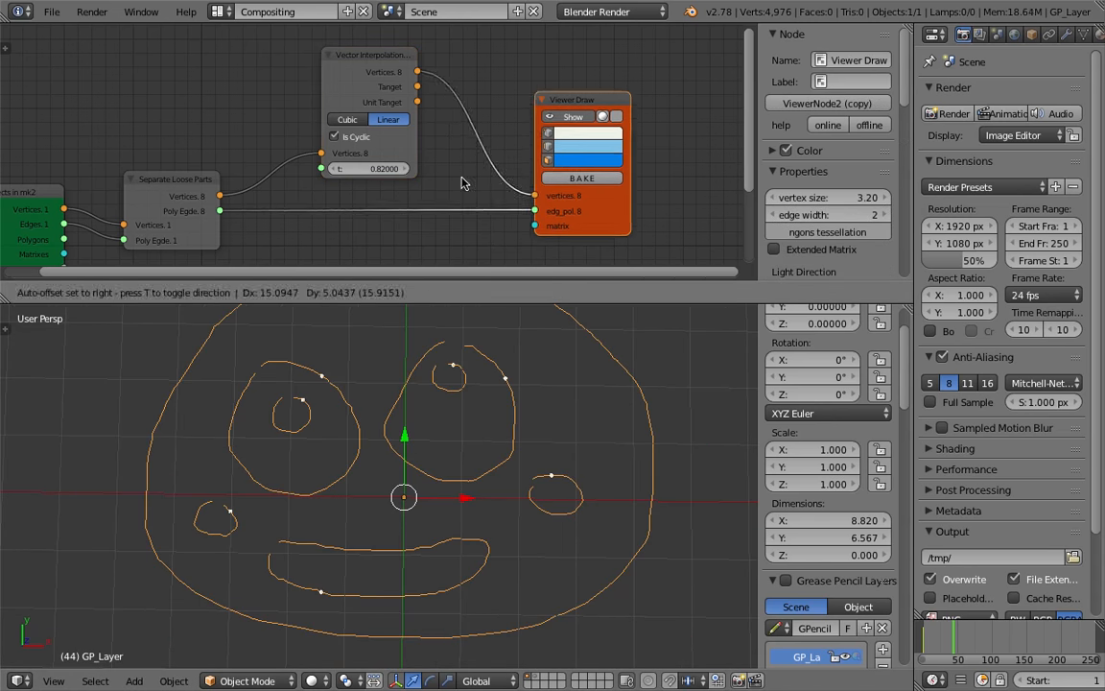
pyautogui.moveTo(387, 151); pyautogui.dragTo(447, 149)
pyautogui.hotkey('ctrl', 's')
pyautogui.click(449, 145)
# Add a Range Float node above Separate Loose Parts, before the Vector Interpolation node
pyautogui.hotkey('shift', 'a')
pyautogui.click(204, 88)
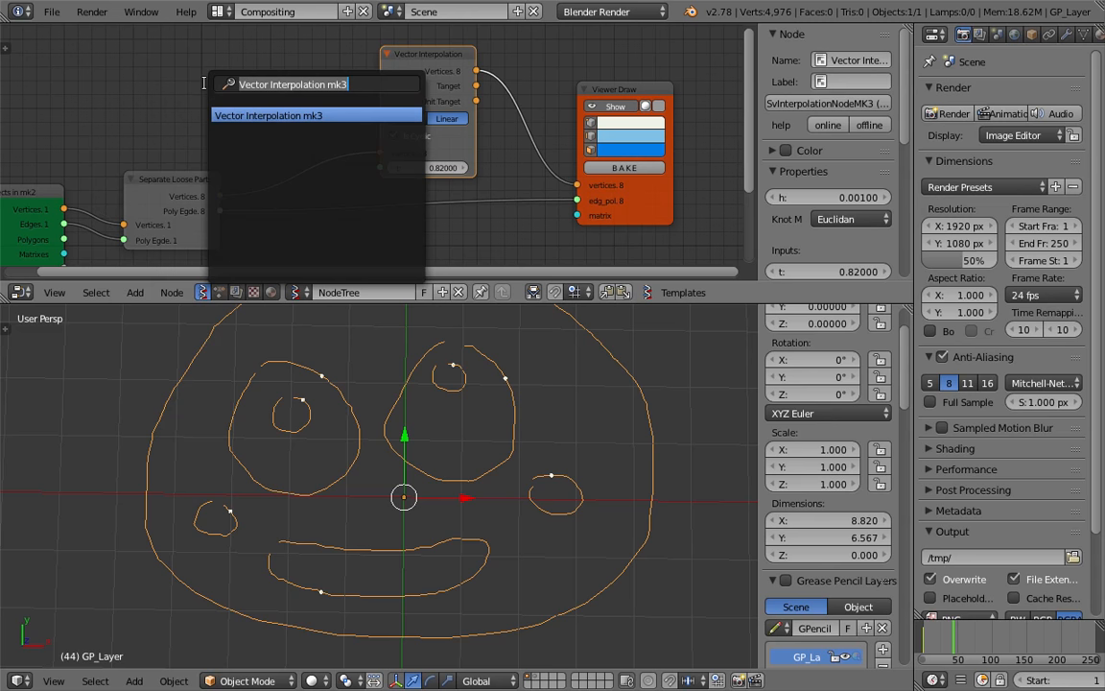
pyautogui.write('range f')
pyautogui.press('Return')
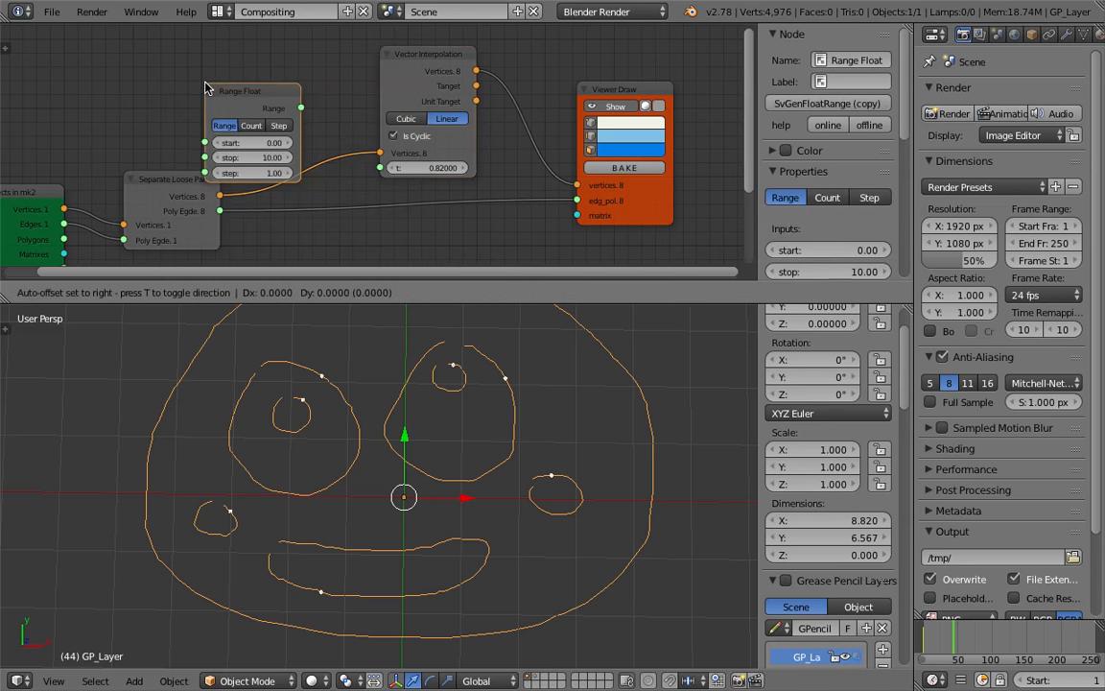
pyautogui.click(197, 53)
# Set Range Float to Count mode with stop 1 and count 55, connect its Range output to the interpolation t input, and save
pyautogui.click(242, 90)
pyautogui.click(258, 121)
pyautogui.write('1')
pyautogui.press('Return')
pyautogui.moveTo(294, 72); pyautogui.dragTo(381, 168)
pyautogui.moveTo(256, 137); pyautogui.dragTo(509, 137)
pyautogui.hotkey('ctrl', 's')
pyautogui.click(474, 423)
# Examine the interpolated points along the face outlines in an enlarged 3D view
pyautogui.moveTo(483, 304)
pyautogui.mouseDown()
pyautogui.moveTo(482, 246)
pyautogui.moveTo(483, 255)
pyautogui.mouseUp()
pyautogui.scroll(5, 476, 333)
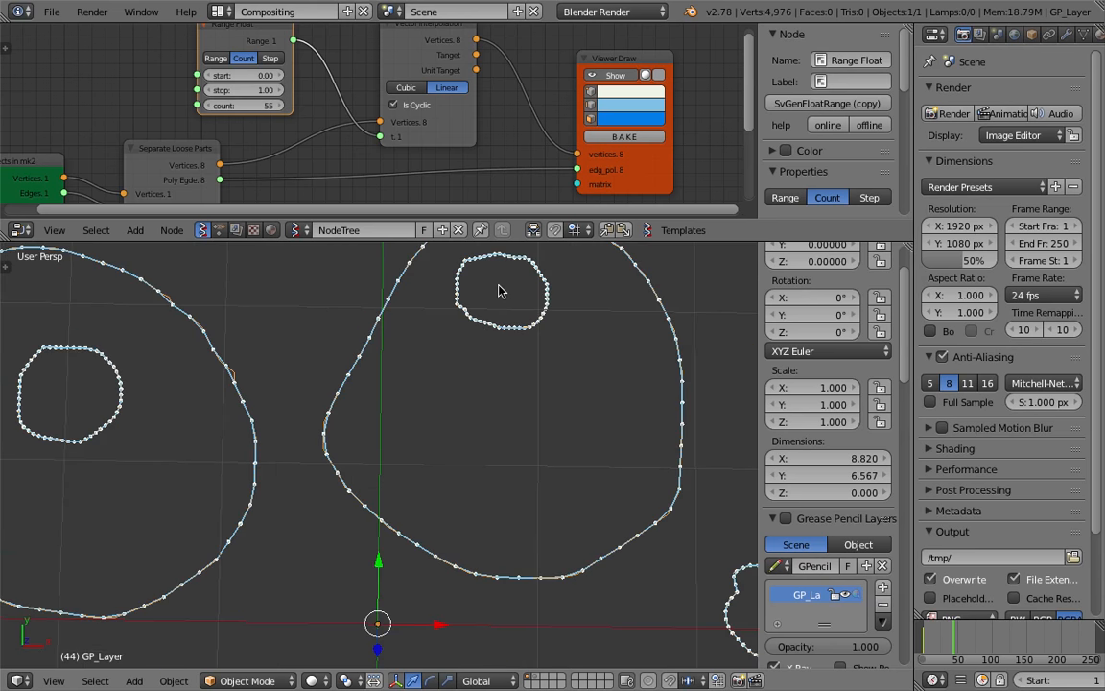
pyautogui.scroll(-3, 496, 315)
pyautogui.moveTo(394, 65)
pyautogui.mouseDown(button='middle')
pyautogui.moveTo(406, 110)
pyautogui.moveTo(404, 88)
pyautogui.mouseUp(button='middle')
pyautogui.click(406, 111)
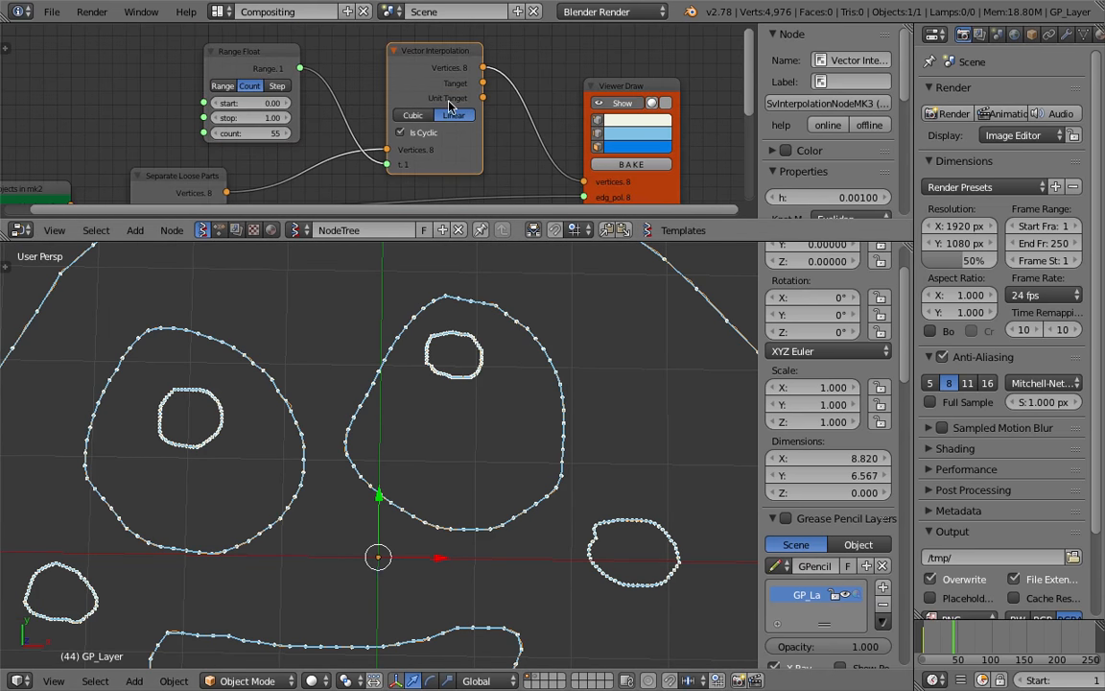
pyautogui.scroll(-1, 449, 106)
pyautogui.scroll(-2, 462, 356)
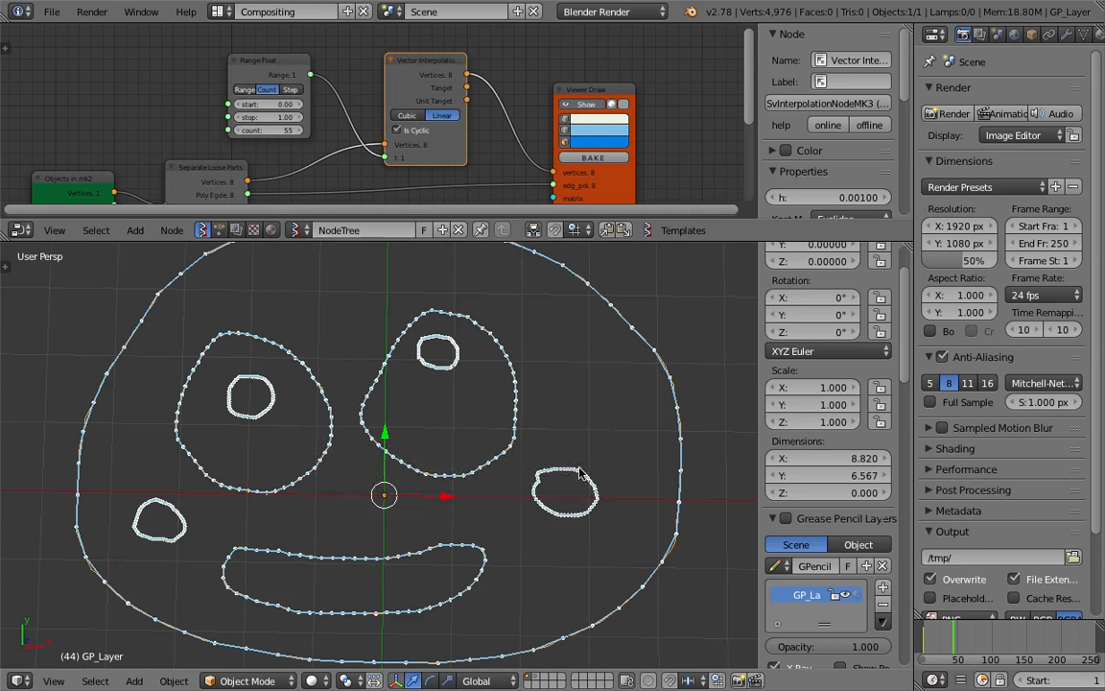
pyautogui.keyDown('shift'); pyautogui.moveTo(523, 456); pyautogui.dragTo(526, 427, button='middle'); pyautogui.keyUp('shift')
# Save the file and reduce the Range Float count to 22
pyautogui.hotkey('ctrl', 's')
pyautogui.click(527, 475)
pyautogui.scroll(1, 276, 111)
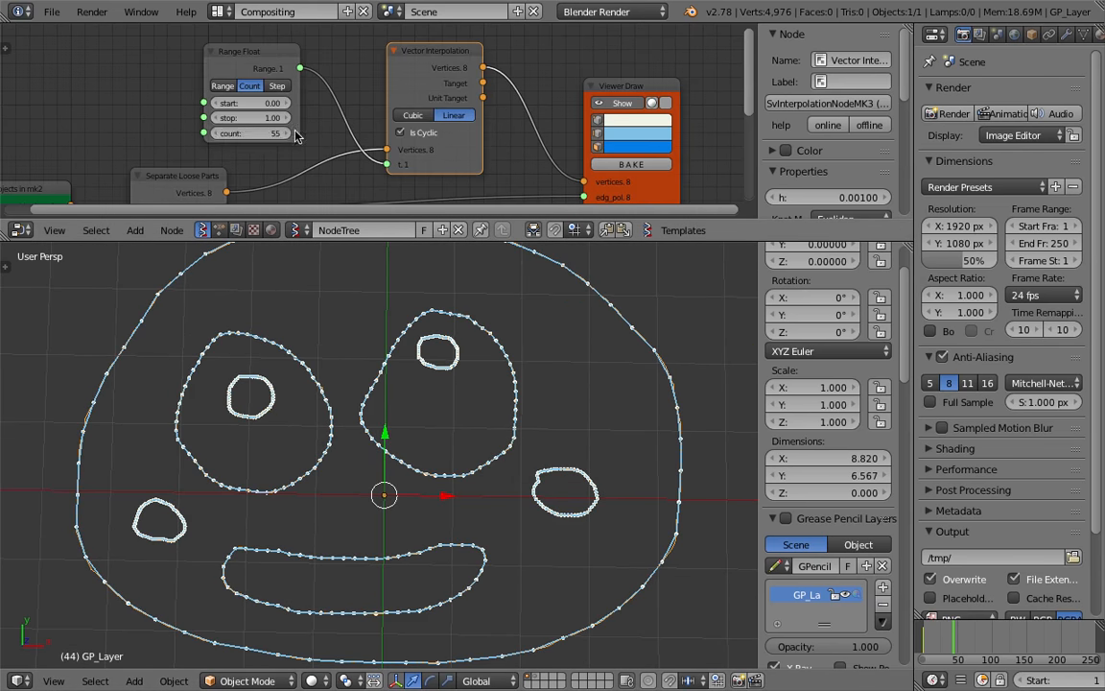
pyautogui.moveTo(254, 133); pyautogui.dragTo(175, 134)
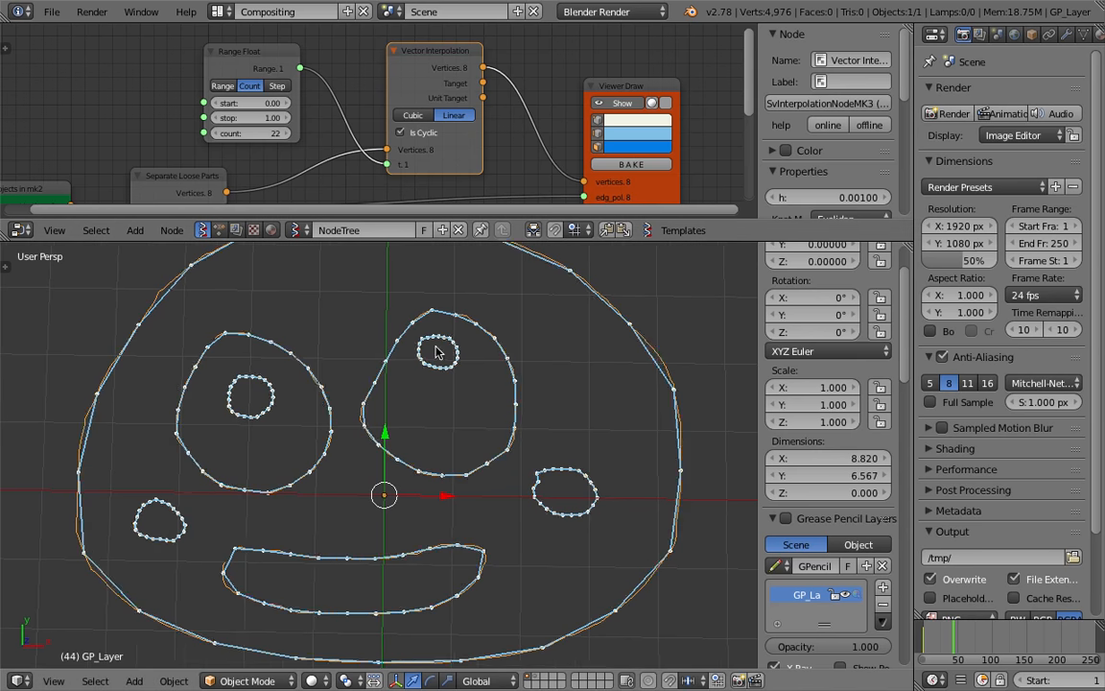
pyautogui.scroll(-2, 432, 393)
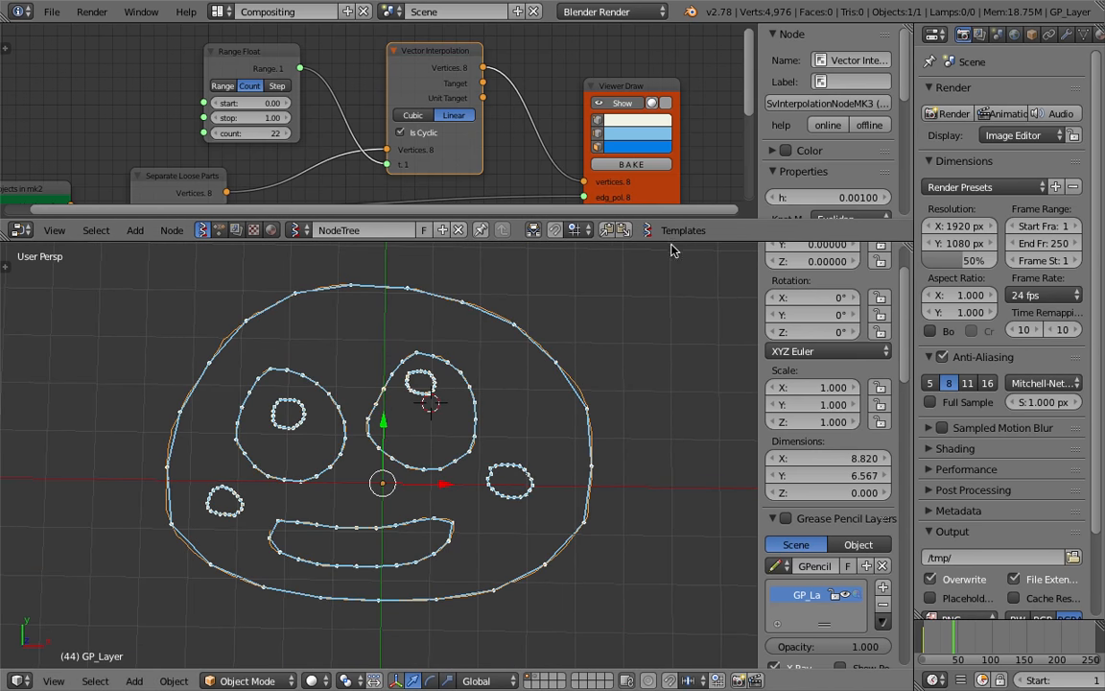
# Enlarge the node editor, save over sv_sort_area_002.blend and move Viewer Draw away from the interpolation node
pyautogui.moveTo(669, 241); pyautogui.dragTo(680, 317)
pyautogui.hotkey('ctrl', 's')
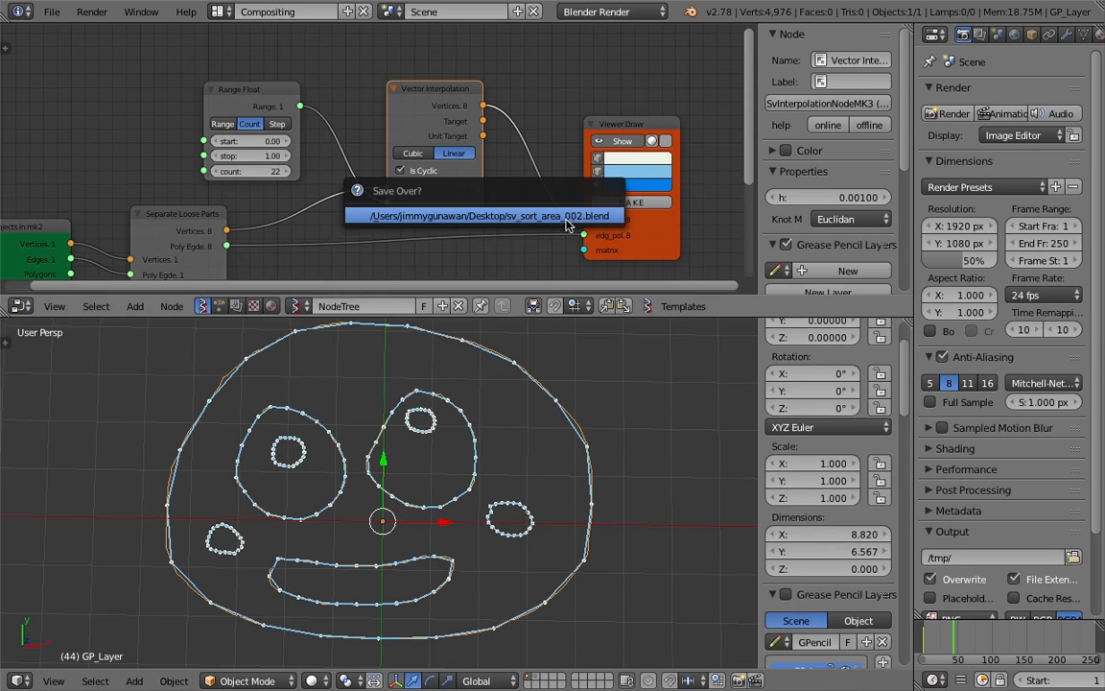
pyautogui.click(574, 217)
pyautogui.moveTo(556, 185); pyautogui.dragTo(504, 148, button='middle')
pyautogui.moveTo(758, 196); pyautogui.dragTo(802, 196)
pyautogui.moveTo(634, 165); pyautogui.dragTo(584, 234, button='middle')
pyautogui.moveTo(577, 235); pyautogui.dragTo(659, 219)
pyautogui.moveTo(654, 221); pyautogui.dragTo(560, 191, button='middle')
pyautogui.scroll(-3, 560, 191)
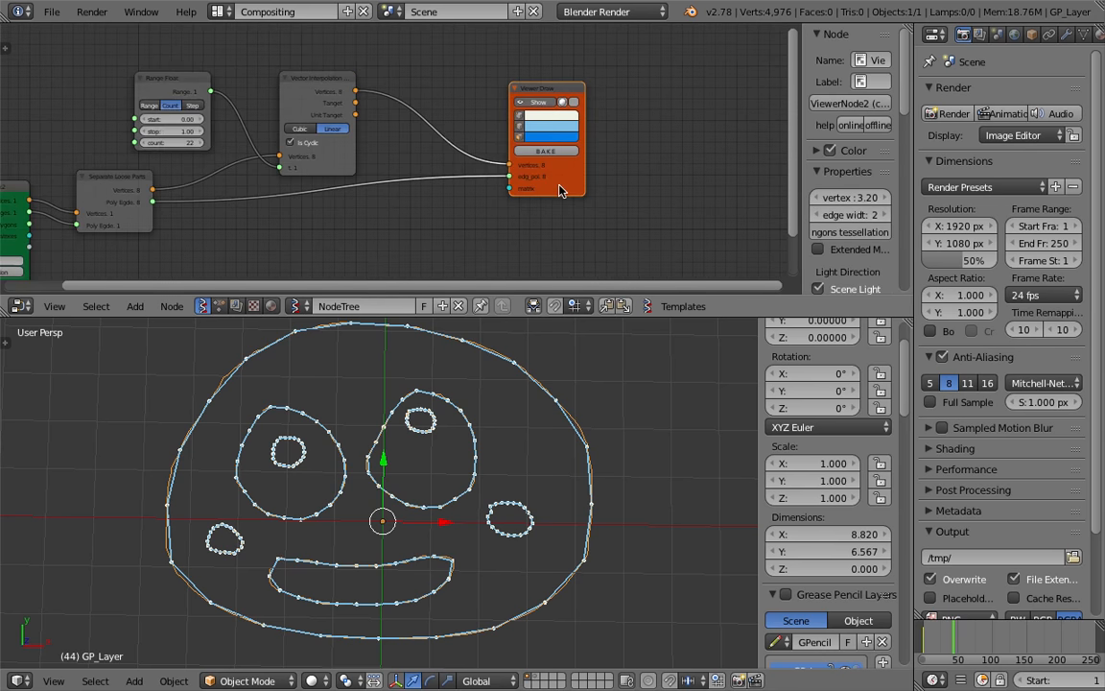
# Save the file under the incremented name sv_sort_area_003.blend
pyautogui.click(47, 12)
pyautogui.click(72, 158)
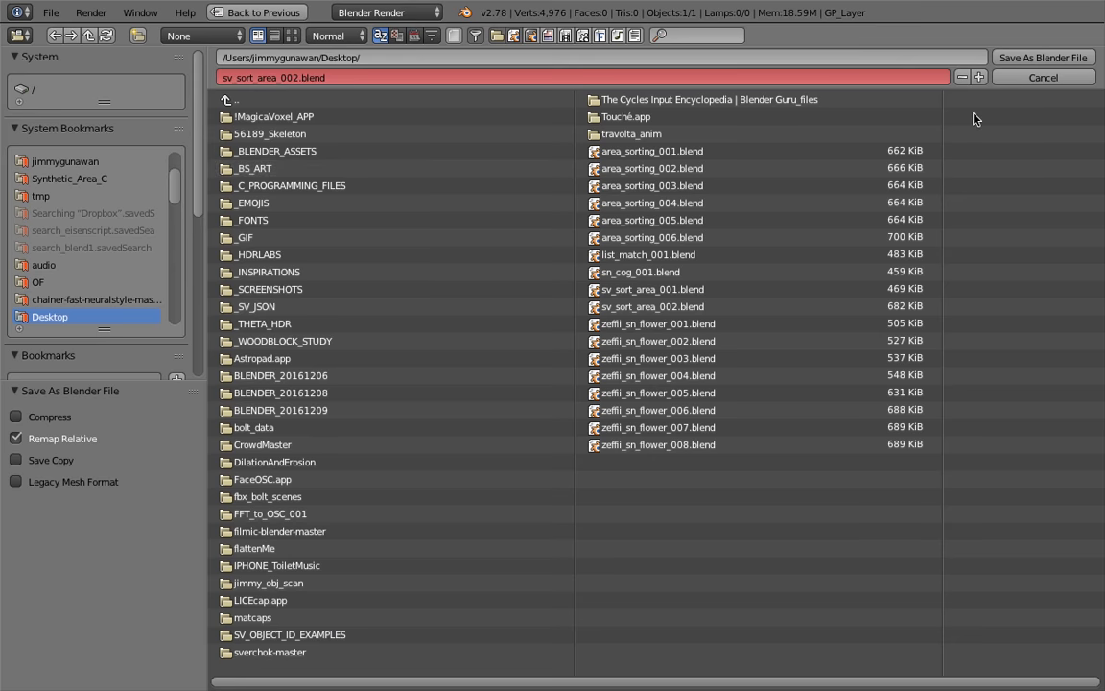
pyautogui.click(980, 78)
pyautogui.click(1043, 58)
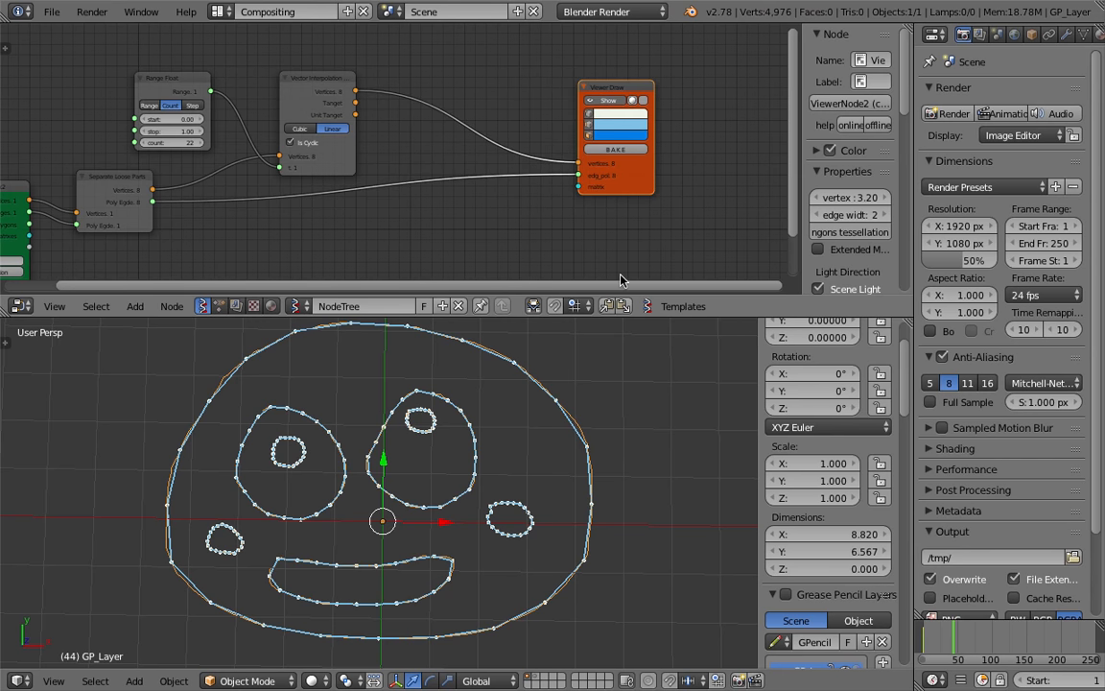
# Adjust the split between the node editor and the 3D view, then save over sv_sort_area_003.blend
pyautogui.moveTo(626, 316); pyautogui.dragTo(623, 358)
pyautogui.moveTo(455, 235); pyautogui.dragTo(446, 222, button='middle')
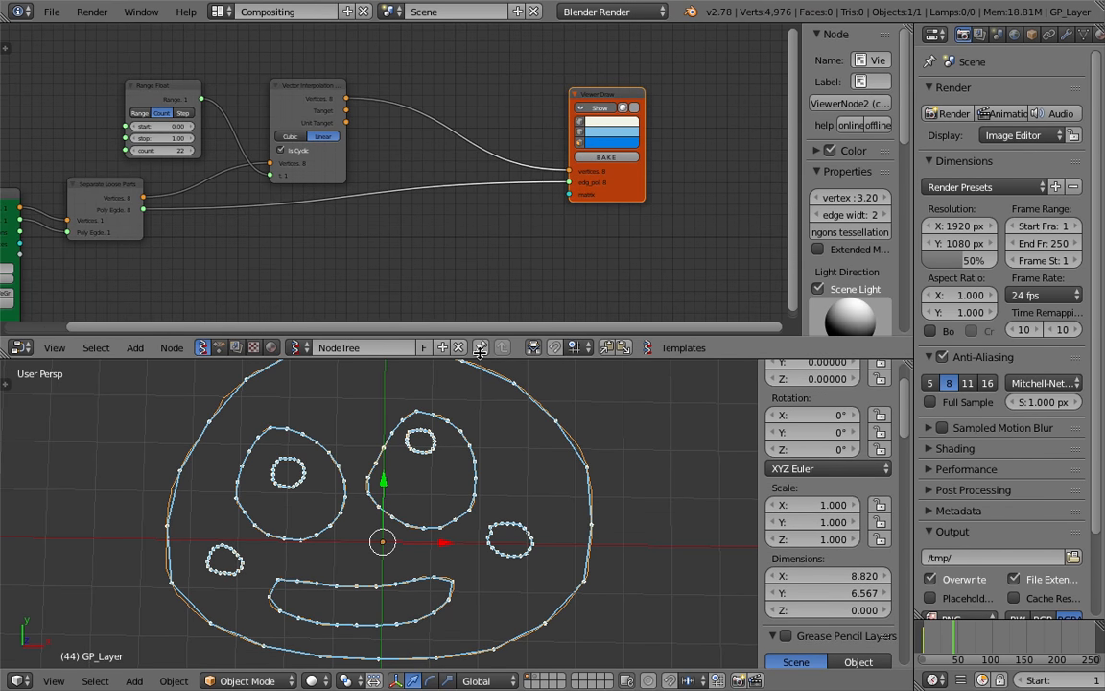
pyautogui.moveTo(431, 337); pyautogui.dragTo(431, 299)
pyautogui.moveTo(424, 481)
pyautogui.keyDown('shift'); pyautogui.mouseDown(button='middle')
pyautogui.moveTo(459, 446)
pyautogui.moveTo(426, 493)
pyautogui.mouseUp(button='middle'); pyautogui.keyUp('shift')
pyautogui.hotkey('ctrl', 's')
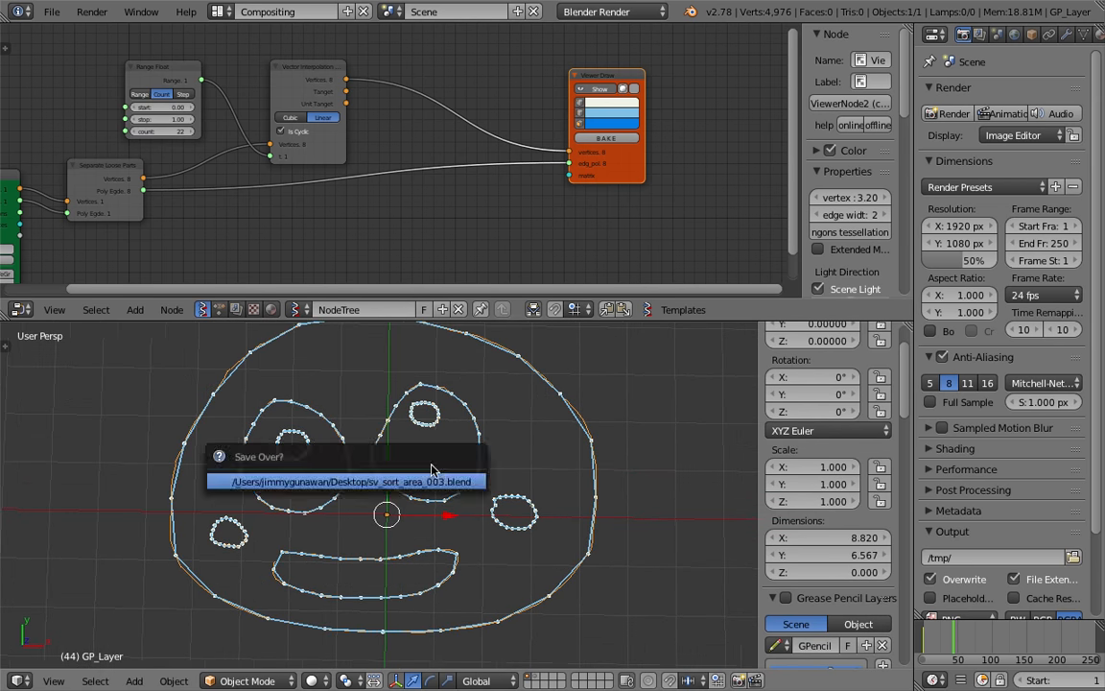
pyautogui.press('Return')
# Add a UV Connection node between Vector Interpolation and Viewer Draw, moving Viewer Draw aside to make room
pyautogui.moveTo(468, 128); pyautogui.dragTo(444, 159, button='middle')
pyautogui.hotkey('shift', 'a')
pyautogui.click(439, 81)
pyautogui.write('uv')
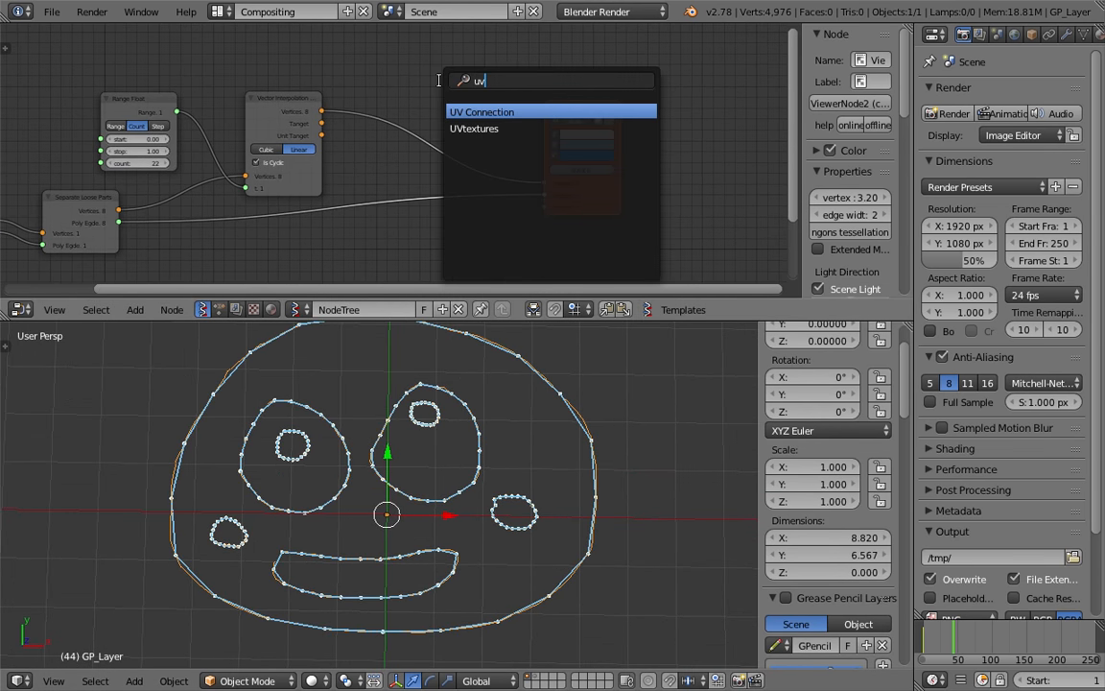
pyautogui.press('Return')
pyautogui.click(459, 69)
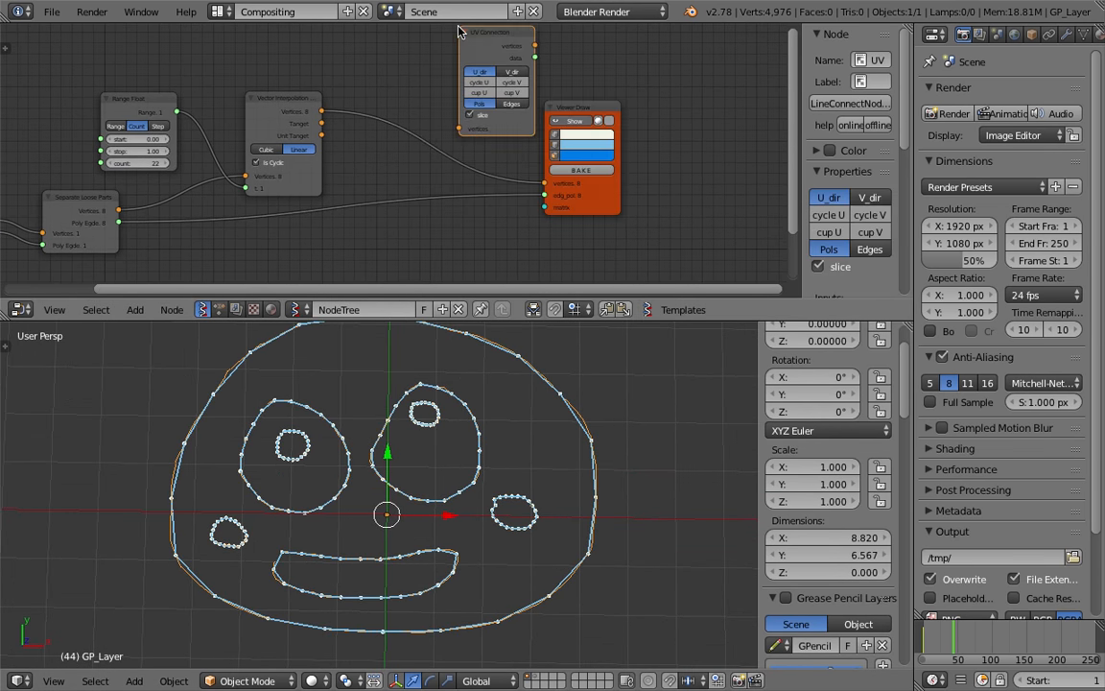
pyautogui.click(593, 113)
pyautogui.moveTo(593, 114); pyautogui.dragTo(643, 132)
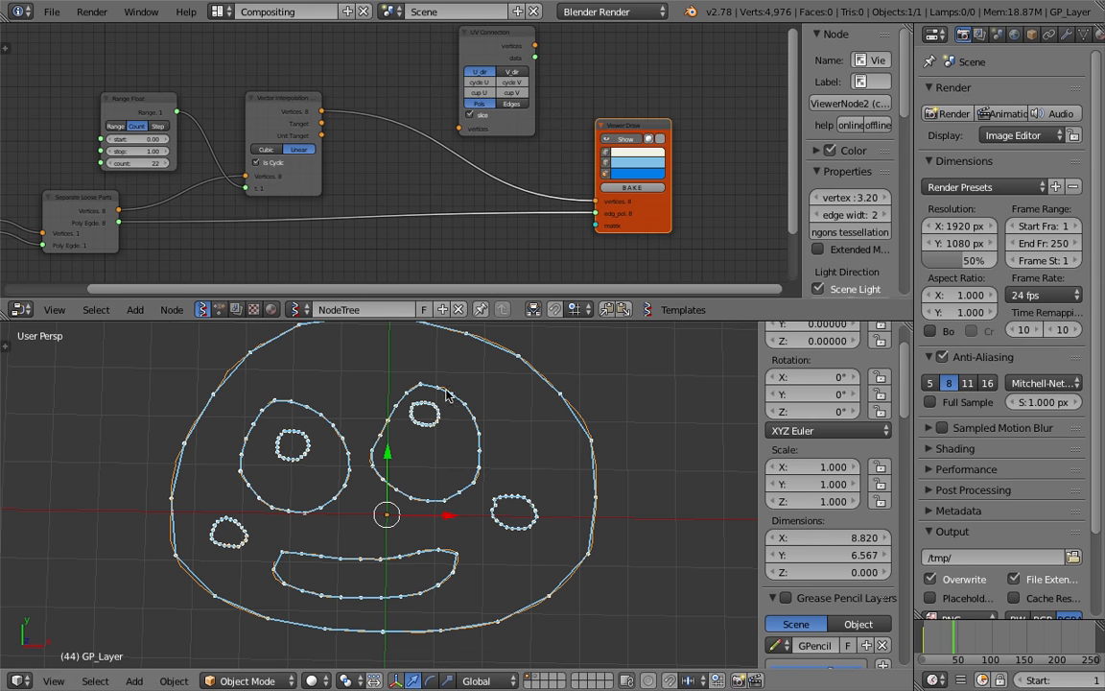
# Route Vector Interpolation's vertices through UV Connection into Viewer Draw's vertices and edg_pol inputs, then save over sv_sort_area_003.blend
pyautogui.moveTo(302, 104); pyautogui.dragTo(352, 119)
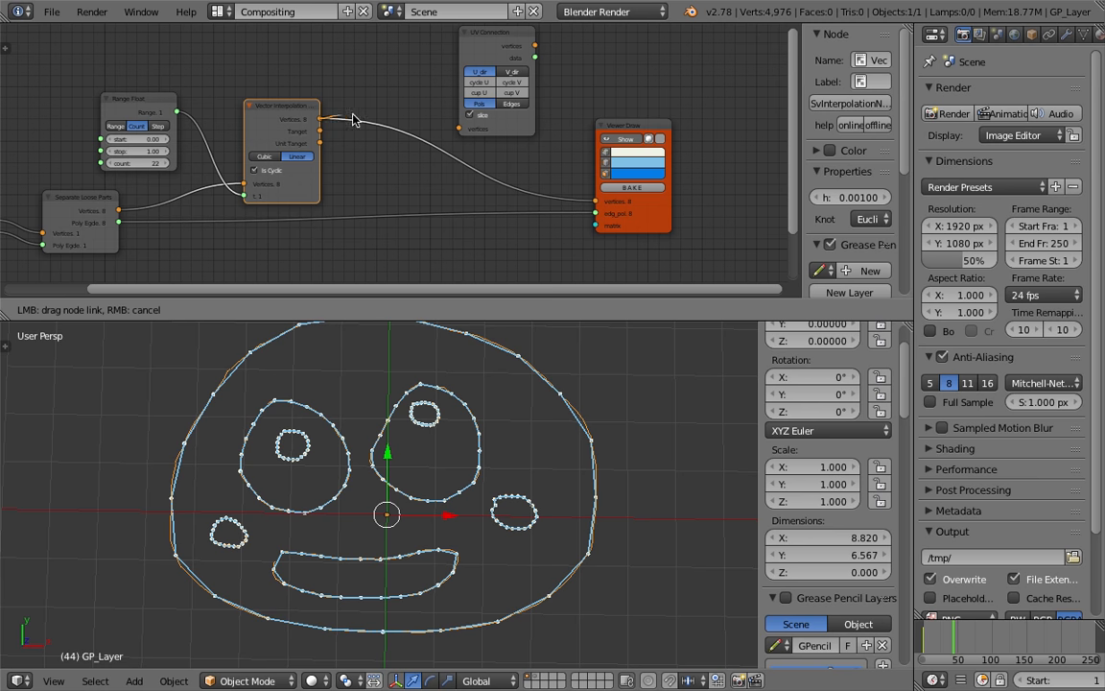
pyautogui.moveTo(455, 132); pyautogui.dragTo(458, 129)
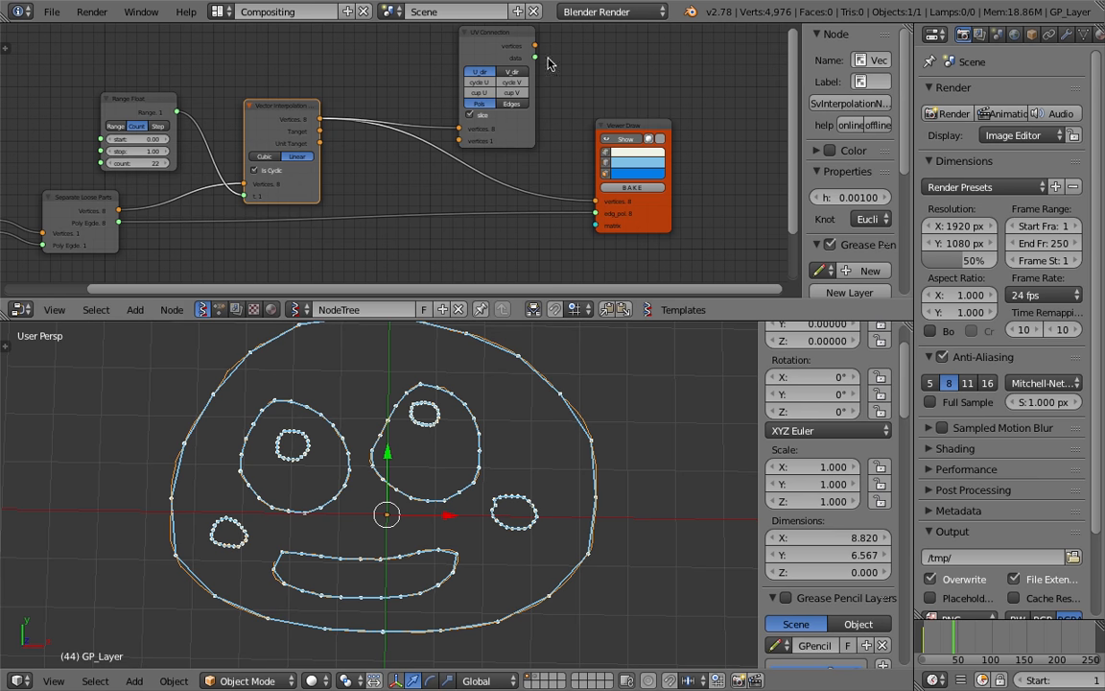
pyautogui.moveTo(536, 46)
pyautogui.mouseDown()
pyautogui.moveTo(595, 213)
pyautogui.moveTo(463, 53)
pyautogui.mouseUp()
pyautogui.moveTo(424, 498)
pyautogui.mouseDown(button='middle')
pyautogui.moveTo(434, 458)
pyautogui.moveTo(406, 464)
pyautogui.moveTo(374, 436)
pyautogui.mouseUp(button='middle')
pyautogui.hotkey('ctrl', 's')
pyautogui.click(480, 362)
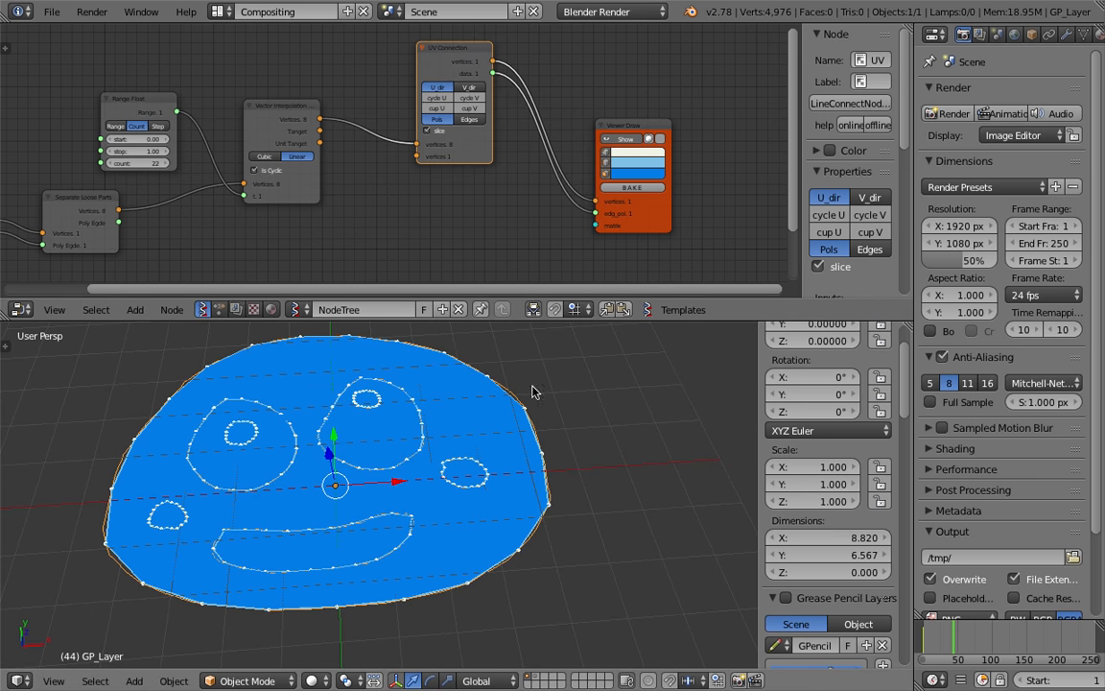
# Move the GP_Layer mesh along the negative X axis, clear of the blue face preview, and save over the current file
pyautogui.scroll(-2, 499, 393)
pyautogui.scroll(-2, 519, 417)
pyautogui.press('g')
pyautogui.press('x')
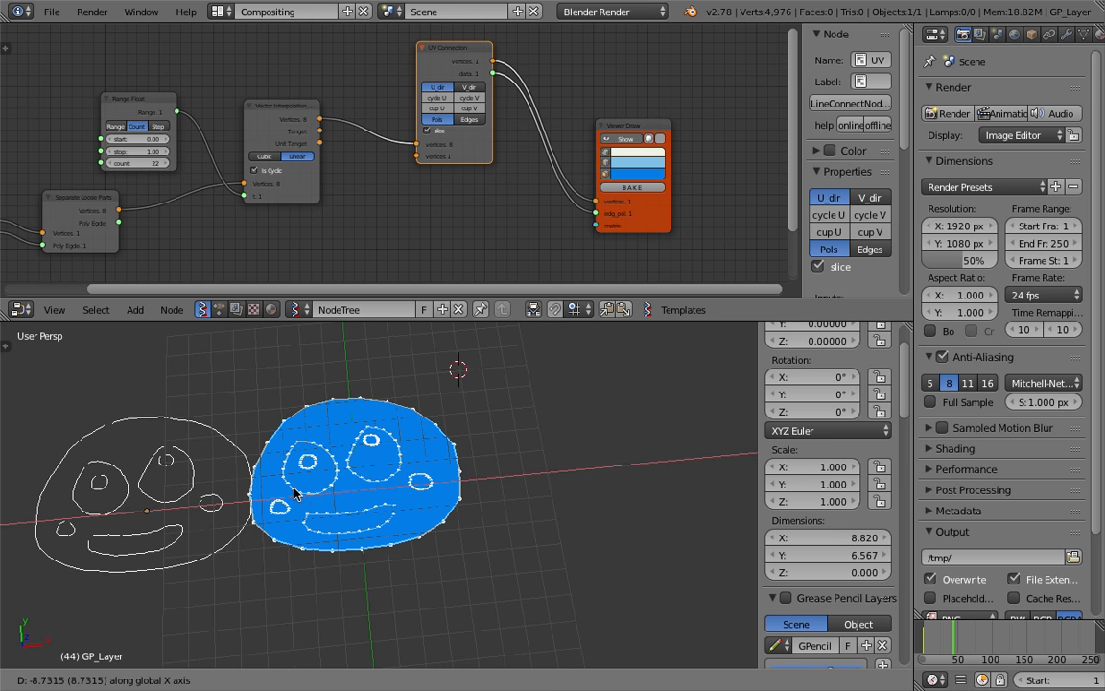
pyautogui.click(242, 489)
pyautogui.scroll(5, 365, 479)
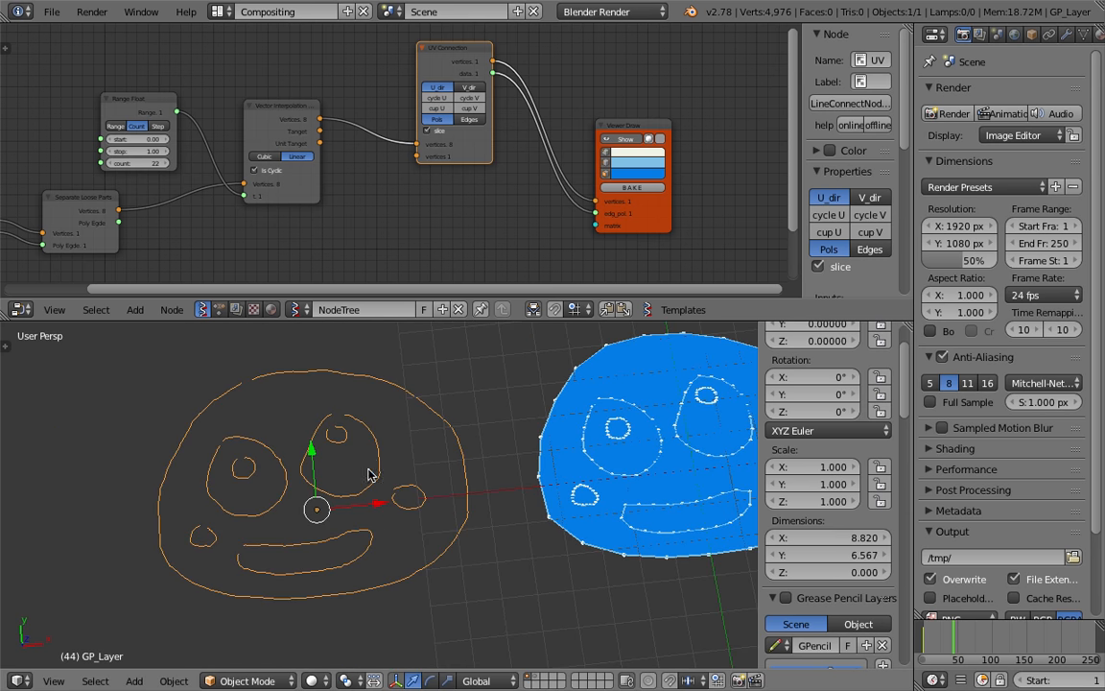
pyautogui.scroll(-3, 355, 487)
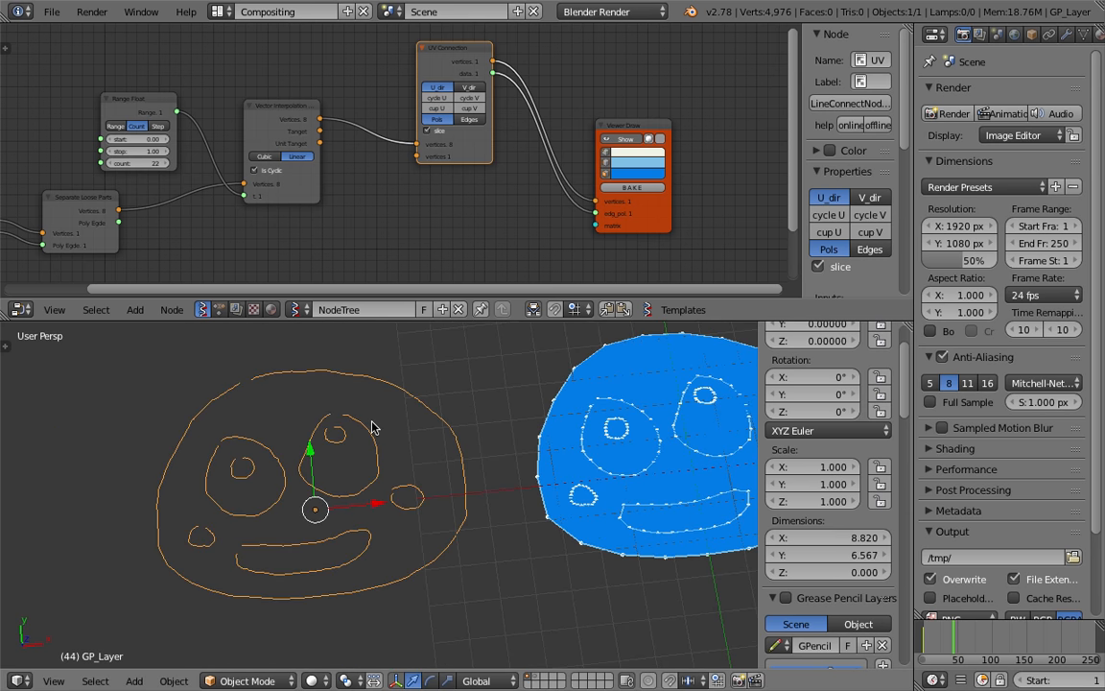
pyautogui.scroll(5, 435, 463)
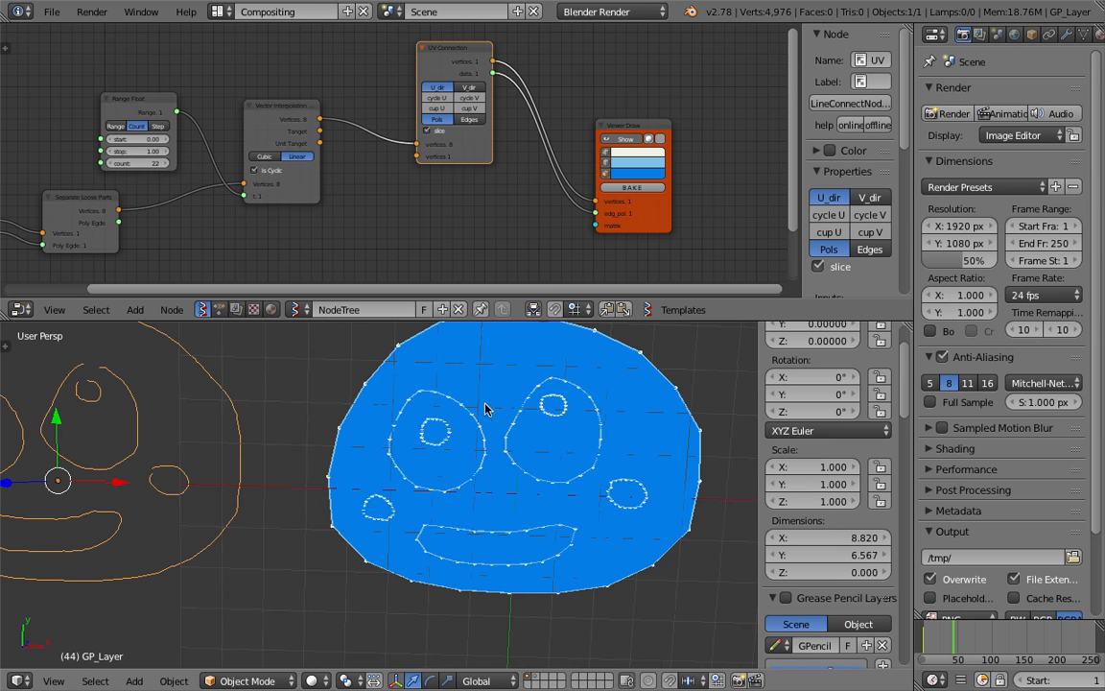
pyautogui.hotkey('ctrl', 's')
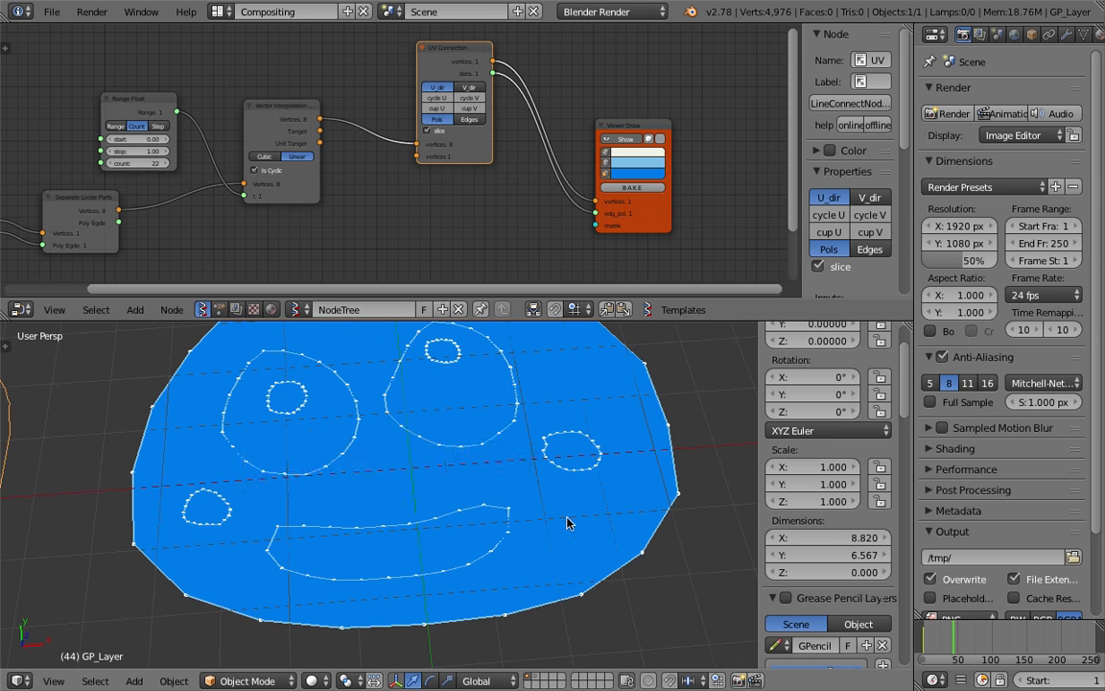
pyautogui.click(483, 469)
# Bake Viewer Draw's output to a mesh and select the baked face in the 3D view
pyautogui.scroll(-4, 508, 456)
pyautogui.moveTo(562, 182); pyautogui.dragTo(557, 182, button='middle')
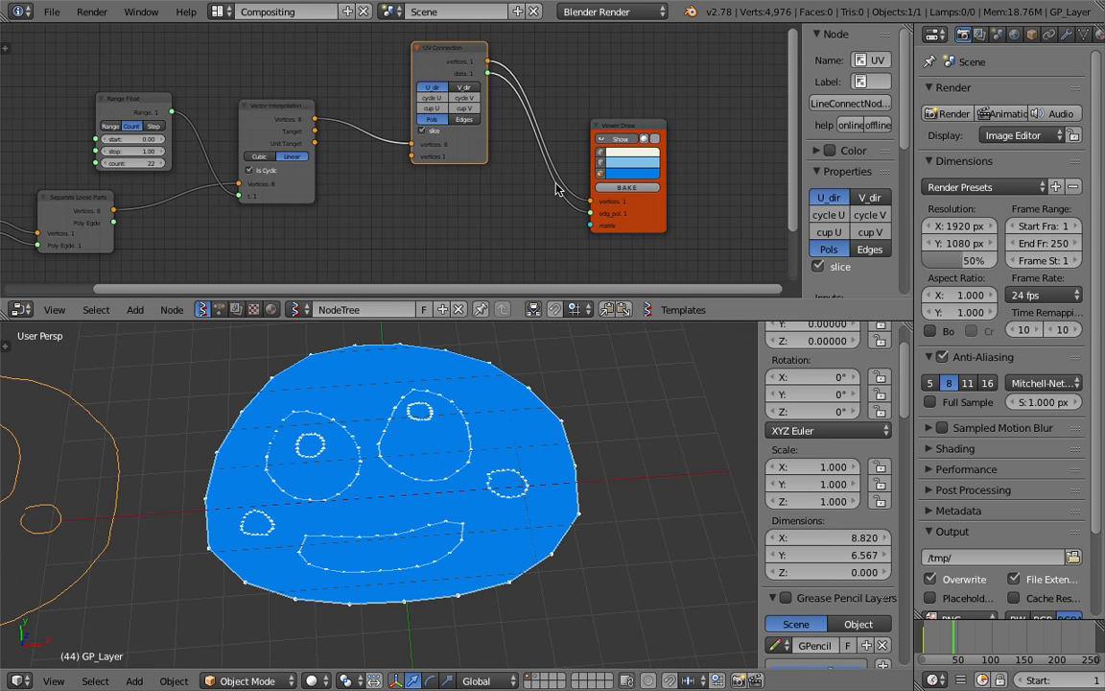
pyautogui.click(646, 190)
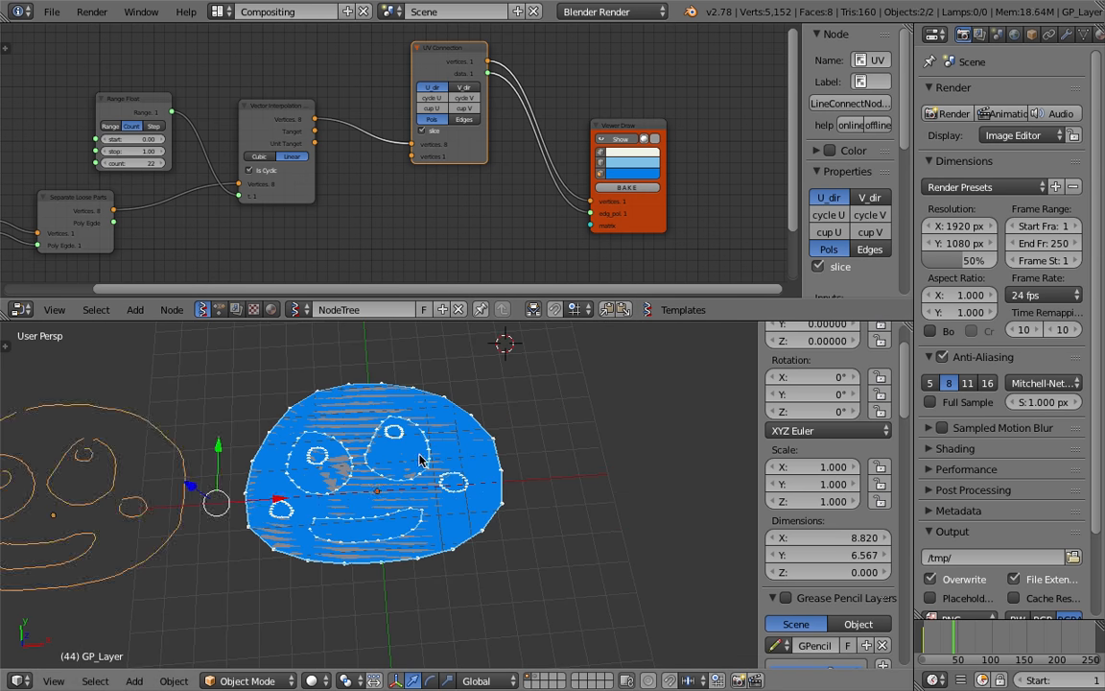
pyautogui.press('b')
pyautogui.moveTo(259, 377); pyautogui.dragTo(518, 540)
pyautogui.keyDown('shift'); pyautogui.moveTo(439, 502); pyautogui.dragTo(384, 510, button='middle'); pyautogui.keyUp('shift')
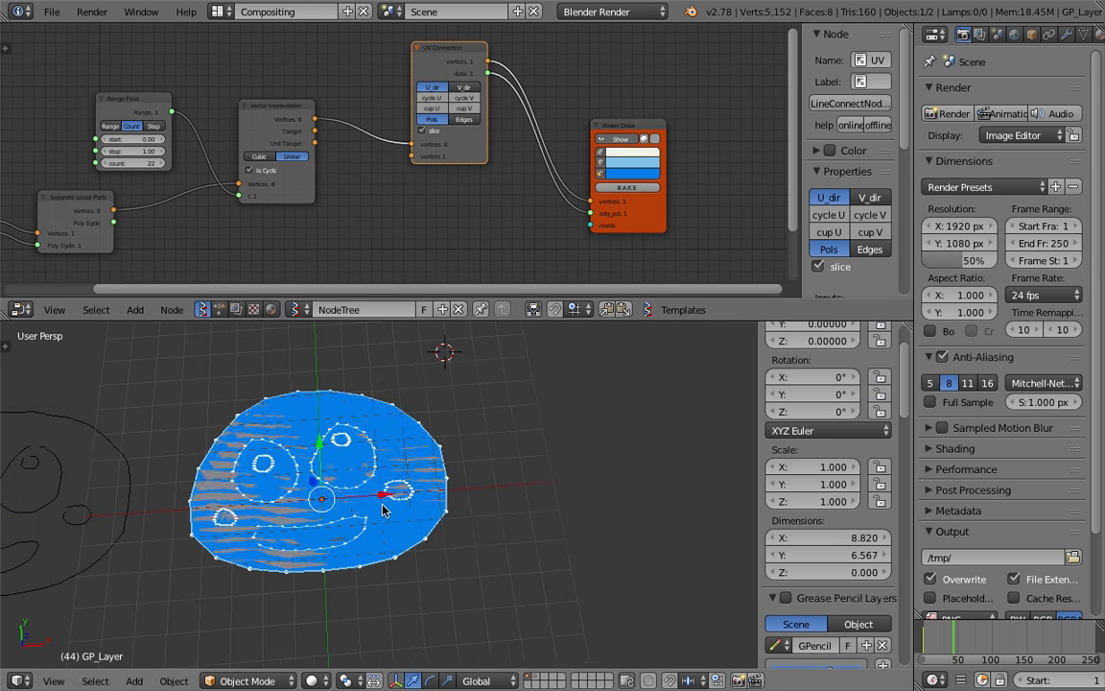
# Move the baked face clear of the blue preview and raise it along Z to about 0.635
pyautogui.press('g')
pyautogui.click(658, 477)
pyautogui.moveTo(534, 485); pyautogui.dragTo(562, 459, button='middle')
pyautogui.press('g')
pyautogui.press('z')
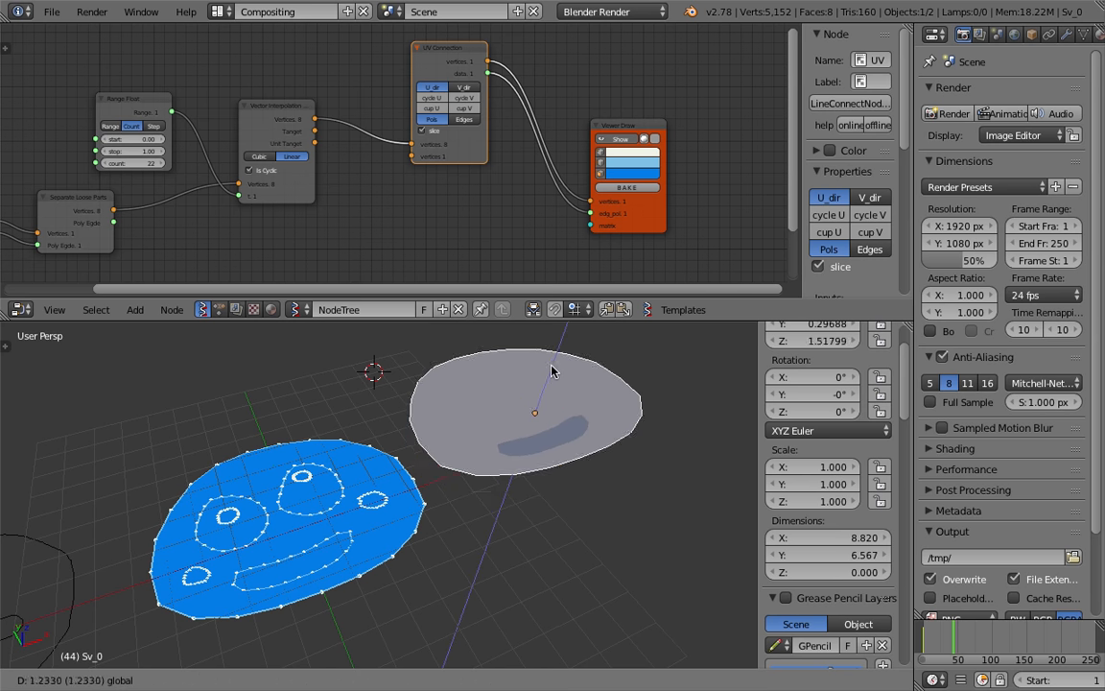
pyautogui.click(558, 404)
# Separate the baked face into individual objects by loose parts
pyautogui.press('space')
pyautogui.write('sep')
pyautogui.press('Return')
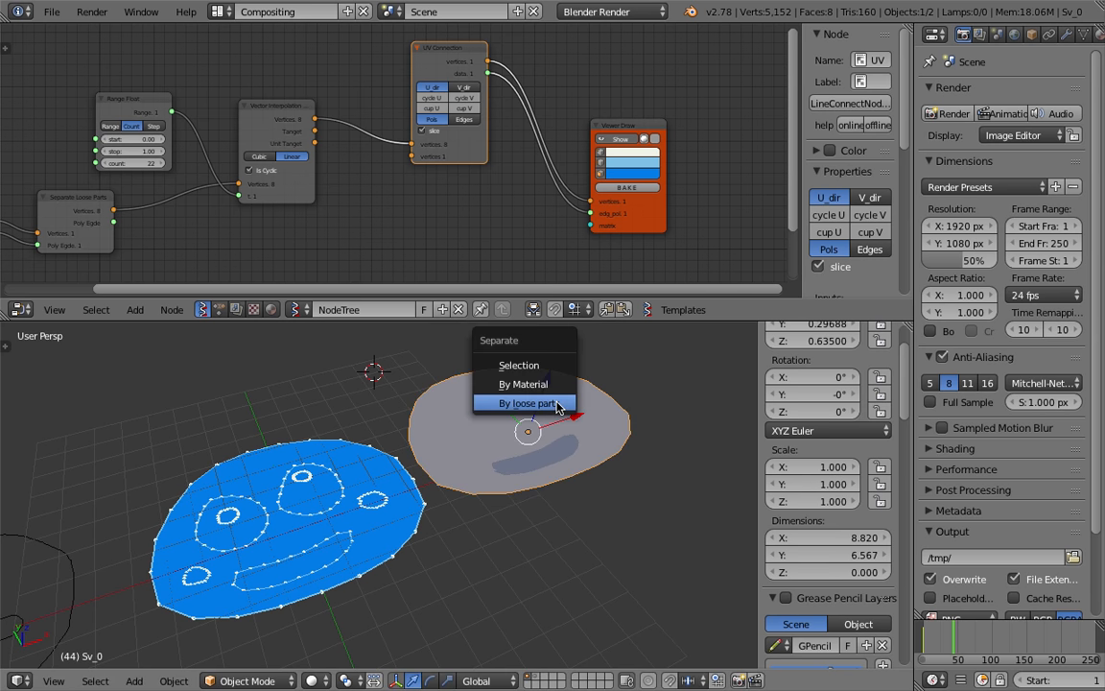
pyautogui.click(558, 404)
# Shift the separated face parts individually along Z, including the cheeks, eyes and a pupil, using wireframe display to pick them
pyautogui.moveTo(550, 383); pyautogui.dragTo(552, 422)
pyautogui.scroll(2, 555, 433)
pyautogui.rightClick(441, 456)
pyautogui.press('z')
pyautogui.moveTo(566, 362)
pyautogui.mouseDown()
pyautogui.moveTo(576, 351)
pyautogui.moveTo(580, 365)
pyautogui.mouseUp()
pyautogui.rightClick(621, 407)
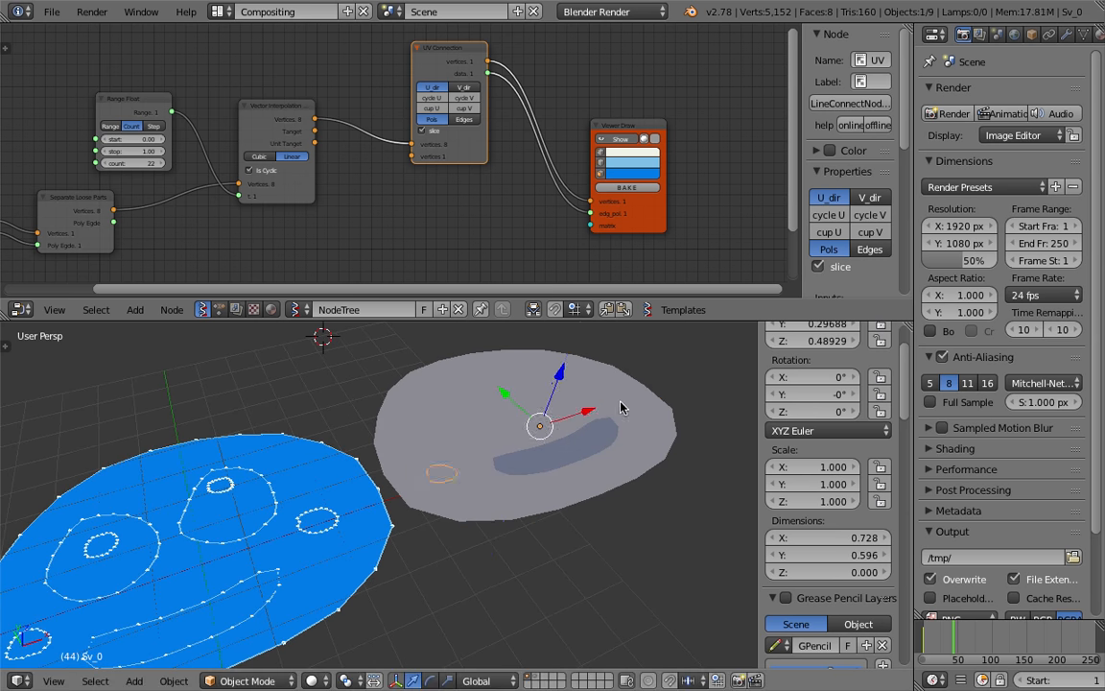
pyautogui.rightClick(618, 389)
pyautogui.press('z')
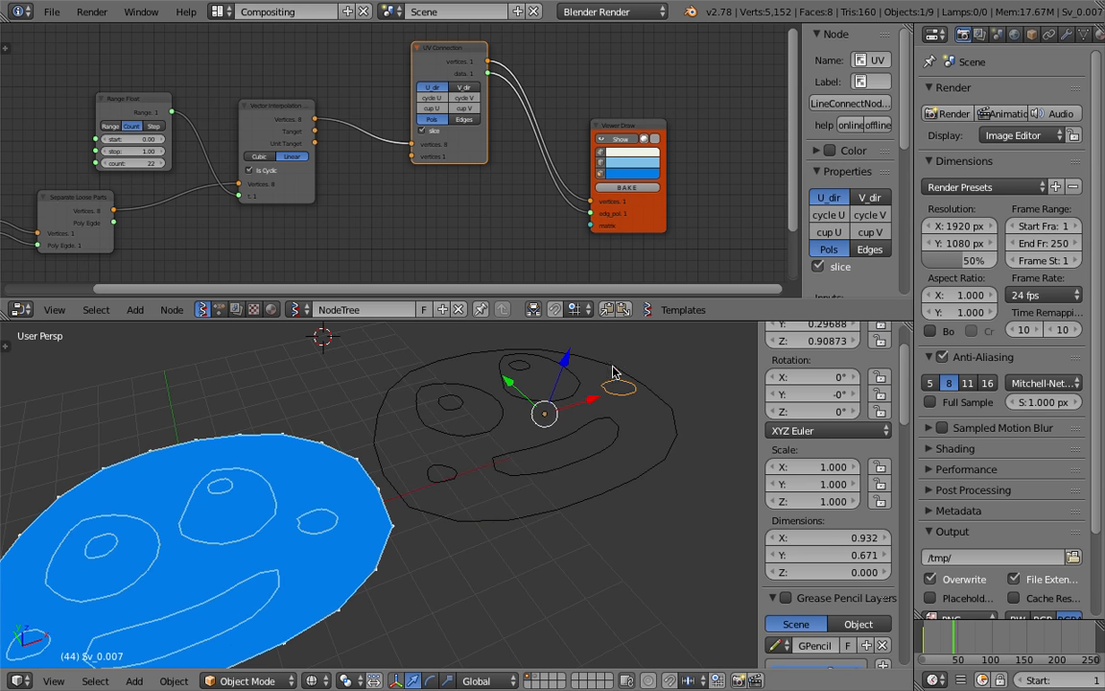
pyautogui.moveTo(573, 369); pyautogui.dragTo(564, 369)
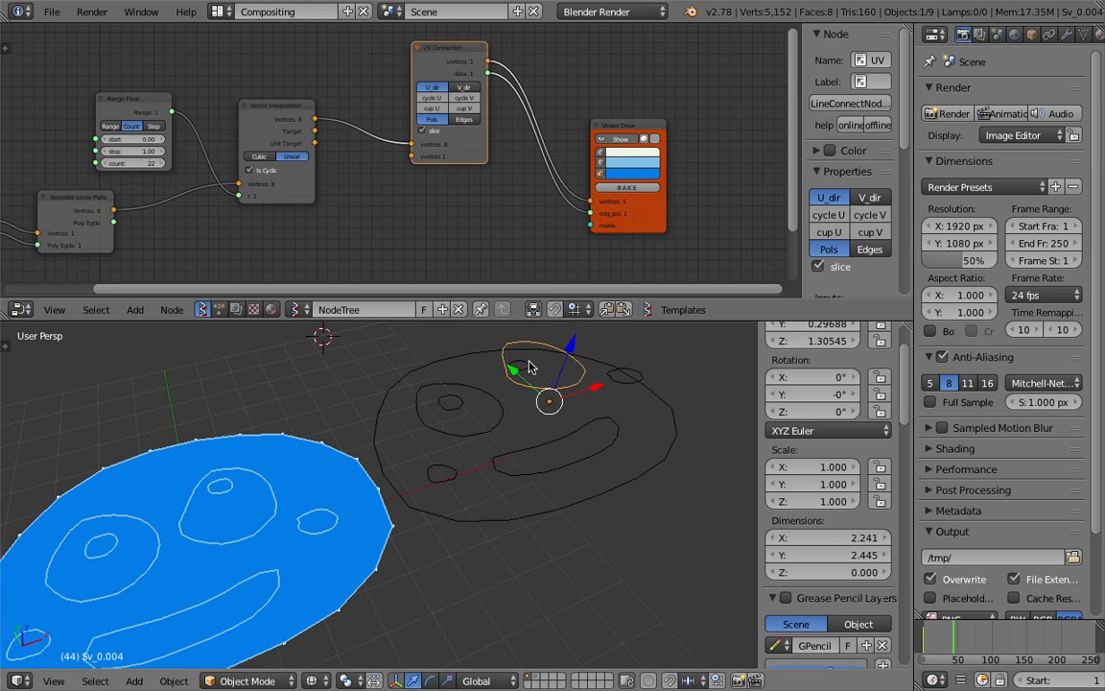
pyautogui.moveTo(565, 365); pyautogui.dragTo(571, 340)
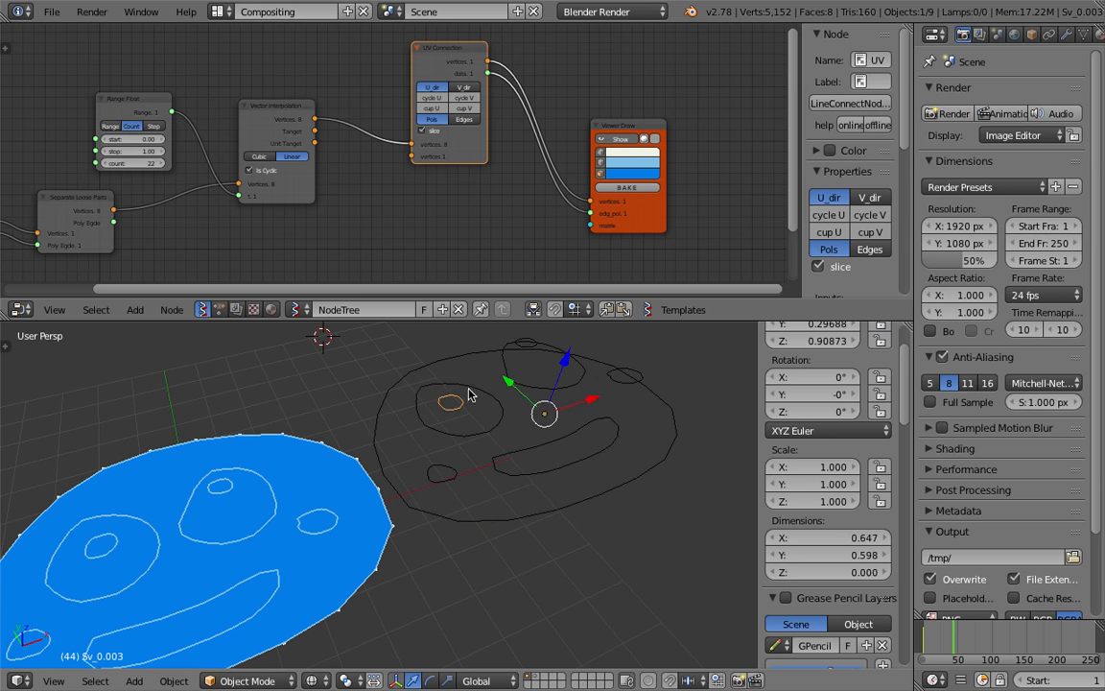
pyautogui.rightClick(499, 390)
pyautogui.moveTo(560, 364); pyautogui.dragTo(563, 358)
# Select all the separated parts of the baked face and delete them
pyautogui.moveTo(563, 358)
pyautogui.mouseDown(button='middle')
pyautogui.moveTo(554, 436)
pyautogui.moveTo(463, 506)
pyautogui.mouseUp(button='middle')
pyautogui.press('z')
pyautogui.scroll(-2, 517, 464)
pyautogui.press('z')
pyautogui.press('z')
pyautogui.press('z')
pyautogui.press('b')
pyautogui.moveTo(358, 358); pyautogui.dragTo(656, 525)
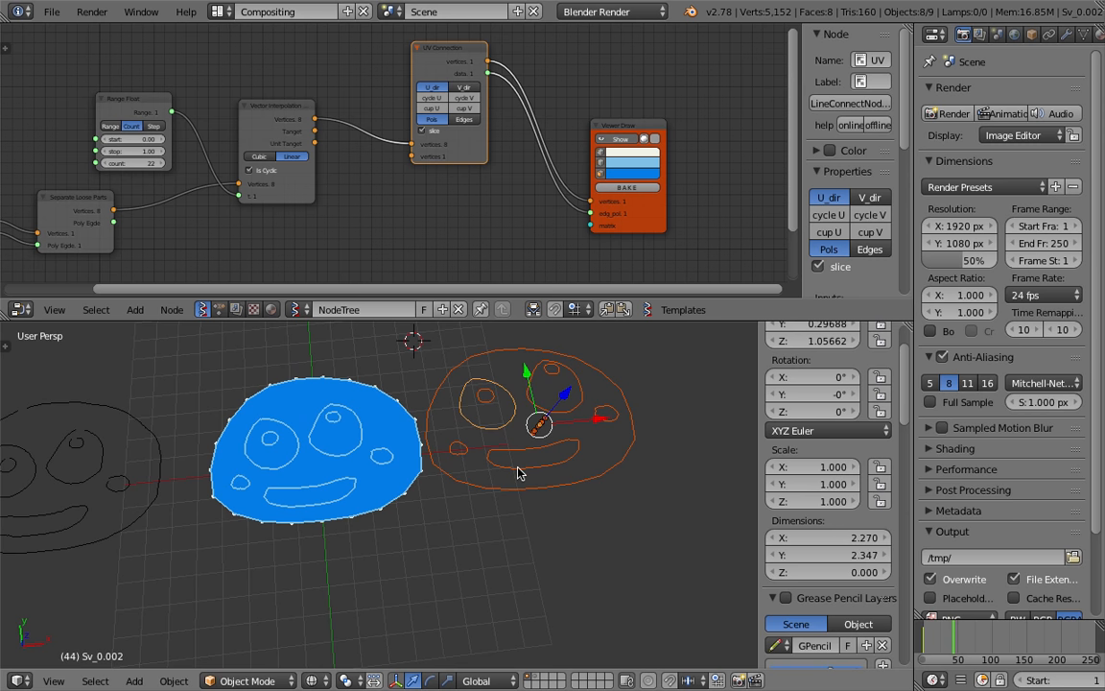
pyautogui.press('Delete')
# Save over sv_sort_area_003.blend
pyautogui.moveTo(451, 492); pyautogui.dragTo(451, 477, button='middle')
pyautogui.scroll(3, 450, 477)
pyautogui.hotkey('ctrl', 's')
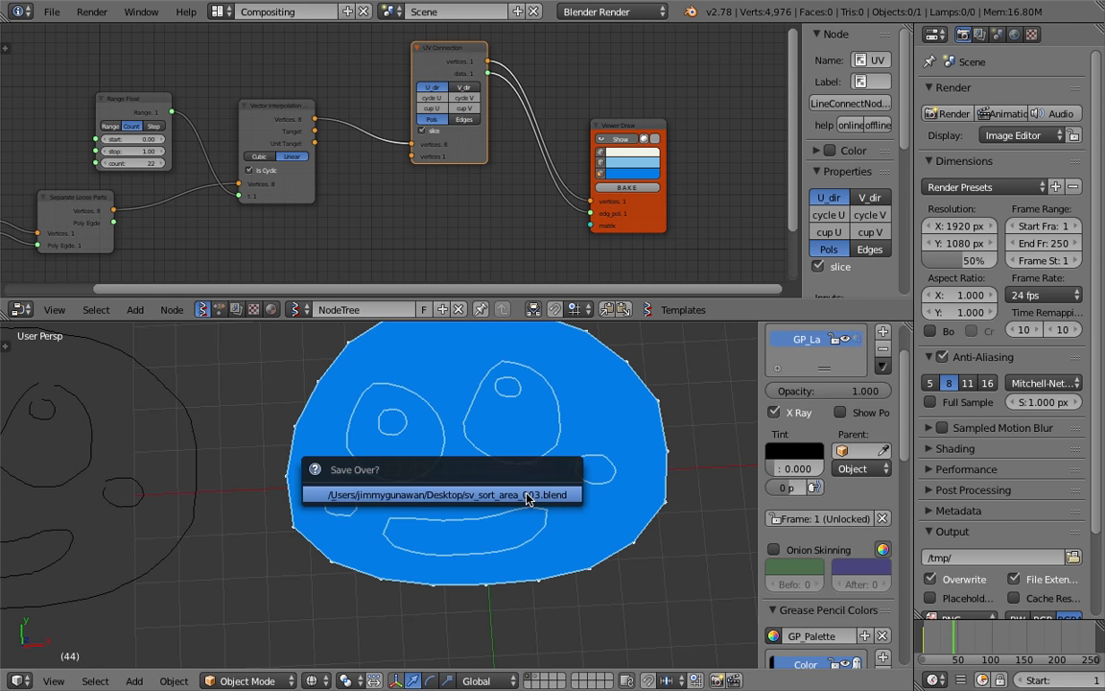
pyautogui.press('Return')
# Move Viewer Draw further from UV Connection and enlarge the node editor against the 3D view
pyautogui.scroll(-2, 502, 211)
pyautogui.moveTo(550, 204); pyautogui.dragTo(625, 150)
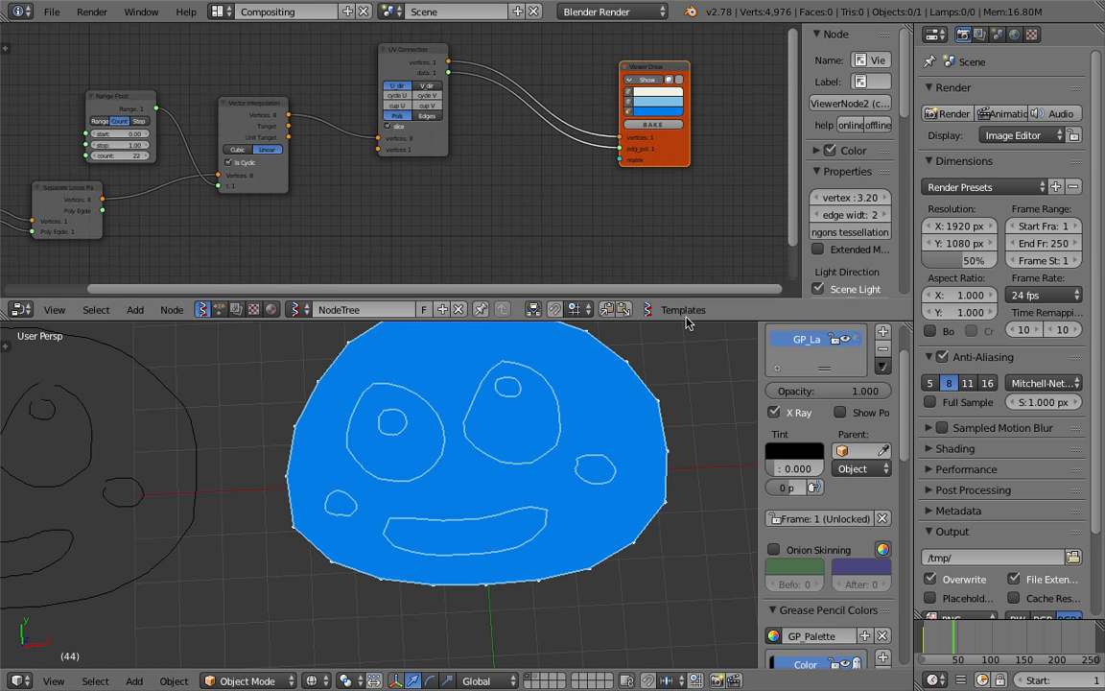
pyautogui.moveTo(686, 324); pyautogui.dragTo(686, 427)
pyautogui.scroll(3, 493, 277)
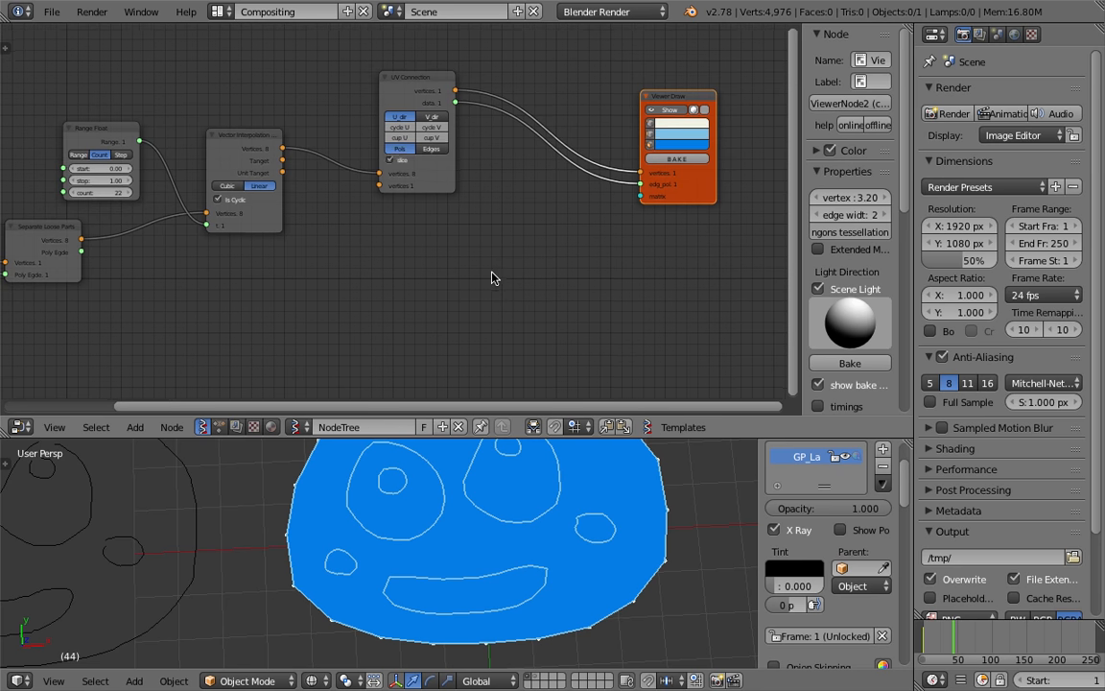
# Add an Area node below and beside UV Connection, and save the file
pyautogui.hotkey('shift', 'a')
pyautogui.click(492, 278)
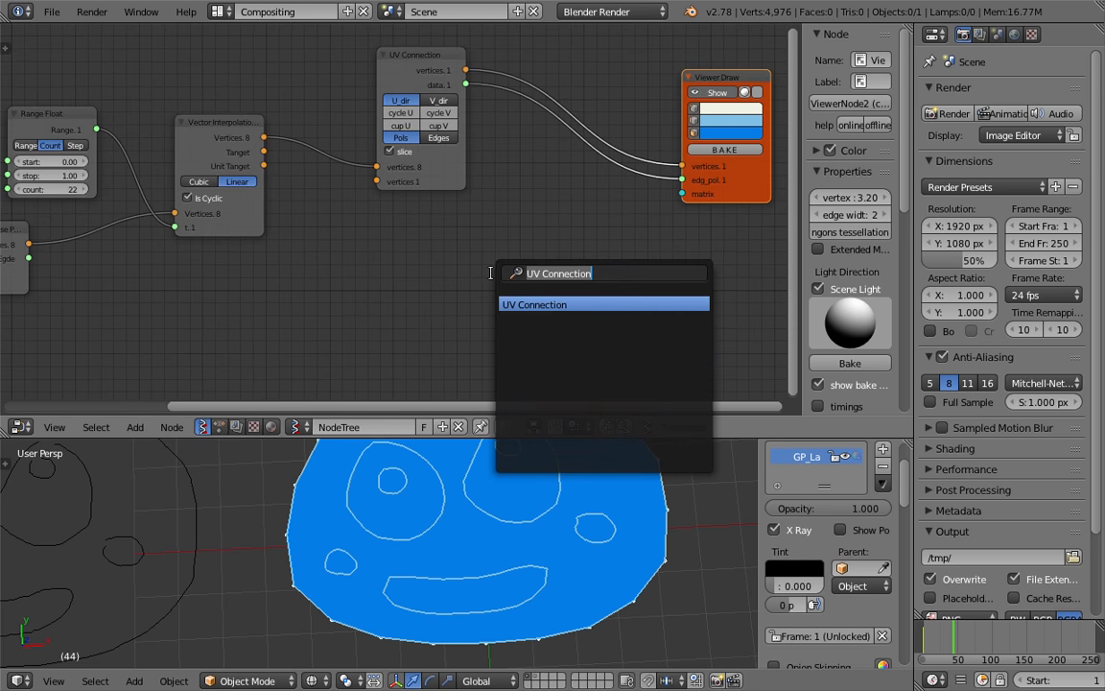
pyautogui.write('area')
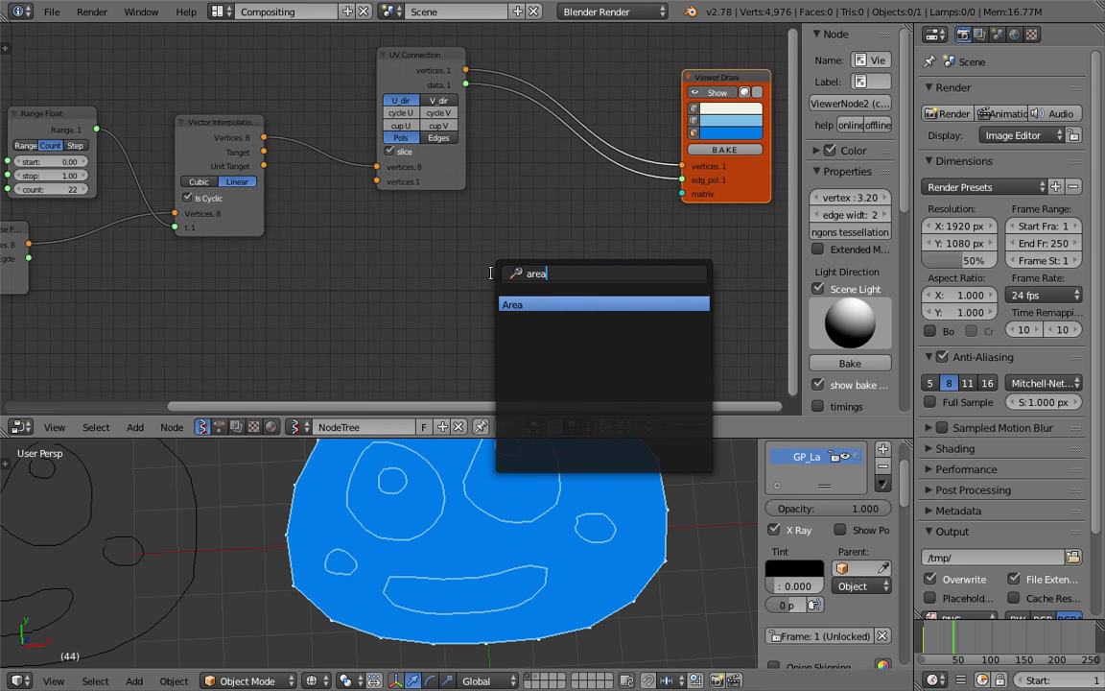
pyautogui.press('Return')
pyautogui.click(485, 240)
pyautogui.moveTo(456, 179); pyautogui.dragTo(439, 198)
pyautogui.moveTo(499, 240); pyautogui.dragTo(537, 231)
pyautogui.hotkey('ctrl', 's')
# Connect UV Connection's vertices and data outputs to the Area node's Vertices and Polygons inputs
pyautogui.moveTo(396, 82); pyautogui.dragTo(523, 280)
pyautogui.click(369, 84)
pyautogui.moveTo(420, 103); pyautogui.dragTo(522, 294)
pyautogui.moveTo(546, 235); pyautogui.dragTo(491, 236)
# Add a Stethoscope node beside Area and connect the Area output to its Data input
pyautogui.moveTo(660, 259); pyautogui.dragTo(618, 240, button='middle')
pyautogui.hotkey('shift', 'a')
pyautogui.click(607, 241)
pyautogui.write('ste')
pyautogui.press('Return')
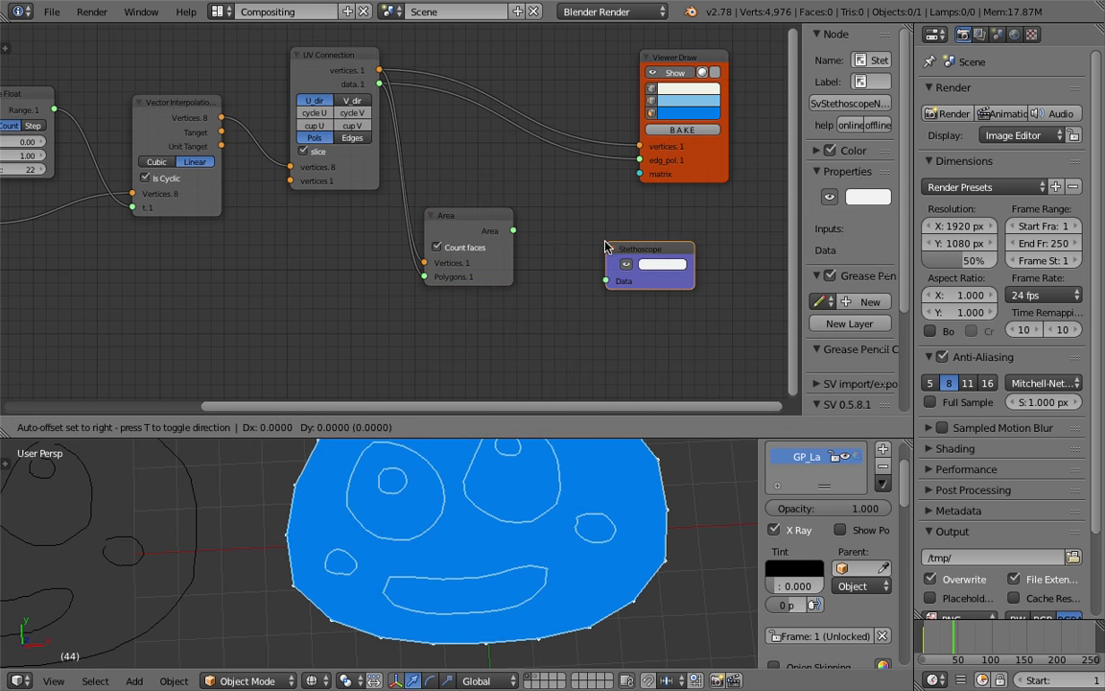
pyautogui.click(597, 245)
pyautogui.moveTo(514, 230); pyautogui.dragTo(557, 264)
pyautogui.moveTo(597, 231); pyautogui.dragTo(597, 231)
pyautogui.moveTo(596, 230); pyautogui.dragTo(485, 217, button='middle')
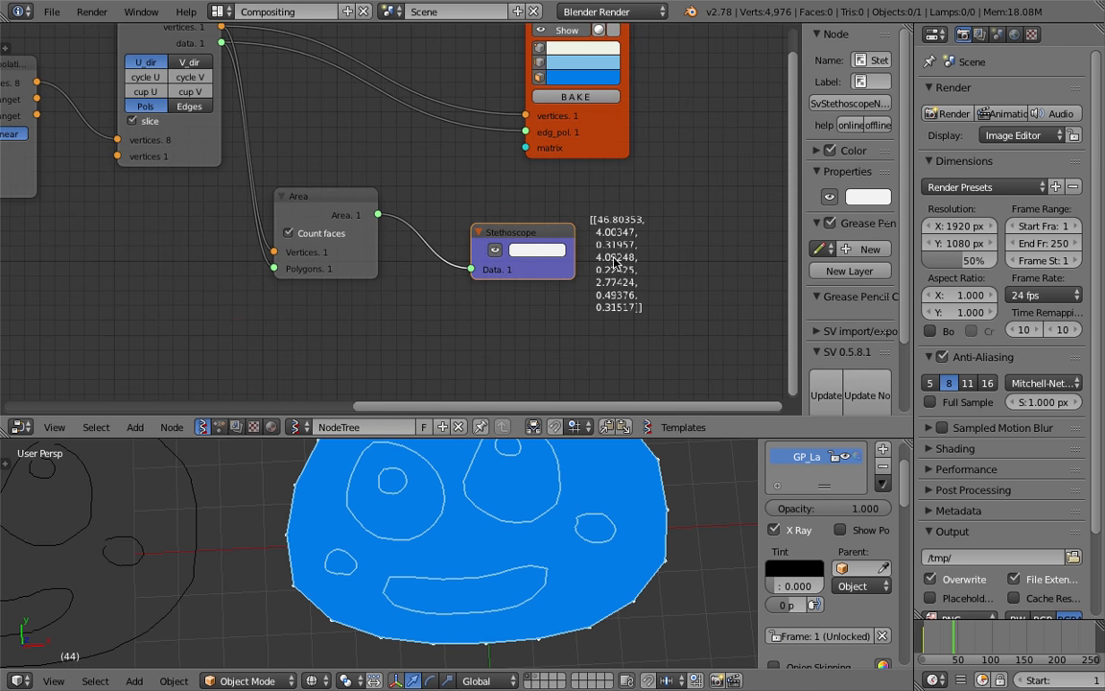
# Examine the area values displayed by the Stethoscope and enlarge the node editor for more room
pyautogui.scroll(4, 629, 253)
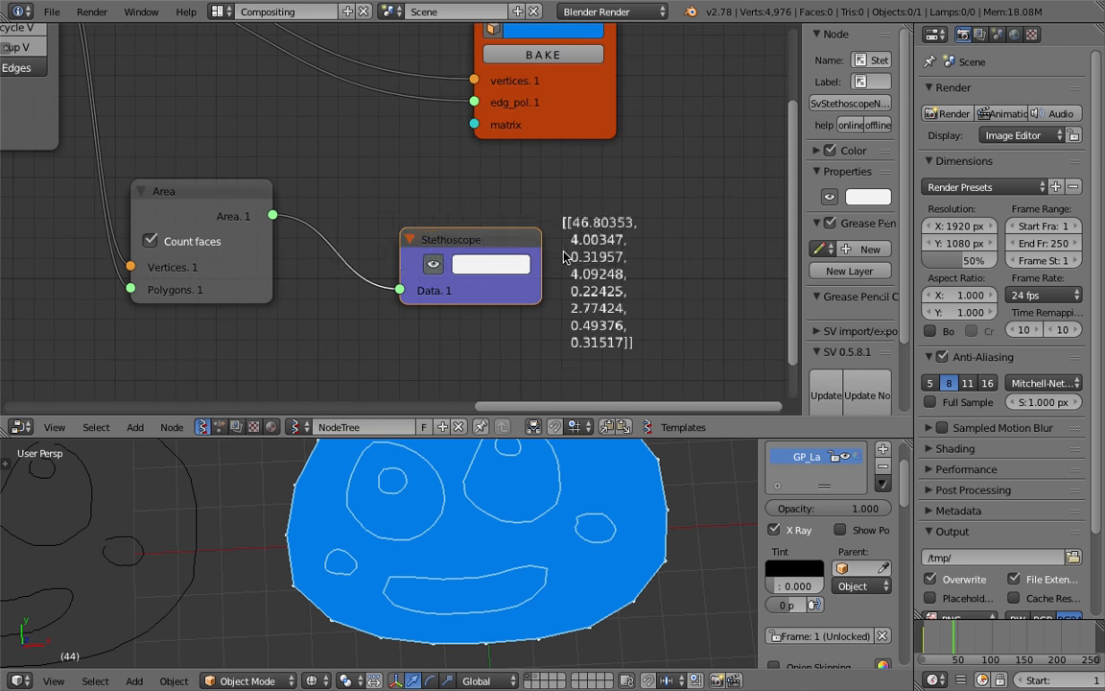
pyautogui.scroll(3, 583, 232)
pyautogui.moveTo(581, 220); pyautogui.dragTo(529, 168, button='middle')
pyautogui.scroll(-3, 540, 533)
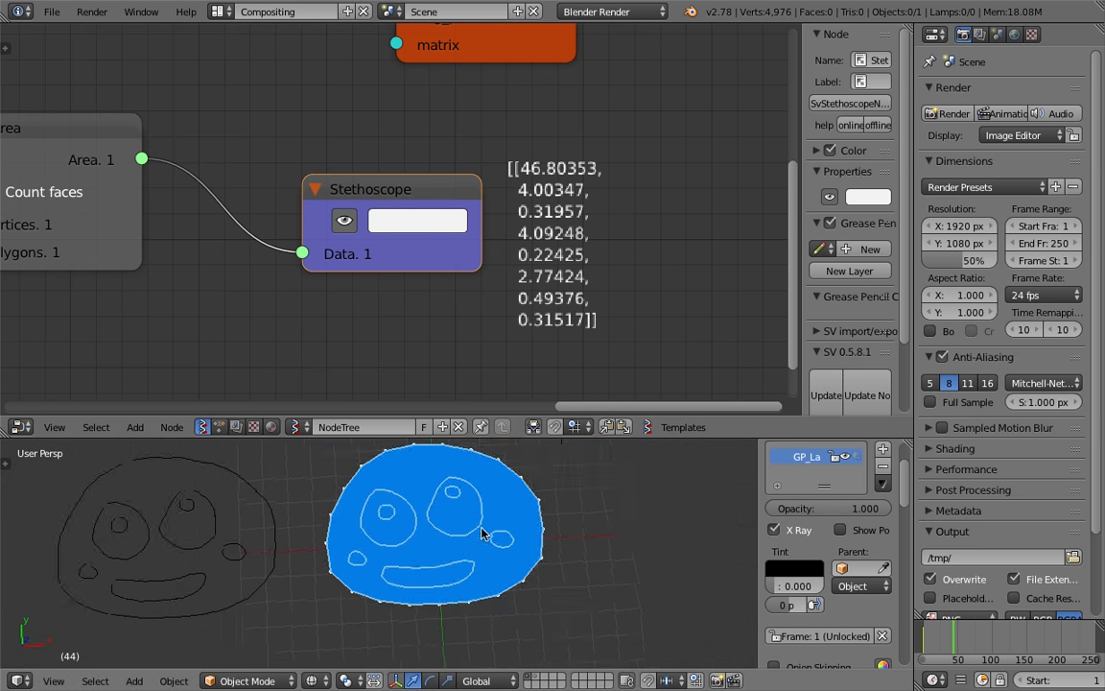
pyautogui.moveTo(562, 439); pyautogui.dragTo(558, 476)
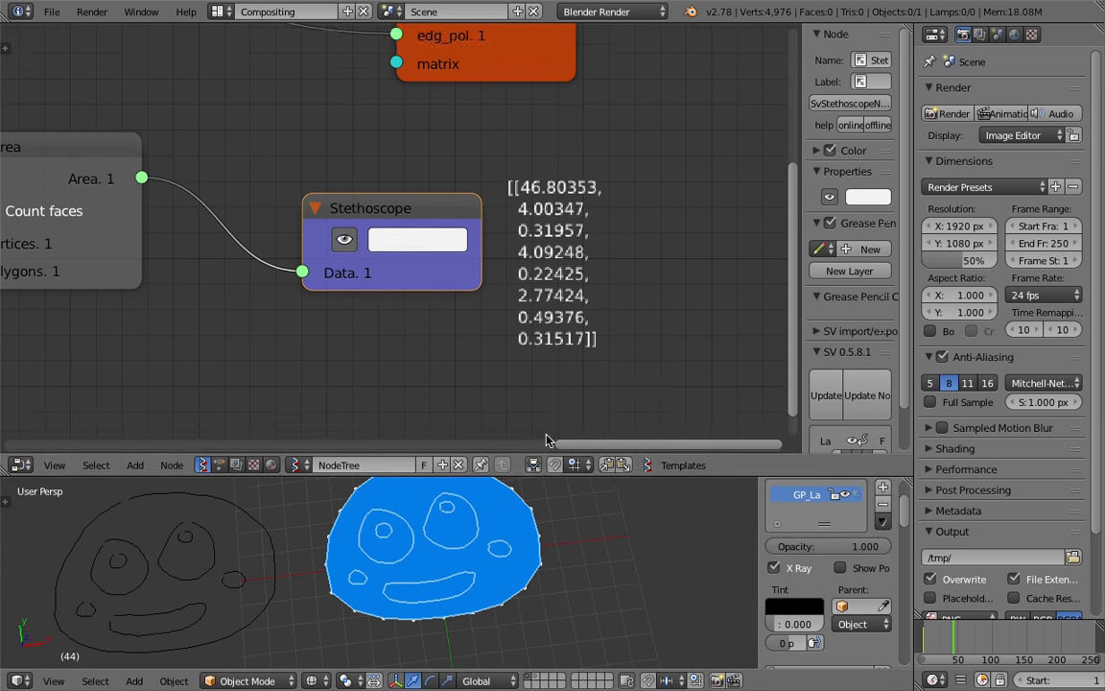
pyautogui.moveTo(370, 257); pyautogui.dragTo(486, 231, button='middle')
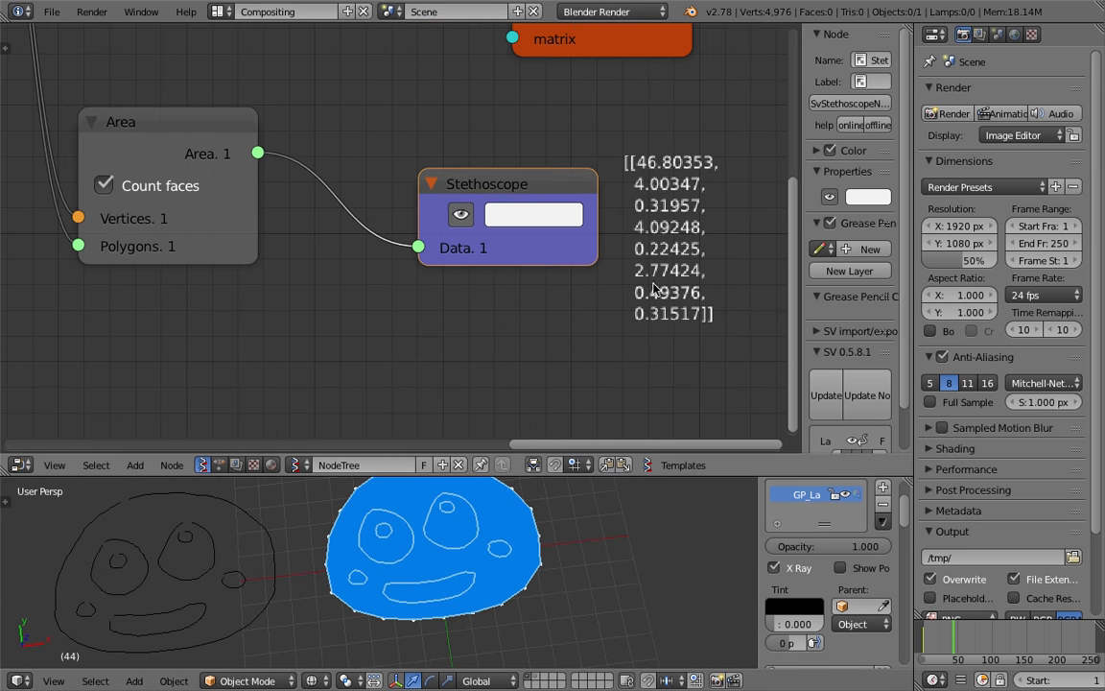
# Spread out the Viewer Draw, Stethoscope and Area nodes to free space beside UV Connection, and save the file
pyautogui.scroll(-3, 643, 302)
pyautogui.moveTo(491, 183); pyautogui.dragTo(468, 250, button='middle')
pyautogui.moveTo(588, 142); pyautogui.dragTo(633, 130)
pyautogui.scroll(-4, 564, 169)
pyautogui.moveTo(412, 226); pyautogui.dragTo(507, 199, button='middle')
pyautogui.moveTo(528, 237); pyautogui.dragTo(503, 262)
pyautogui.moveTo(349, 201); pyautogui.dragTo(340, 236)
pyautogui.moveTo(339, 218); pyautogui.dragTo(393, 247, button='middle')
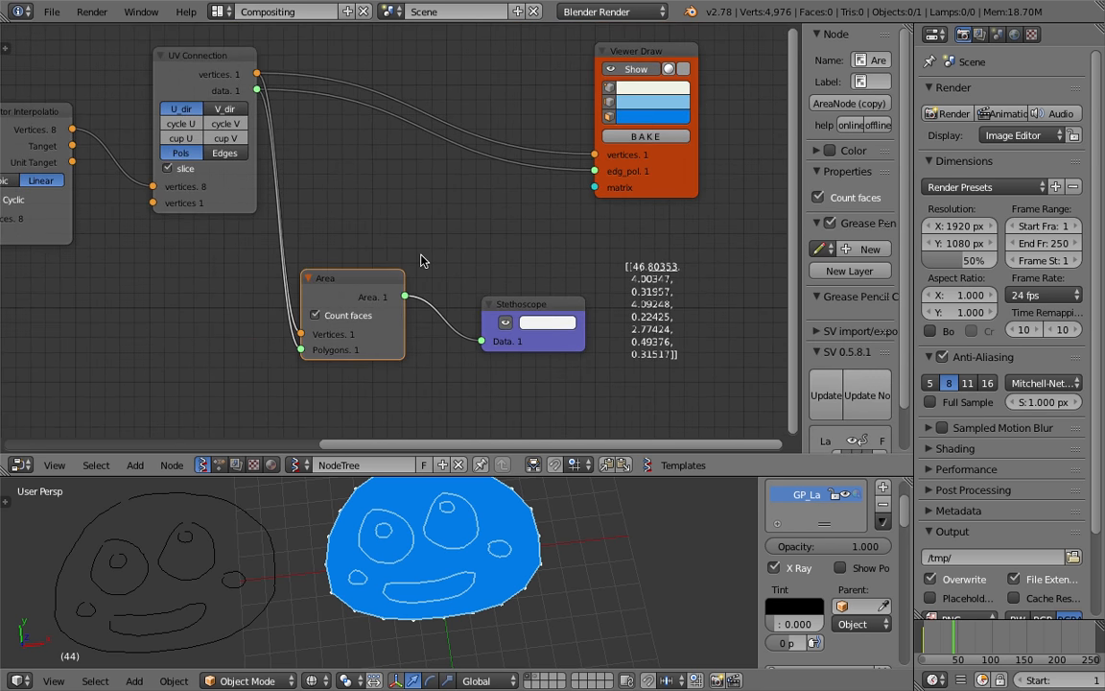
pyautogui.moveTo(371, 285); pyautogui.dragTo(385, 281)
pyautogui.hotkey('ctrl', 's')
pyautogui.click(386, 281)
# Move Viewer Draw further away from the Area and Stethoscope nodes, and save over the current file
pyautogui.moveTo(674, 173); pyautogui.dragTo(732, 135)
pyautogui.hotkey('ctrl', 's')
pyautogui.click(609, 195)
# Add a List Sort node above the links between UV Connection and Viewer Draw
pyautogui.moveTo(466, 515); pyautogui.dragTo(458, 516, button='middle')
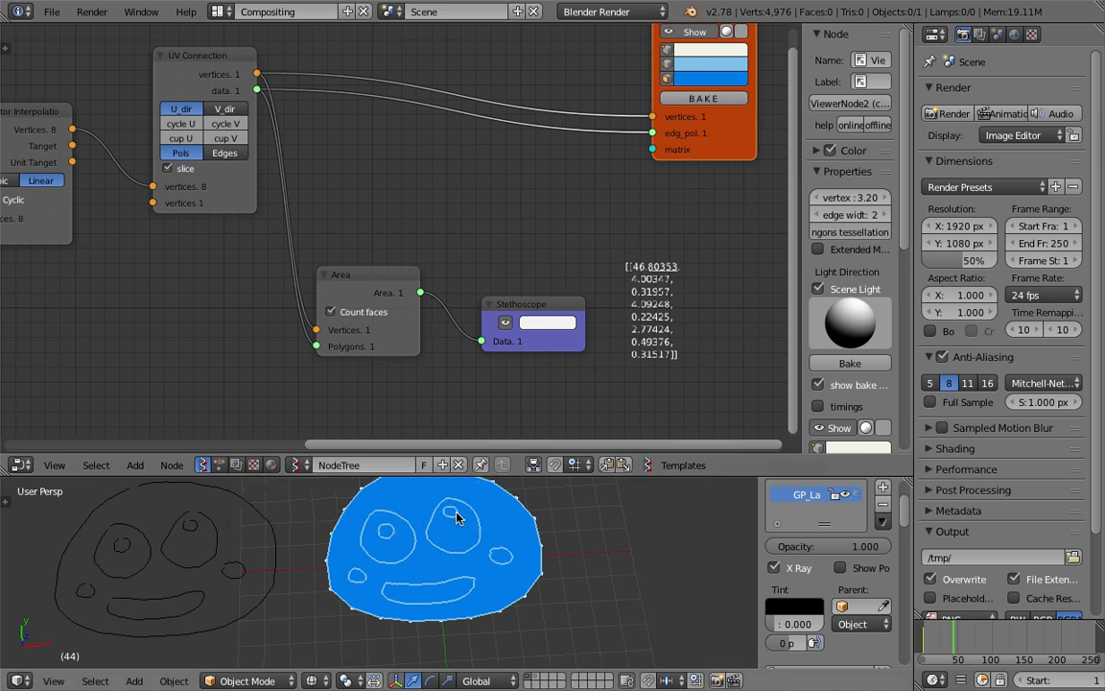
pyautogui.moveTo(237, 92); pyautogui.dragTo(298, 99, button='middle')
pyautogui.moveTo(466, 27); pyautogui.dragTo(426, 103, button='middle')
pyautogui.hotkey('shift', 'a')
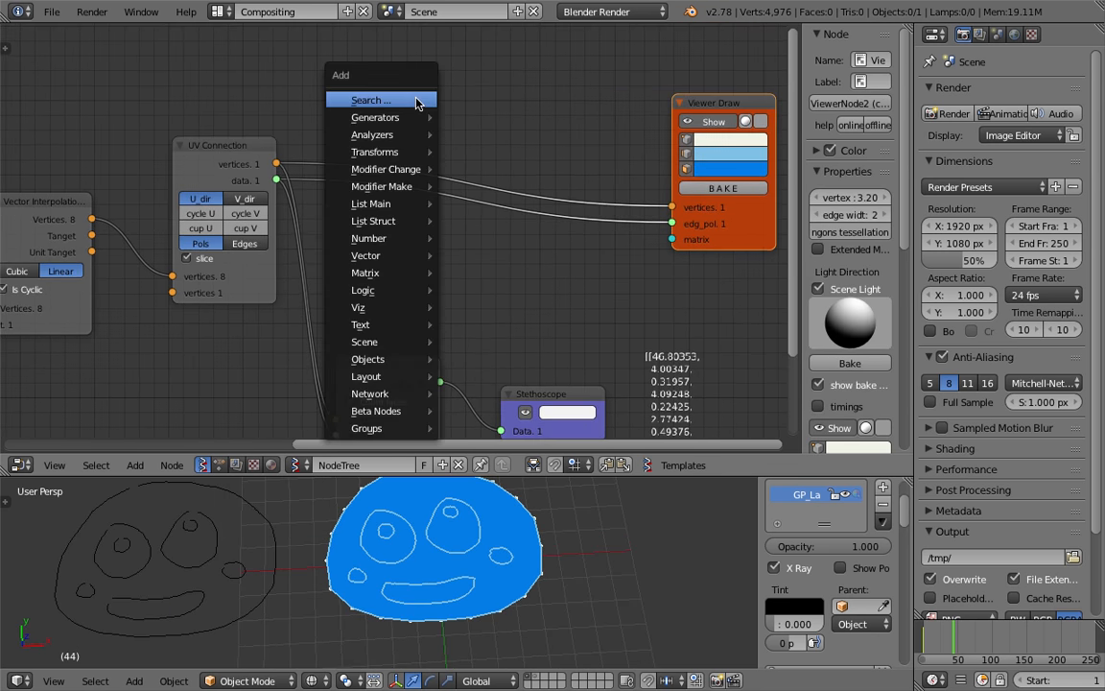
pyautogui.click(414, 100)
pyautogui.write('list s')
pyautogui.press('Down')
pyautogui.press('Down')
pyautogui.press('Down')
pyautogui.press('Down')
pyautogui.press('Down')
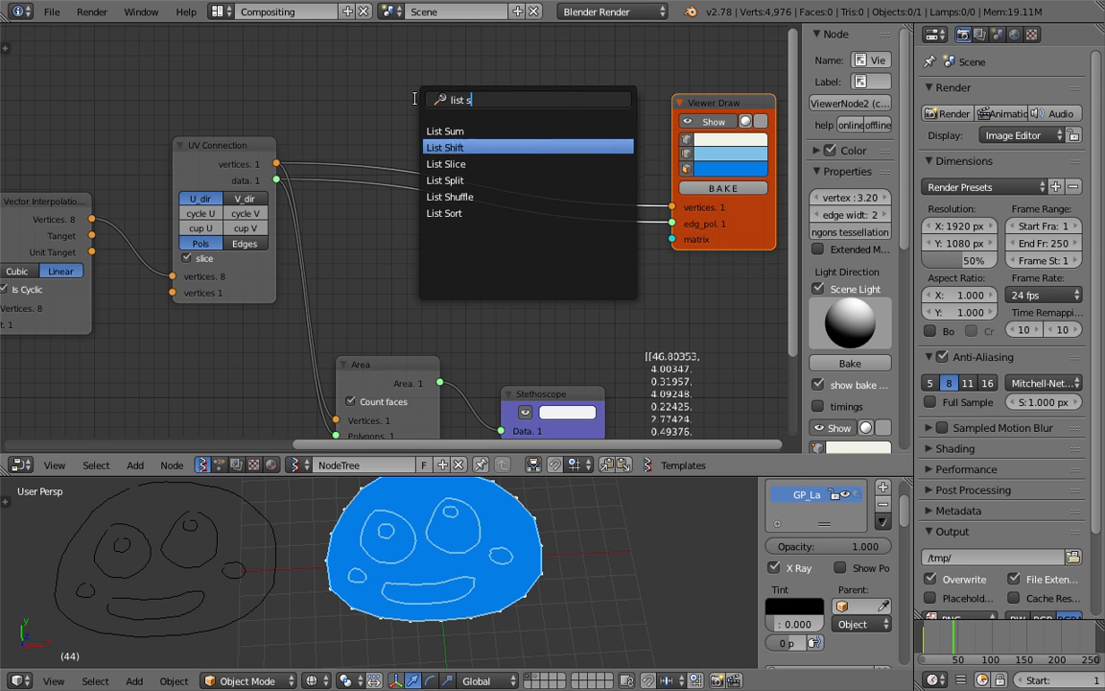
pyautogui.press('Return')
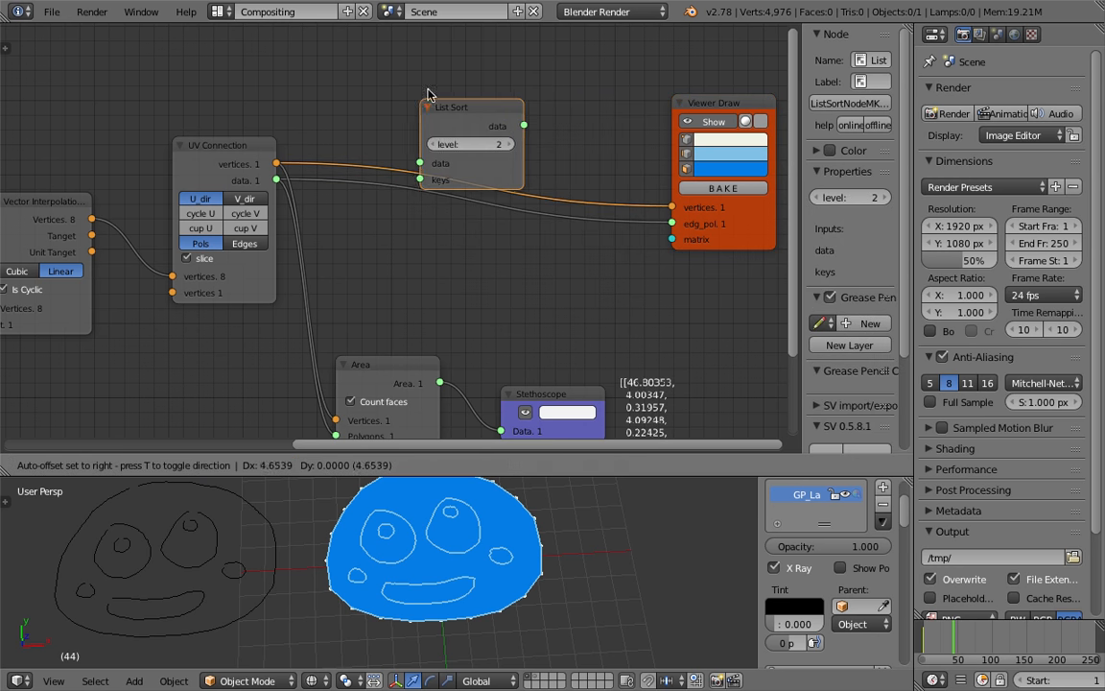
pyautogui.click(446, 59)
# Move the Area node up, closer to UV Connection and List Sort
pyautogui.moveTo(445, 164); pyautogui.dragTo(439, 123, button='middle')
pyautogui.moveTo(389, 329); pyautogui.dragTo(376, 267)
pyautogui.moveTo(384, 180); pyautogui.dragTo(383, 239, button='middle')
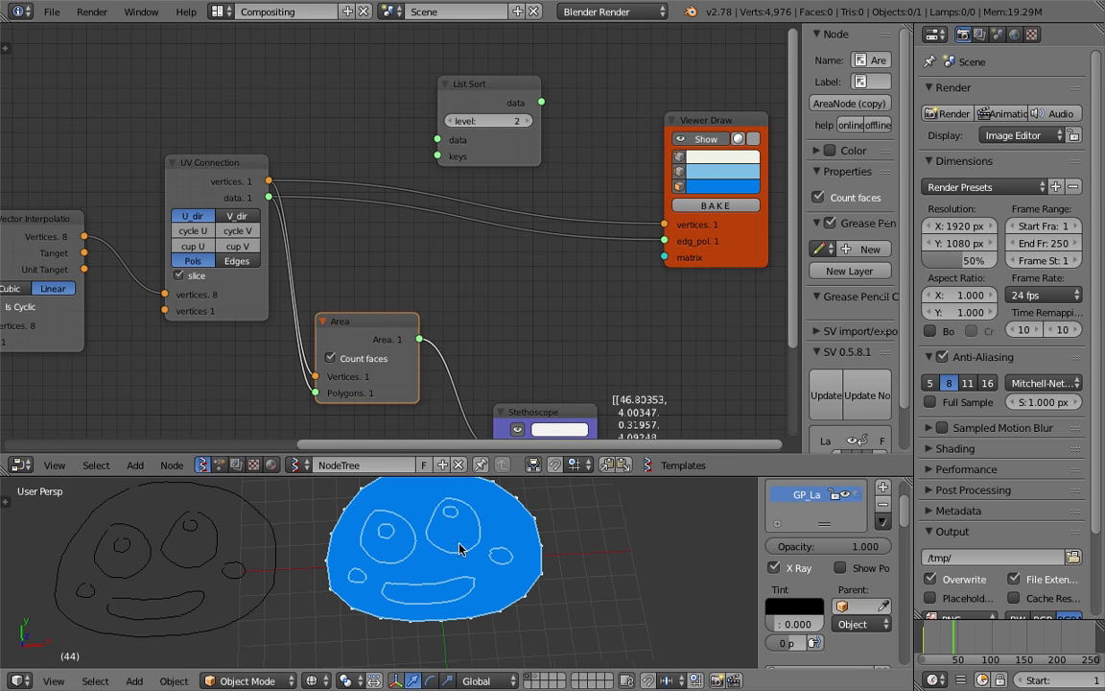
# Shrink the node editor to enlarge the 3D view, save over the file, and move UV Connection and Vector Interpolation up and back
pyautogui.moveTo(564, 452); pyautogui.dragTo(570, 393)
pyautogui.moveTo(323, 180); pyautogui.dragTo(552, 170, button='middle')
pyautogui.hotkey('ctrl', 's')
pyautogui.click(552, 168)
pyautogui.moveTo(443, 125); pyautogui.dragTo(427, 106)
pyautogui.moveTo(427, 106); pyautogui.dragTo(495, 101, button='middle')
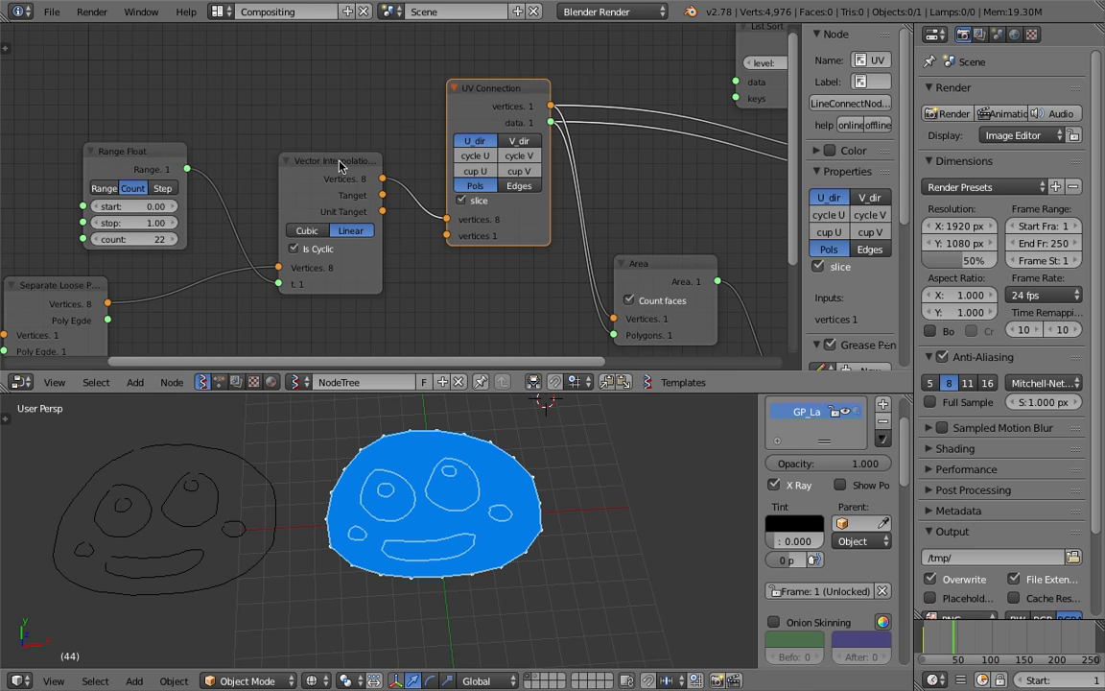
pyautogui.moveTo(338, 197); pyautogui.dragTo(298, 158)
pyautogui.moveTo(436, 106); pyautogui.dragTo(392, 106)
# Add a Separate Loose Parts node near UV Connection and feed it UV Connection's vertices and data outputs
pyautogui.moveTo(464, 185); pyautogui.dragTo(363, 160, button='middle')
pyautogui.press('space')
pyautogui.write('sepa')
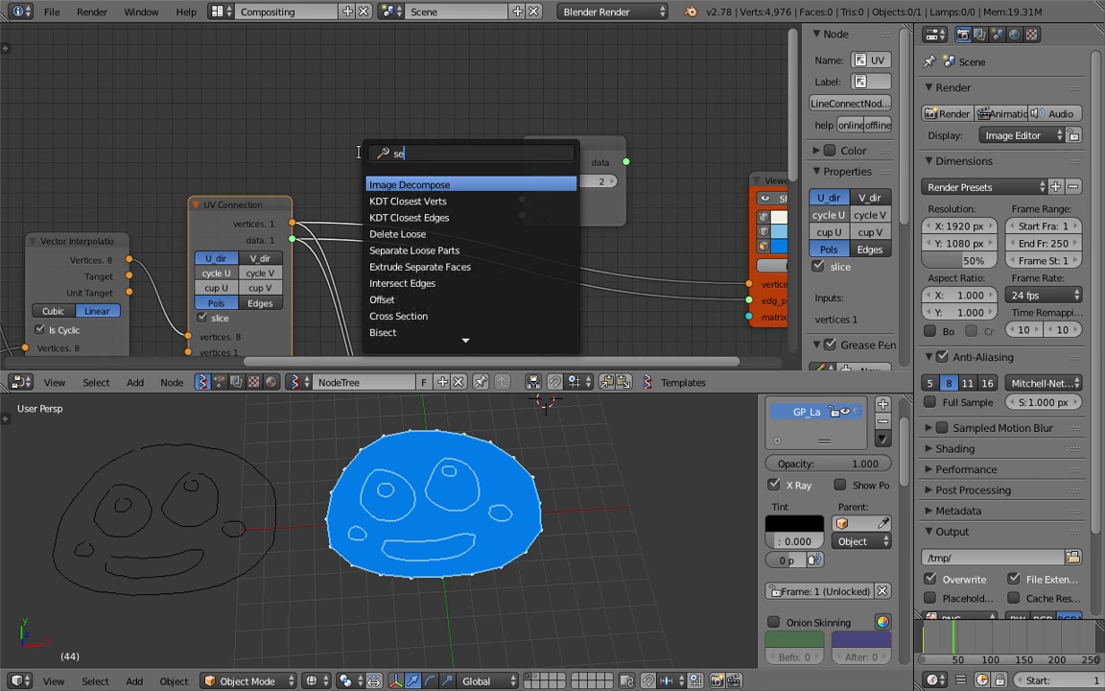
pyautogui.press('Return')
pyautogui.click(358, 108)
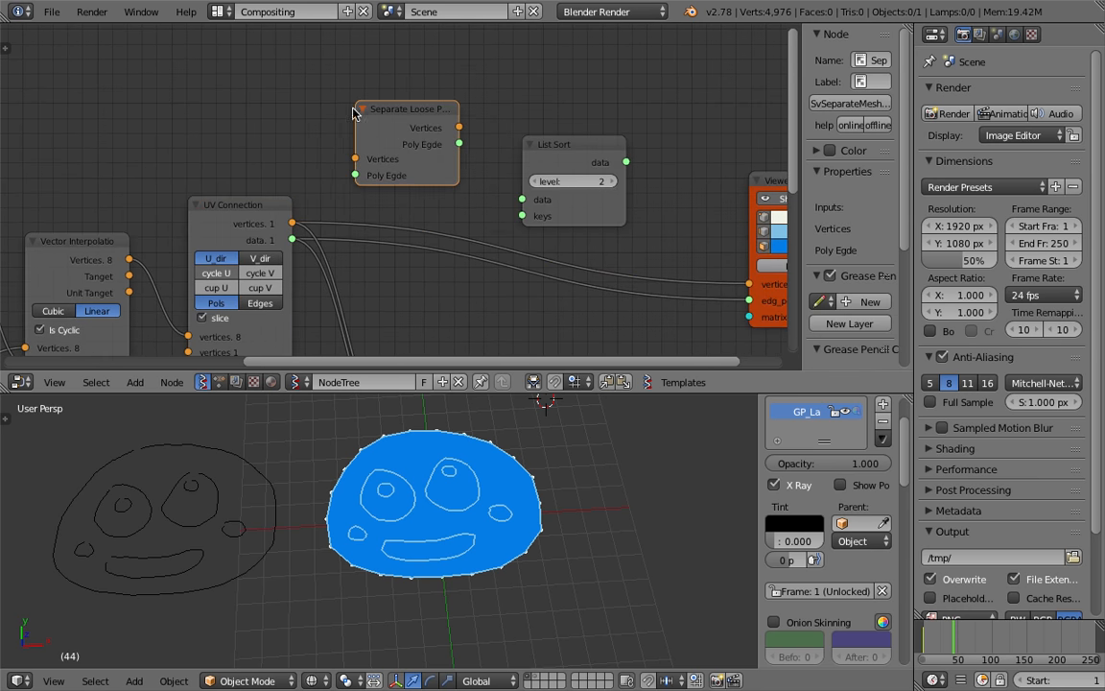
pyautogui.scroll(-1, 319, 254)
pyautogui.moveTo(319, 254); pyautogui.dragTo(333, 195, button='middle')
pyautogui.moveTo(324, 159); pyautogui.dragTo(372, 109)
pyautogui.moveTo(324, 176); pyautogui.dragTo(374, 118)
pyautogui.scroll(-2, 374, 118)
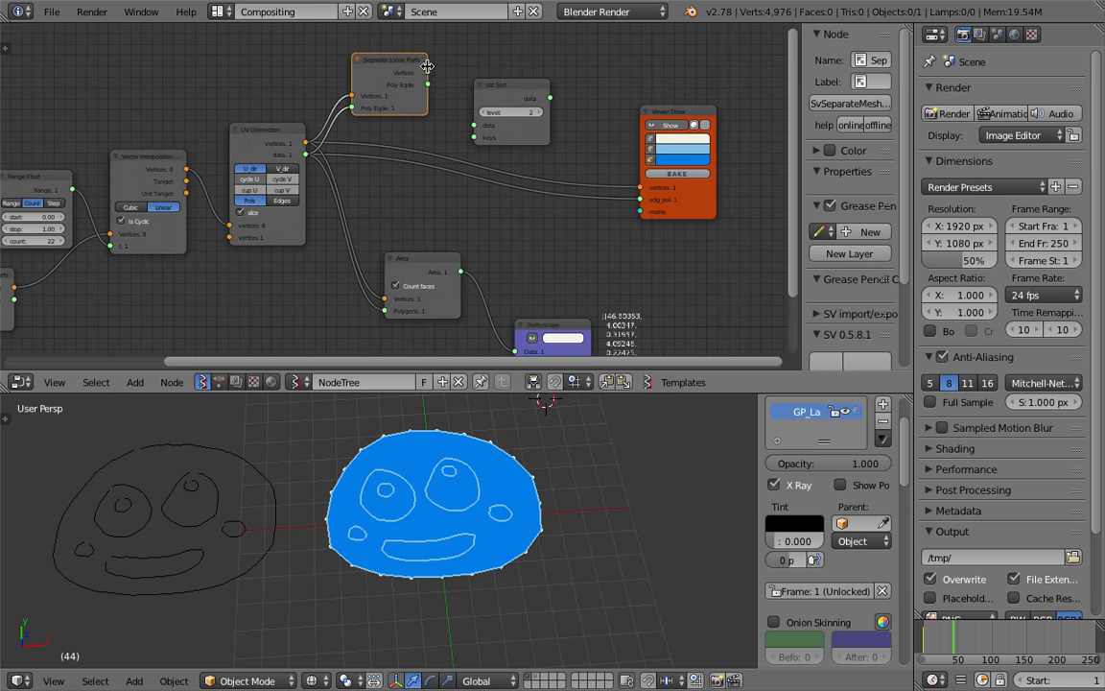
# Link Separate Loose Parts' outputs to Area's Vertices and Polygons inputs, reposition both nodes, and save over the file
pyautogui.moveTo(427, 73); pyautogui.dragTo(441, 133)
pyautogui.moveTo(389, 296); pyautogui.dragTo(385, 312)
pyautogui.moveTo(393, 60); pyautogui.dragTo(355, 186)
pyautogui.moveTo(426, 262); pyautogui.dragTo(454, 267)
pyautogui.hotkey('ctrl', 's')
pyautogui.click(454, 267)
# Move the Stethoscope node up beside Area, and save over the current file
pyautogui.scroll(2, 454, 267)
pyautogui.moveTo(454, 267)
pyautogui.mouseDown(button='middle')
pyautogui.moveTo(419, 192)
pyautogui.moveTo(454, 252)
pyautogui.mouseUp(button='middle')
pyautogui.scroll(3, 386, 183)
pyautogui.scroll(-1, 379, 188)
pyautogui.hotkey('ctrl', 's')
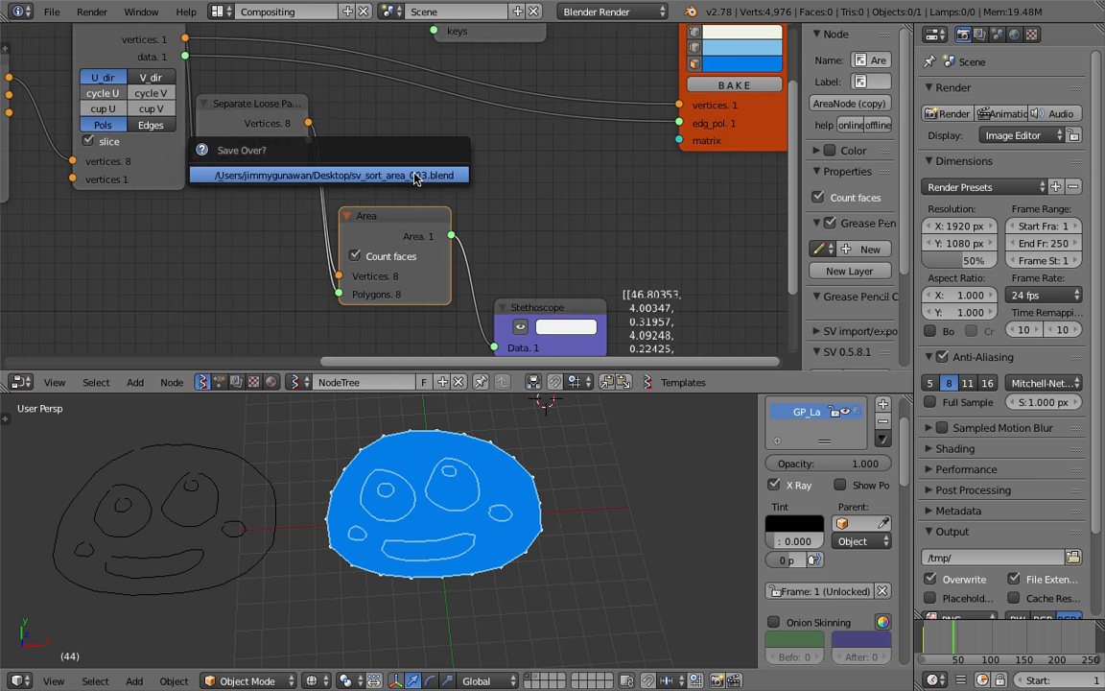
pyautogui.click(419, 181)
pyautogui.scroll(-1, 430, 183)
pyautogui.moveTo(481, 239); pyautogui.dragTo(477, 182)
pyautogui.moveTo(480, 165); pyautogui.dragTo(538, 256, button='middle')
pyautogui.hotkey('ctrl', 's')
pyautogui.click(538, 256)
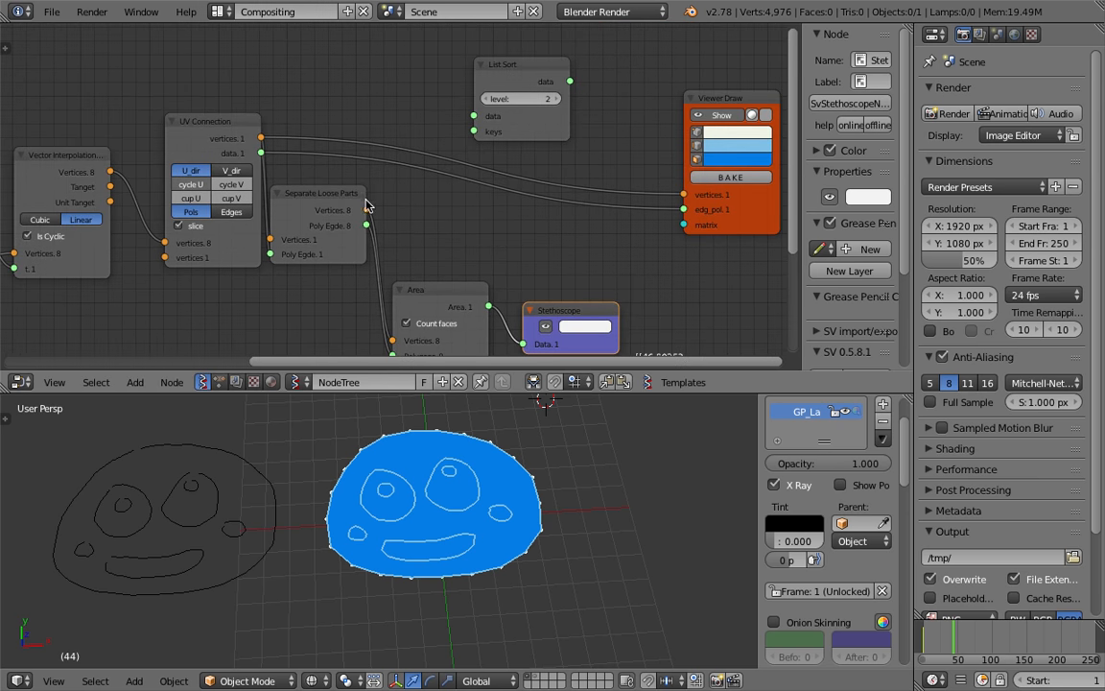
# Link Separate Loose Parts' Vertices to List Sort's data input, and List Sort's output to Viewer Draw's vertices
pyautogui.scroll(1, 366, 205)
pyautogui.moveTo(369, 217); pyautogui.dragTo(366, 217)
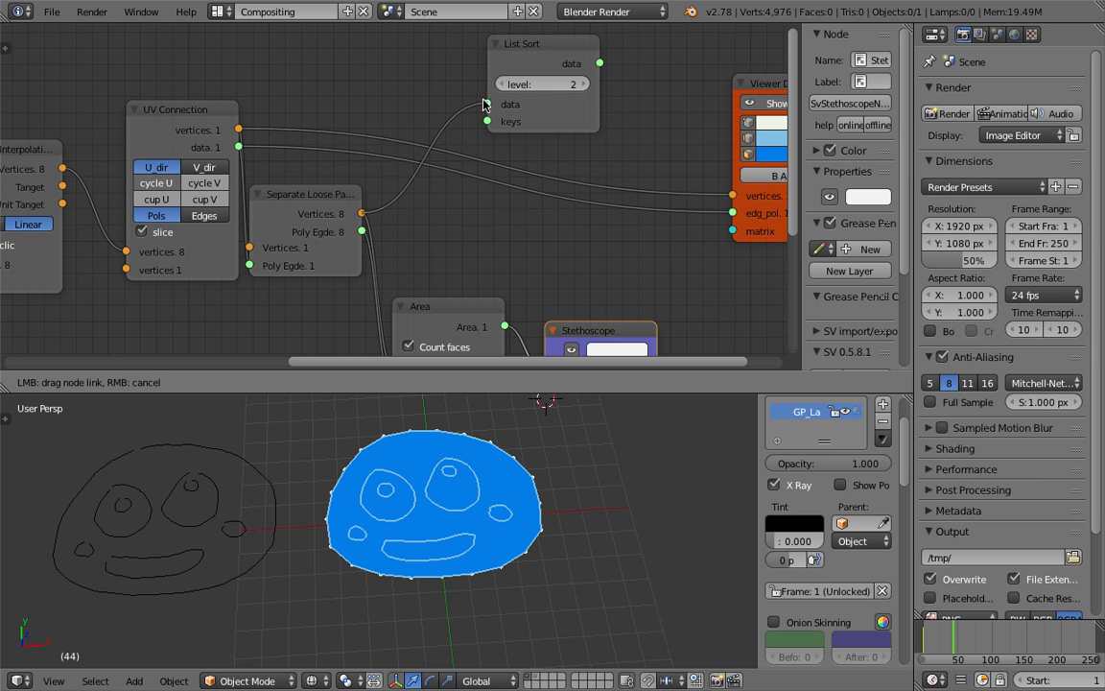
pyautogui.moveTo(515, 122); pyautogui.dragTo(515, 121)
pyautogui.moveTo(598, 75); pyautogui.dragTo(538, 56, button='middle')
pyautogui.moveTo(542, 43); pyautogui.dragTo(615, 131)
pyautogui.scroll(-1, 587, 118)
pyautogui.moveTo(584, 116); pyautogui.dragTo(557, 86, button='middle')
pyautogui.scroll(-1, 557, 87)
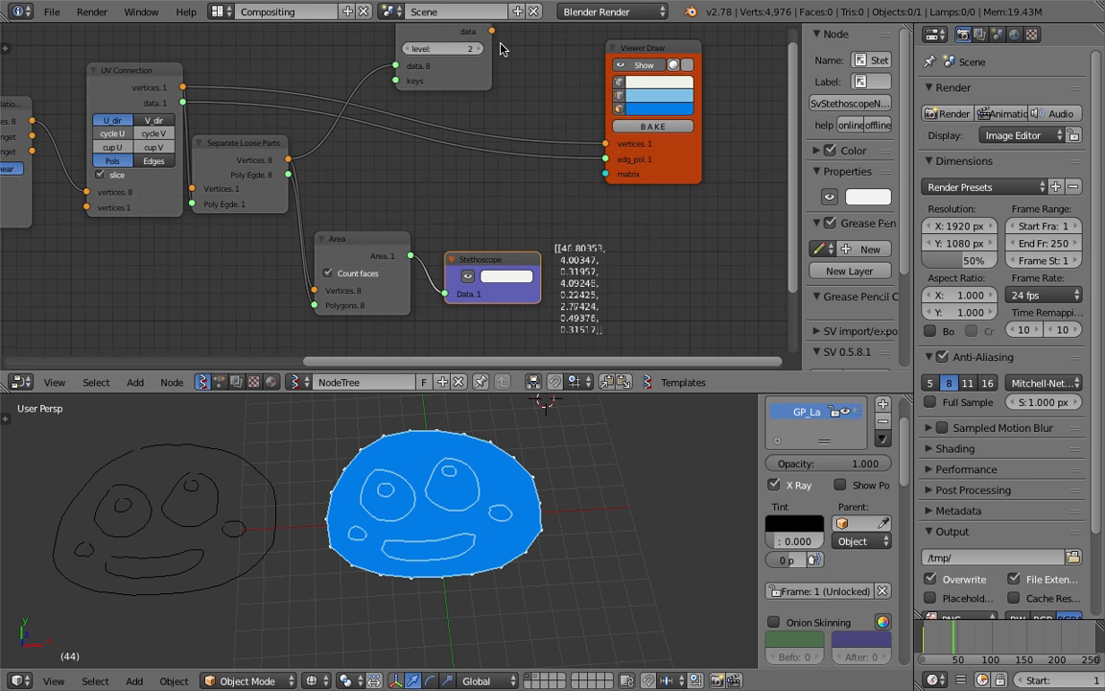
pyautogui.moveTo(491, 31); pyautogui.dragTo(547, 90)
pyautogui.moveTo(599, 147); pyautogui.dragTo(605, 144)
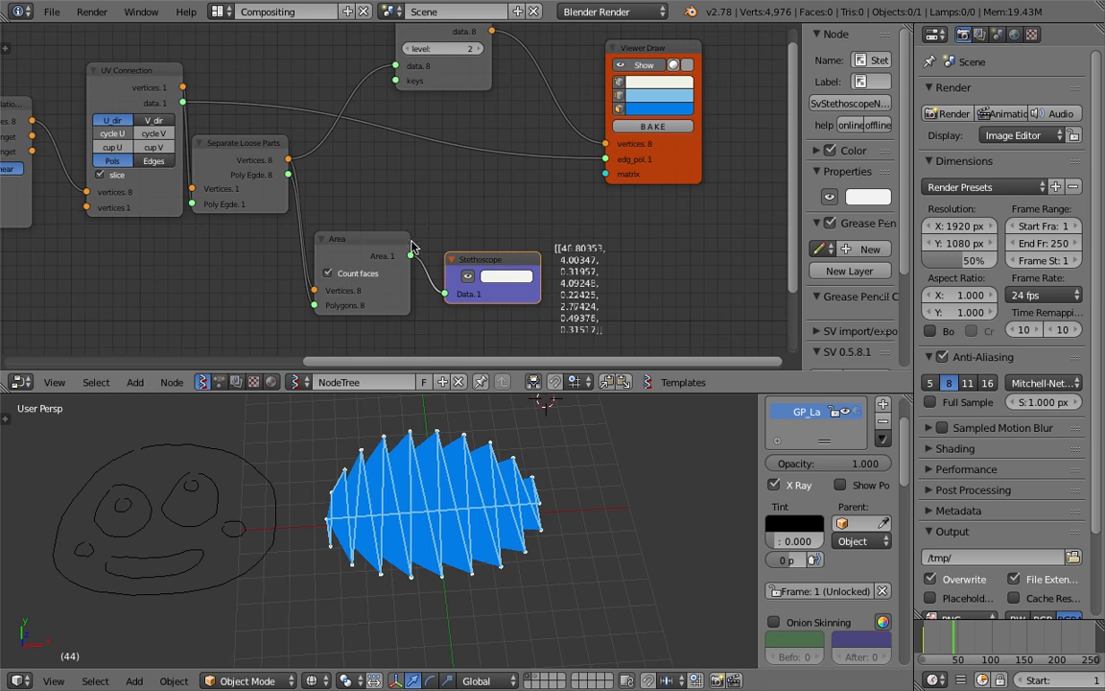
# Link Area's output to List Sort's keys input and set the List Sort level to 3
pyautogui.moveTo(443, 451); pyautogui.dragTo(432, 479, button='middle')
pyautogui.moveTo(411, 255); pyautogui.dragTo(441, 225)
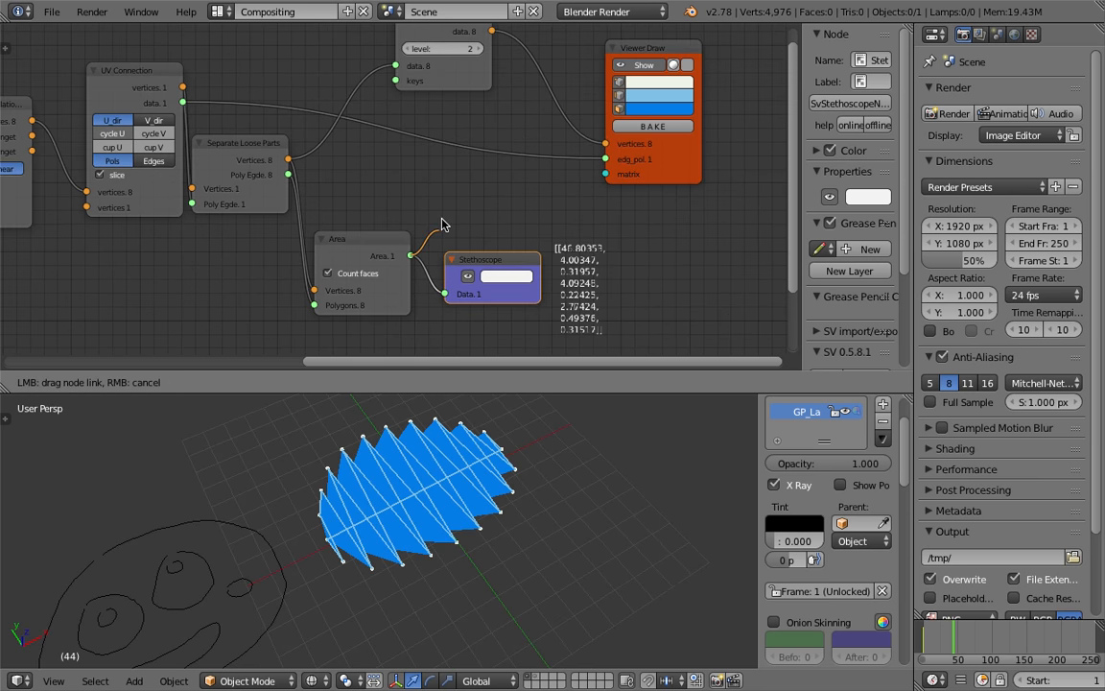
pyautogui.moveTo(401, 88); pyautogui.dragTo(396, 81)
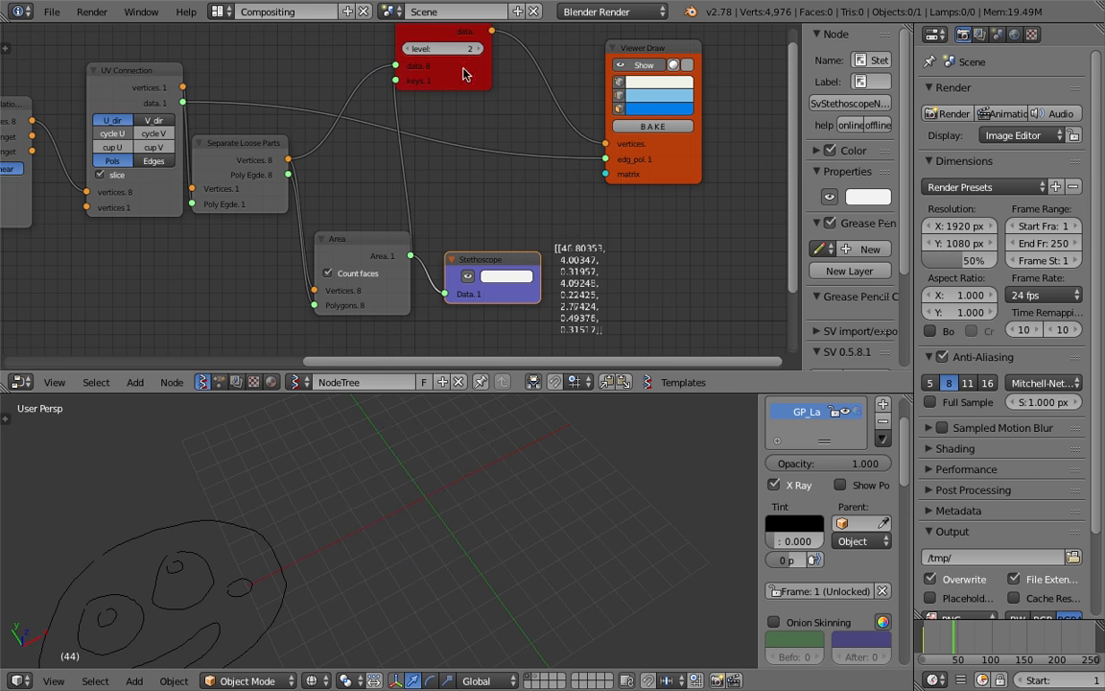
pyautogui.click(477, 49)
pyautogui.moveTo(494, 552); pyautogui.dragTo(458, 597, button='middle')
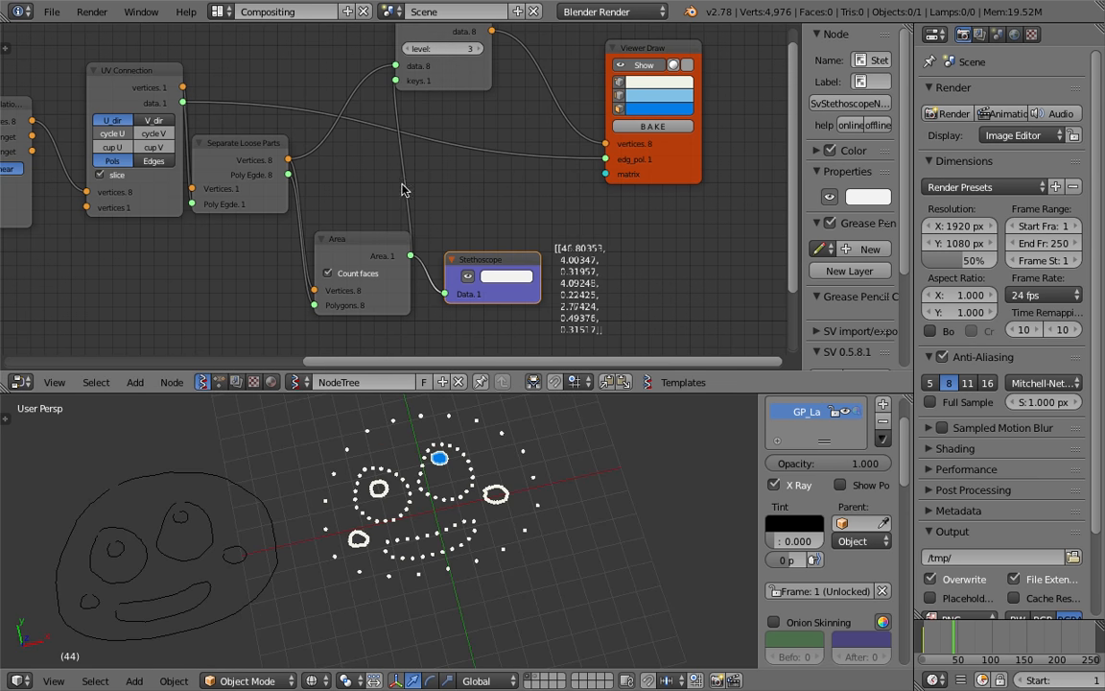
# Rearrange List Sort, Viewer Draw, Separate Loose Parts and Area to spread out the links between them
pyautogui.moveTo(419, 103); pyautogui.dragTo(415, 131, button='middle')
pyautogui.moveTo(481, 104); pyautogui.dragTo(514, 118)
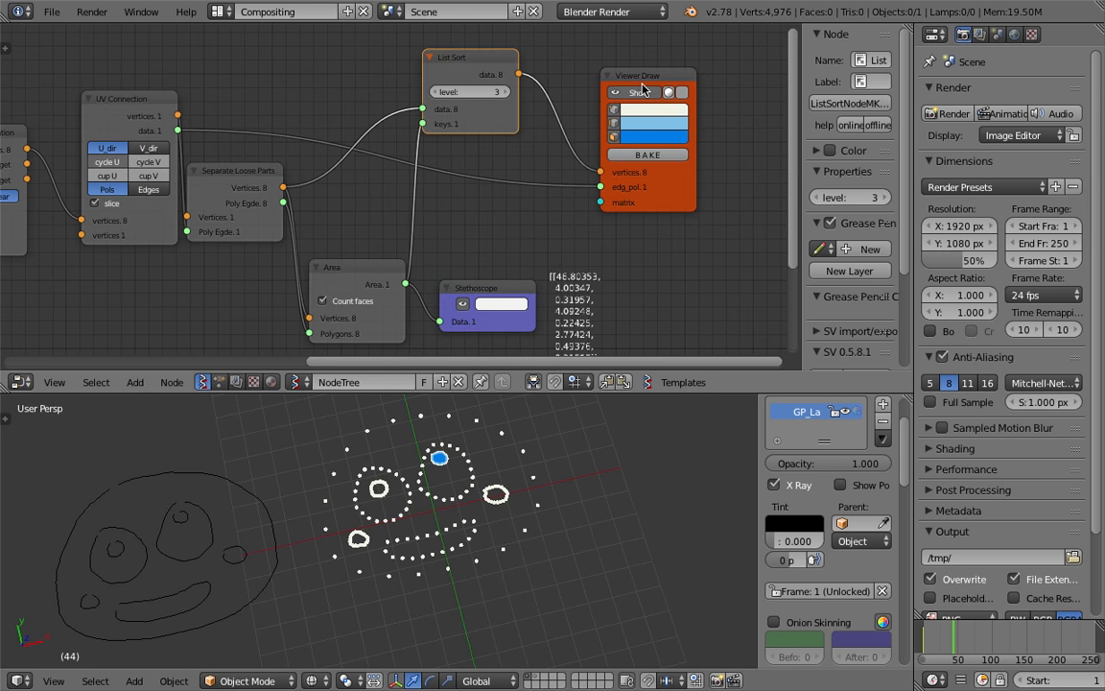
pyautogui.moveTo(644, 85); pyautogui.dragTo(673, 76)
pyautogui.moveTo(499, 117); pyautogui.dragTo(523, 112)
pyautogui.moveTo(254, 177); pyautogui.dragTo(280, 184)
pyautogui.click(334, 269)
pyautogui.moveTo(334, 268); pyautogui.dragTo(379, 232)
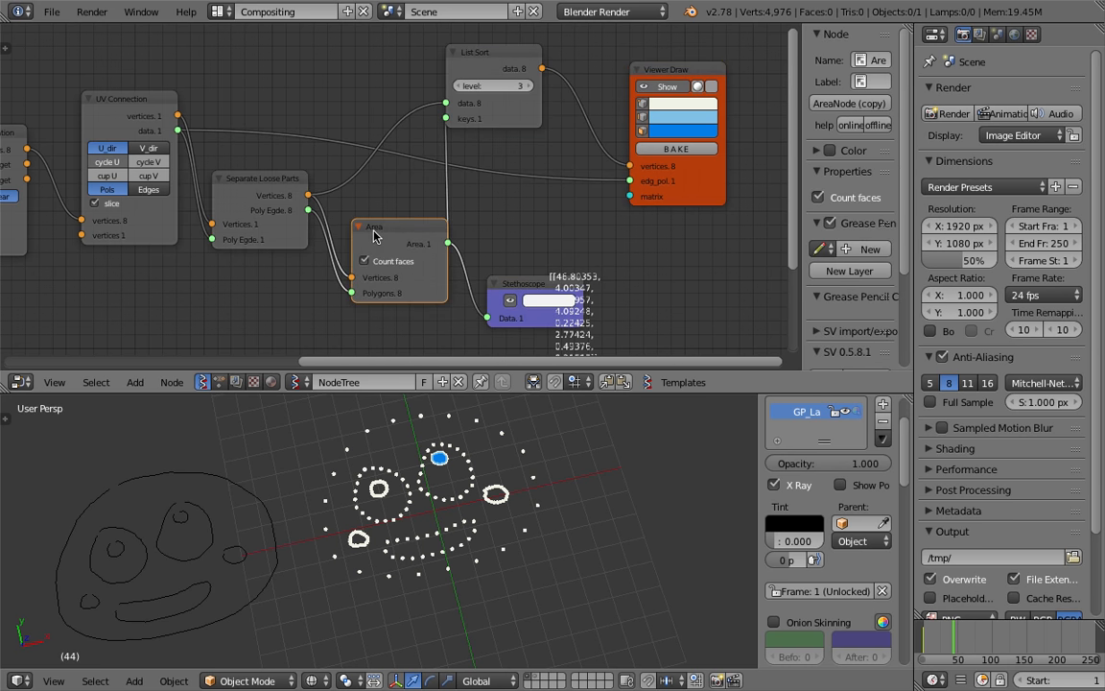
# Link Separate Loose Parts' Poly Egde output to Viewer Draw's edg_pol input, shift Stethoscope aside, and save over the file
pyautogui.moveTo(308, 209)
pyautogui.mouseDown()
pyautogui.moveTo(442, 158)
pyautogui.moveTo(629, 183)
pyautogui.mouseUp()
pyautogui.moveTo(483, 462); pyautogui.dragTo(516, 377, button='middle')
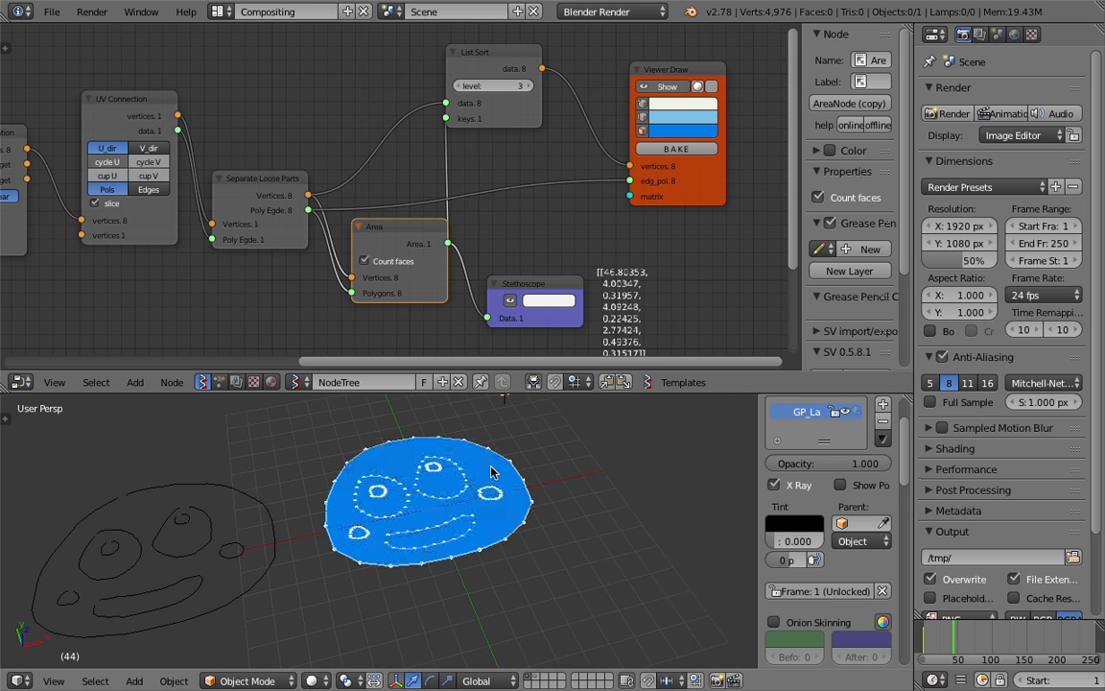
pyautogui.hotkey('ctrl', 's')
pyautogui.moveTo(538, 288); pyautogui.dragTo(556, 293)
pyautogui.hotkey('ctrl', 's')
pyautogui.click(558, 295)
# Add a Matrix in node below Viewer Draw, link it to the matrix input, and move Viewer Draw further away for space
pyautogui.moveTo(530, 285); pyautogui.dragTo(400, 258, button='middle')
pyautogui.moveTo(589, 163); pyautogui.dragTo(672, 161)
pyautogui.moveTo(577, 238); pyautogui.dragTo(583, 208, button='middle')
pyautogui.hotkey('shift', 'a')
pyautogui.click(580, 203)
pyautogui.write('ma')
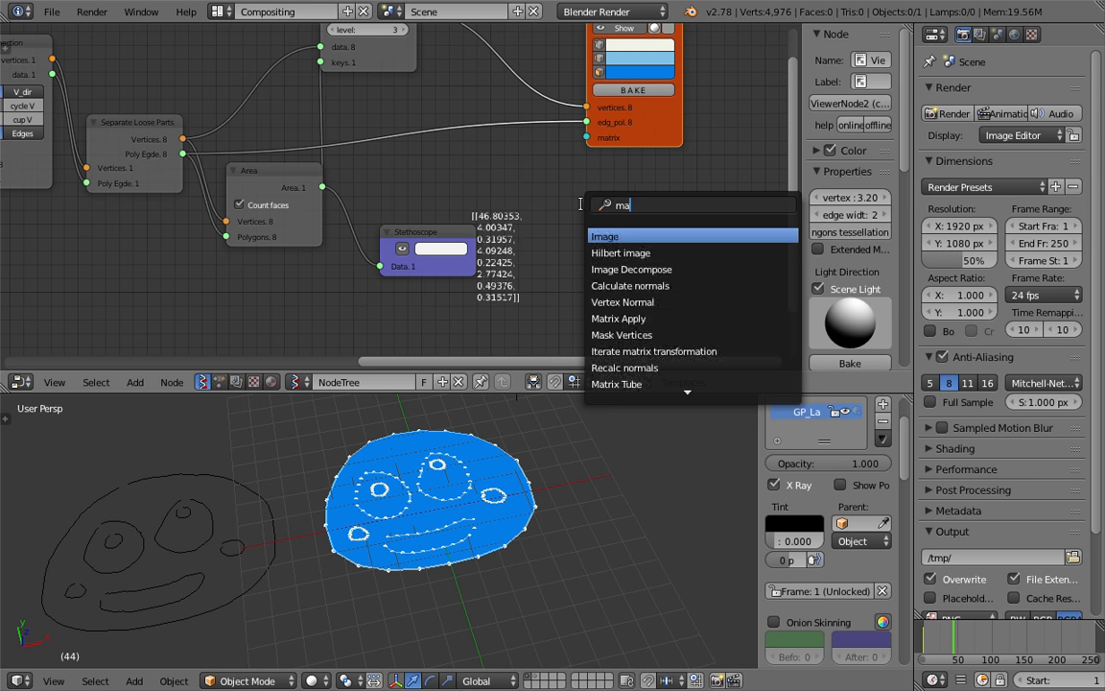
pyautogui.write('trix i')
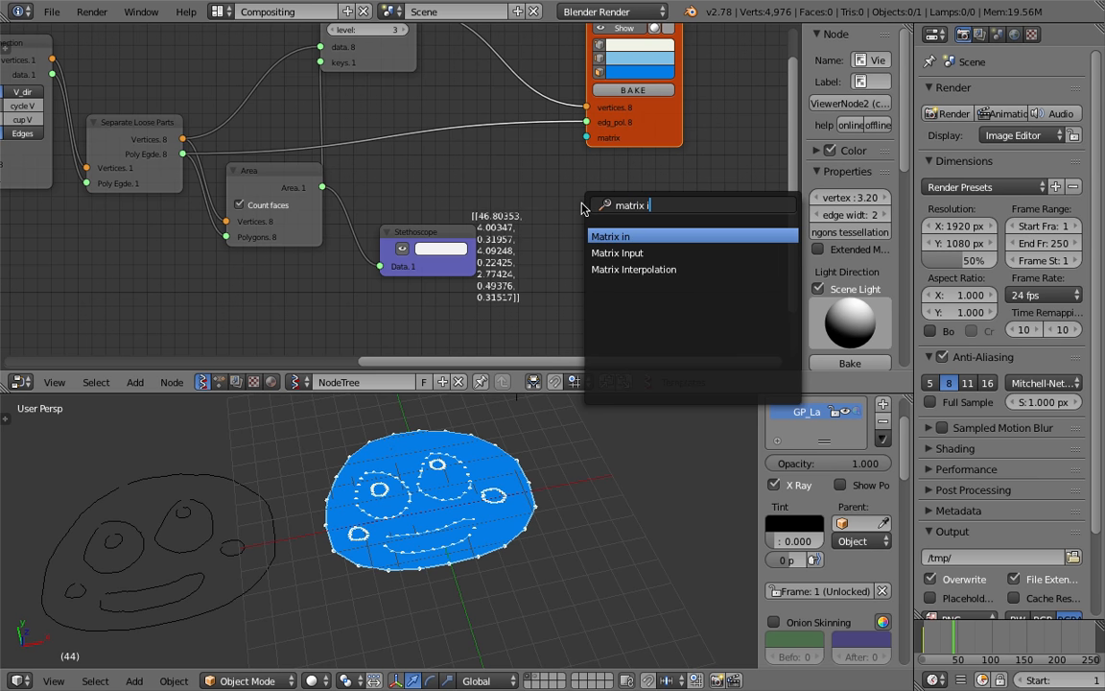
pyautogui.press('Return')
pyautogui.click(581, 207)
pyautogui.moveTo(679, 231); pyautogui.dragTo(590, 140)
pyautogui.moveTo(662, 140); pyautogui.dragTo(721, 118)
pyautogui.click(610, 226)
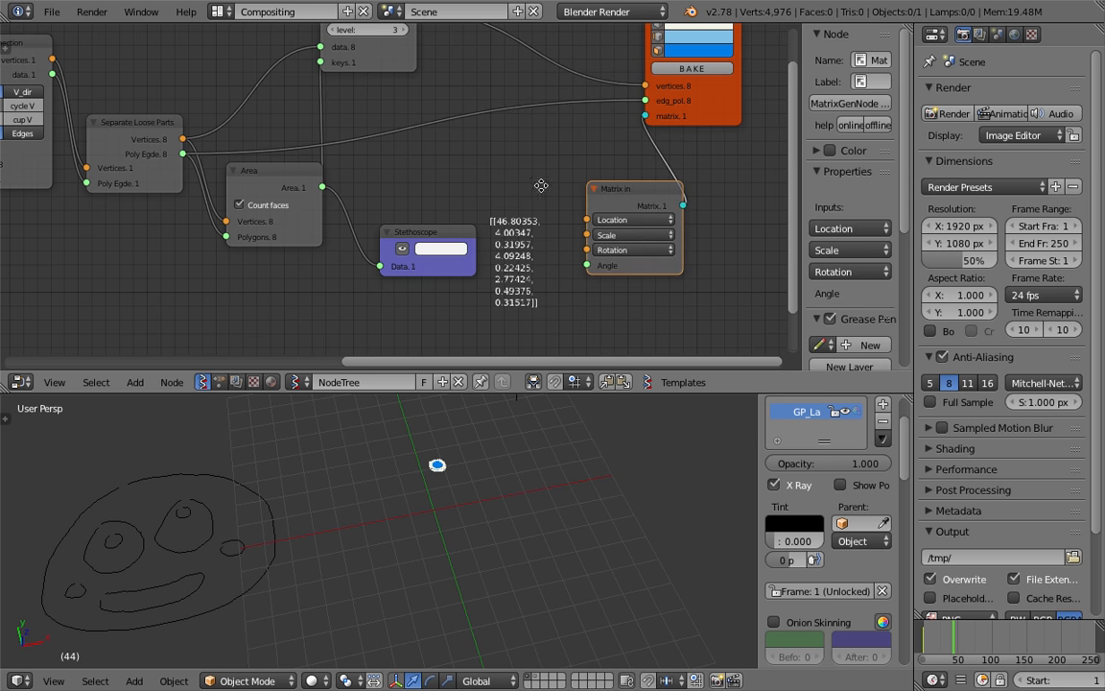
# Add a Vector in node before Matrix in and link its Vectors output to the Location input
pyautogui.hotkey('shift', 'a')
pyautogui.click(488, 180)
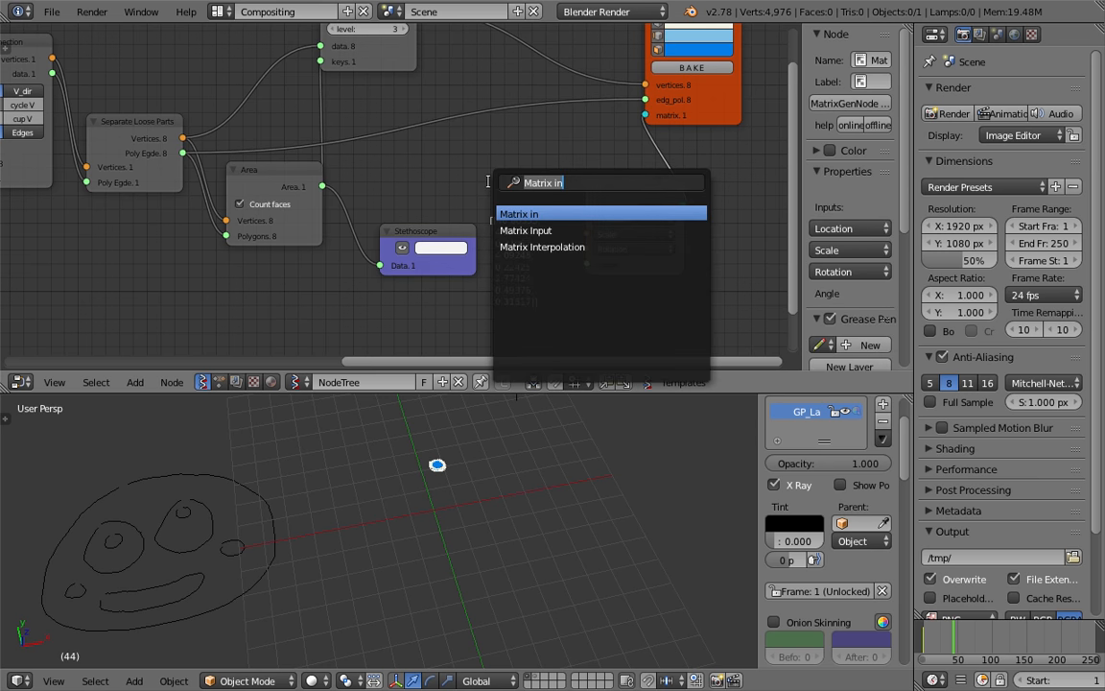
pyautogui.write('vector i')
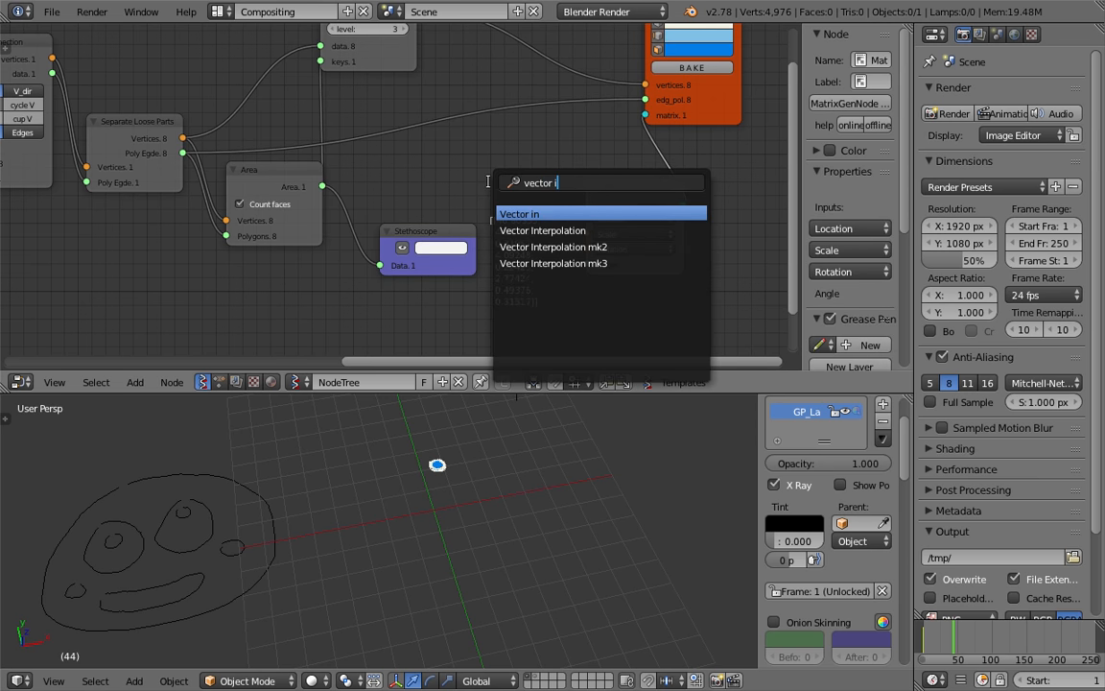
pyautogui.press('Return')
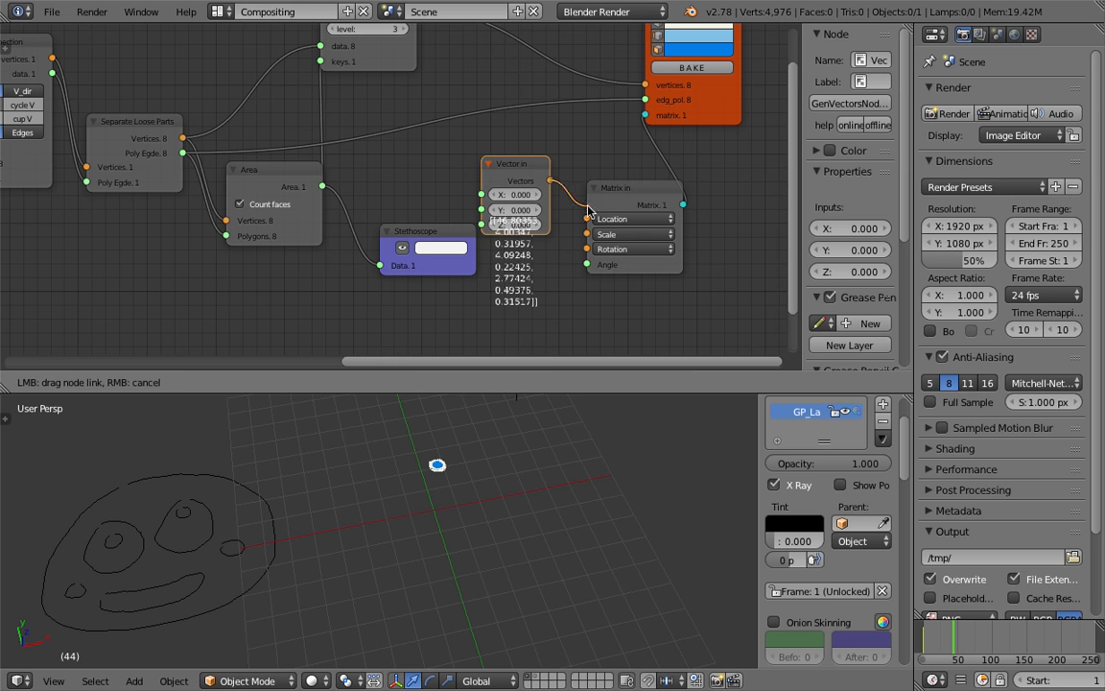
pyautogui.click(592, 221)
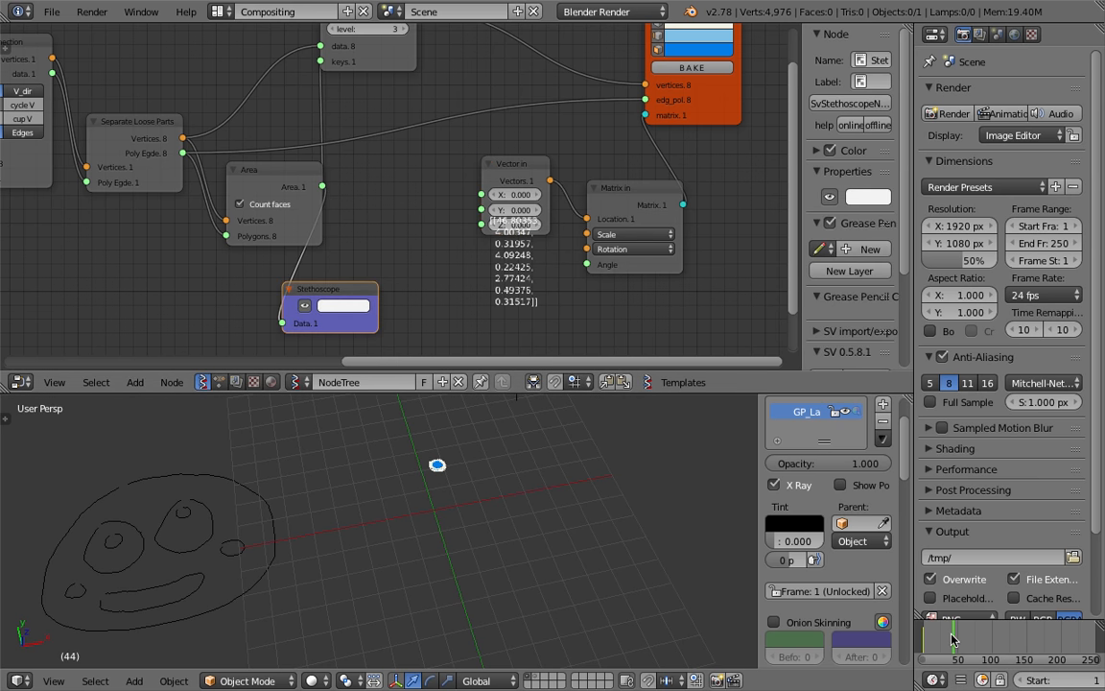
# Add a Range Float node between Area and Vector in, and link its Range output to the Z input
pyautogui.hotkey('shift', 'a')
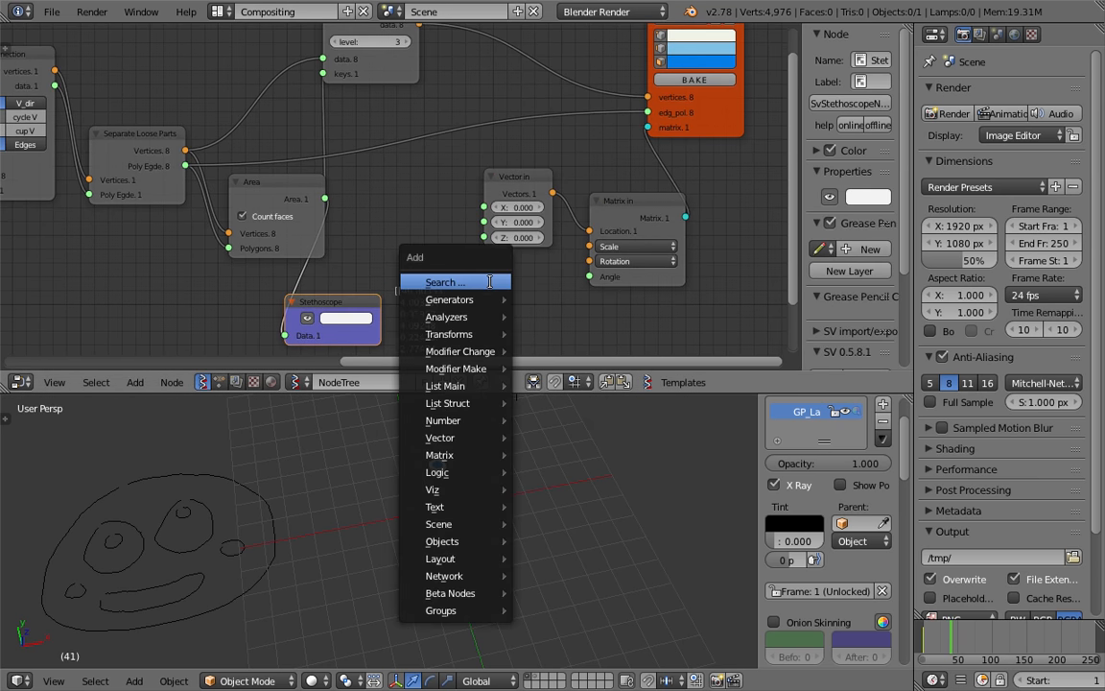
pyautogui.click(491, 281)
pyautogui.write('flo')
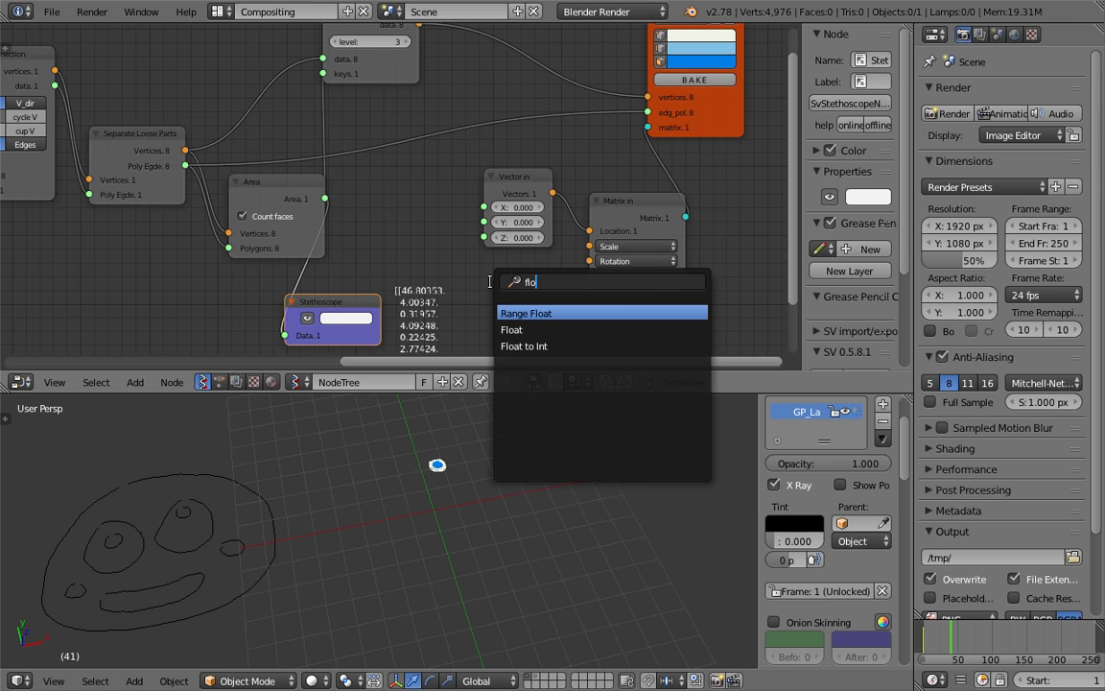
pyautogui.press('Return')
pyautogui.click(367, 179)
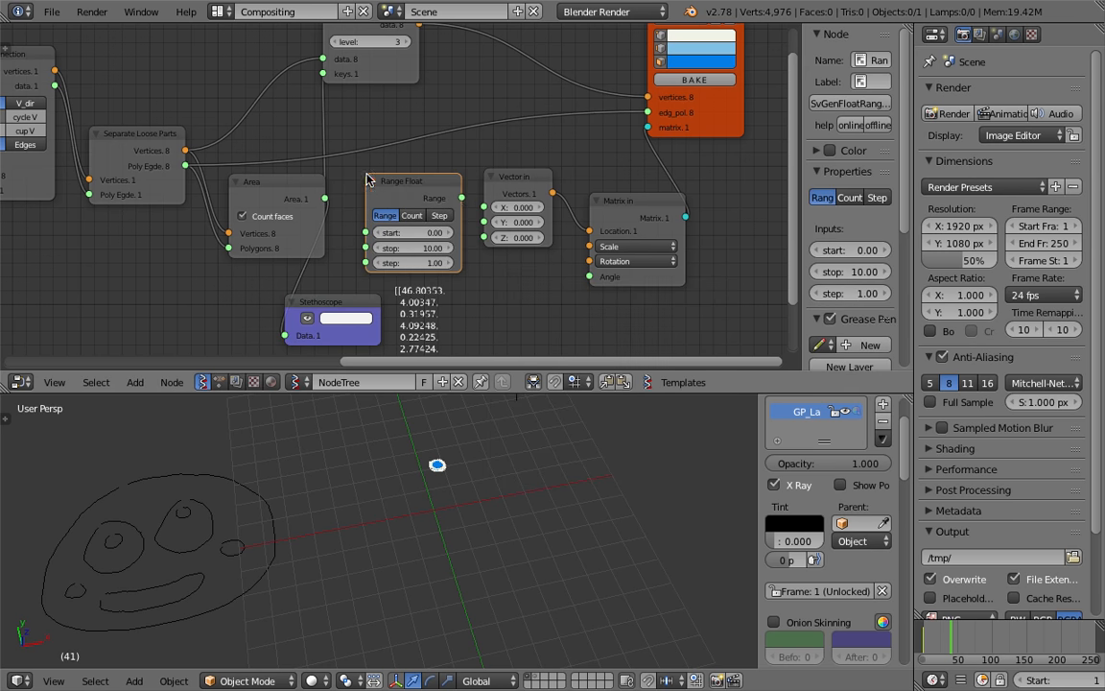
pyautogui.moveTo(461, 200); pyautogui.dragTo(467, 198)
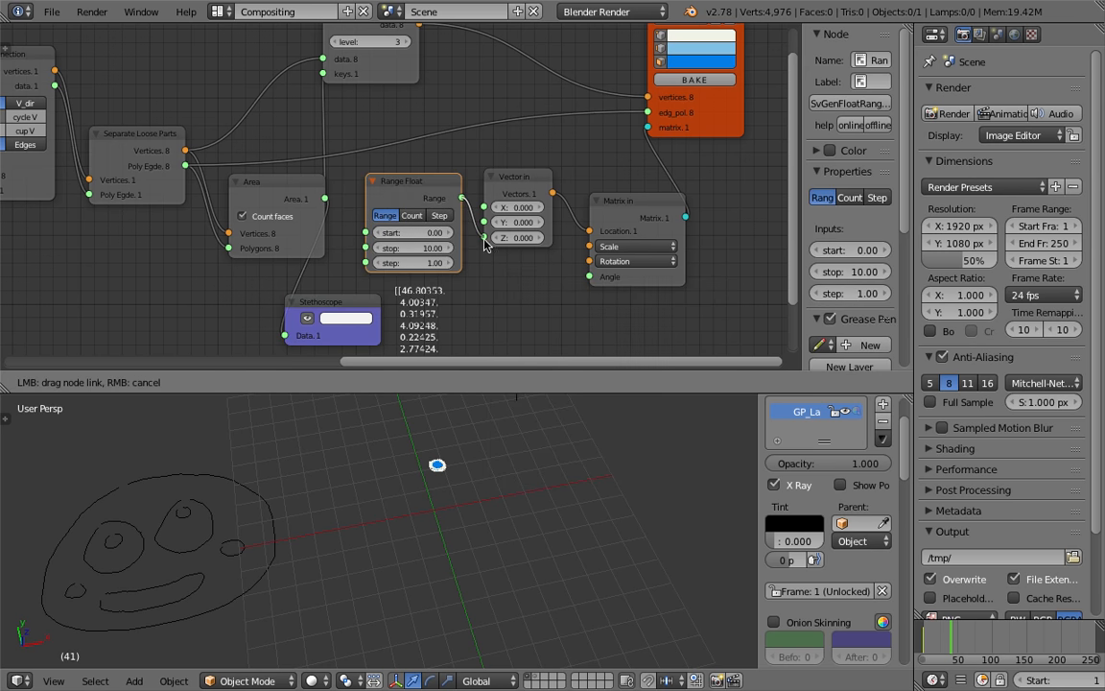
pyautogui.moveTo(484, 244); pyautogui.dragTo(485, 239)
pyautogui.moveTo(451, 451)
pyautogui.mouseDown(button='middle')
pyautogui.moveTo(506, 479)
pyautogui.moveTo(550, 424)
pyautogui.moveTo(385, 455)
pyautogui.mouseUp(button='middle')
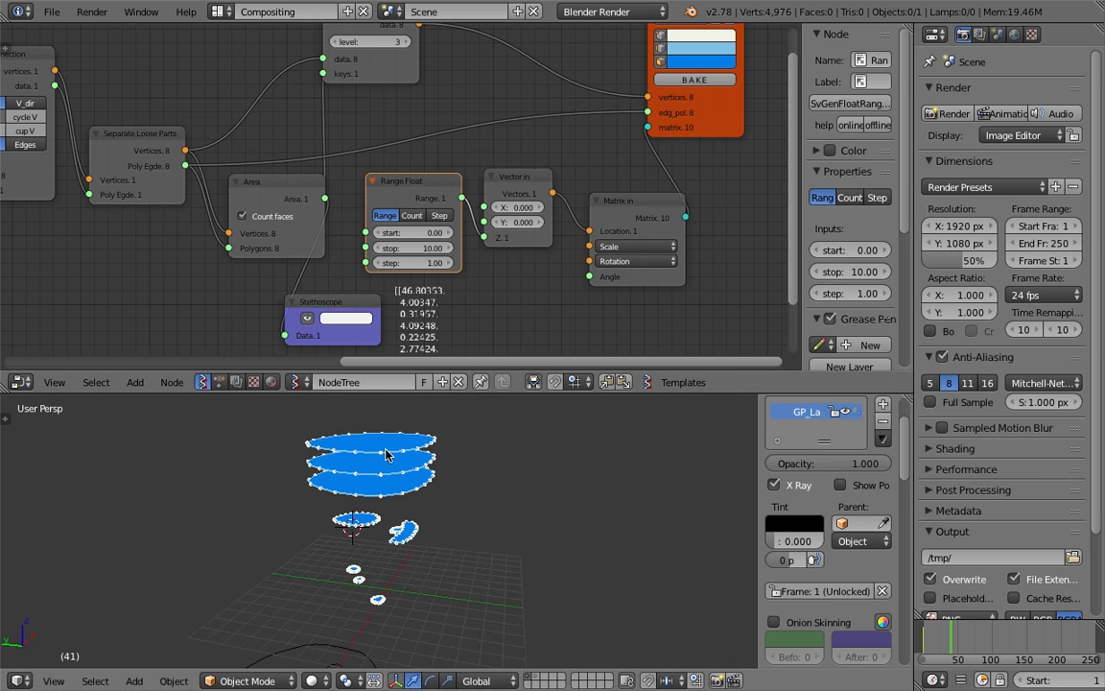
pyautogui.moveTo(412, 494)
pyautogui.mouseDown(button='middle')
pyautogui.moveTo(192, 576)
pyautogui.moveTo(230, 537)
pyautogui.moveTo(242, 562)
pyautogui.moveTo(346, 580)
pyautogui.mouseUp(button='middle')
pyautogui.moveTo(391, 467); pyautogui.dragTo(395, 470, button='middle')
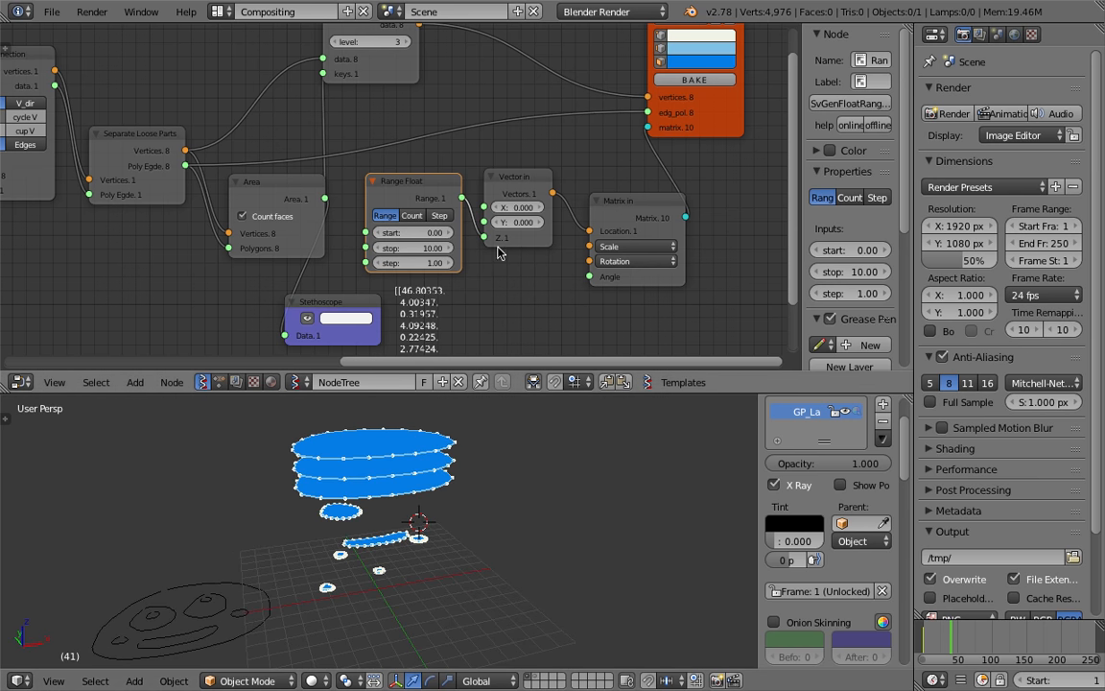
# Move the Area node below Separate Loose Parts, away from the Range Float node
pyautogui.moveTo(382, 297); pyautogui.dragTo(413, 268, button='middle')
pyautogui.moveTo(336, 191); pyautogui.dragTo(262, 246)
pyautogui.scroll(-1, 262, 244)
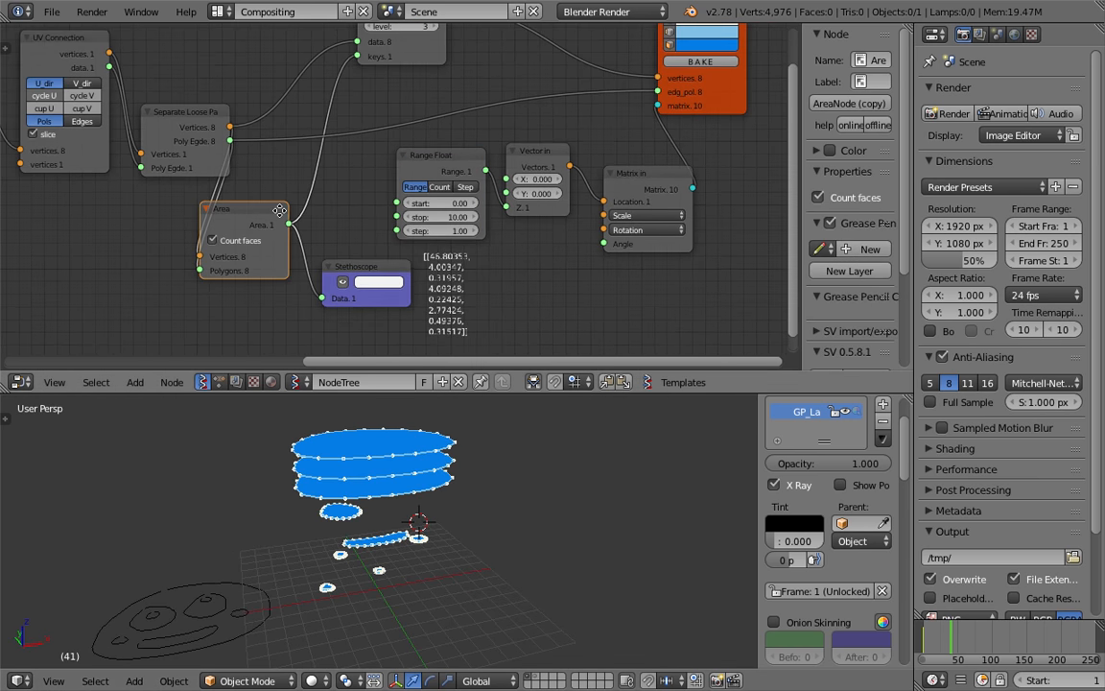
# Insert a List Reverse node between Area and List Sort's keys input, trying level 1 before setting it to 2
pyautogui.moveTo(273, 169); pyautogui.dragTo(297, 216, button='middle')
pyautogui.moveTo(284, 108); pyautogui.dragTo(297, 137, button='middle')
pyautogui.hotkey('shift', 'a')
pyautogui.click(273, 111)
pyautogui.write('list re')
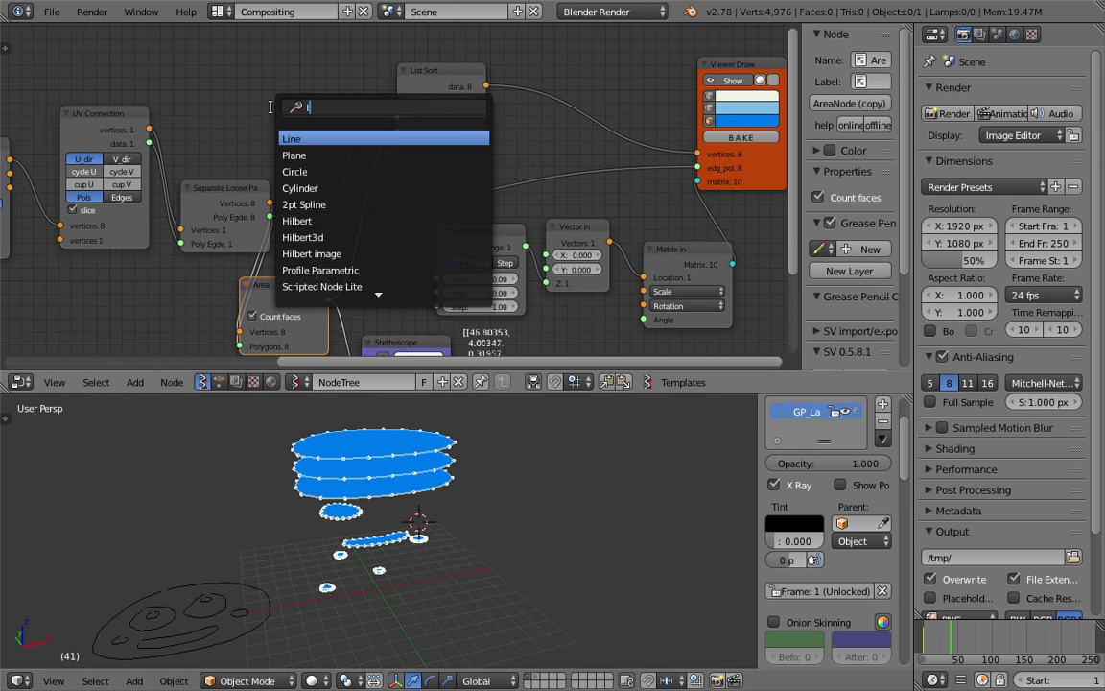
pyautogui.press('Down')
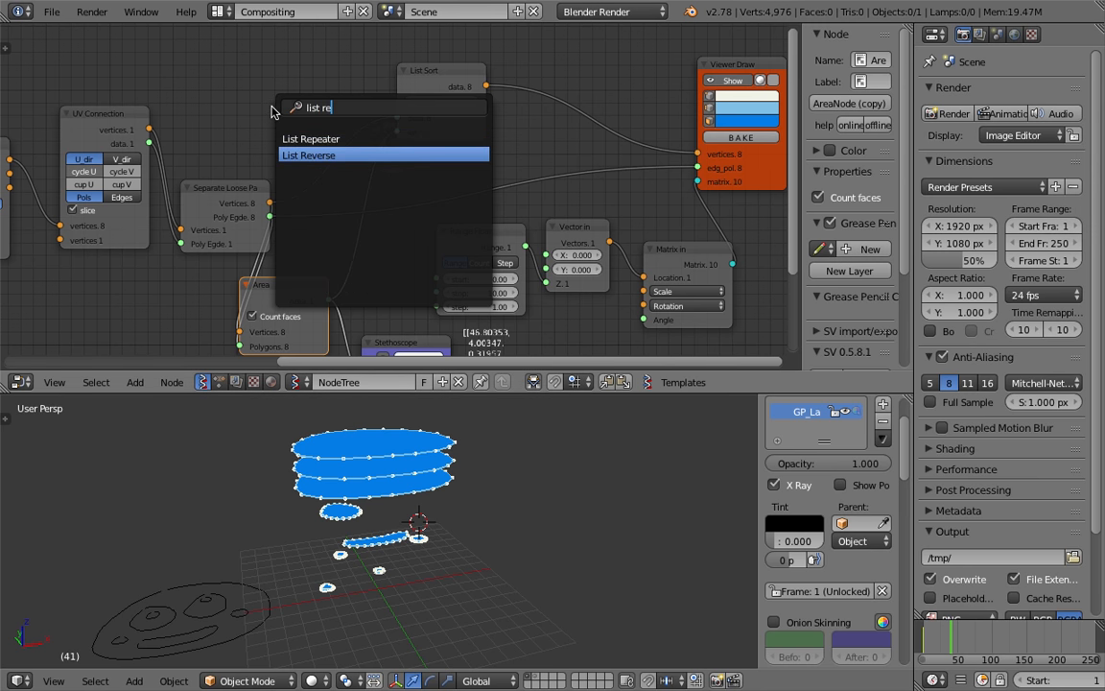
pyautogui.press('Return')
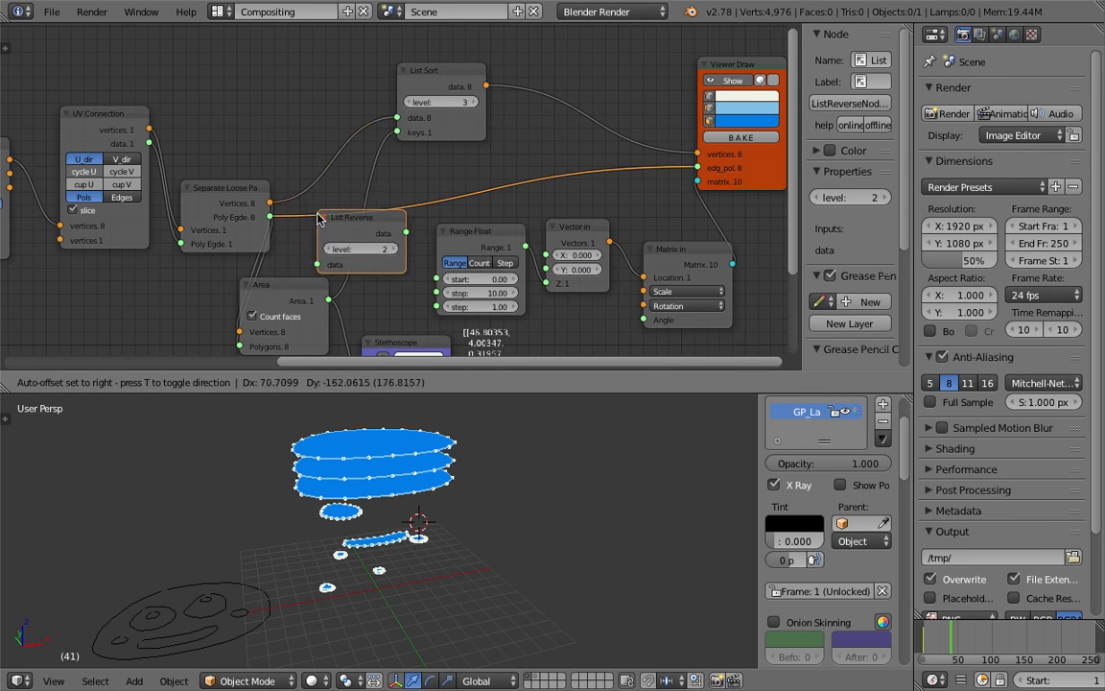
pyautogui.click(381, 230)
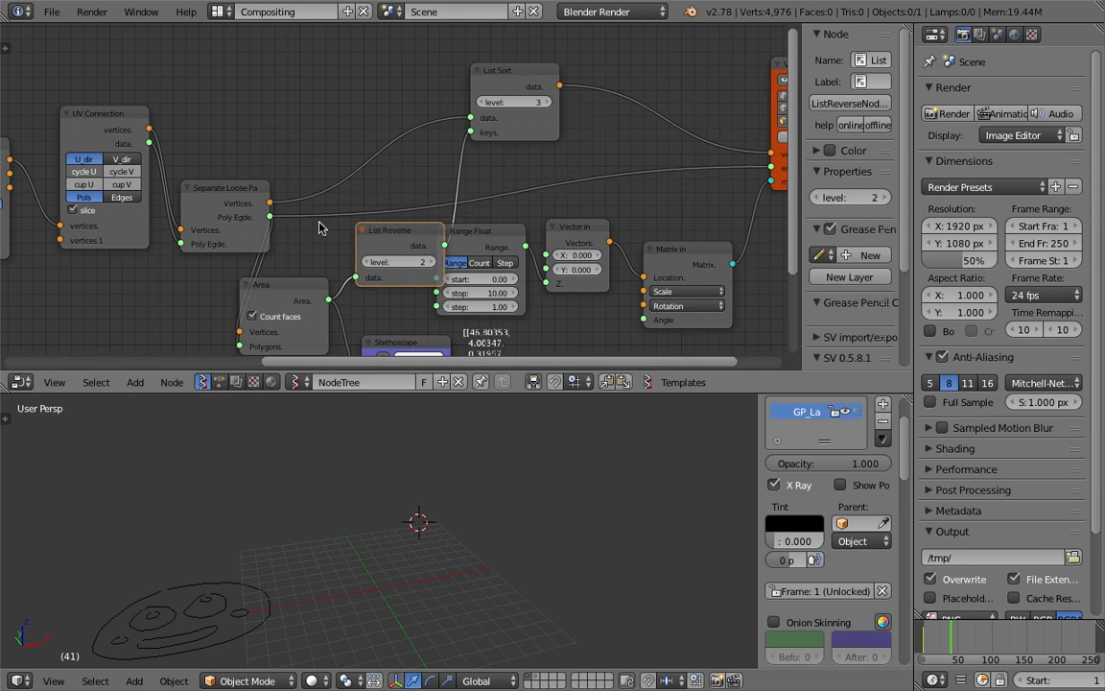
pyautogui.click(393, 263)
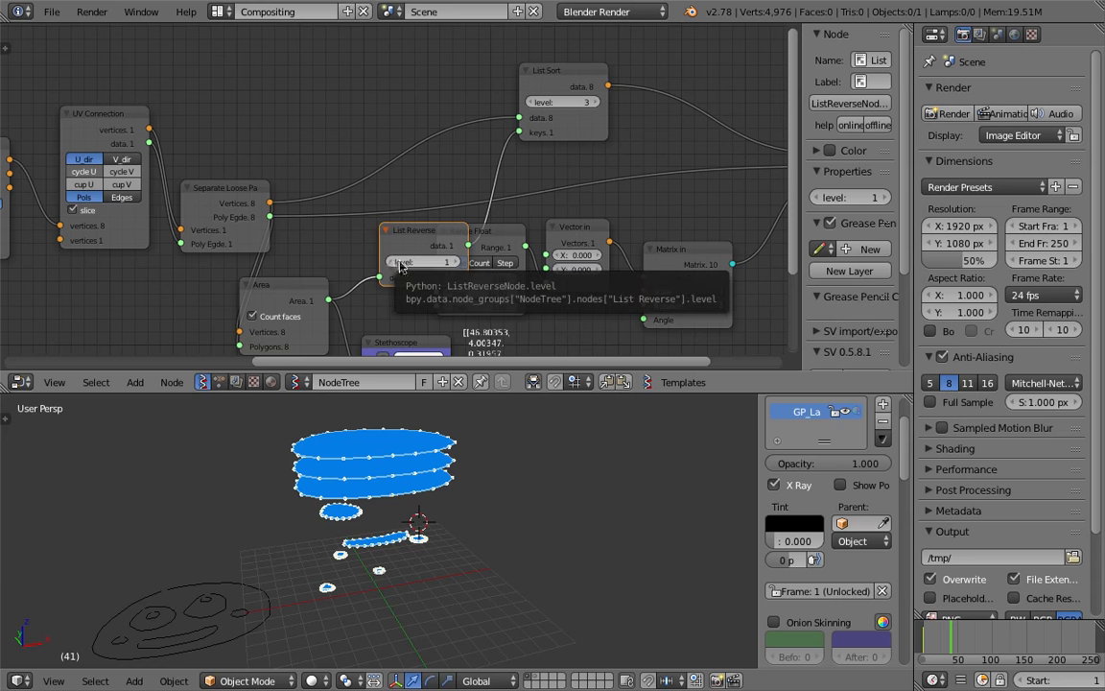
pyautogui.click(458, 264)
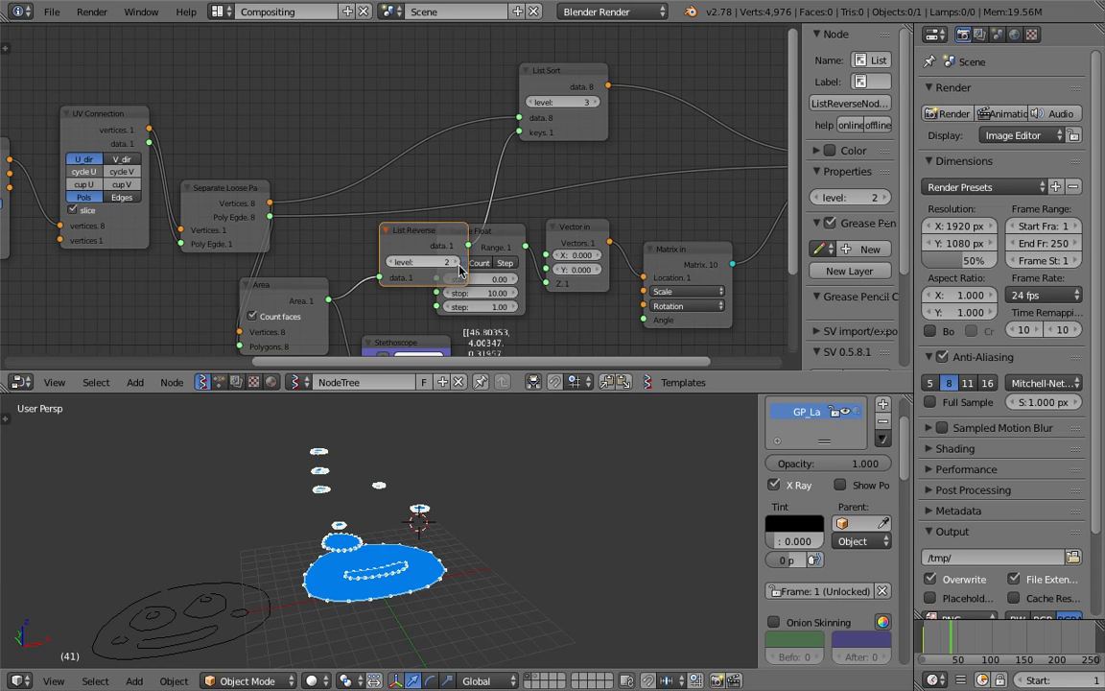
# Move the List Reverse node clear of the Range Float node and collapse it
pyautogui.moveTo(447, 242); pyautogui.dragTo(393, 245)
pyautogui.press('h')
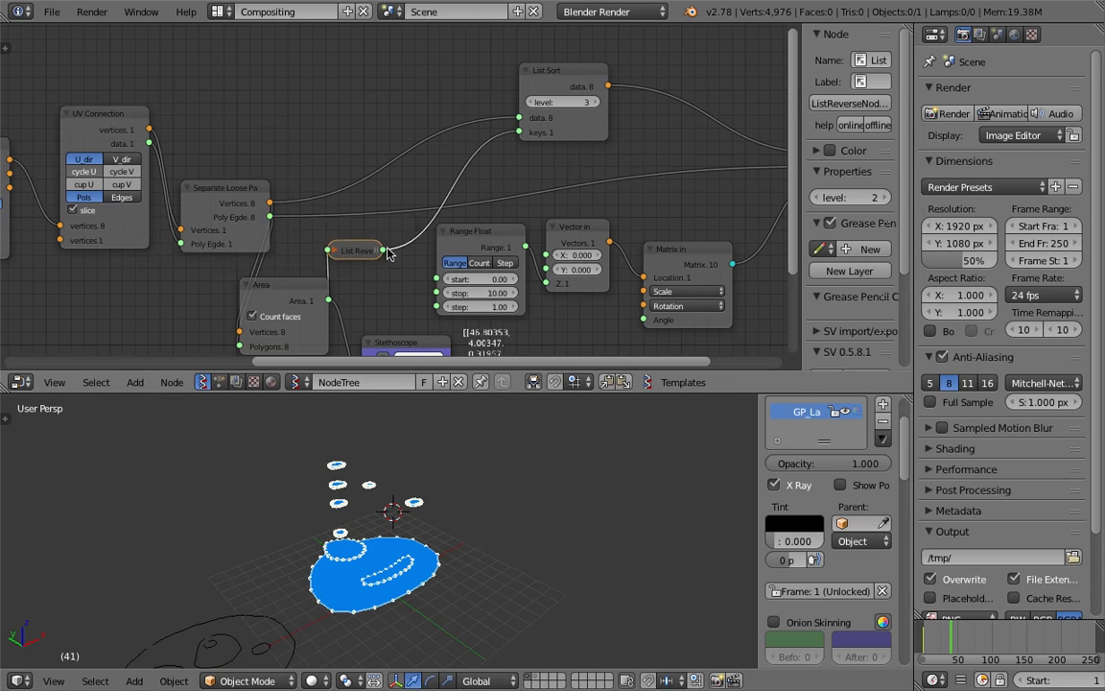
pyautogui.moveTo(435, 214); pyautogui.dragTo(436, 192, button='middle')
pyautogui.scroll(2, 438, 225)
pyautogui.moveTo(437, 254); pyautogui.dragTo(448, 212, button='middle')
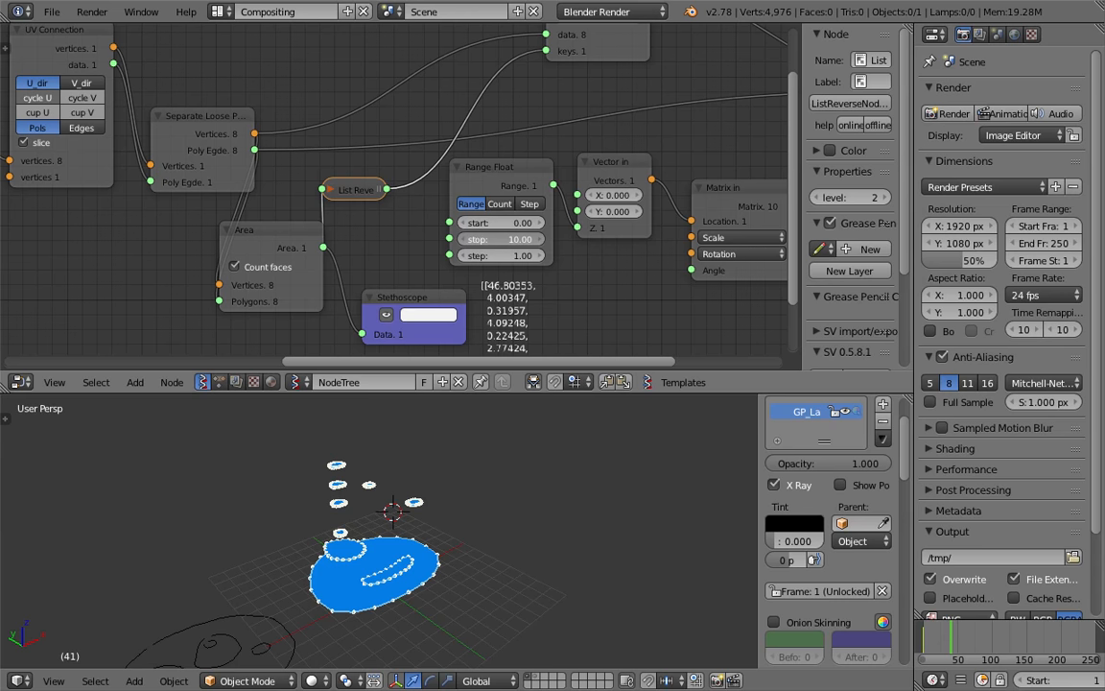
pyautogui.hotkey('ctrl', 's')
# Switch the Range Float node to Count mode with a count of 10 and lower its stop value to 6.10
pyautogui.moveTo(505, 224); pyautogui.dragTo(528, 265, button='middle')
pyautogui.click(512, 240)
pyautogui.moveTo(626, 209); pyautogui.dragTo(633, 217)
pyautogui.hotkey('ctrl', 's')
pyautogui.click(633, 217)
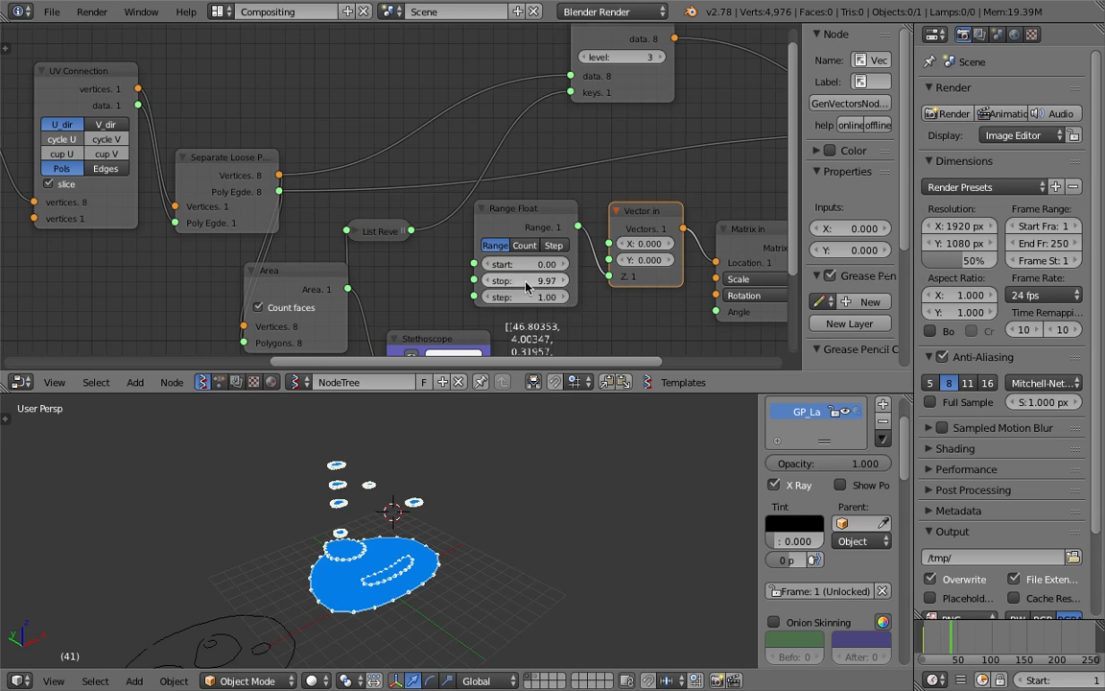
pyautogui.click(525, 246)
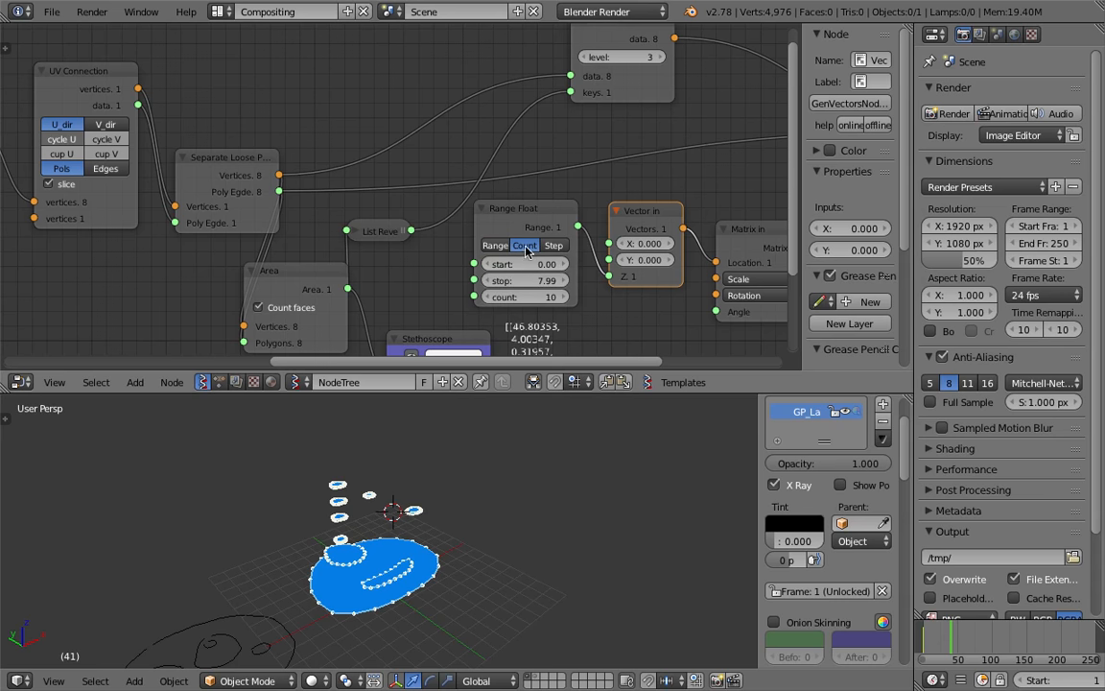
pyautogui.moveTo(535, 286); pyautogui.dragTo(492, 285)
pyautogui.hotkey('ctrl', 's')
pyautogui.click(545, 296)
# Move the Separate Loose Parts node slightly closer to the UV Connection node
pyautogui.moveTo(545, 292); pyautogui.dragTo(631, 273, button='middle')
pyautogui.moveTo(341, 79); pyautogui.dragTo(354, 130, button='middle')
pyautogui.click(327, 187)
pyautogui.moveTo(325, 186); pyautogui.dragTo(312, 174)
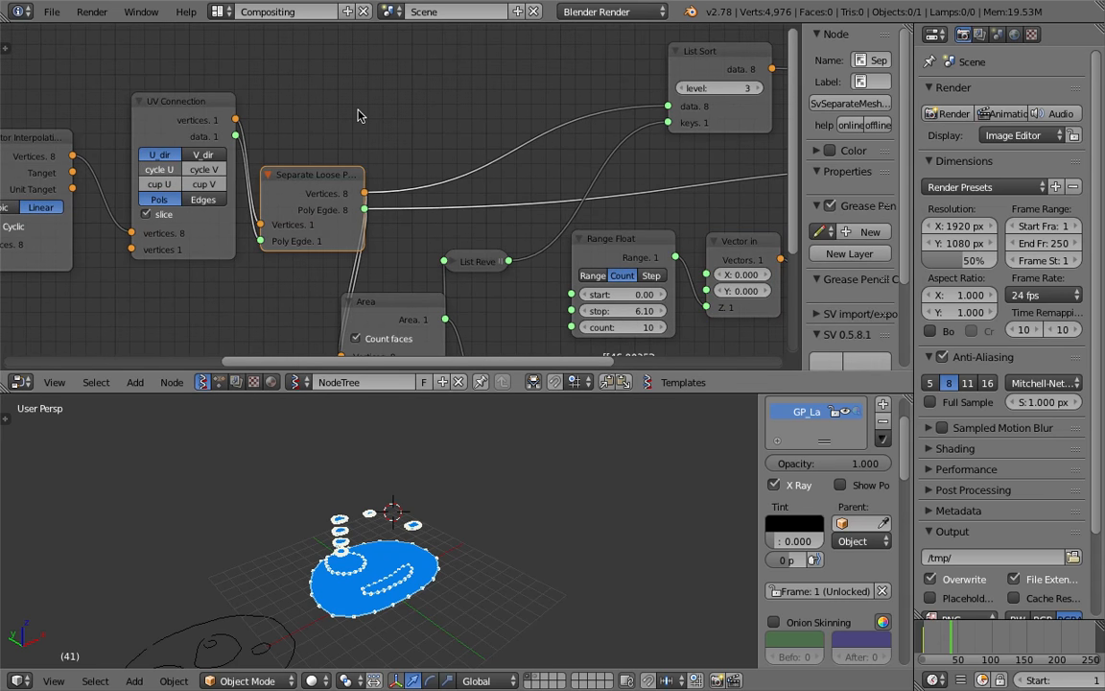
pyautogui.press('space')
pyautogui.click(312, 94)
pyautogui.moveTo(311, 181); pyautogui.dragTo(247, 259)
pyautogui.moveTo(276, 237); pyautogui.dragTo(314, 148, button='middle')
pyautogui.moveTo(305, 170); pyautogui.dragTo(372, 64)
pyautogui.moveTo(385, 74); pyautogui.dragTo(340, 107, button='middle')
# Add a List Length node fed by Separate Loose Parts' Vertices output, and relink Vertices directly to List Sort's data input
pyautogui.press('space')
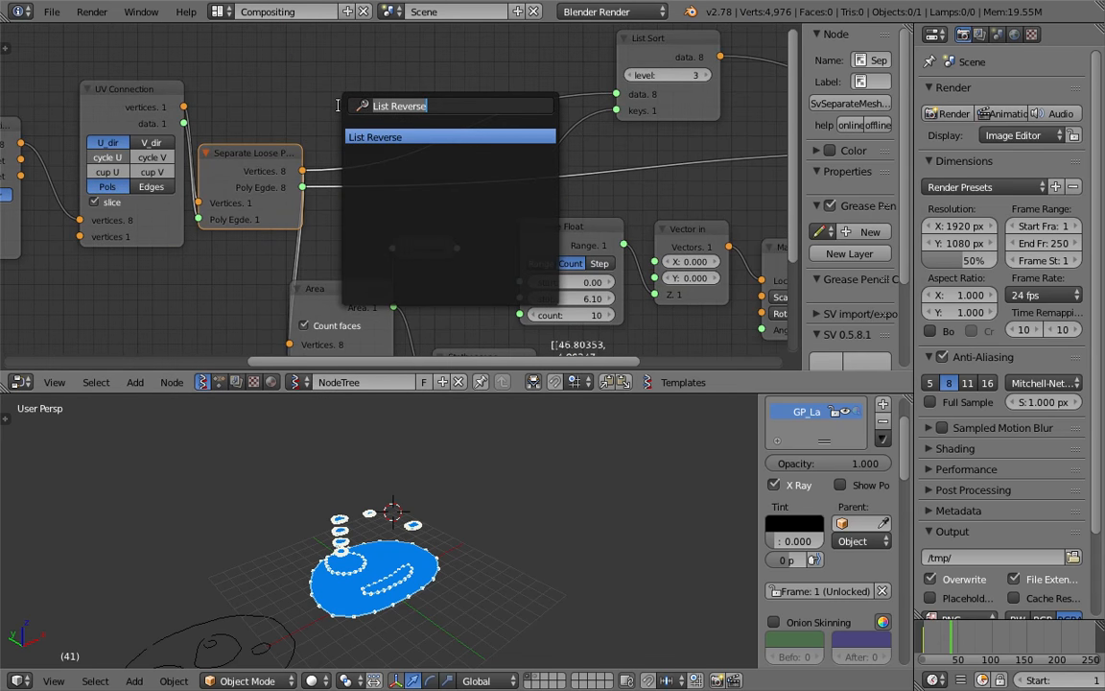
pyautogui.write('list l')
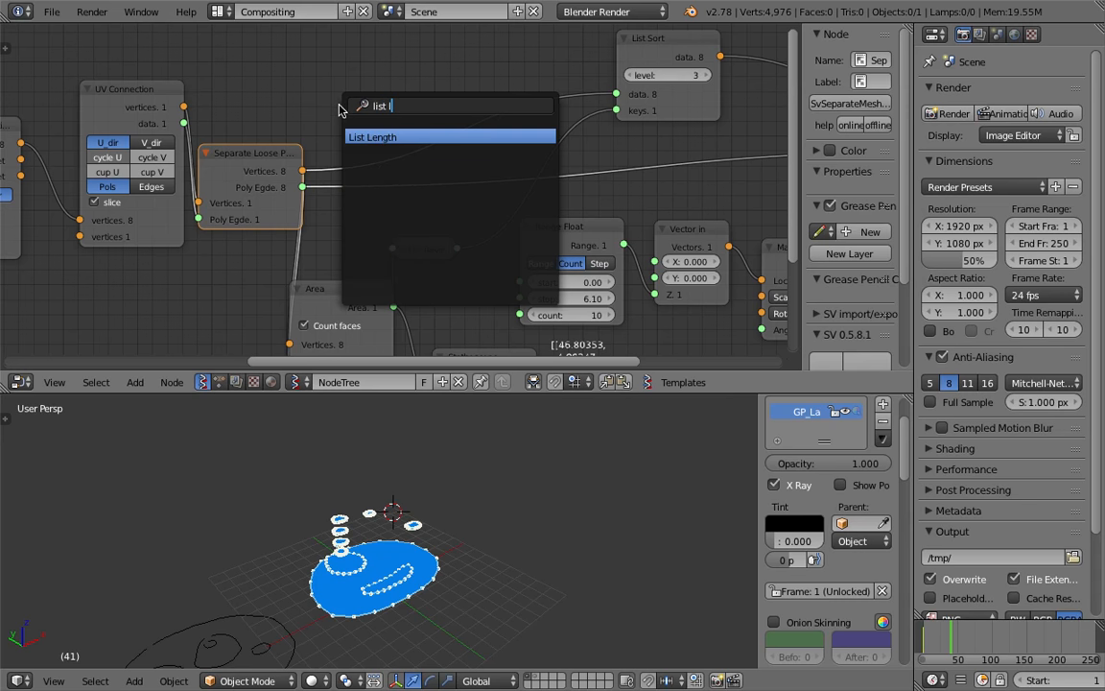
pyautogui.press('Return')
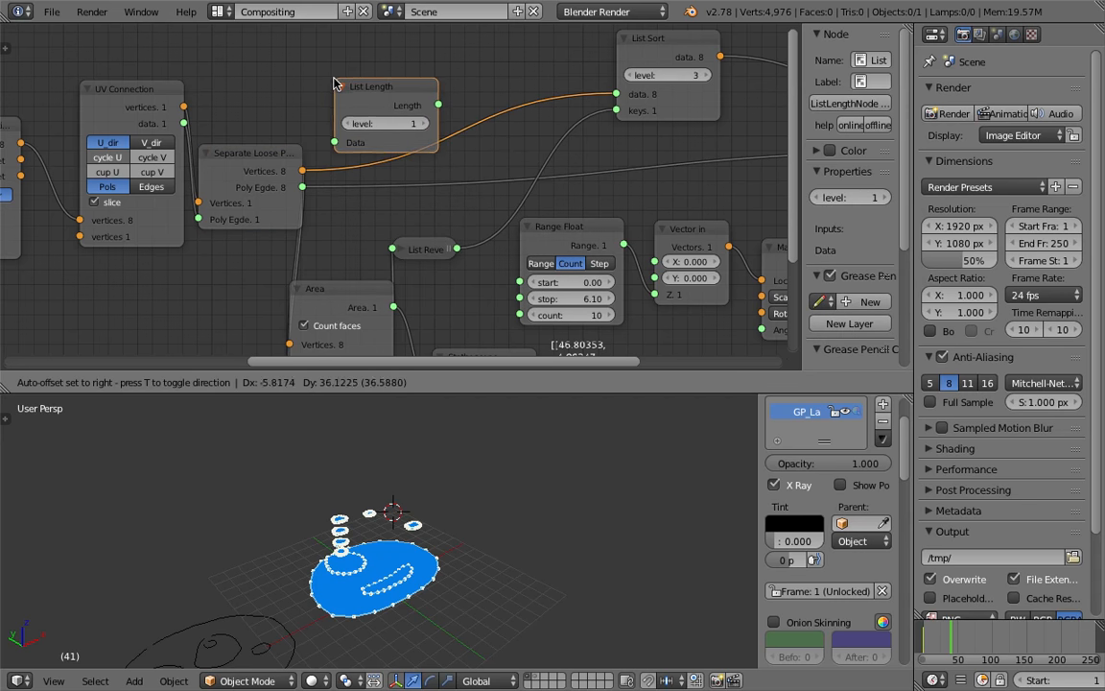
pyautogui.click(333, 83)
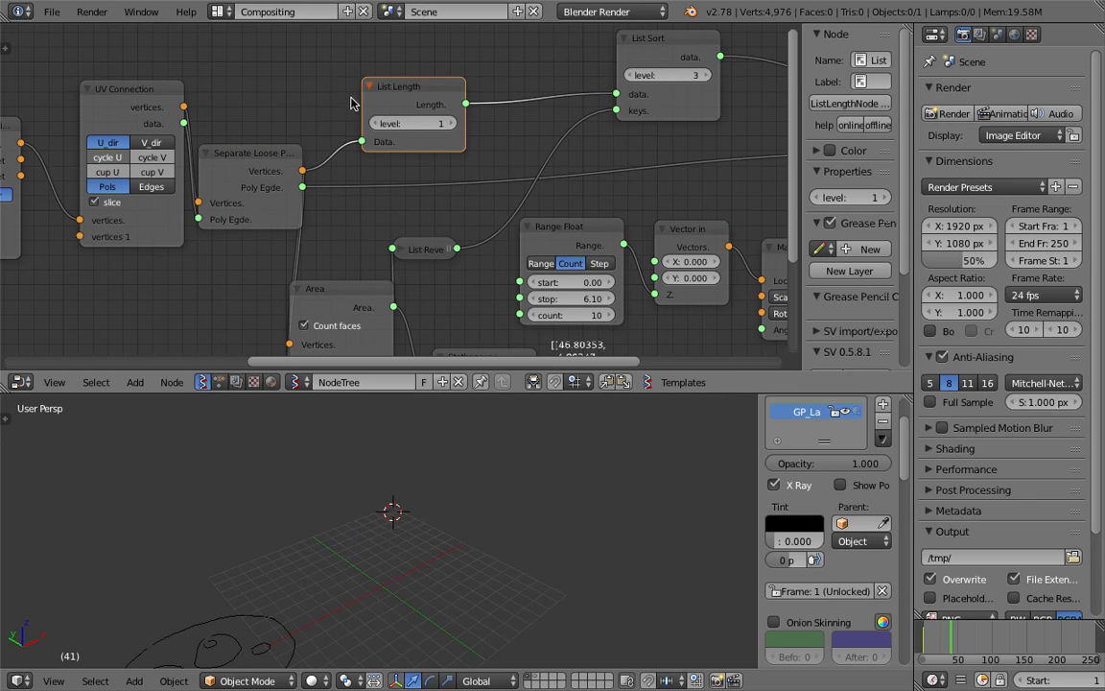
pyautogui.moveTo(305, 170); pyautogui.dragTo(618, 93)
# Link the List Length output to Range Float's count input and set the List Length level to 0
pyautogui.moveTo(427, 86); pyautogui.dragTo(514, 249)
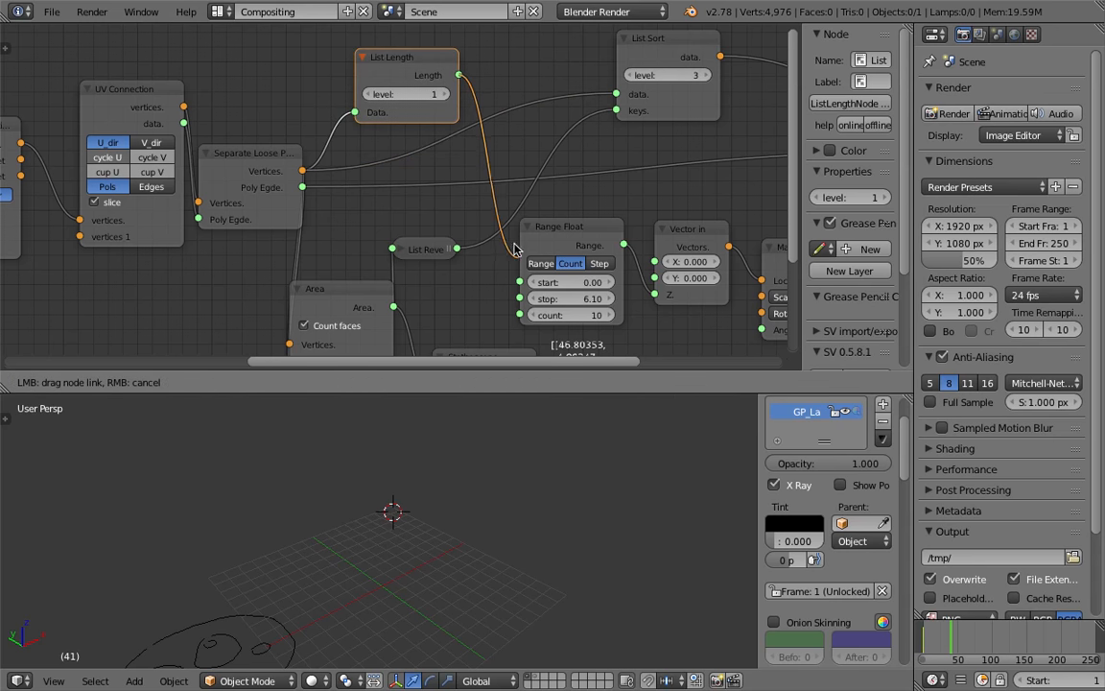
pyautogui.moveTo(518, 319); pyautogui.dragTo(519, 316)
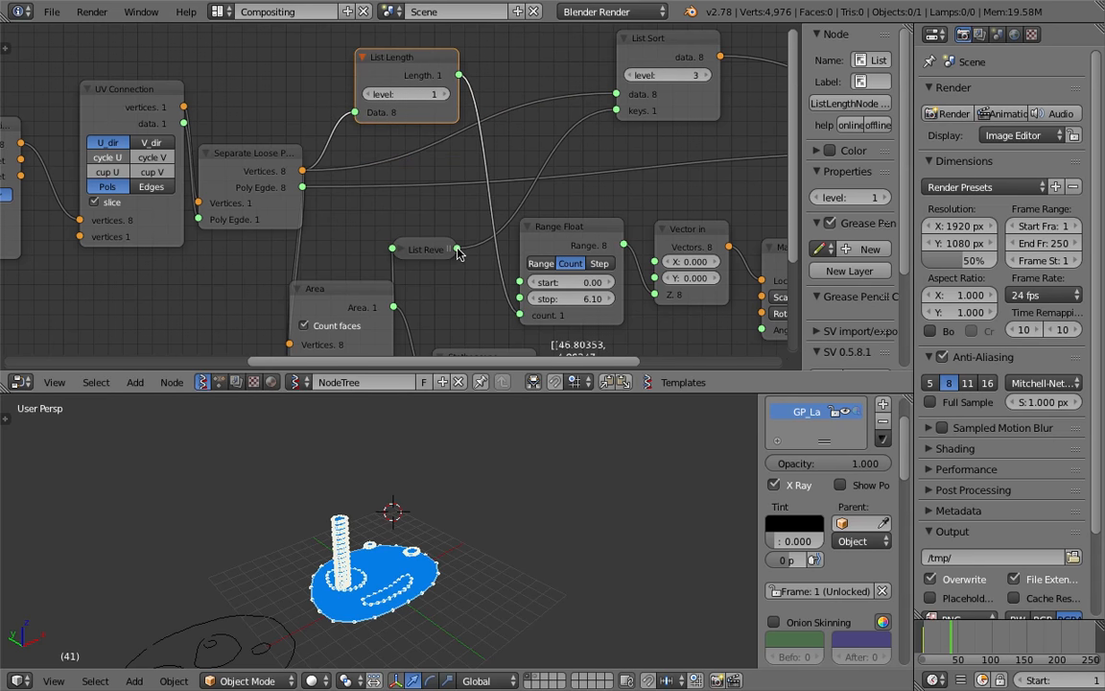
pyautogui.click(373, 95)
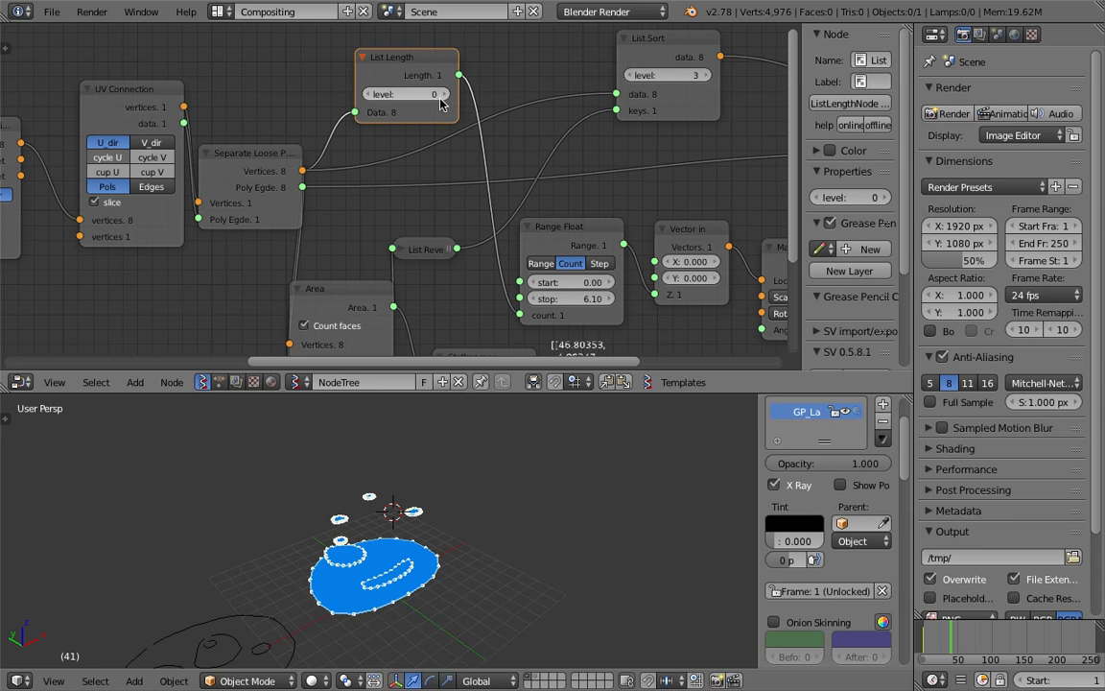
# View the stacked parts from the side and set the Range Float stop value to 4.00
pyautogui.moveTo(523, 547)
pyautogui.mouseDown(button='middle')
pyautogui.moveTo(484, 497)
pyautogui.moveTo(469, 589)
pyautogui.moveTo(469, 453)
pyautogui.moveTo(426, 451)
pyautogui.moveTo(459, 518)
pyautogui.moveTo(425, 508)
pyautogui.mouseUp(button='middle')
pyautogui.hotkey('ctrl', 's')
pyautogui.click(482, 503)
pyautogui.hotkey('ctrl', 's')
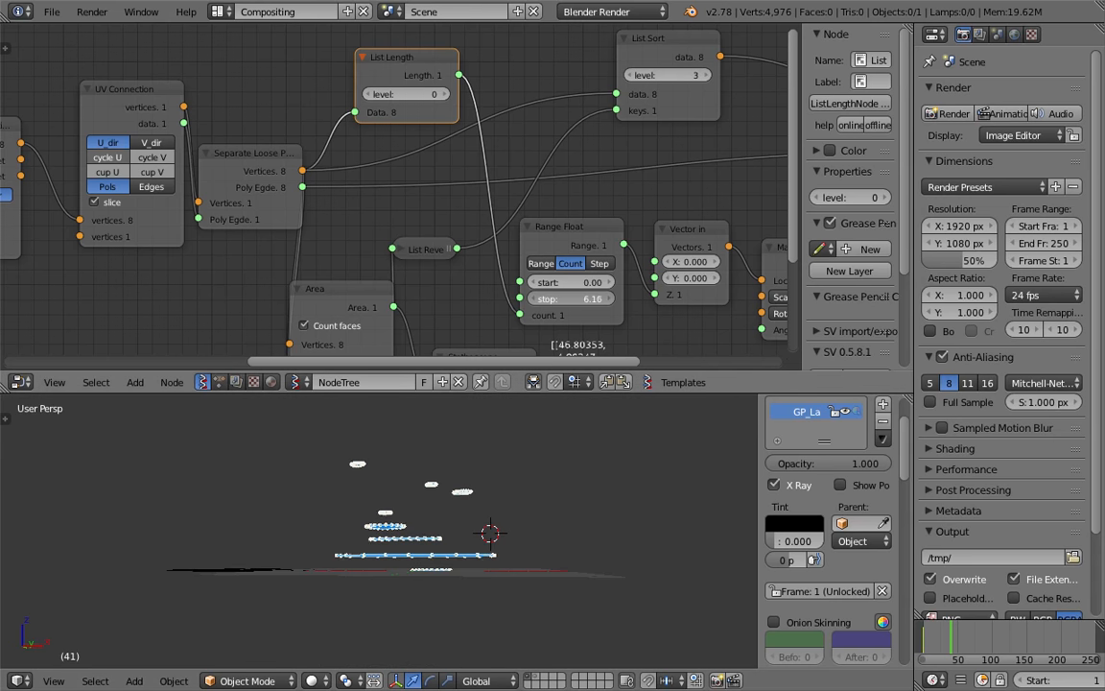
pyautogui.moveTo(573, 299)
pyautogui.mouseDown()
pyautogui.moveTo(622, 299)
pyautogui.moveTo(452, 298)
pyautogui.moveTo(575, 299)
pyautogui.mouseUp()
pyautogui.moveTo(520, 580)
pyautogui.mouseDown(button='middle')
pyautogui.moveTo(485, 524)
pyautogui.moveTo(510, 494)
pyautogui.moveTo(483, 510)
pyautogui.moveTo(496, 521)
pyautogui.moveTo(472, 525)
pyautogui.moveTo(514, 518)
pyautogui.moveTo(358, 523)
pyautogui.moveTo(457, 527)
pyautogui.moveTo(497, 516)
pyautogui.moveTo(480, 511)
pyautogui.mouseUp(button='middle')
# Check the area values in the Stethoscope readout and lower the Range Float stop value to 2.17
pyautogui.moveTo(506, 360); pyautogui.dragTo(407, 244, button='middle')
pyautogui.click(407, 244)
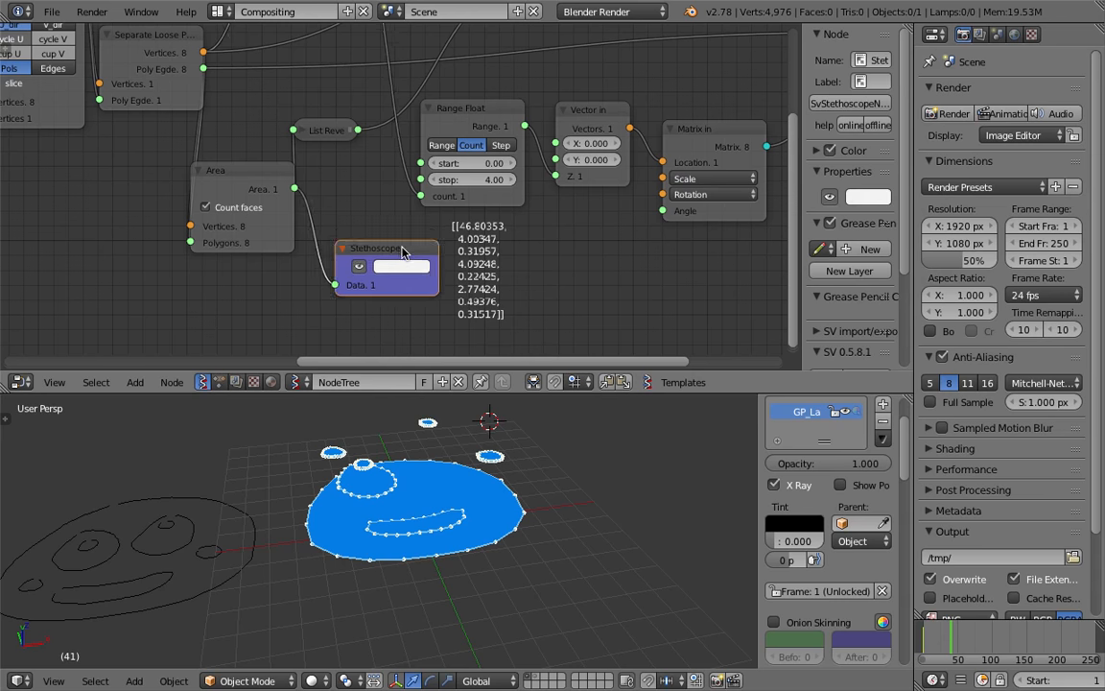
pyautogui.scroll(2, 443, 278)
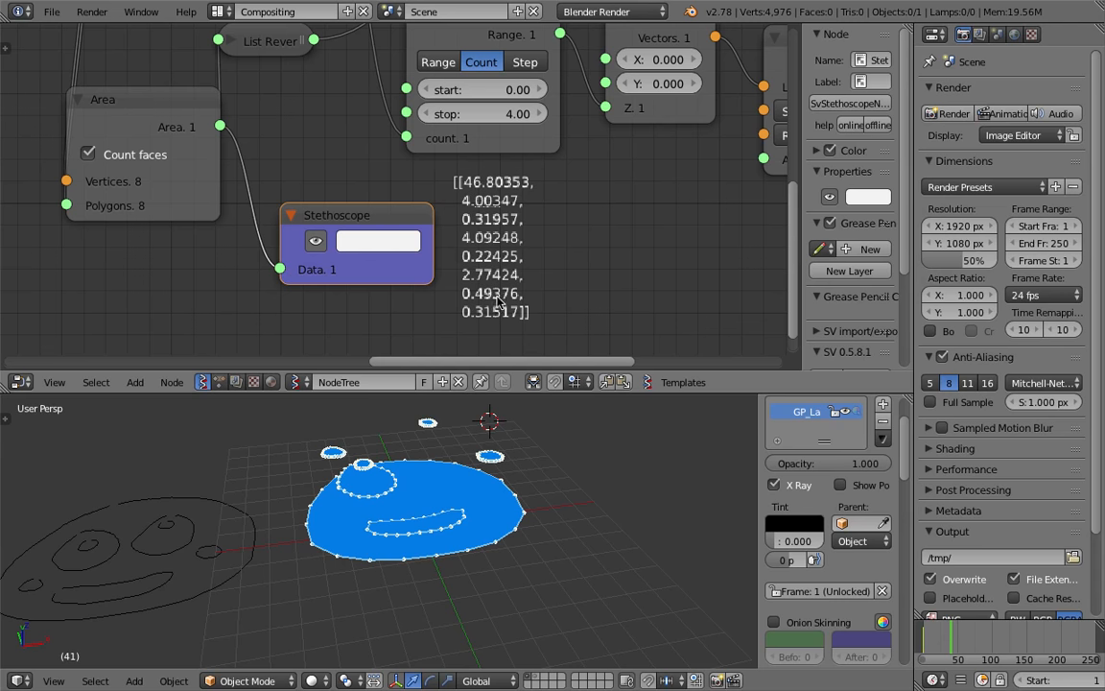
pyautogui.scroll(-2, 452, 168)
pyautogui.moveTo(452, 168); pyautogui.dragTo(441, 245, button='middle')
pyautogui.moveTo(475, 208)
pyautogui.mouseDown()
pyautogui.moveTo(427, 208)
pyautogui.moveTo(495, 197)
pyautogui.mouseUp()
pyautogui.moveTo(435, 426); pyautogui.dragTo(464, 543, button='middle')
pyautogui.scroll(3, 451, 521)
pyautogui.scroll(-1, 578, 304)
pyautogui.scroll(-2, 579, 304)
pyautogui.moveTo(564, 242); pyautogui.dragTo(409, 243, button='middle')
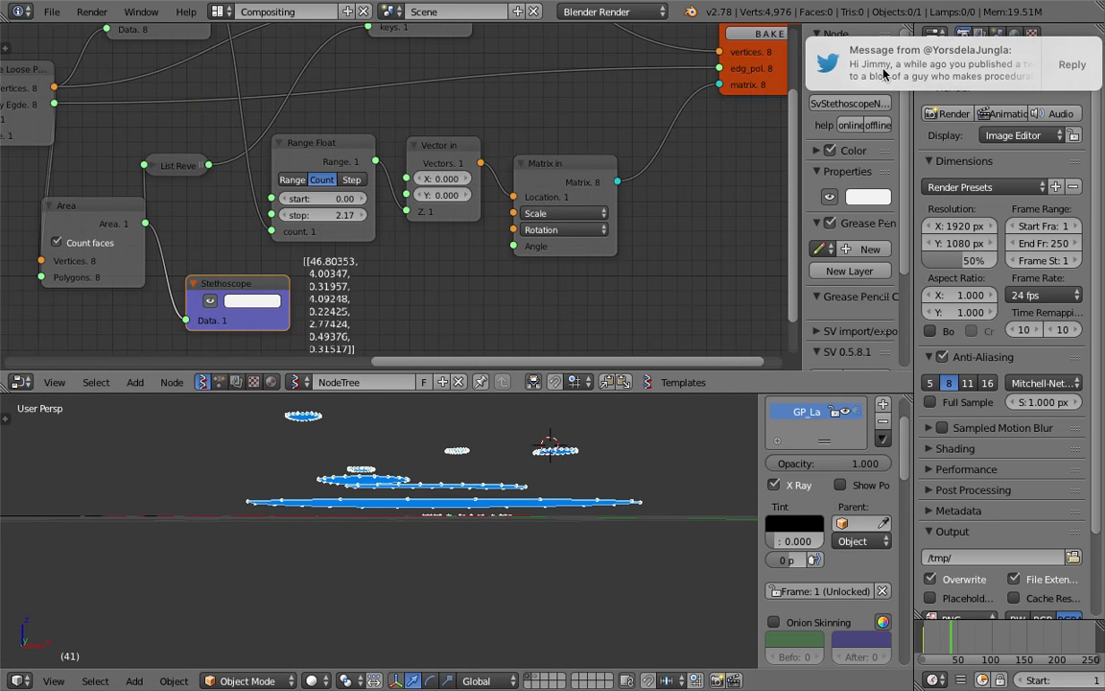
# Reposition the Matrix in, Vector in and Range Float nodes, and set the Range Float stop value to 2.53
pyautogui.moveTo(699, 165); pyautogui.dragTo(676, 168, button='middle')
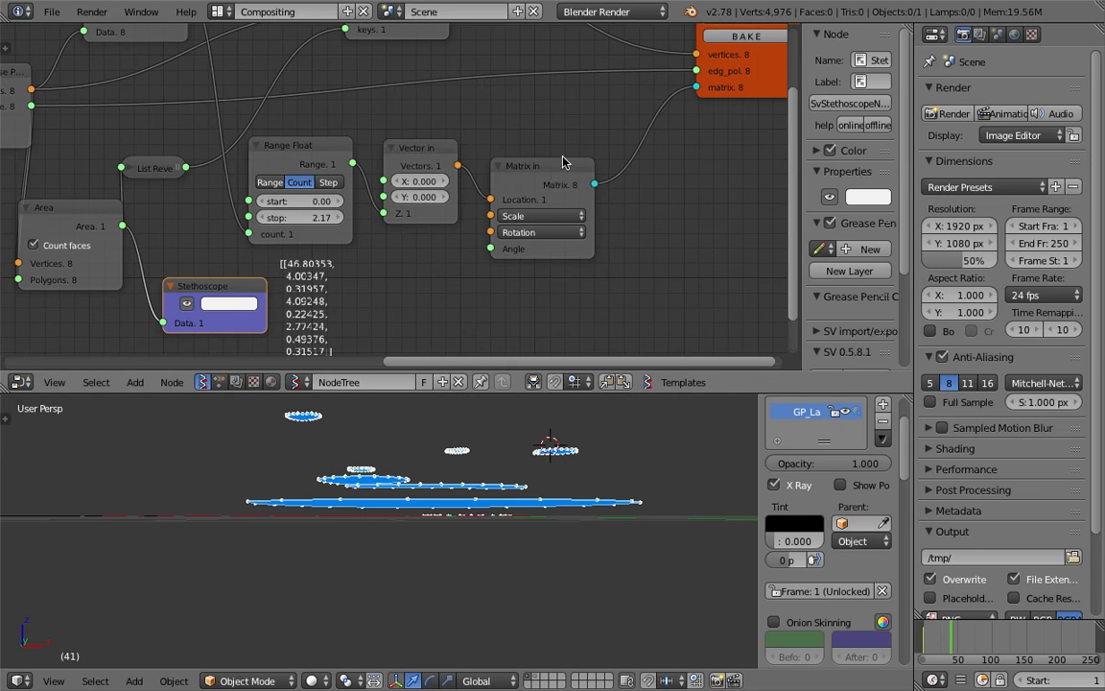
pyautogui.moveTo(545, 179); pyautogui.dragTo(576, 161)
pyautogui.moveTo(466, 182); pyautogui.dragTo(515, 136, button='middle')
pyautogui.moveTo(434, 132); pyautogui.dragTo(458, 125)
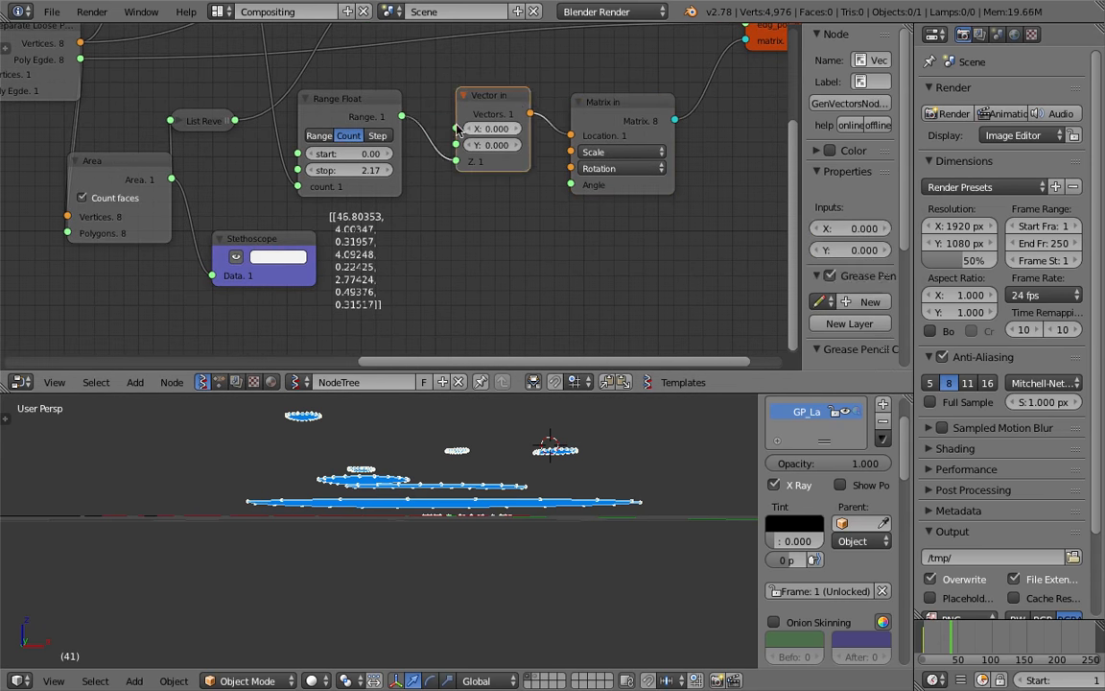
pyautogui.moveTo(372, 113); pyautogui.dragTo(411, 106)
pyautogui.hotkey('ctrl', 's')
pyautogui.click(346, 143)
pyautogui.moveTo(383, 165)
pyautogui.mouseDown()
pyautogui.moveTo(446, 165)
pyautogui.moveTo(345, 165)
pyautogui.moveTo(394, 165)
pyautogui.mouseUp()
# Nudge the Area node away from the Stethoscope and try turning off its Count faces option
pyautogui.moveTo(225, 108); pyautogui.dragTo(336, 183, button='middle')
pyautogui.click(305, 176)
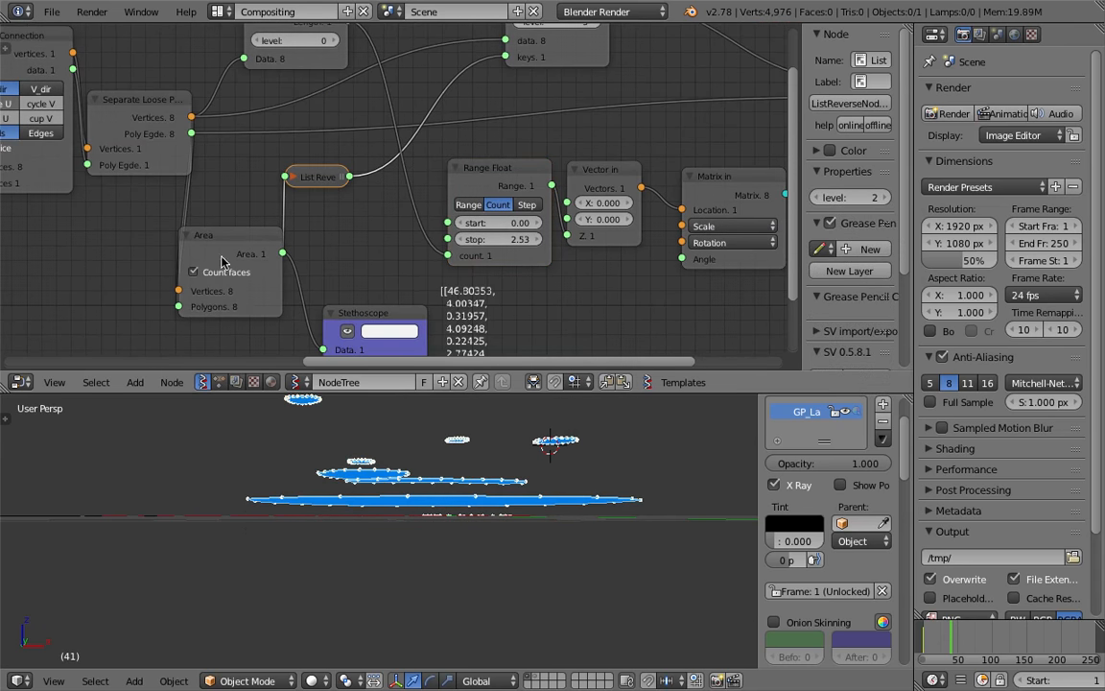
pyautogui.moveTo(226, 276); pyautogui.dragTo(218, 269)
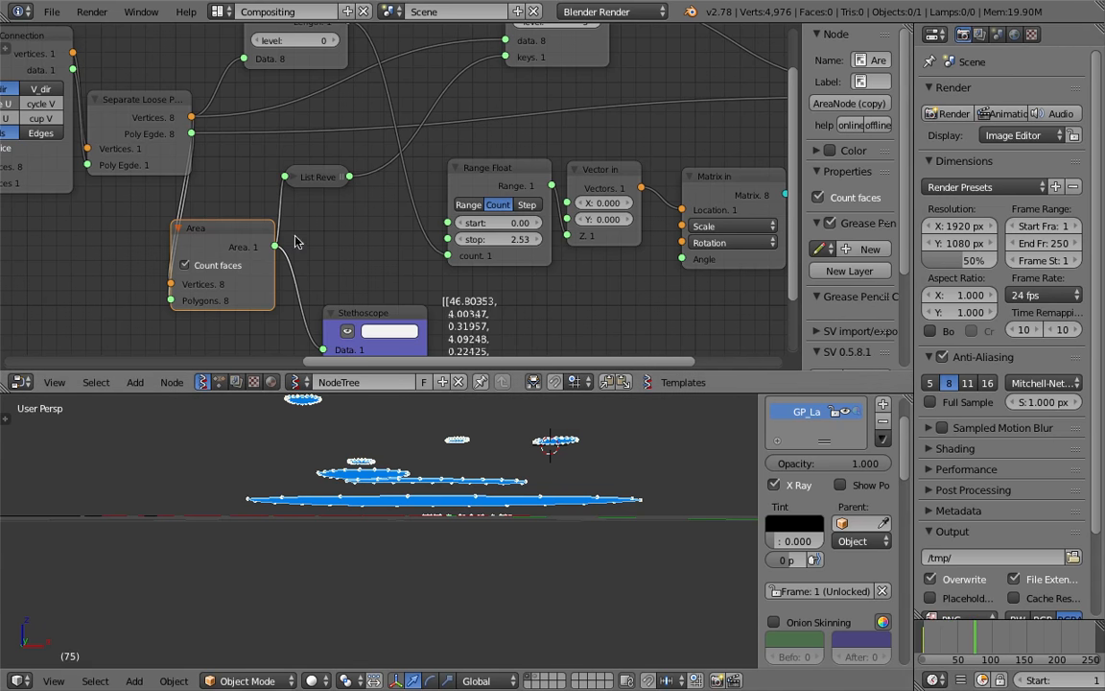
pyautogui.click(185, 265)
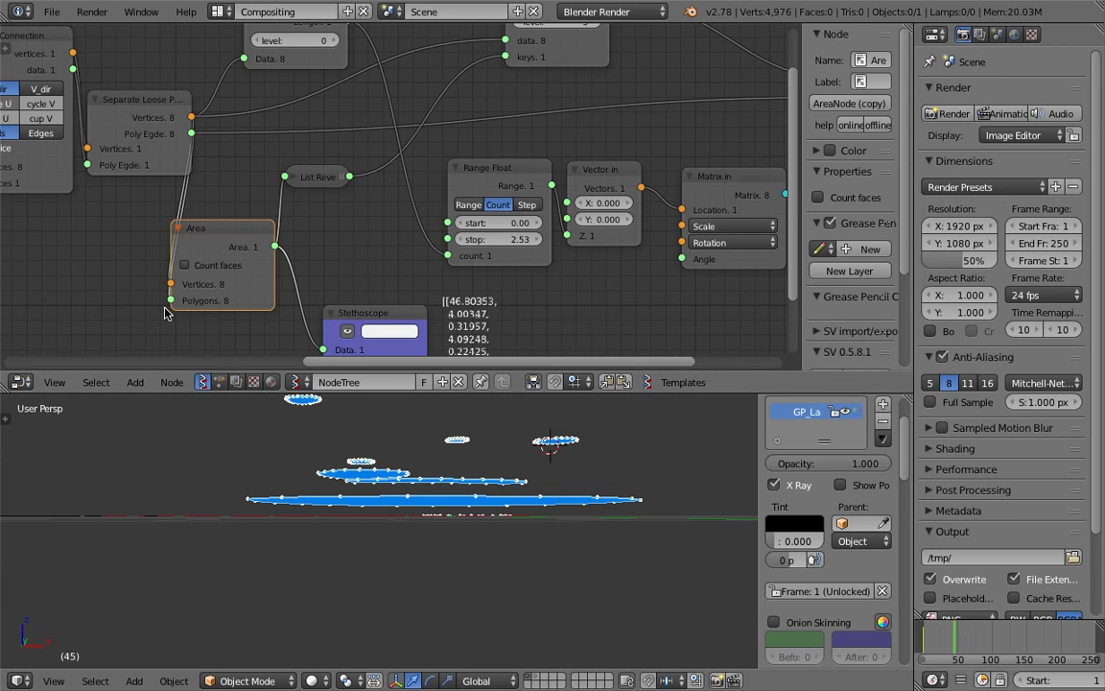
# Link the Area output directly to List Sort's keys input, bypassing the List Reverse node
pyautogui.moveTo(323, 181); pyautogui.dragTo(337, 192)
pyautogui.moveTo(276, 246); pyautogui.dragTo(399, 151)
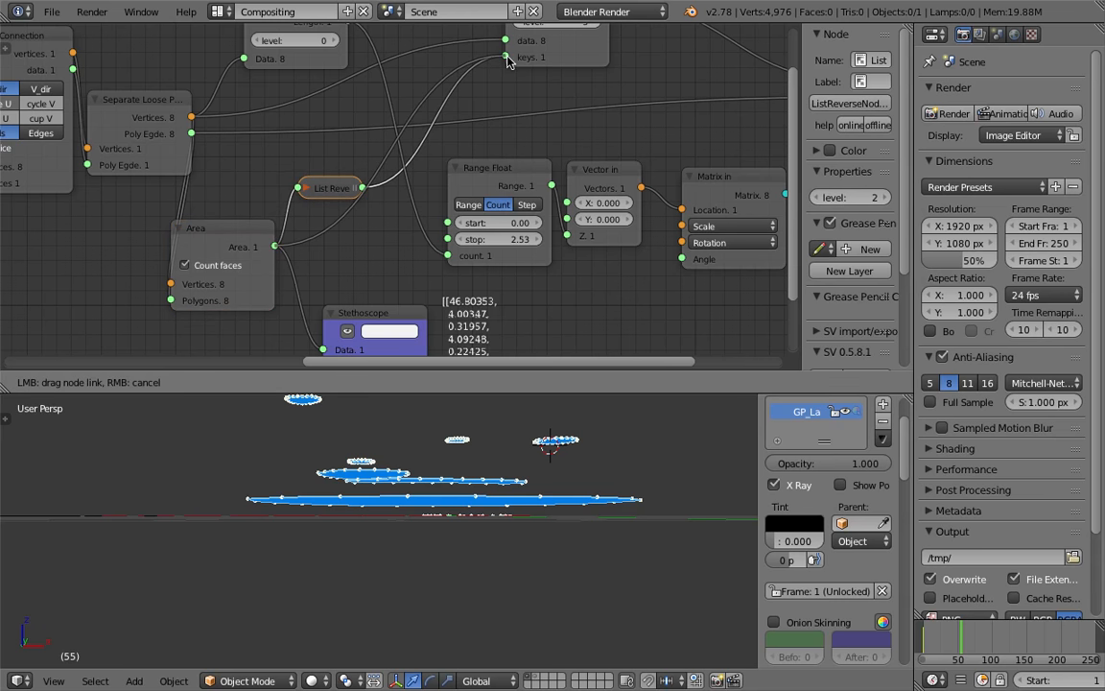
pyautogui.moveTo(509, 60); pyautogui.dragTo(505, 57)
pyautogui.moveTo(537, 461); pyautogui.dragTo(544, 494, button='middle')
pyautogui.moveTo(486, 107); pyautogui.dragTo(421, 179, button='middle')
# Delete the disconnected List Reverse node
pyautogui.moveTo(270, 260); pyautogui.dragTo(236, 255)
pyautogui.scroll(1, 237, 254)
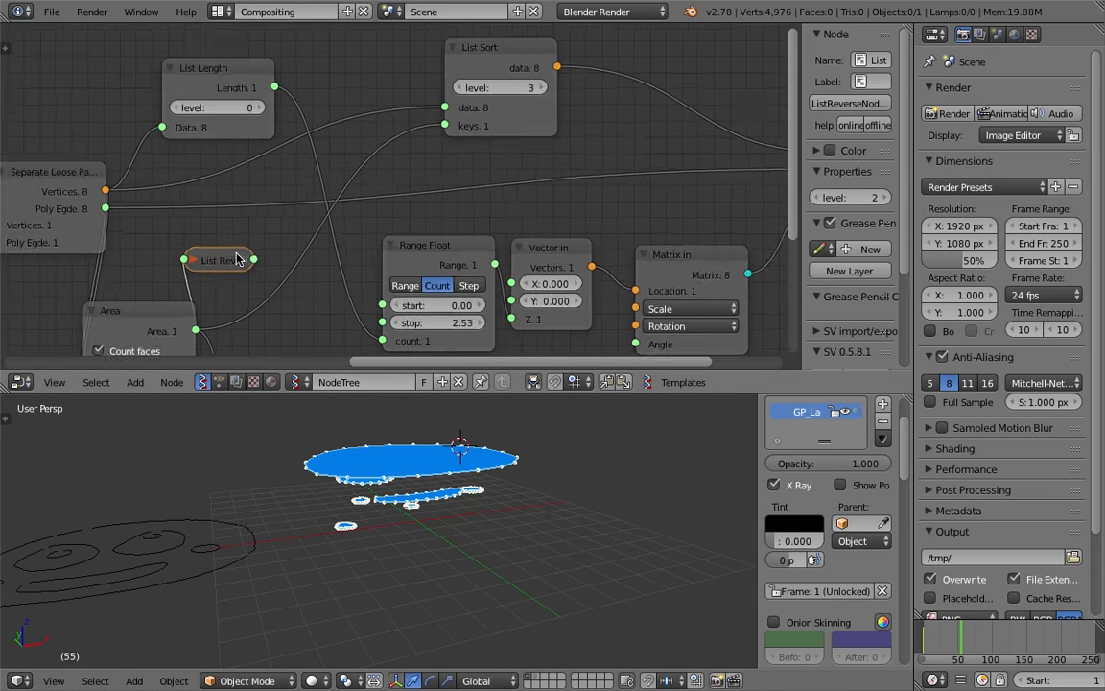
pyautogui.scroll(1, 237, 259)
pyautogui.press('x')
pyautogui.moveTo(328, 152); pyautogui.dragTo(323, 148, button='middle')
pyautogui.hotkey('ctrl', 's')
pyautogui.click(325, 149)
# Set the Range Float stop value to -3.86 to reverse the stacking direction
pyautogui.moveTo(406, 148); pyautogui.dragTo(341, 69, button='middle')
pyautogui.moveTo(474, 222); pyautogui.dragTo(449, 167, button='middle')
pyautogui.moveTo(358, 223); pyautogui.dragTo(144, 211)
pyautogui.moveTo(513, 518)
pyautogui.mouseDown(button='middle')
pyautogui.moveTo(540, 486)
pyautogui.moveTo(432, 566)
pyautogui.moveTo(498, 576)
pyautogui.moveTo(548, 605)
pyautogui.moveTo(459, 600)
pyautogui.moveTo(474, 558)
pyautogui.moveTo(489, 558)
pyautogui.moveTo(465, 472)
pyautogui.moveTo(450, 476)
pyautogui.moveTo(455, 487)
pyautogui.mouseUp(button='middle')
pyautogui.hotkey('ctrl', 's')
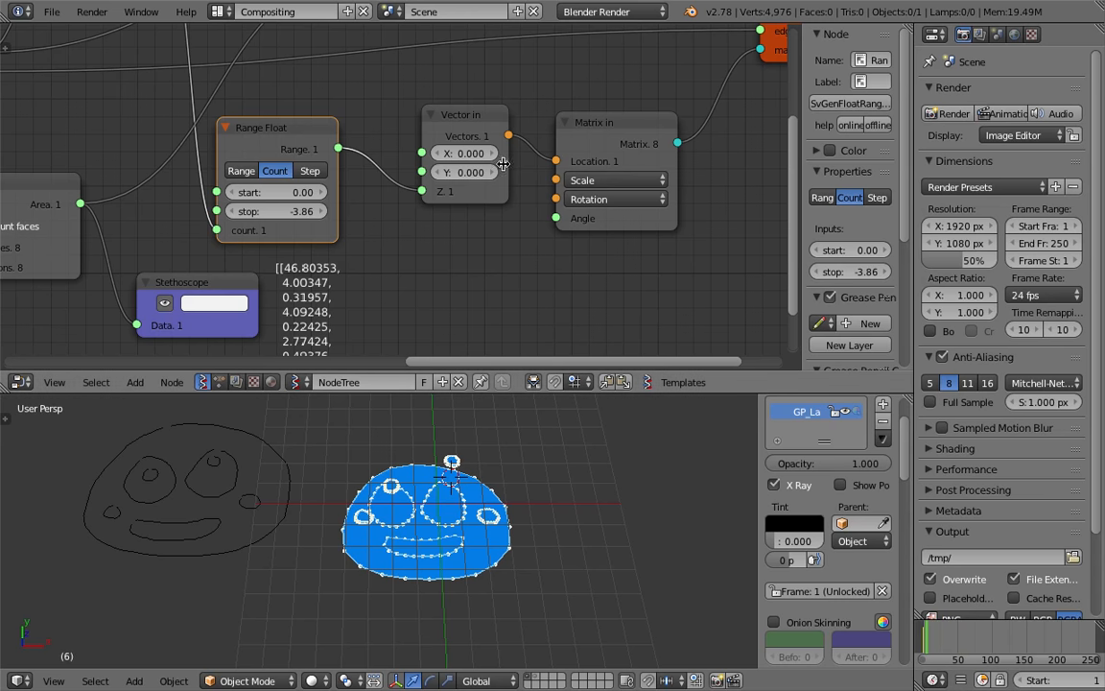
# Move the Matrix in node away from Vector in and set the Range Float stop value to -0.53
pyautogui.moveTo(605, 137); pyautogui.dragTo(633, 121)
pyautogui.scroll(-1, 624, 123)
pyautogui.moveTo(297, 184); pyautogui.dragTo(301, 178, button='middle')
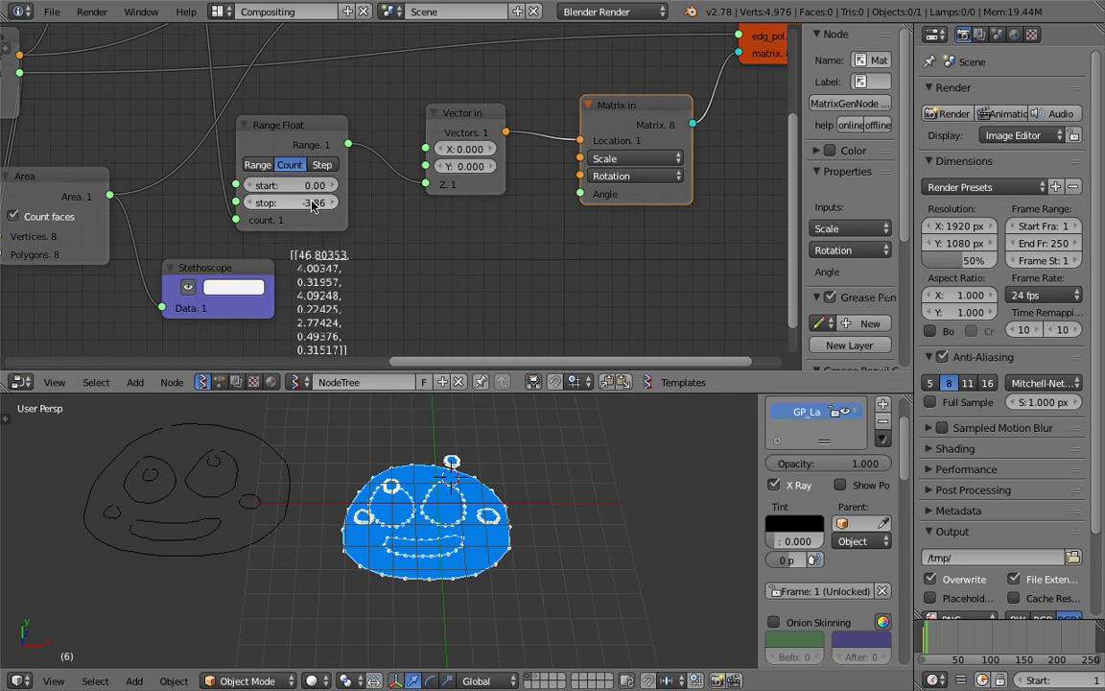
pyautogui.moveTo(290, 203); pyautogui.dragTo(376, 203)
# Move the Matrix in node closer to the viewer node, widening the gap after Vector in
pyautogui.moveTo(679, 94); pyautogui.dragTo(419, 190, button='middle')
pyautogui.click(595, 95)
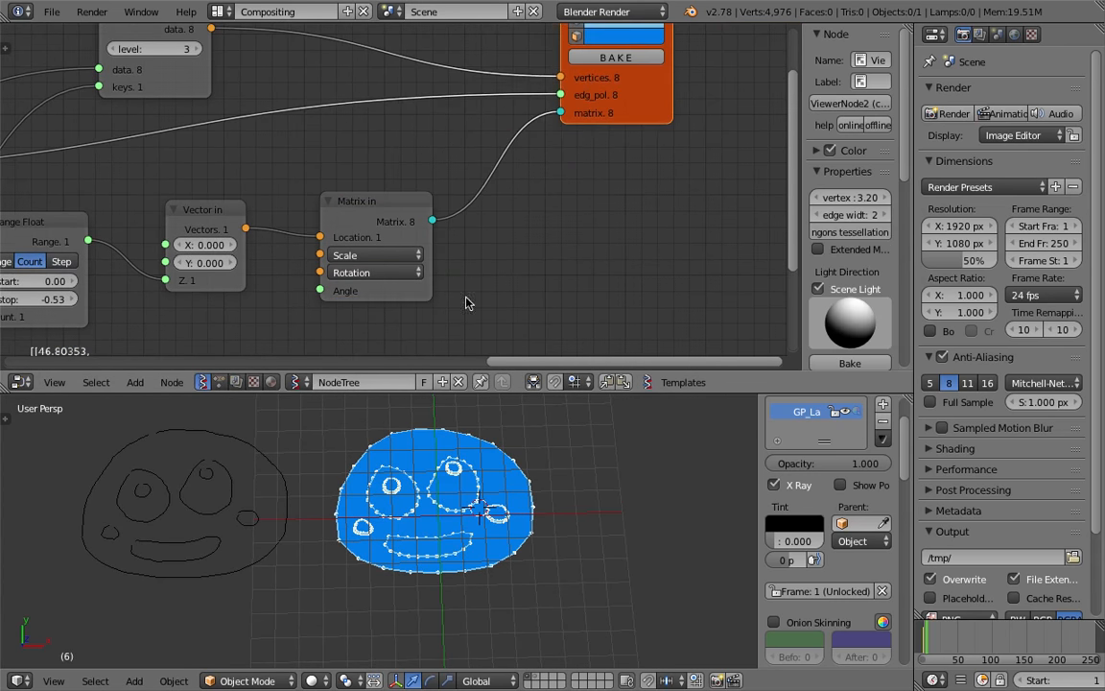
pyautogui.moveTo(379, 221); pyautogui.dragTo(445, 187)
pyautogui.scroll(1, 578, 204)
pyautogui.hotkey('ctrl', 's')
pyautogui.click(580, 206)
pyautogui.moveTo(296, 267); pyautogui.dragTo(341, 260, button='middle')
# Add a Vector Math node near the Vector in and Matrix in nodes
pyautogui.hotkey('shift', 'a')
pyautogui.click(345, 267)
pyautogui.write('vec')
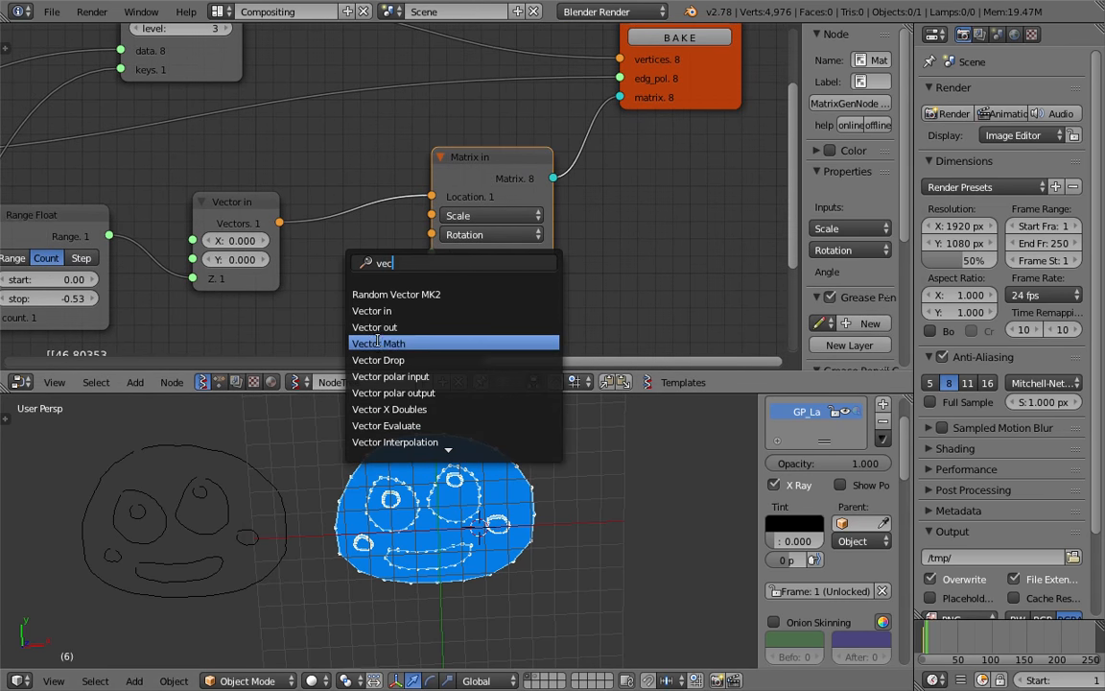
pyautogui.press('Return')
pyautogui.click(307, 244)
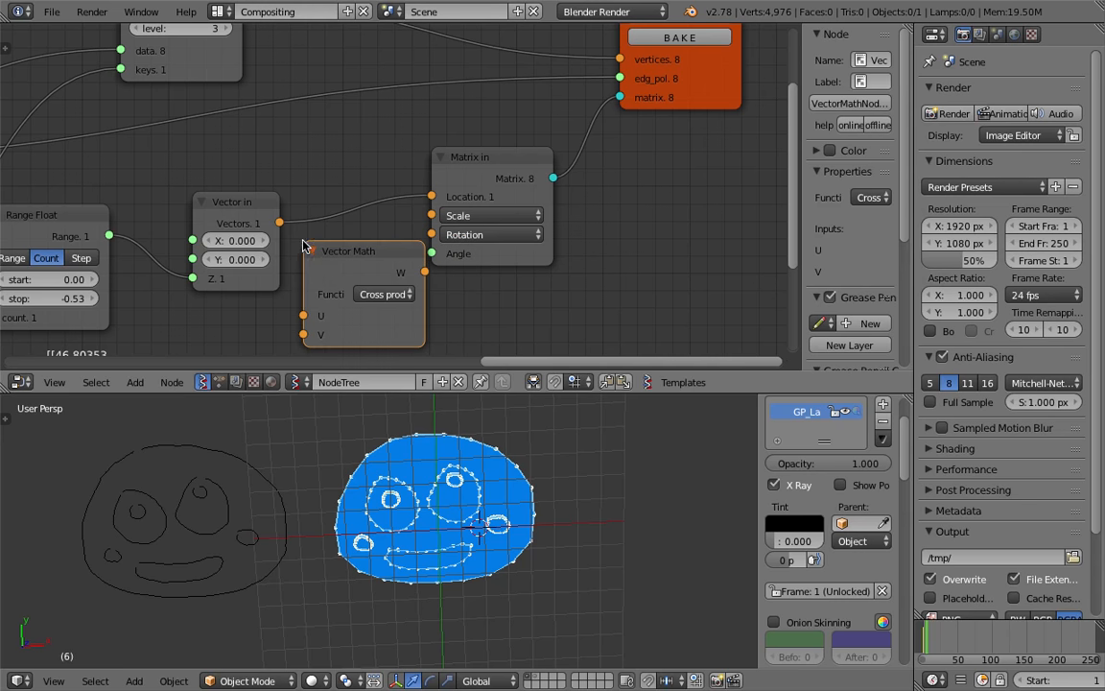
# Move the Matrix in node farther from Vector in and shift the Vector Math node into the gap
pyautogui.moveTo(489, 182); pyautogui.dragTo(547, 154)
pyautogui.moveTo(468, 177); pyautogui.dragTo(508, 153, button='middle')
pyautogui.moveTo(423, 228); pyautogui.dragTo(458, 216)
pyautogui.moveTo(490, 241); pyautogui.dragTo(504, 221, button='middle')
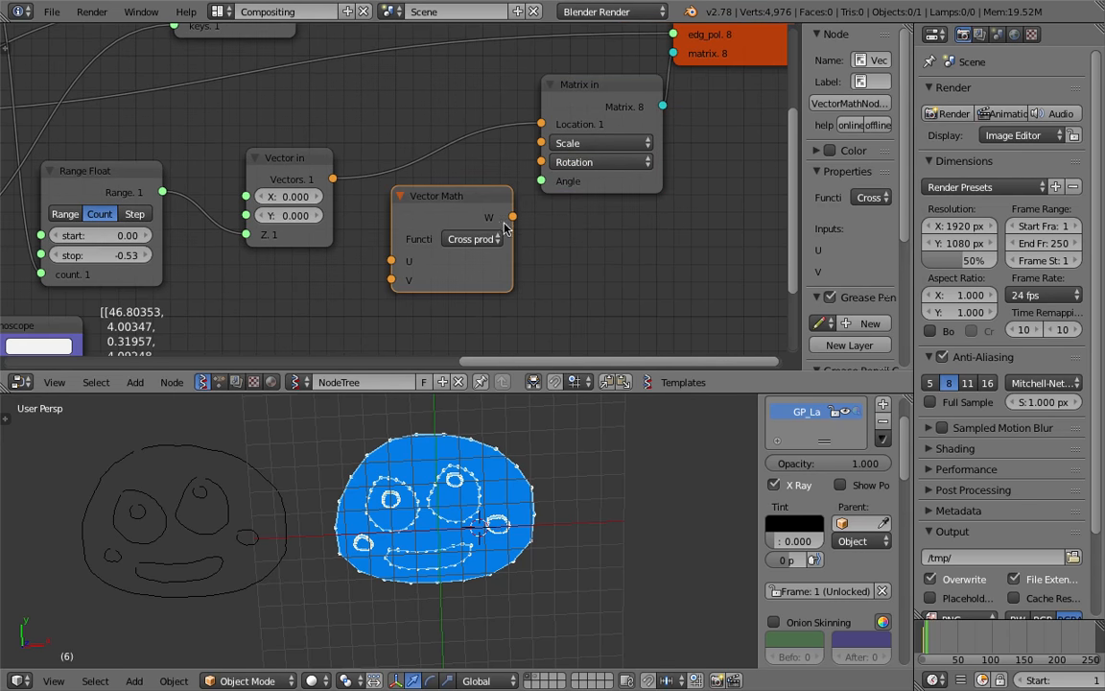
# Insert a Randomize input vertices node into the link between Vector in and Matrix in's Location input
pyautogui.hotkey('shift', 'a')
pyautogui.click(575, 243)
pyautogui.write('vec')
pyautogui.press('BackSpace')
pyautogui.press('BackSpace')
pyautogui.press('BackSpace')
pyautogui.write('random')
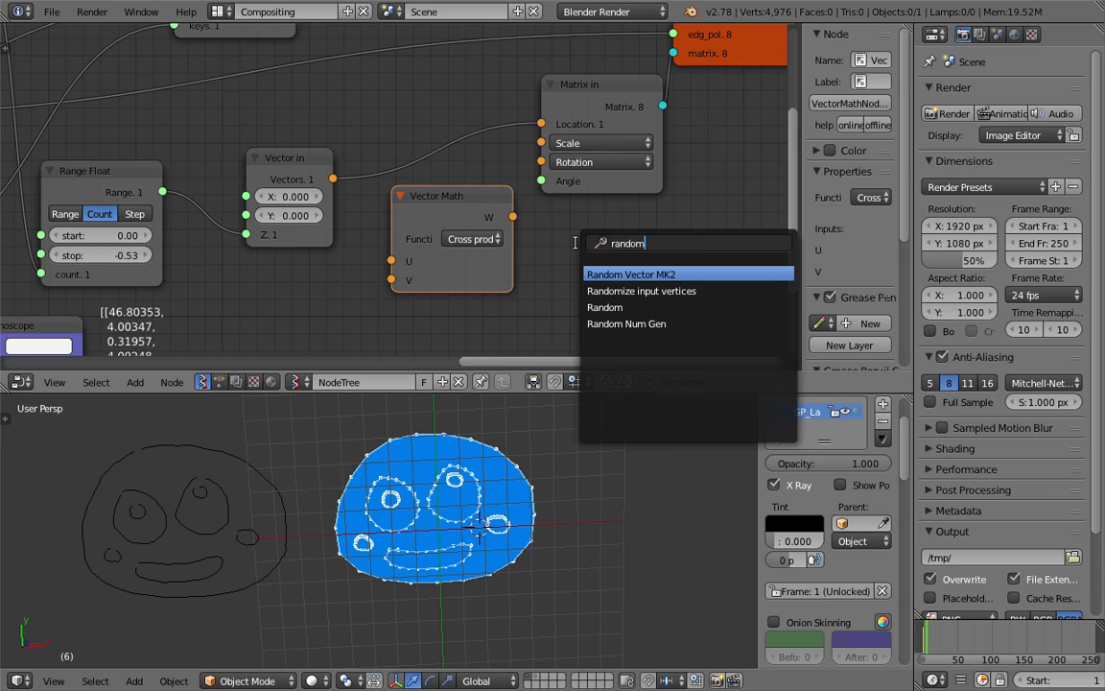
pyautogui.press('Down')
pyautogui.press('Return')
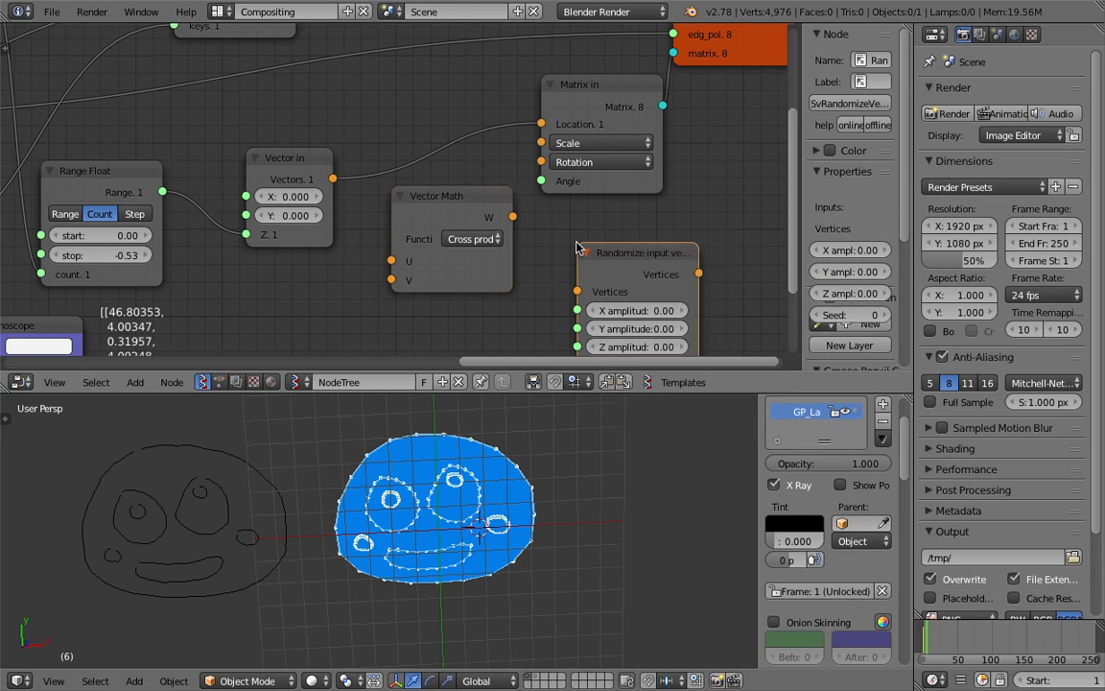
pyautogui.click(428, 129)
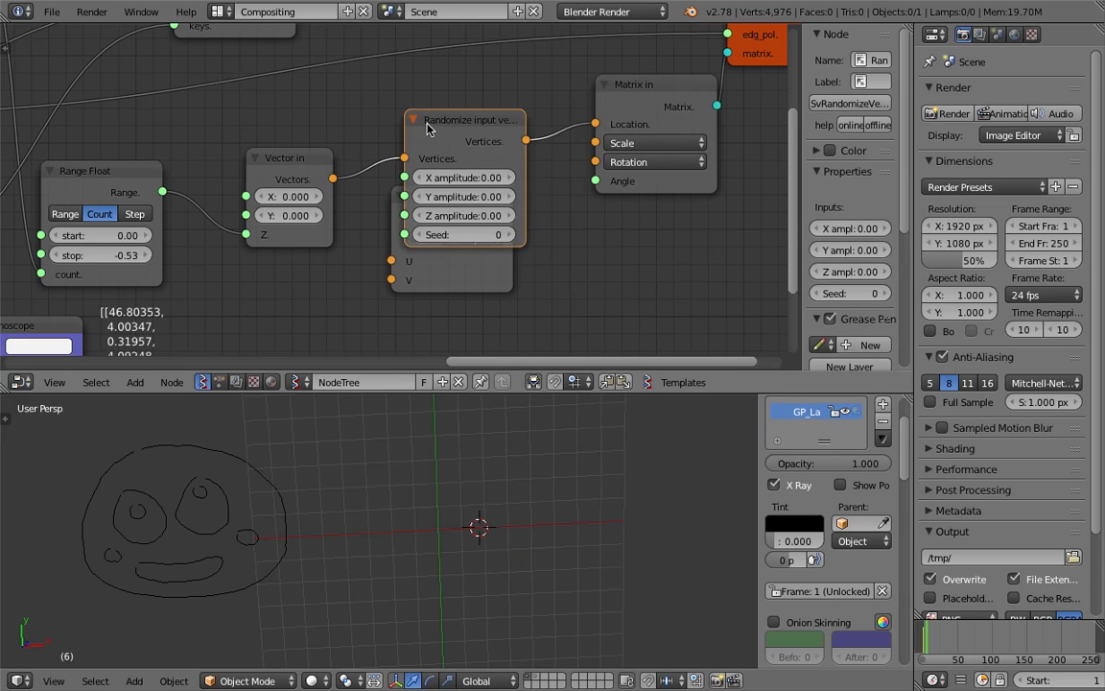
# Set the Randomize node's X amplitude to 0.24 and Y amplitude to 0.27, and delete the unused Vector Math node
pyautogui.moveTo(470, 178)
pyautogui.mouseDown()
pyautogui.moveTo(494, 179)
pyautogui.moveTo(489, 196)
pyautogui.moveTo(471, 196)
pyautogui.moveTo(493, 190)
pyautogui.moveTo(475, 211)
pyautogui.mouseUp()
pyautogui.click(484, 286)
pyautogui.press('x')
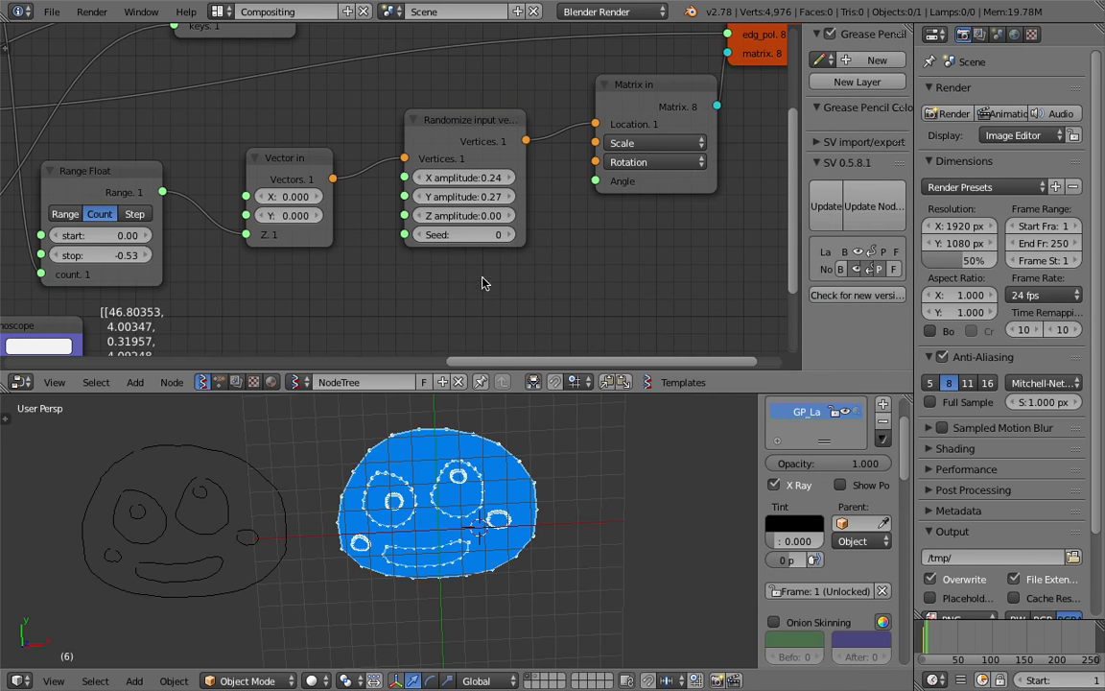
# Vary the seed of the Randomize input vertices node, trying 33 before settling on 59
pyautogui.moveTo(478, 246); pyautogui.dragTo(514, 247)
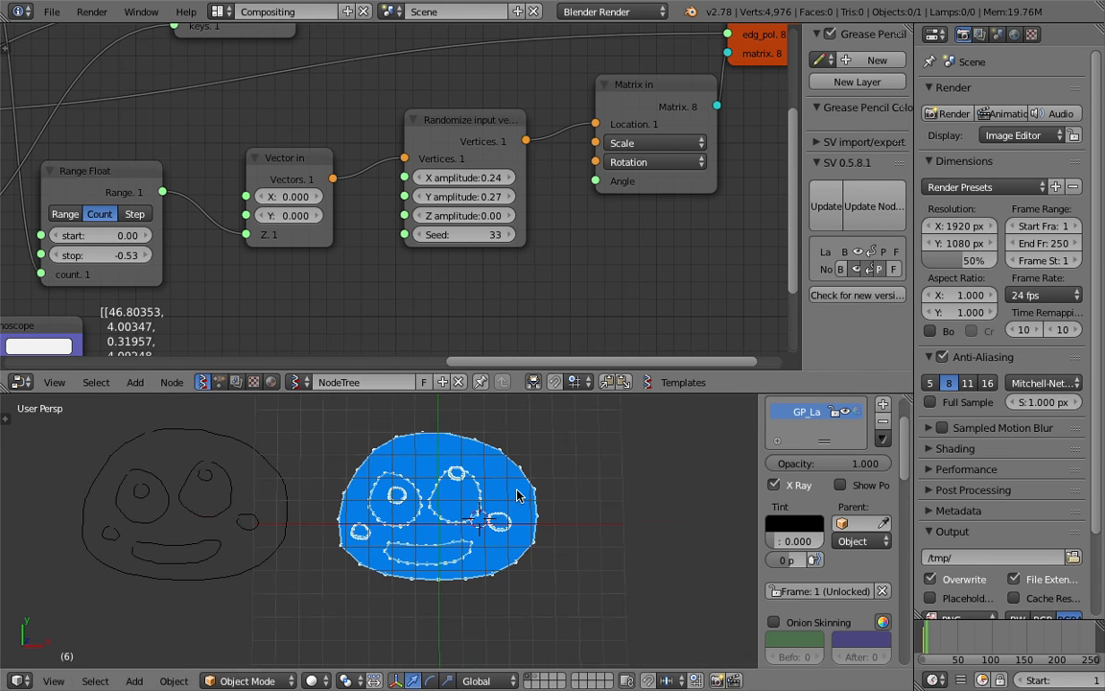
pyautogui.scroll(2, 519, 495)
pyautogui.moveTo(513, 491); pyautogui.dragTo(514, 483, button='middle')
pyautogui.moveTo(475, 244)
pyautogui.mouseDown()
pyautogui.moveTo(546, 244)
pyautogui.moveTo(508, 245)
pyautogui.mouseUp()
pyautogui.scroll(-2, 595, 265)
pyautogui.moveTo(672, 280); pyautogui.dragTo(566, 297, button='middle')
pyautogui.moveTo(384, 257); pyautogui.dragTo(355, 256)
pyautogui.moveTo(501, 496)
pyautogui.mouseDown(button='middle')
pyautogui.moveTo(518, 465)
pyautogui.moveTo(525, 516)
pyautogui.mouseUp(button='middle')
pyautogui.moveTo(533, 181); pyautogui.dragTo(498, 208, button='middle')
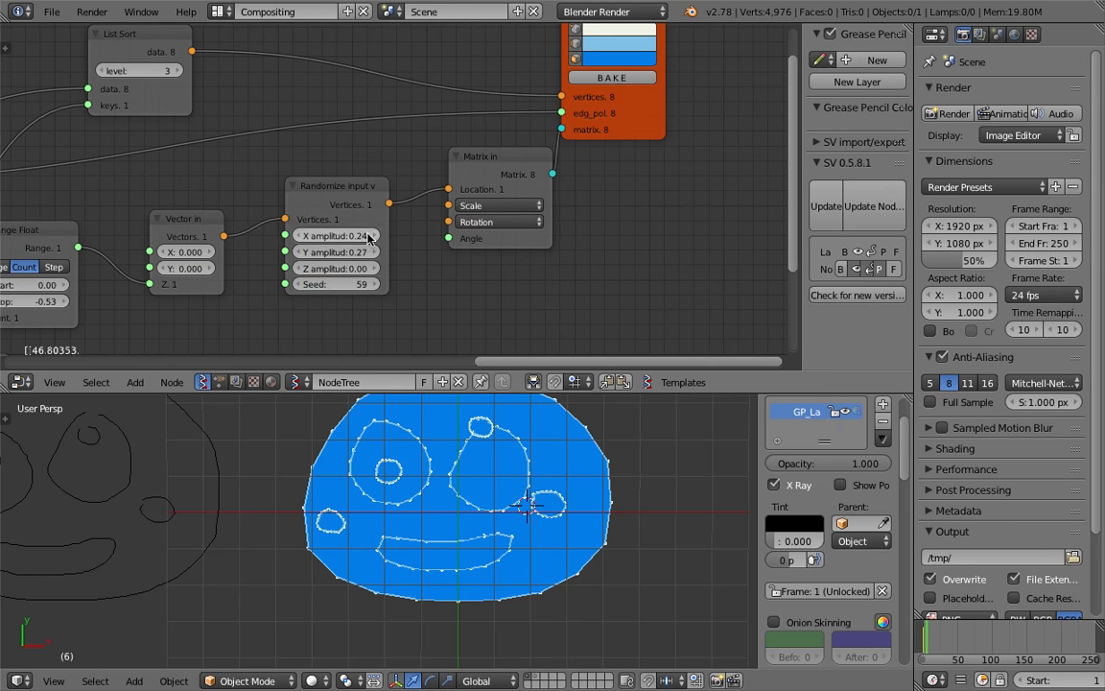
# Set the Randomize input vertices node's X amplitude to 0.06, Y amplitude to 0.03 and seed to 324
pyautogui.moveTo(336, 243); pyautogui.dragTo(298, 244)
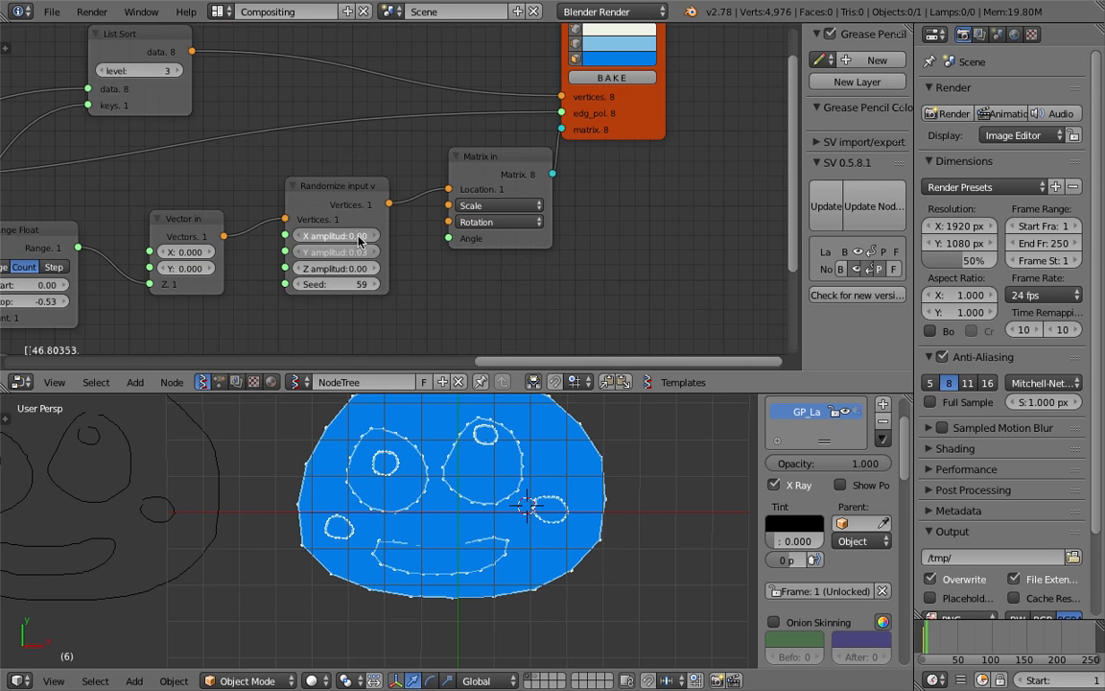
pyautogui.moveTo(346, 292); pyautogui.dragTo(437, 285)
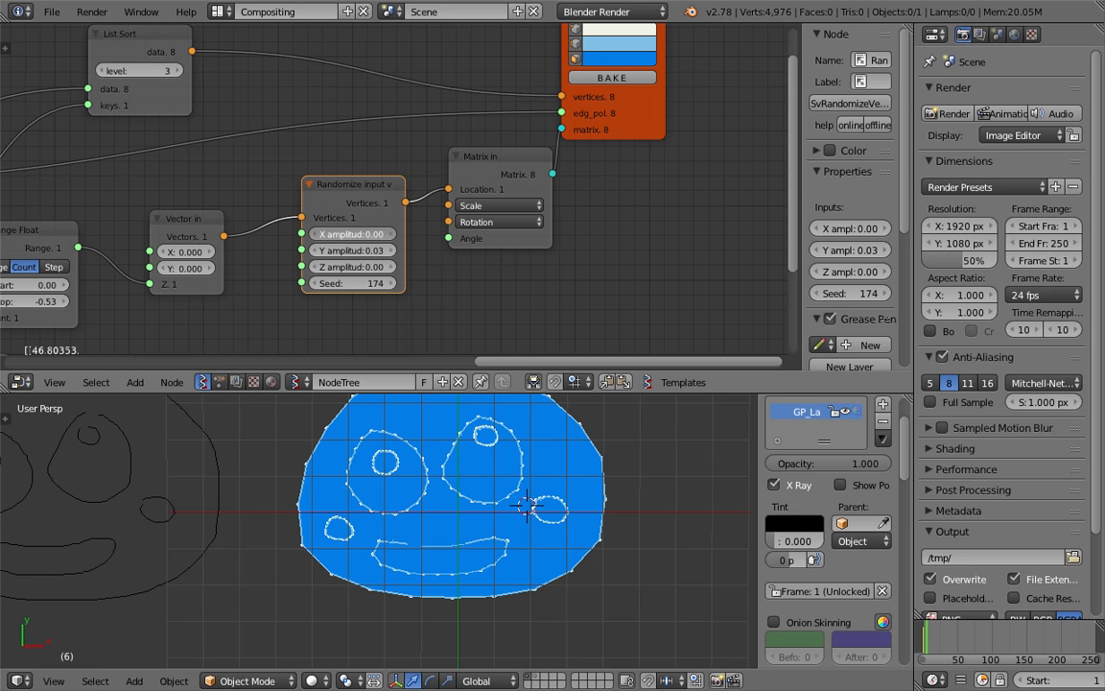
pyautogui.moveTo(350, 283); pyautogui.dragTo(458, 396)
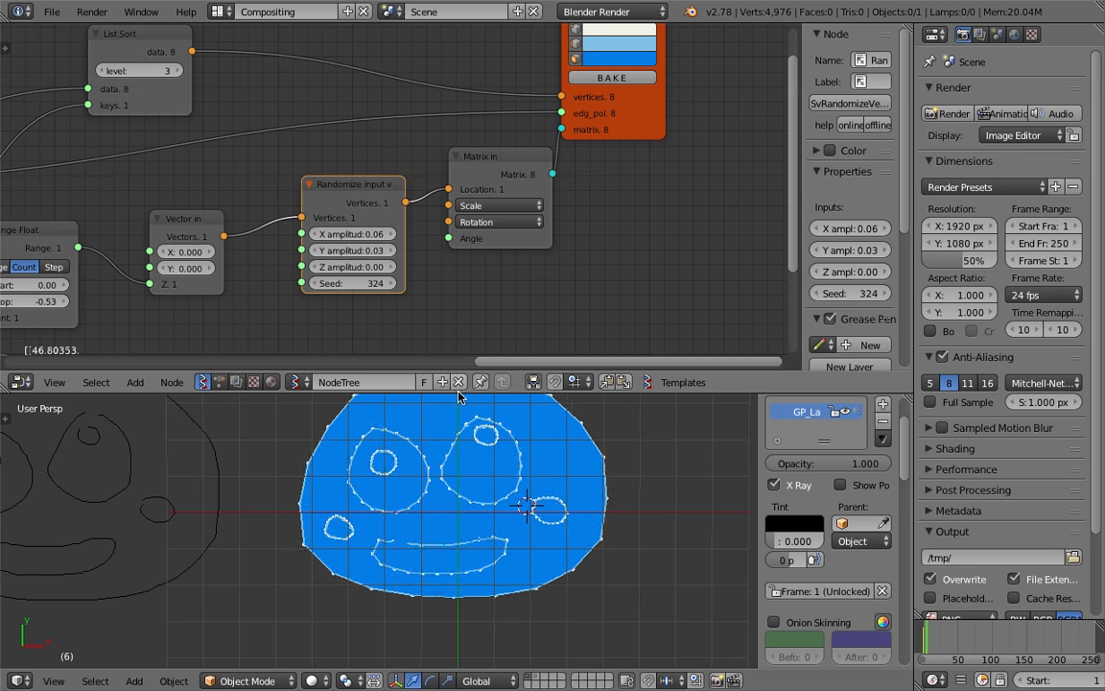
# Save the scene over the existing sv_sort_area_003.blend file
pyautogui.scroll(-3, 498, 490)
pyautogui.scroll(2, 500, 512)
pyautogui.hotkey('ctrl', 's')
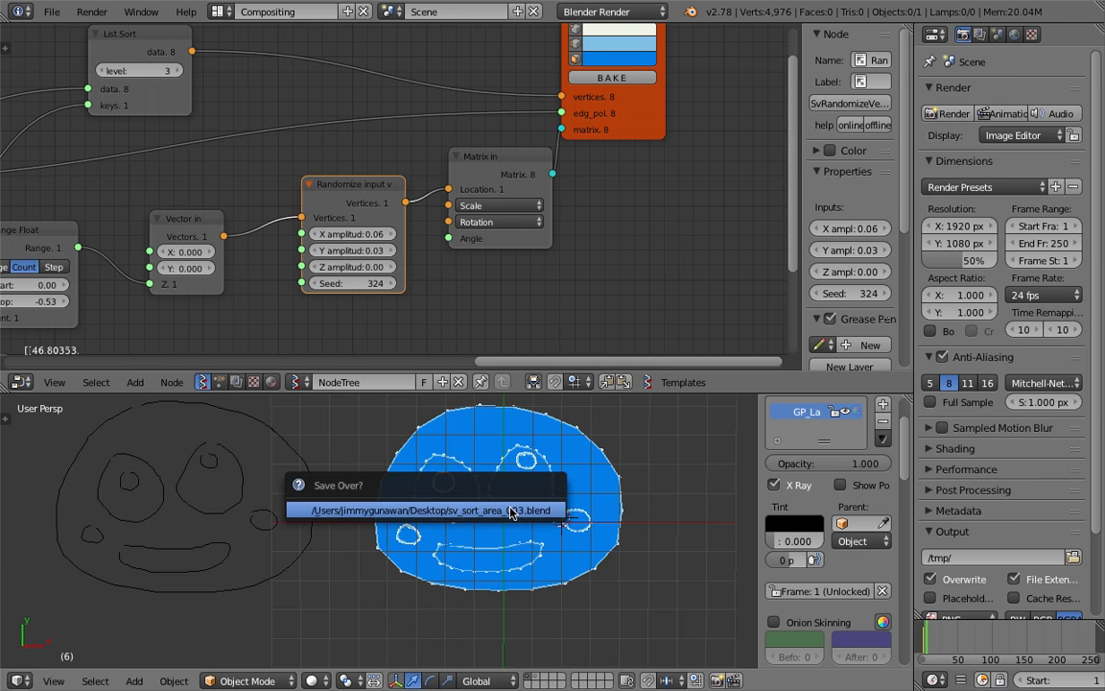
pyautogui.click(510, 509)
pyautogui.keyDown('shift'); pyautogui.moveTo(414, 488); pyautogui.dragTo(444, 493, button='middle'); pyautogui.keyUp('shift')
# Export the Sverchok node tree to the Desktop as a JSON file named after sv_sort_area_003.blend
pyautogui.scroll(-2, 565, 234)
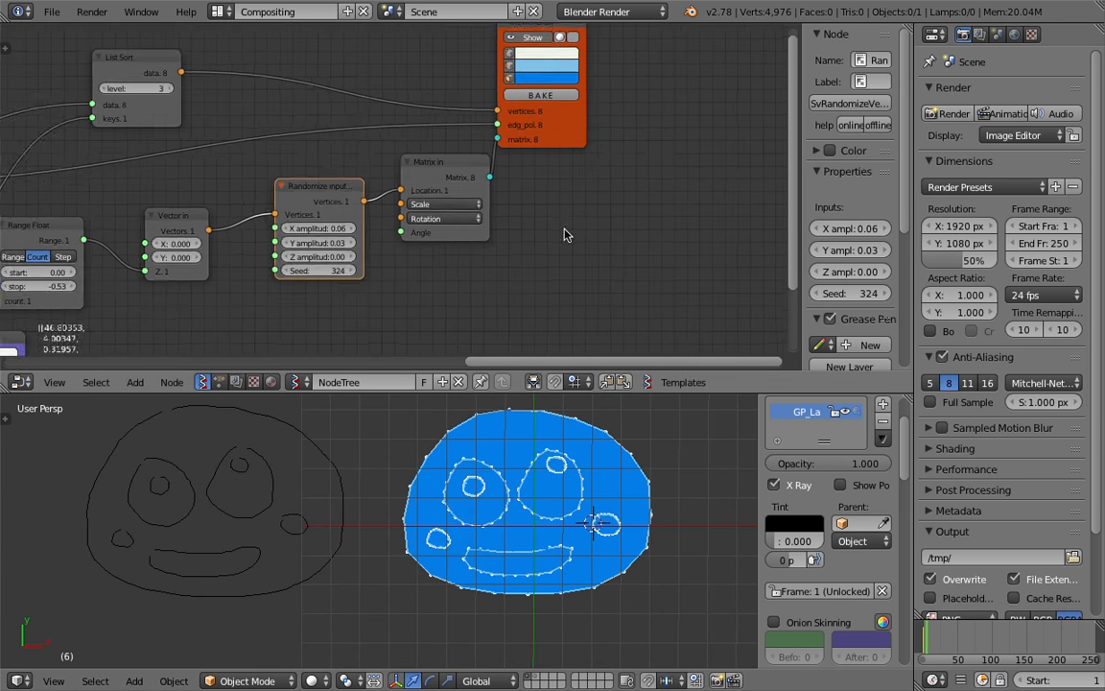
pyautogui.scroll(-4, 594, 233)
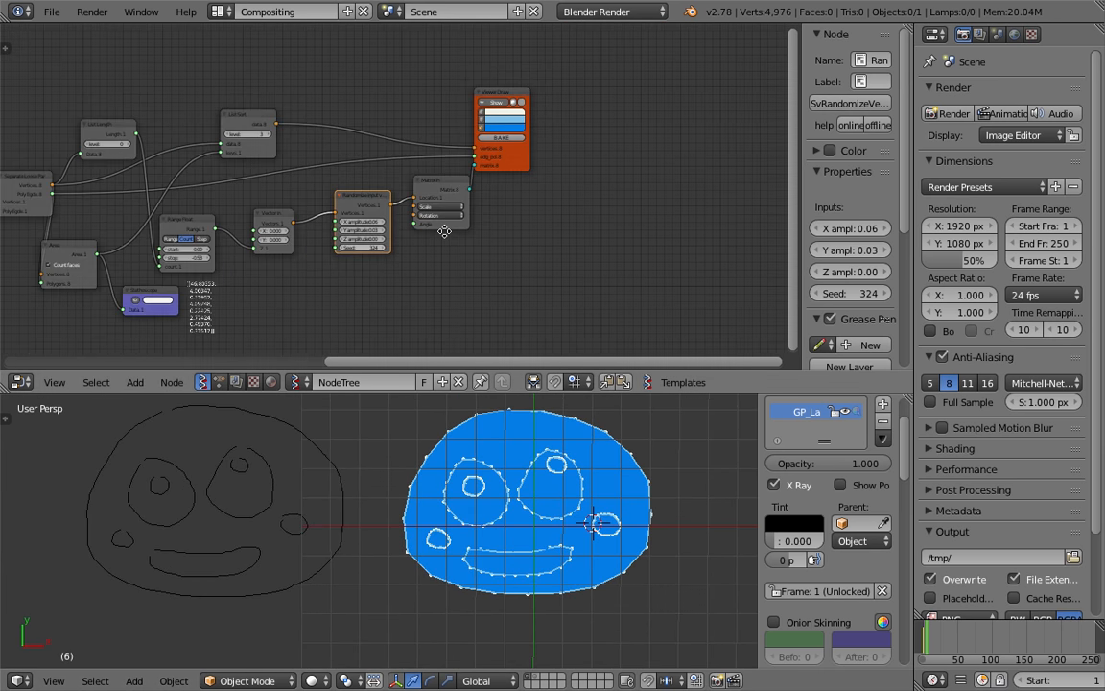
pyautogui.keyDown('ctrl'); pyautogui.hscroll(1, 648, 245); pyautogui.keyUp('ctrl')
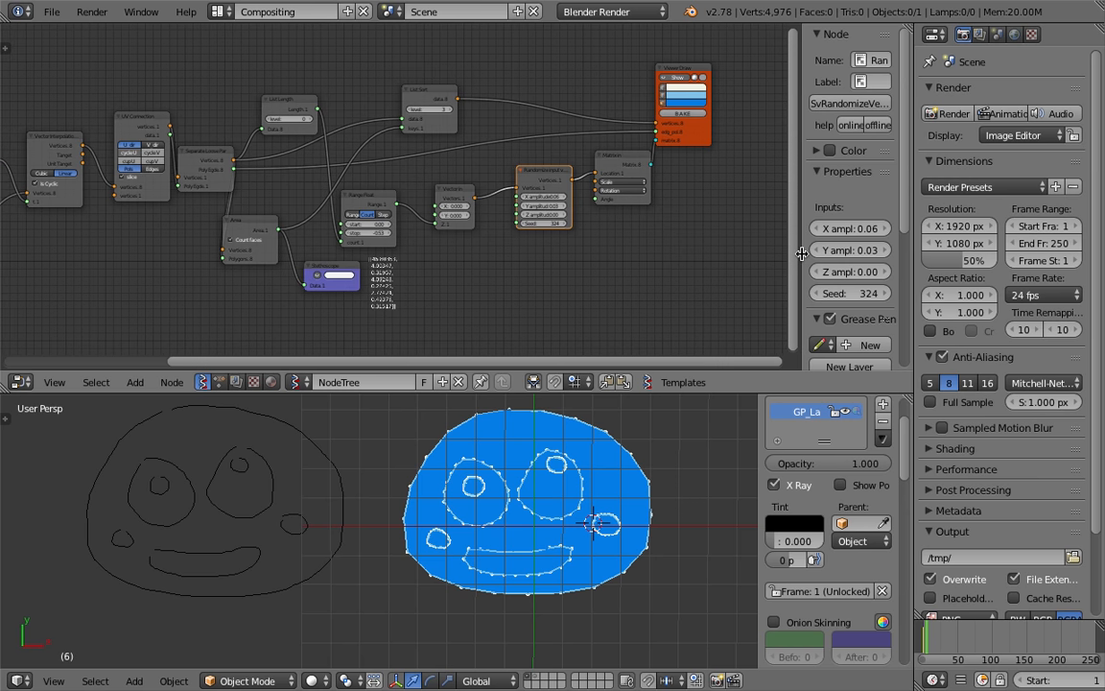
pyautogui.moveTo(802, 253); pyautogui.dragTo(722, 254)
pyautogui.scroll(-6, 796, 211)
pyautogui.click(796, 202)
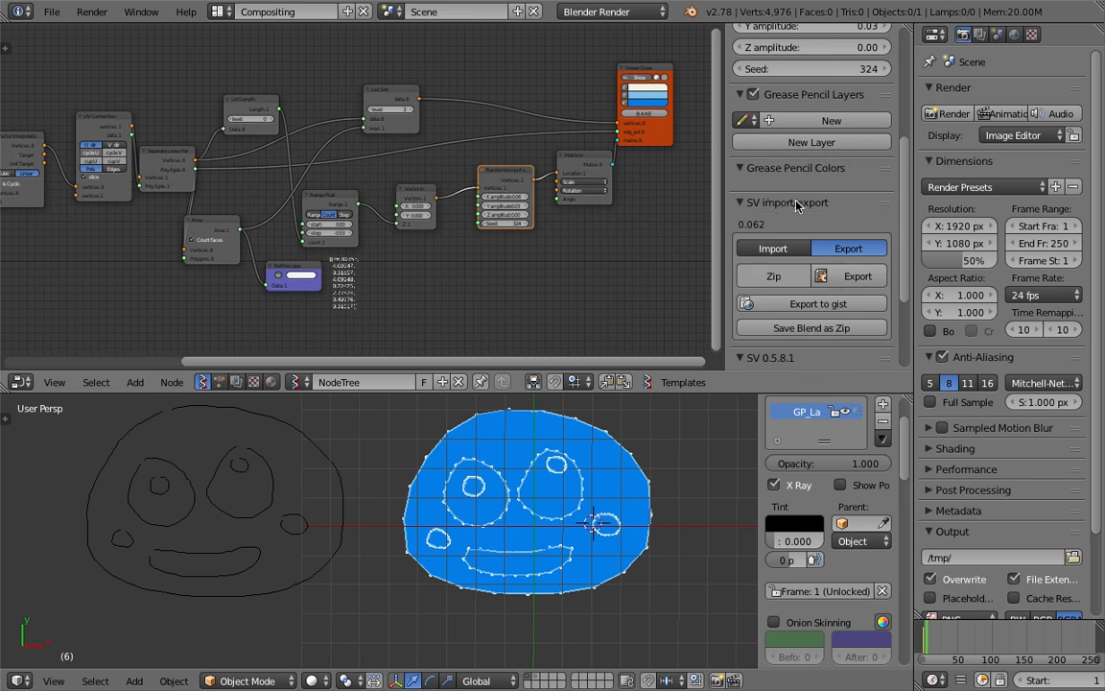
pyautogui.scroll(-3, 787, 192)
pyautogui.click(858, 173)
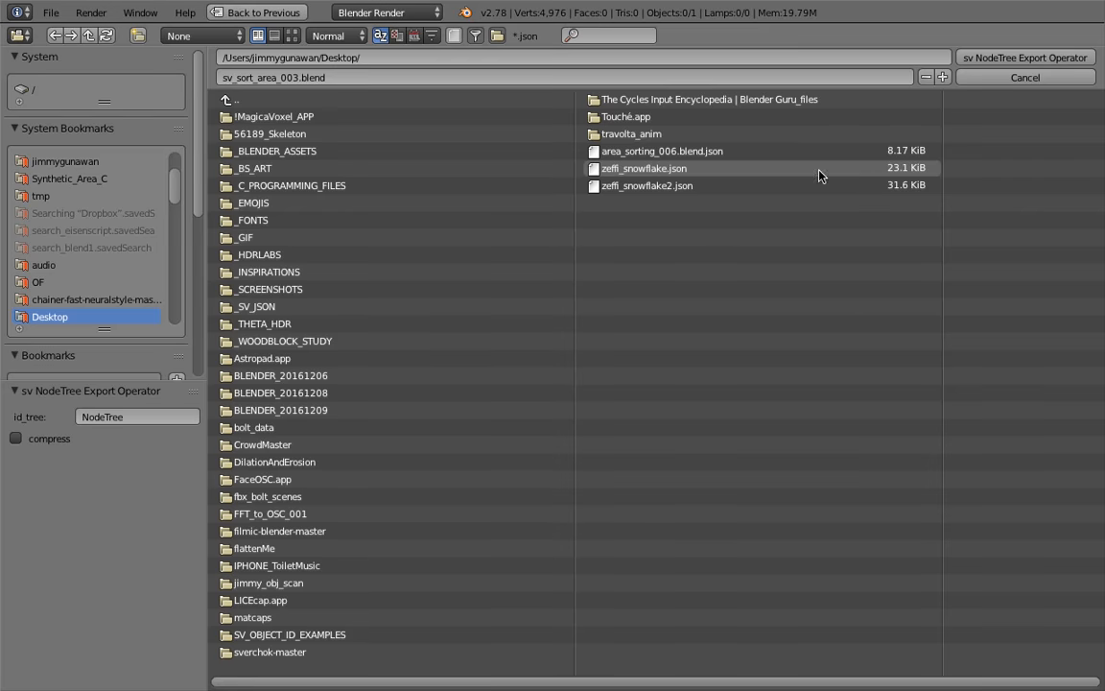
pyautogui.click(1053, 60)
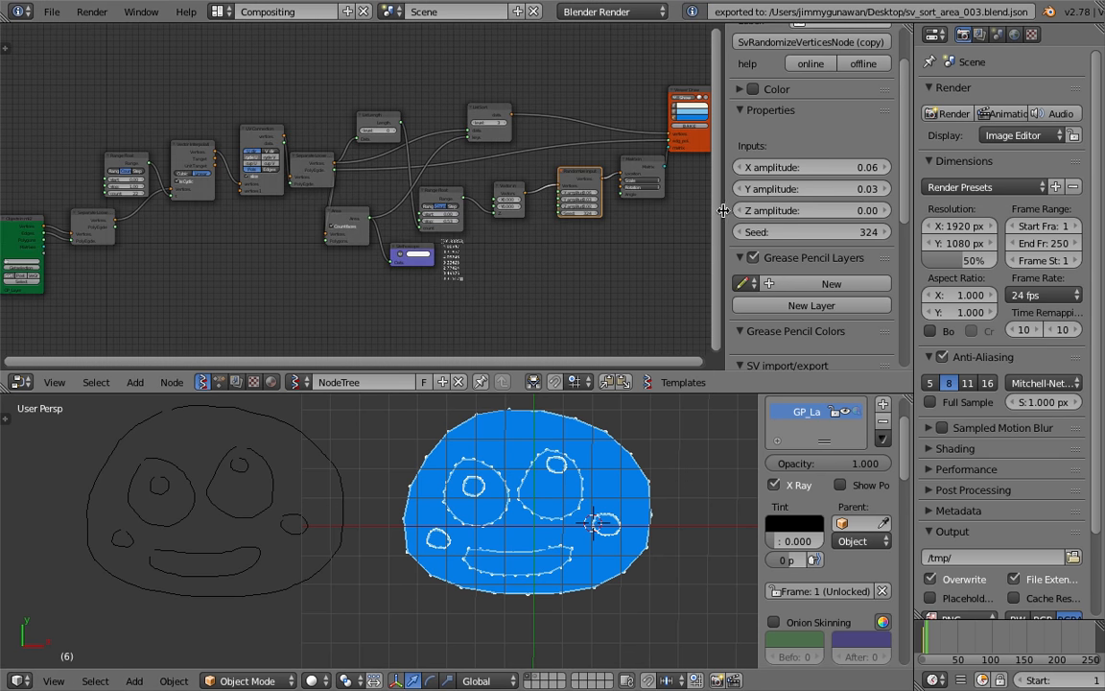
# Hide the node editor's properties sidebar, enlarge the 3D viewport, and save over the blend file again
pyautogui.press('n')
pyautogui.moveTo(664, 236); pyautogui.dragTo(670, 186, button='middle')
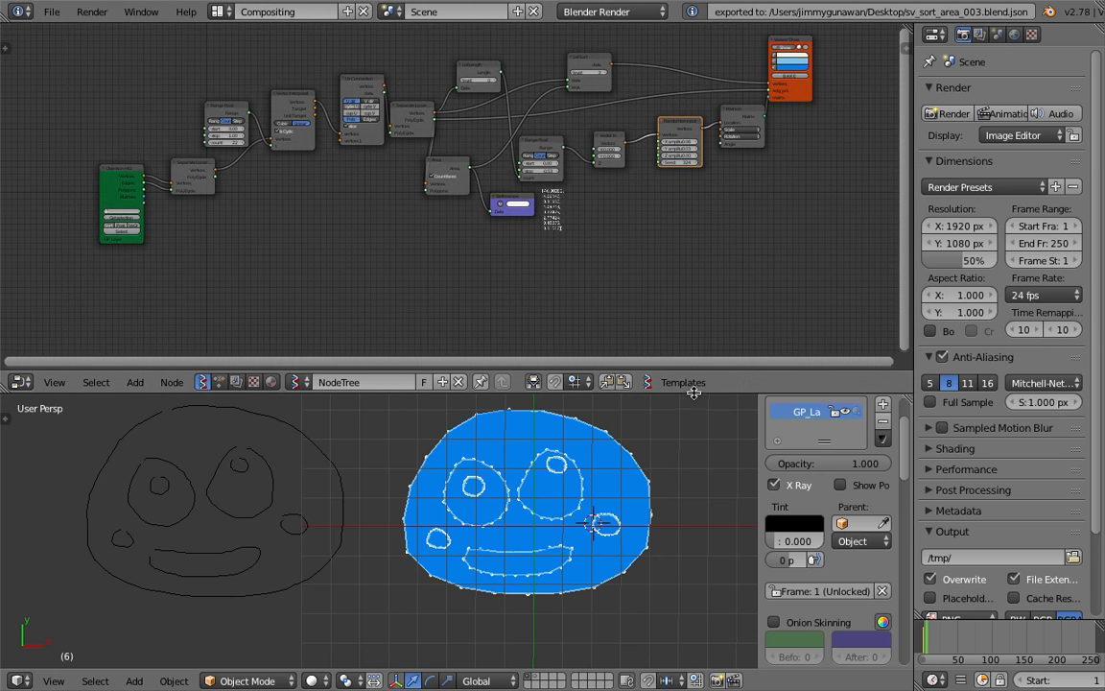
pyautogui.moveTo(696, 392); pyautogui.dragTo(691, 245)
pyautogui.keyDown('shift'); pyautogui.moveTo(580, 394); pyautogui.dragTo(617, 359, button='middle'); pyautogui.keyUp('shift')
pyautogui.hotkey('ctrl', 's')
pyautogui.moveTo(696, 127); pyautogui.dragTo(612, 183, button='middle')
pyautogui.hotkey('ctrl', 's')
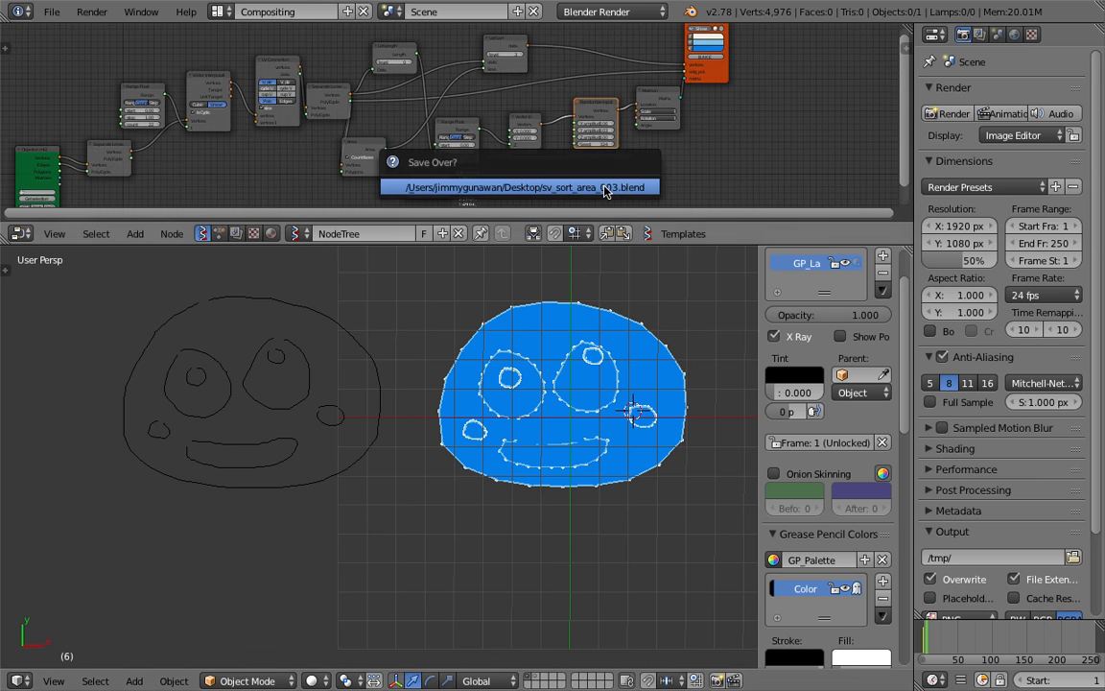
# Import DARUMA_A.obj from the _WOODBLOCK_STUDY folder on the Desktop
pyautogui.click(51, 11)
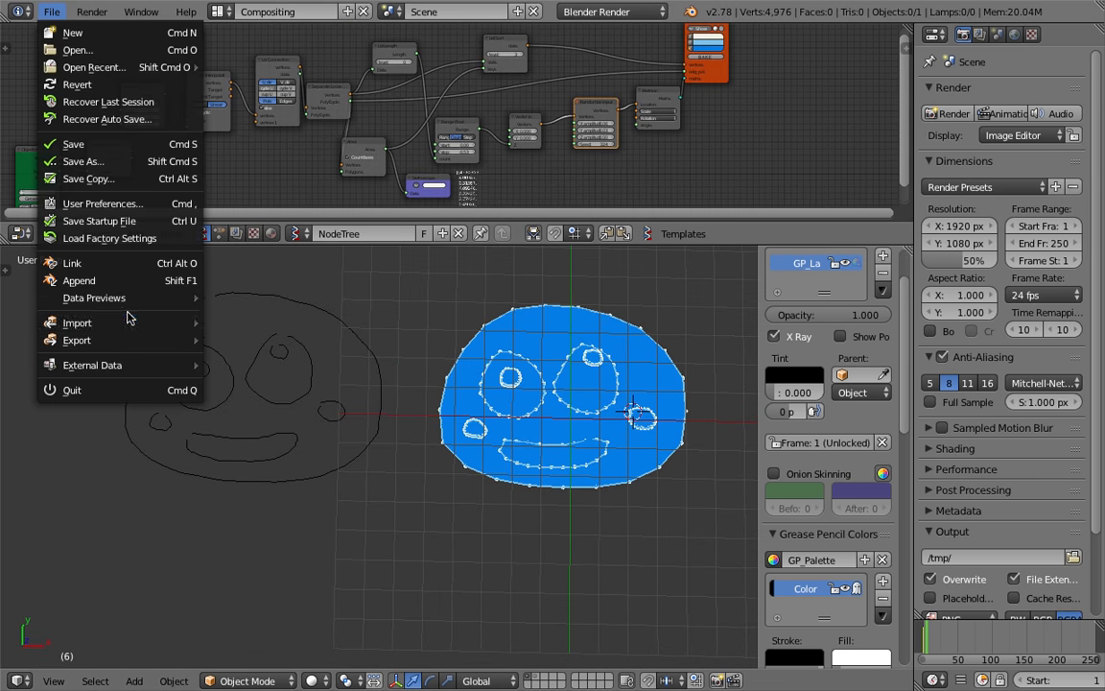
pyautogui.moveTo(198, 322)
pyautogui.click(334, 427)
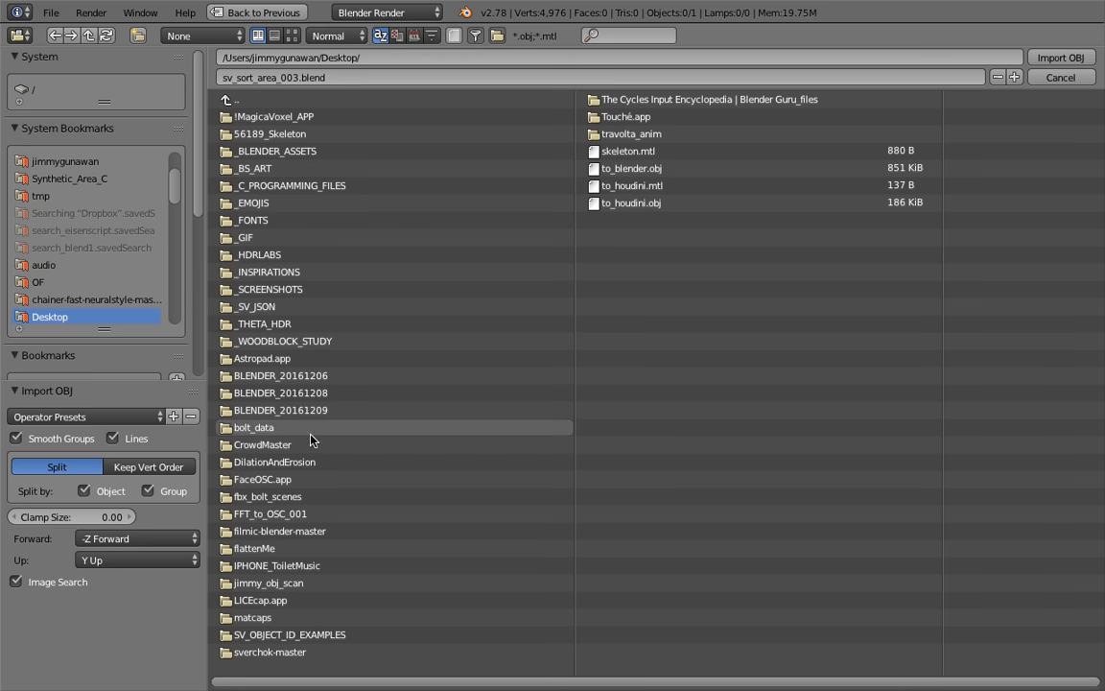
pyautogui.click(307, 342)
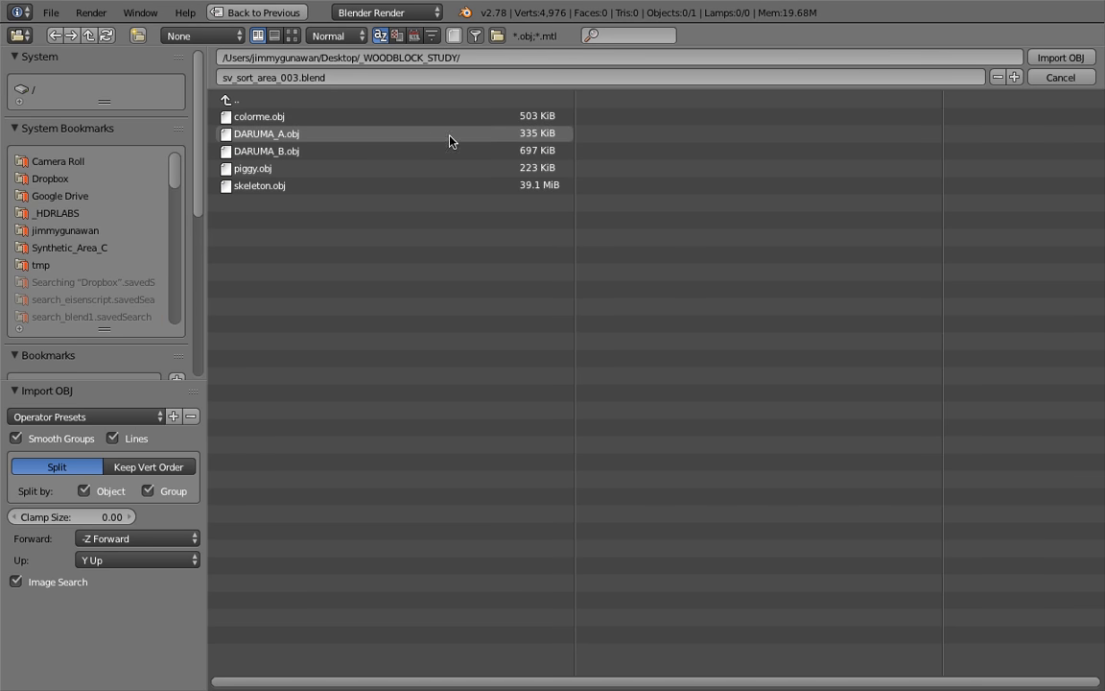
pyautogui.click(308, 170)
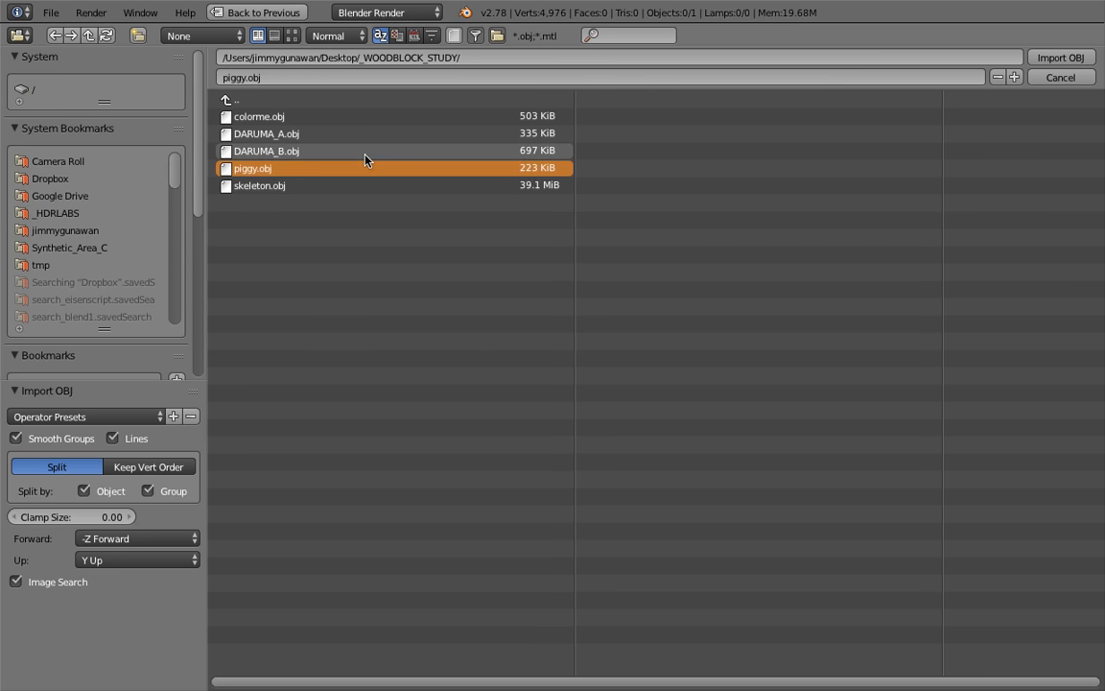
pyautogui.click(333, 136)
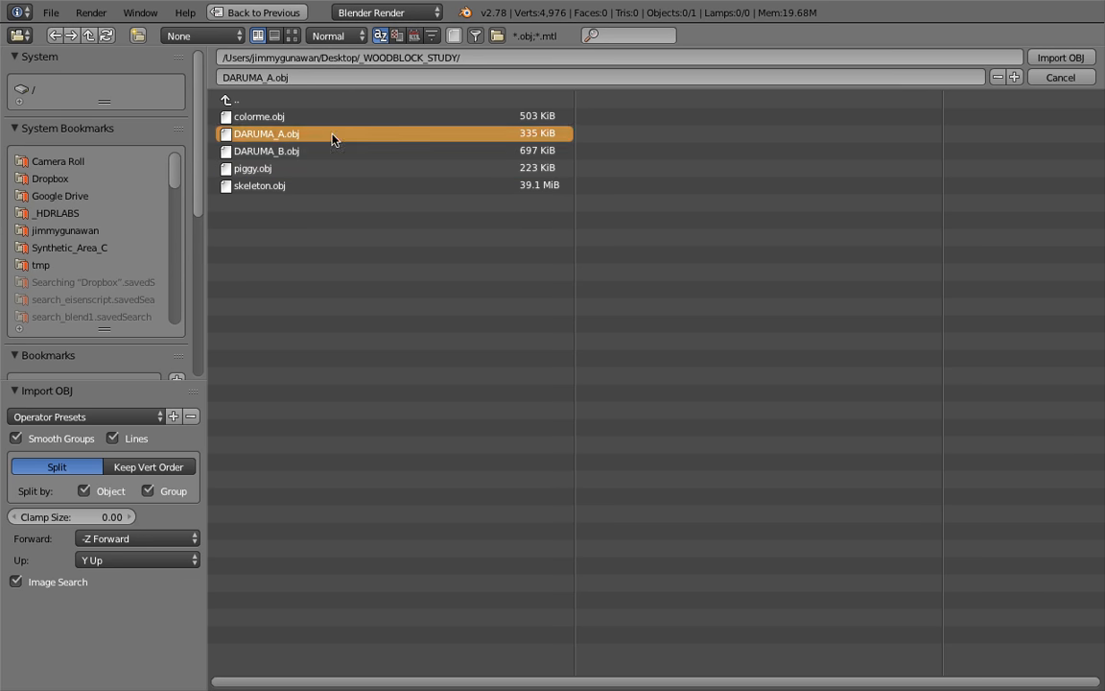
pyautogui.click(1060, 59)
# Scale the imported woodblock mesh freehand so it is much larger than the blue face
pyautogui.scroll(-4, 465, 465)
pyautogui.press('s')
pyautogui.click(538, 491)
pyautogui.press('s')
pyautogui.click(585, 523)
pyautogui.moveTo(444, 486); pyautogui.dragTo(506, 434, button='middle')
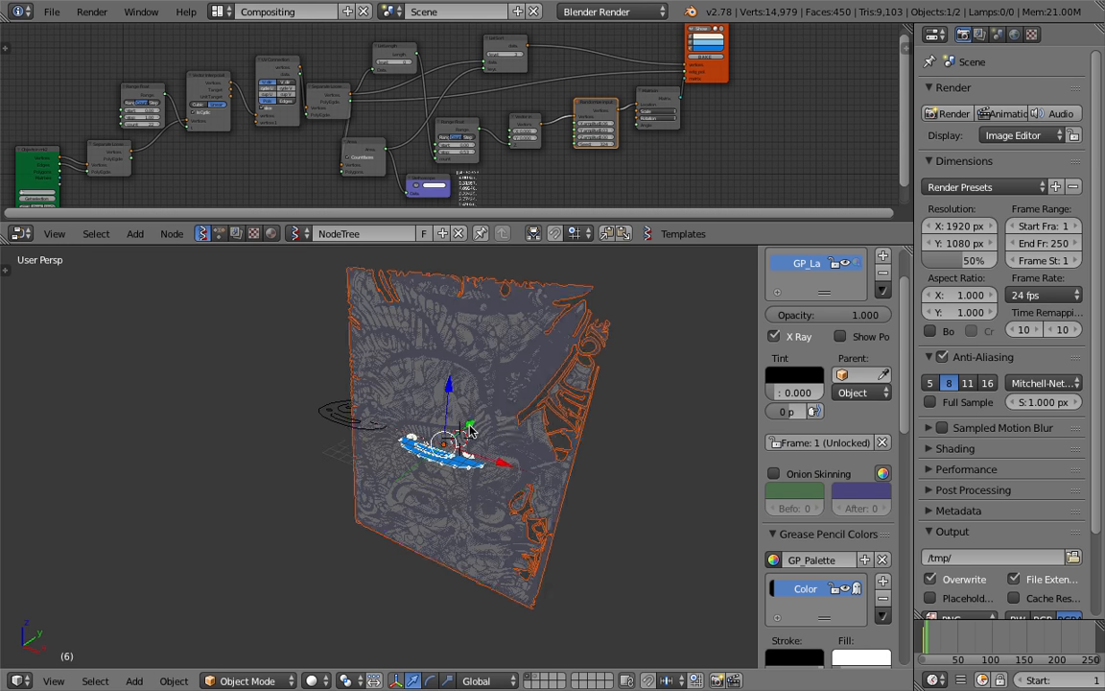
# Rotate the woodblock mesh by -90° and then 180° about the global X axis, and adjust its scale freehand
pyautogui.press('r')
pyautogui.press('x')
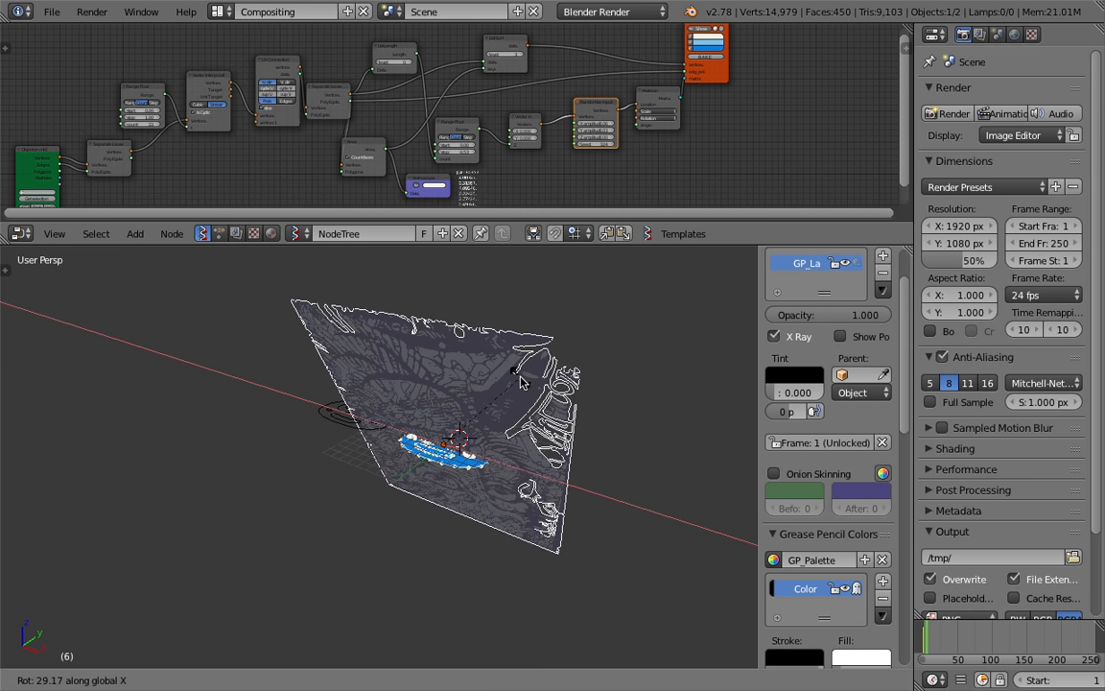
pyautogui.write('-90')
pyautogui.press('Return')
pyautogui.moveTo(518, 382)
pyautogui.mouseDown(button='middle')
pyautogui.moveTo(573, 475)
pyautogui.moveTo(511, 446)
pyautogui.moveTo(509, 426)
pyautogui.moveTo(510, 485)
pyautogui.moveTo(359, 511)
pyautogui.mouseUp(button='middle')
pyautogui.write('rx180')
pyautogui.press('Return')
pyautogui.press('s')
pyautogui.click(473, 462)
# Show the scene in wireframe and move the woodblock mesh beside the blue face so they do not overlap
pyautogui.scroll(5, 472, 455)
pyautogui.scroll(4, 384, 489)
pyautogui.press('z')
pyautogui.scroll(-5, 442, 388)
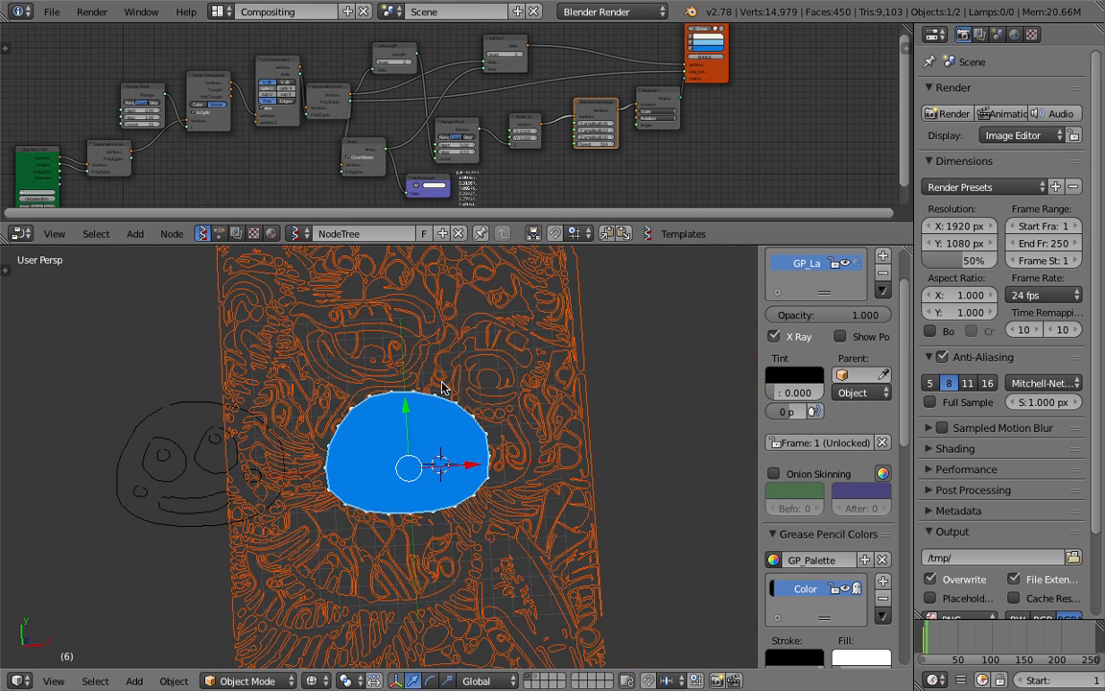
pyautogui.scroll(-4, 442, 387)
pyautogui.press('g')
pyautogui.click(507, 404)
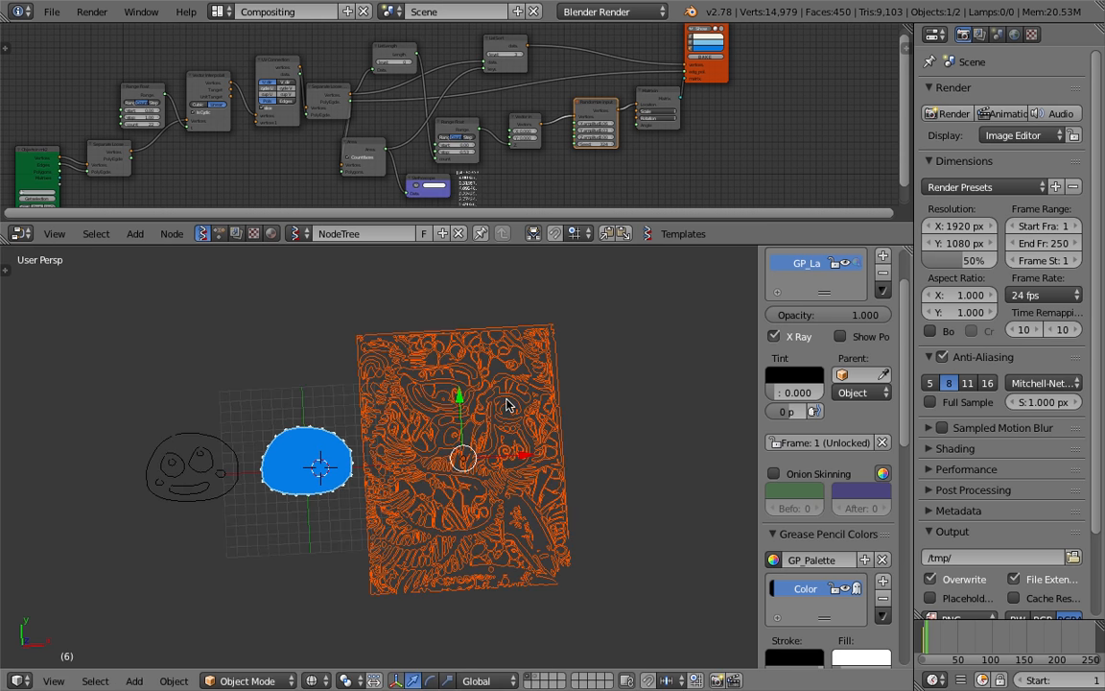
# Apply the location, rotation and scale of the woodblock mesh
pyautogui.scroll(3, 507, 401)
pyautogui.moveTo(511, 402); pyautogui.dragTo(460, 422, button='middle')
pyautogui.scroll(-2, 515, 423)
pyautogui.hotkey('ctrl', 'a')
pyautogui.click(457, 432)
pyautogui.hotkey('ctrl', 'a')
pyautogui.click(457, 450)
pyautogui.hotkey('ctrl', 'a')
pyautogui.click(457, 467)
# Load the selected DARUMA_A mesh into the Objects in node and go to frame 24 to refresh the node tree
pyautogui.moveTo(457, 467)
pyautogui.mouseDown(button='middle')
pyautogui.moveTo(485, 432)
pyautogui.moveTo(595, 407)
pyautogui.mouseUp(button='middle')
pyautogui.press('z')
pyautogui.press('z')
pyautogui.moveTo(282, 152); pyautogui.dragTo(415, 108, button='middle')
pyautogui.scroll(4, 200, 167)
pyautogui.scroll(1, 203, 173)
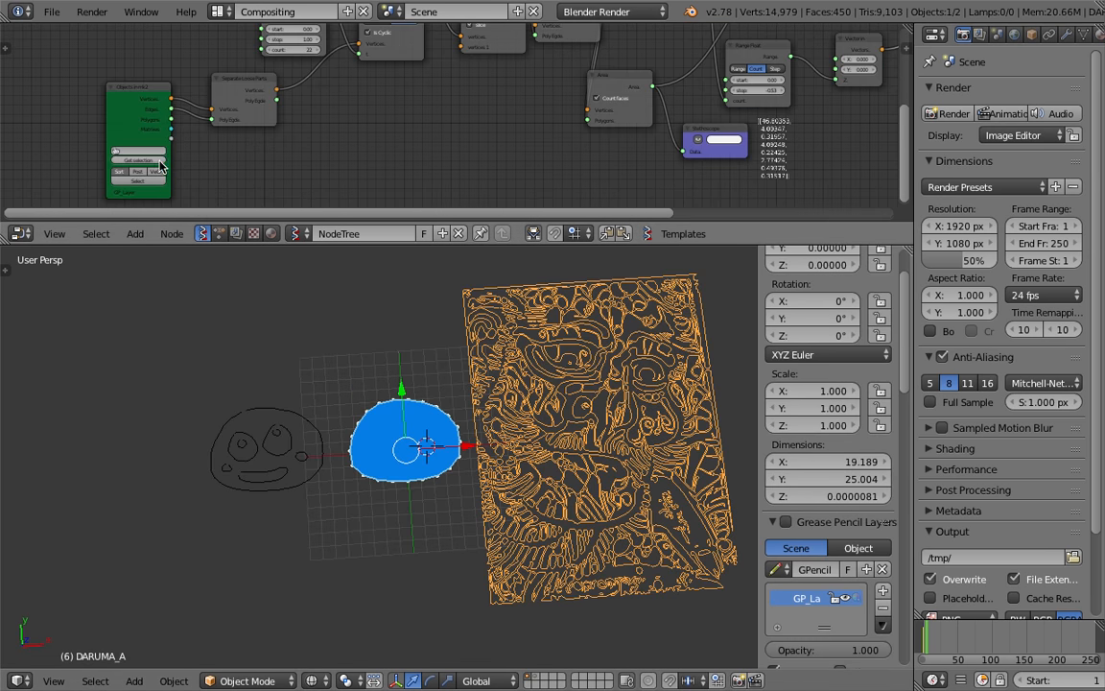
pyautogui.click(154, 162)
pyautogui.moveTo(534, 198); pyautogui.dragTo(511, 219, button='middle')
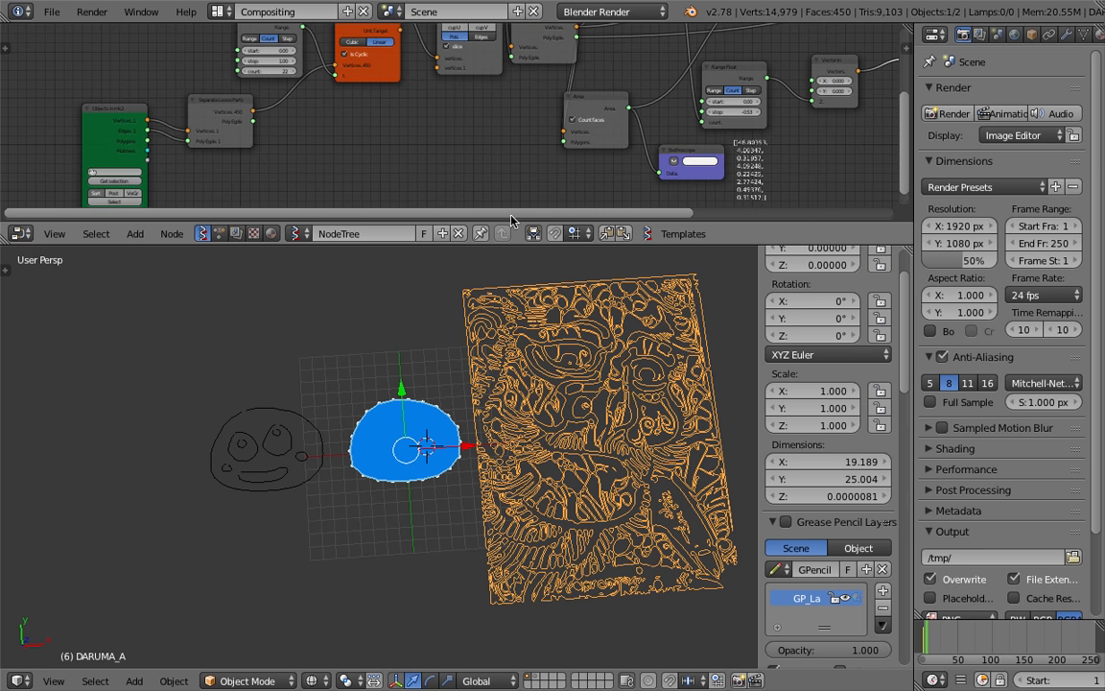
pyautogui.click(940, 641)
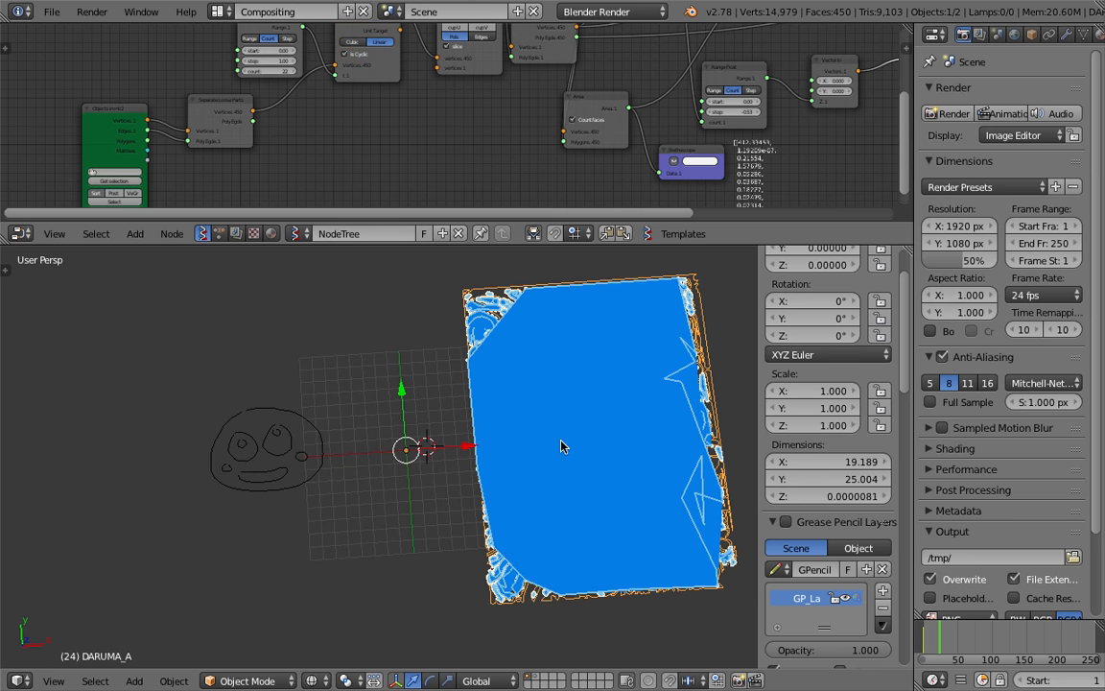
# Move the original DARUMA_A mesh aside to uncover the stacked pieces generated by the nodes
pyautogui.moveTo(563, 446)
pyautogui.mouseDown(button='middle')
pyautogui.moveTo(568, 393)
pyautogui.moveTo(577, 411)
pyautogui.moveTo(543, 390)
pyautogui.moveTo(545, 523)
pyautogui.moveTo(552, 384)
pyautogui.moveTo(501, 459)
pyautogui.mouseUp(button='middle')
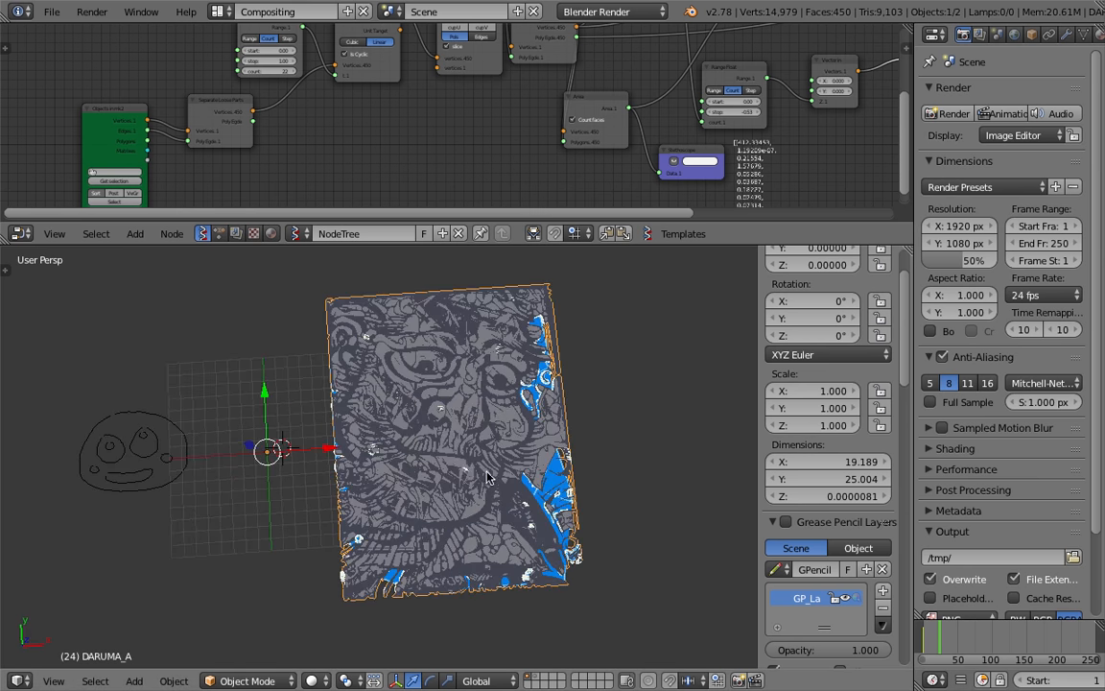
pyautogui.press('g')
pyautogui.click(748, 455)
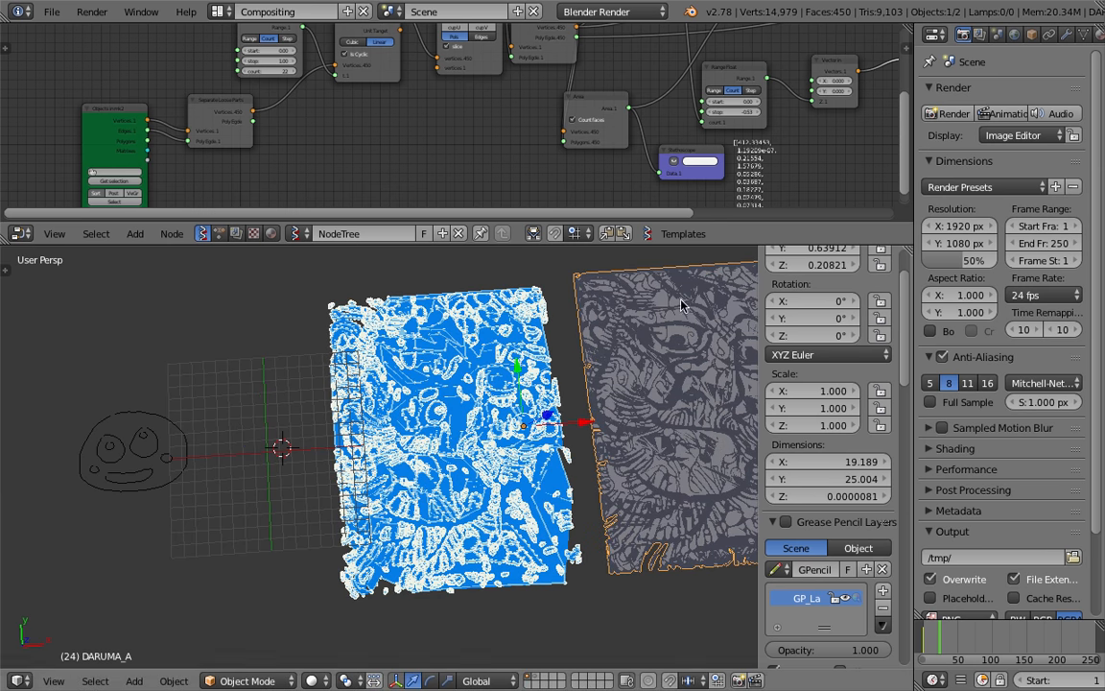
# Set the count of the Range Float node feeding Vector Interpolation to 60 for smoother outlines
pyautogui.moveTo(373, 46); pyautogui.dragTo(402, 44, button='middle')
pyautogui.moveTo(634, 34); pyautogui.dragTo(562, 87, button='middle')
pyautogui.scroll(8, 419, 444)
pyautogui.moveTo(416, 440); pyautogui.dragTo(415, 384, button='middle')
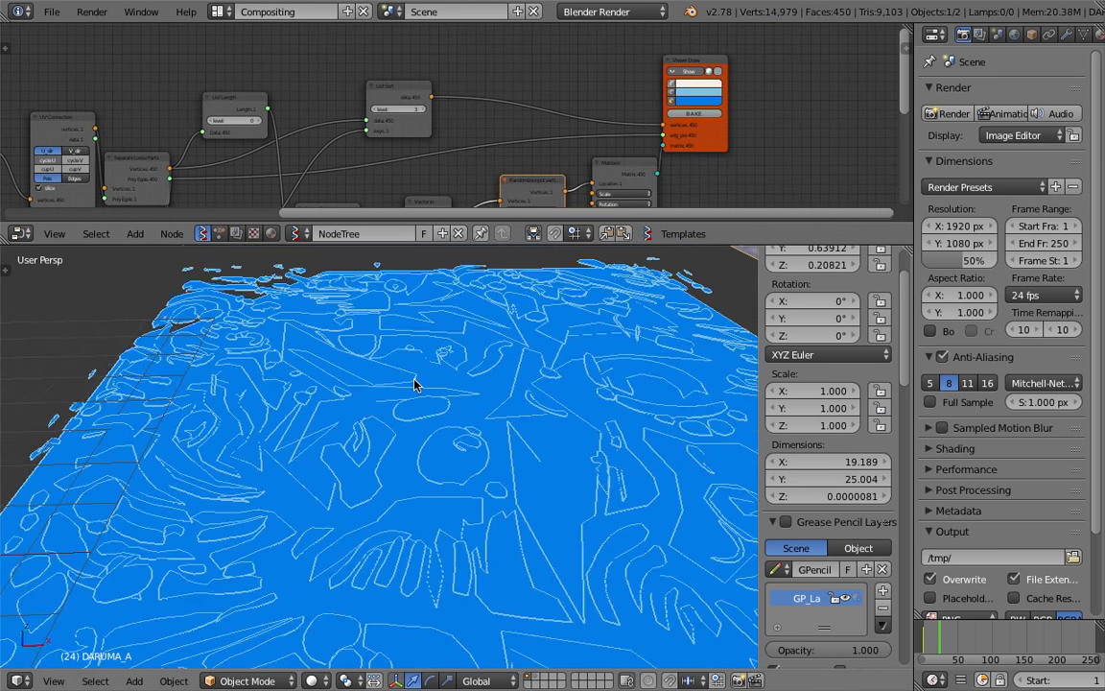
pyautogui.scroll(-3, 415, 384)
pyautogui.scroll(-10, 807, 560)
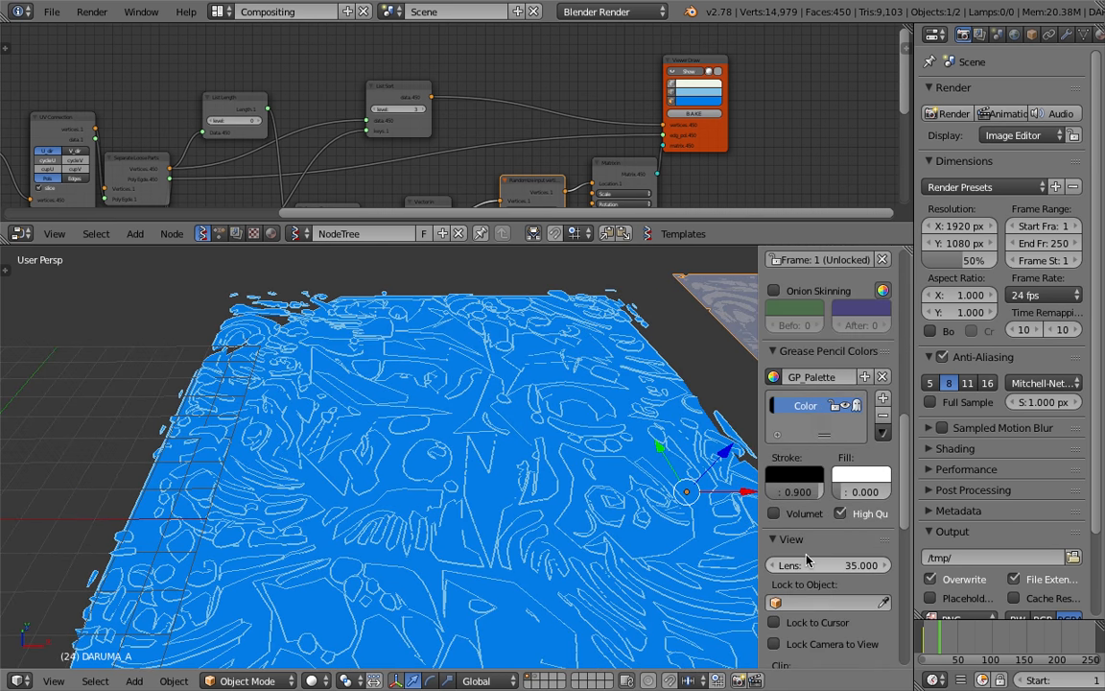
pyautogui.scroll(-7, 807, 560)
pyautogui.moveTo(241, 90); pyautogui.dragTo(355, 79, button='middle')
pyautogui.scroll(4, 355, 79)
pyautogui.moveTo(168, 176)
pyautogui.mouseDown(button='middle')
pyautogui.moveTo(355, 125)
pyautogui.moveTo(358, 114)
pyautogui.mouseUp(button='middle')
pyautogui.moveTo(142, 139); pyautogui.dragTo(313, 118, button='middle')
pyautogui.click(197, 163)
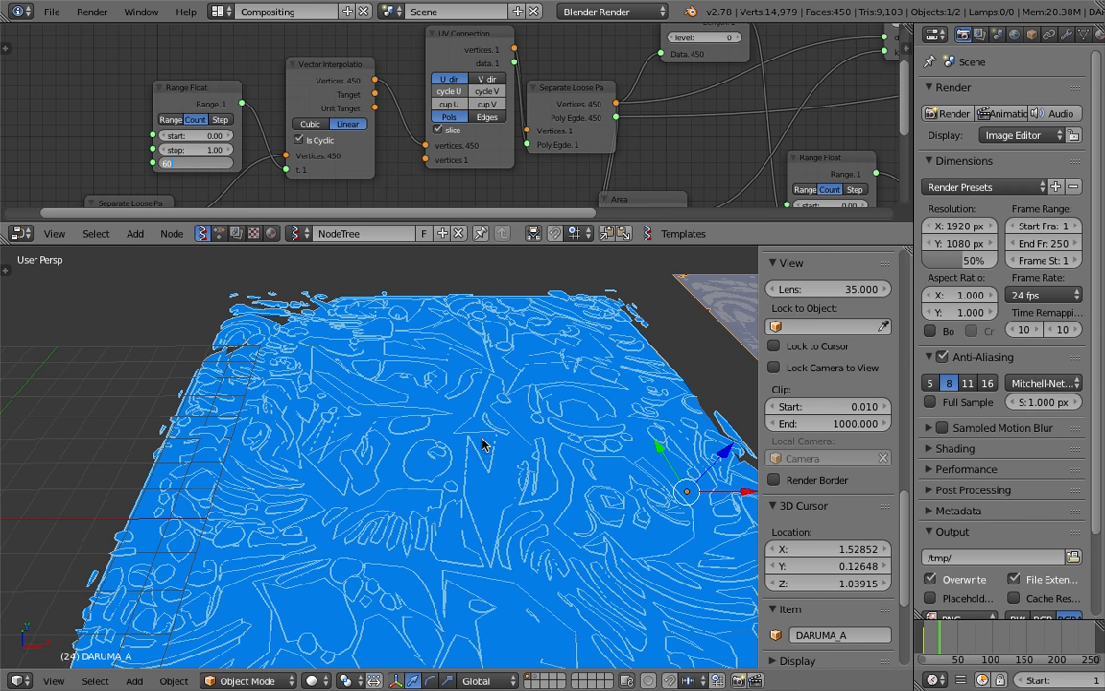
pyautogui.press('Return')
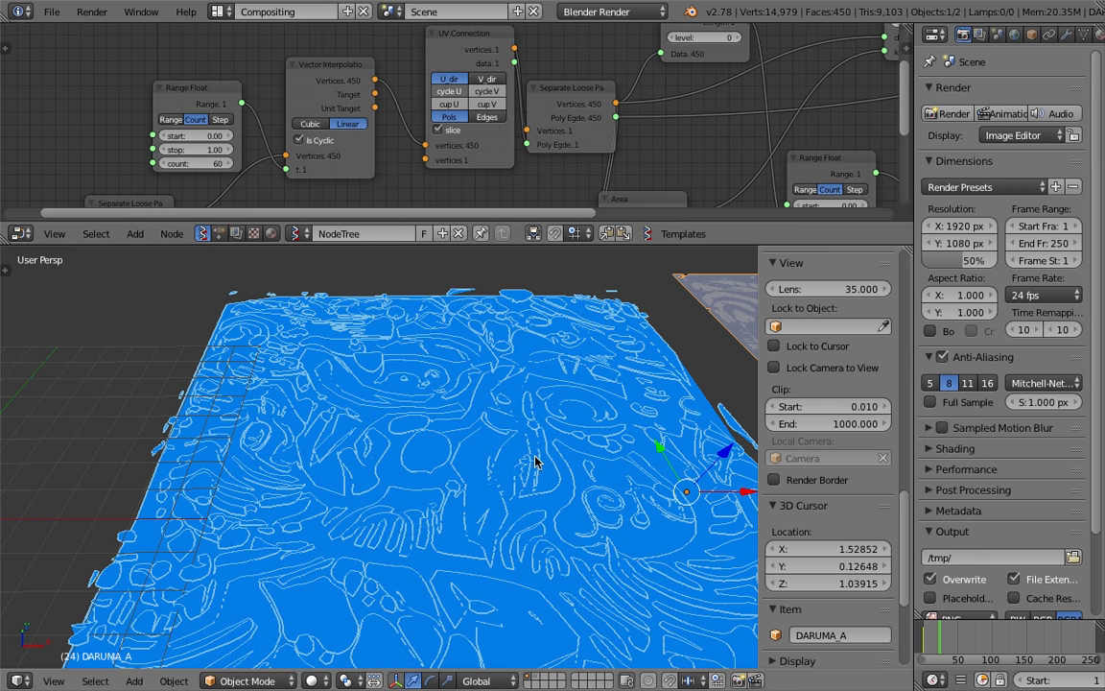
pyautogui.moveTo(532, 472); pyautogui.dragTo(518, 451, button='middle')
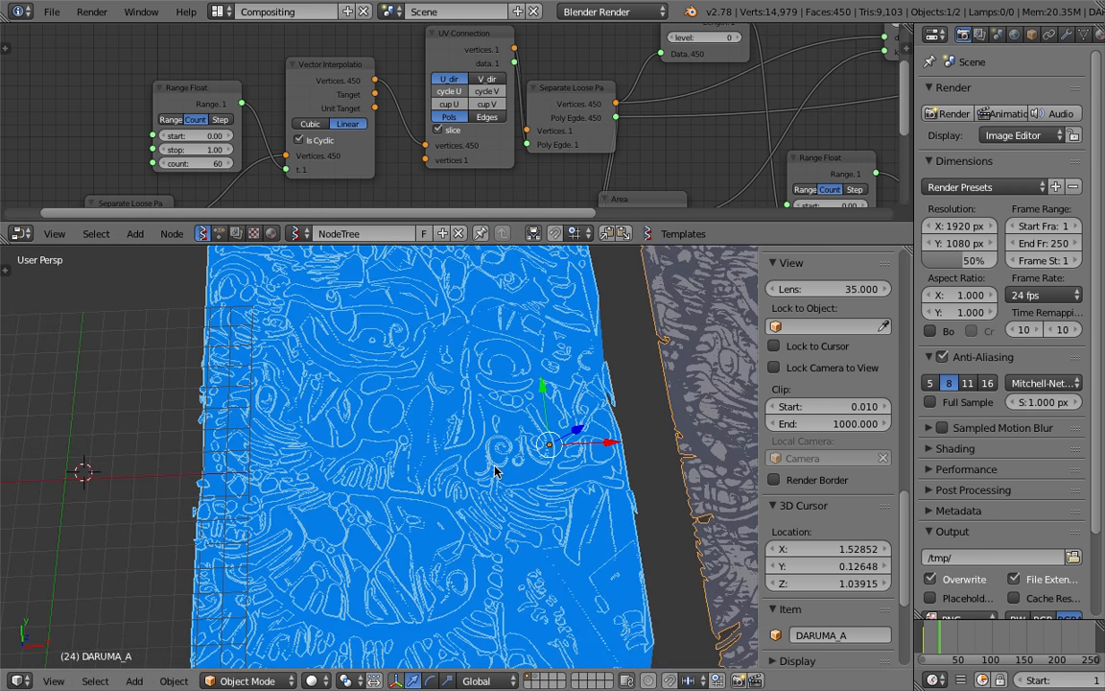
# Go to frame 39 to refresh the node tree and bake the Viewer Draw result into mesh objects
pyautogui.click(950, 641)
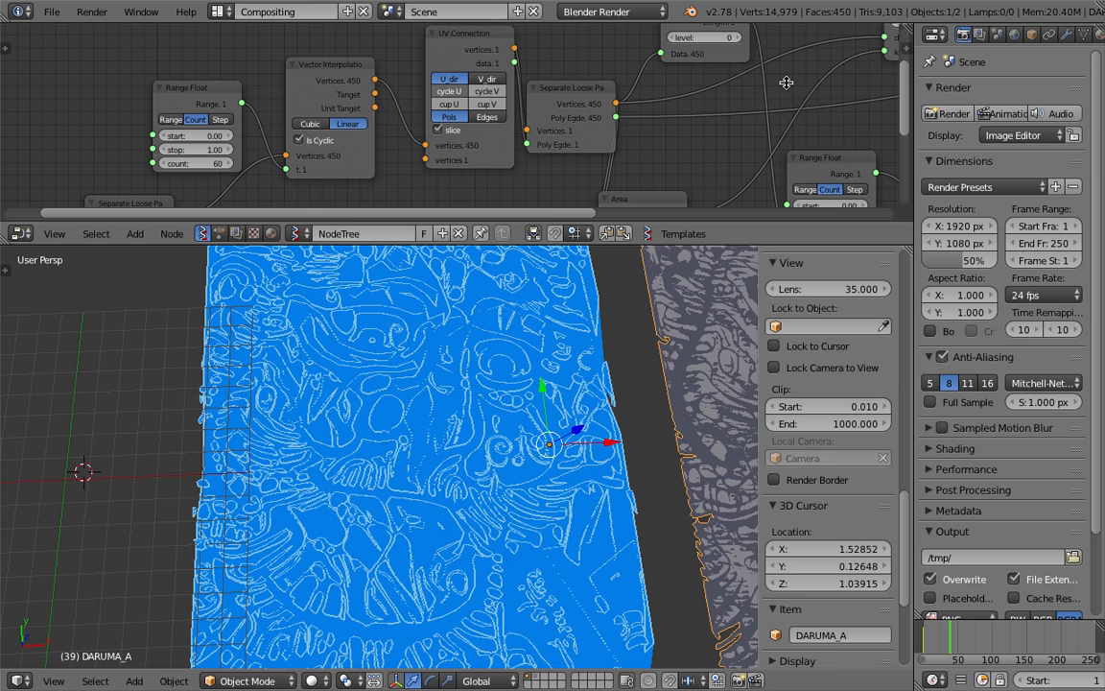
pyautogui.moveTo(785, 83); pyautogui.dragTo(342, 117, button='middle')
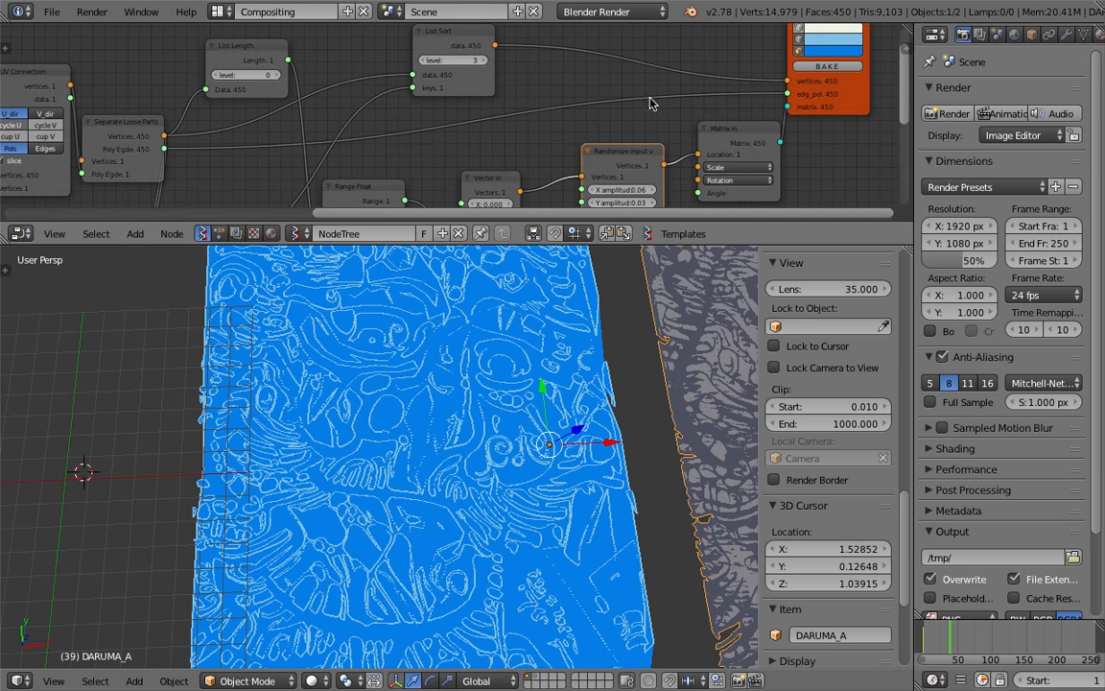
pyautogui.click(827, 67)
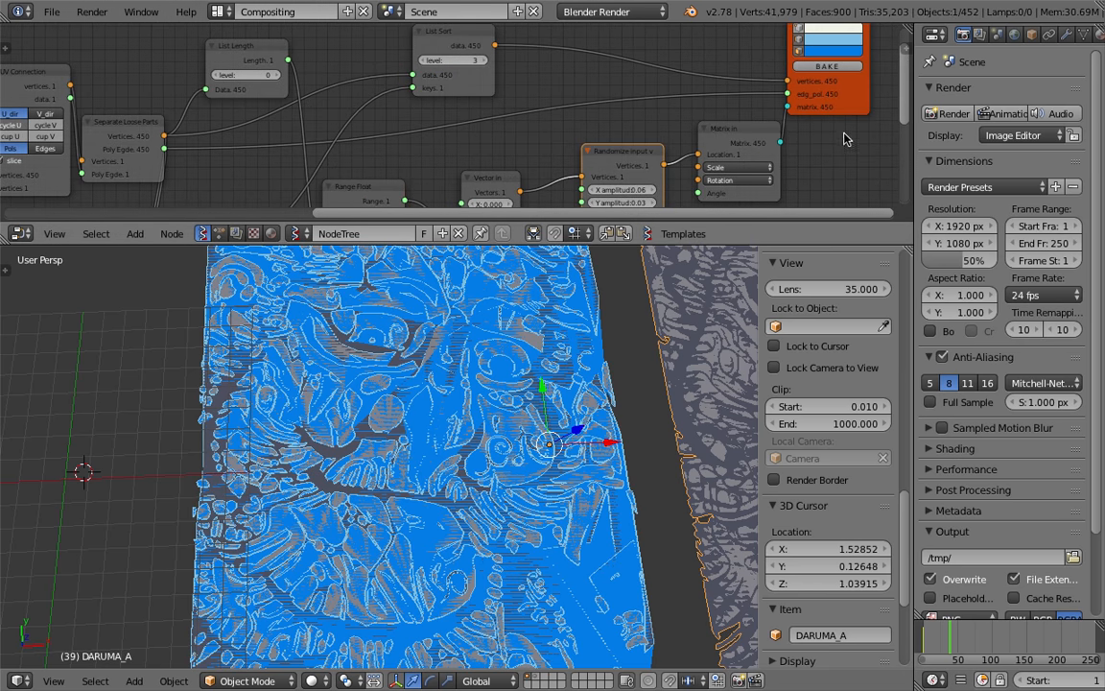
# Select all nodes in the node tree and delete them, leaving only the baked meshes in the viewport
pyautogui.press('a')
pyautogui.press('a')
pyautogui.press('x')
pyautogui.scroll(-3, 495, 385)
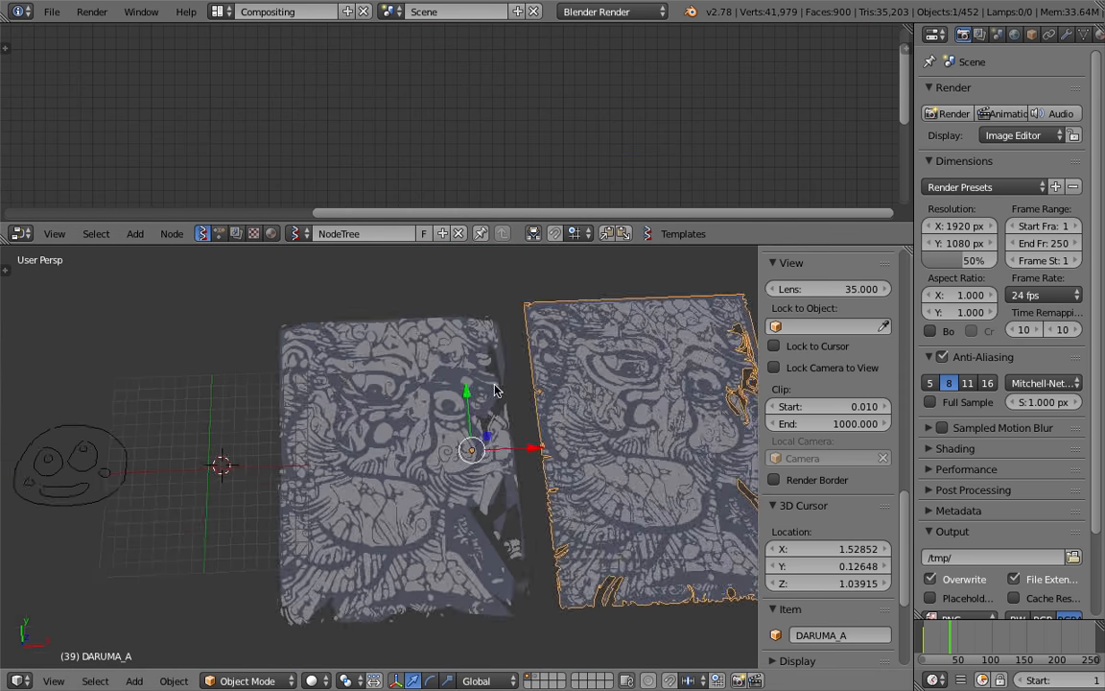
# Turn on matcap shading and backface culling for the solid display of the woodblock meshes
pyautogui.scroll(-1, 542, 419)
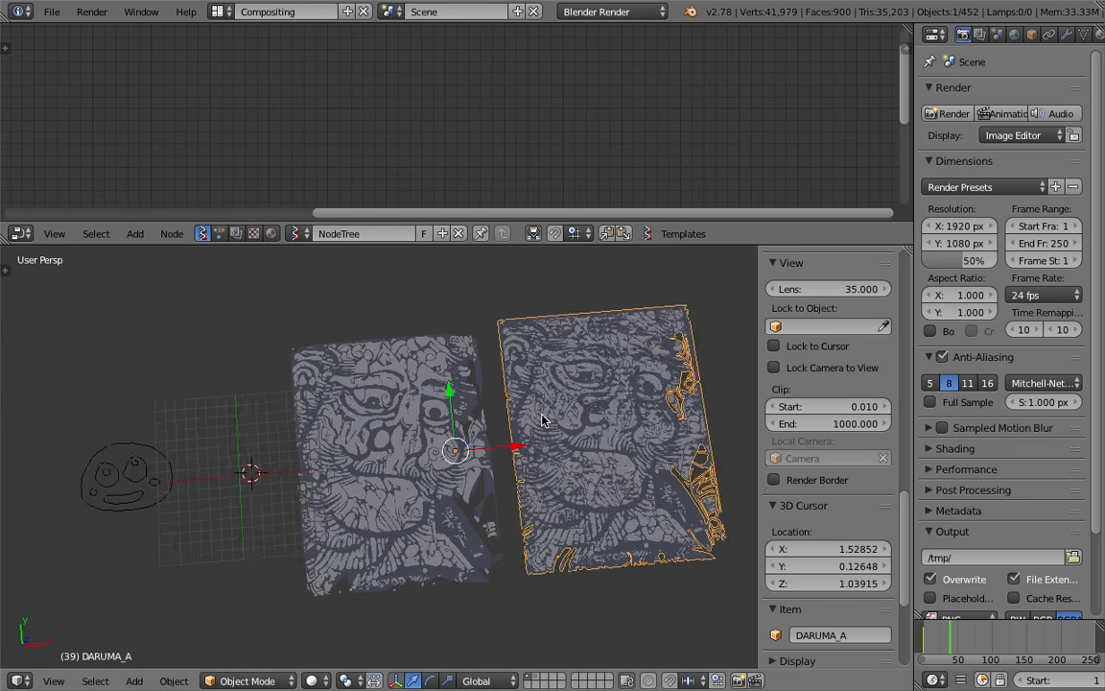
pyautogui.moveTo(542, 419); pyautogui.dragTo(567, 364, button='middle')
pyautogui.scroll(-5, 829, 458)
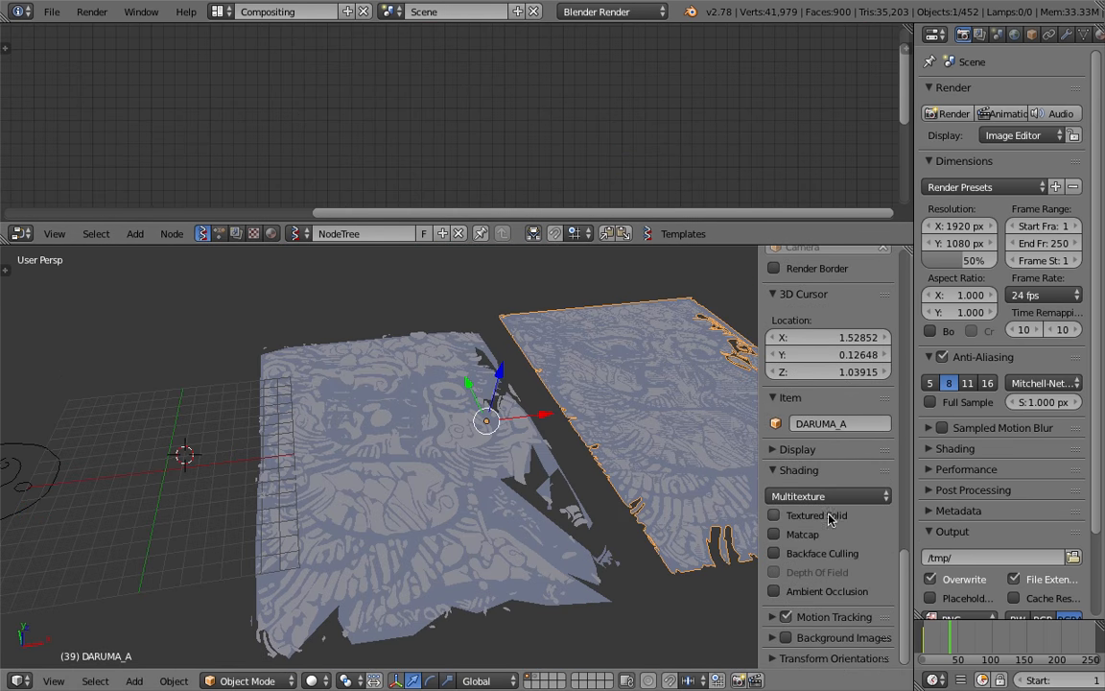
pyautogui.click(806, 534)
pyautogui.click(775, 534)
pyautogui.click(775, 534)
pyautogui.scroll(-3, 832, 519)
pyautogui.click(832, 518)
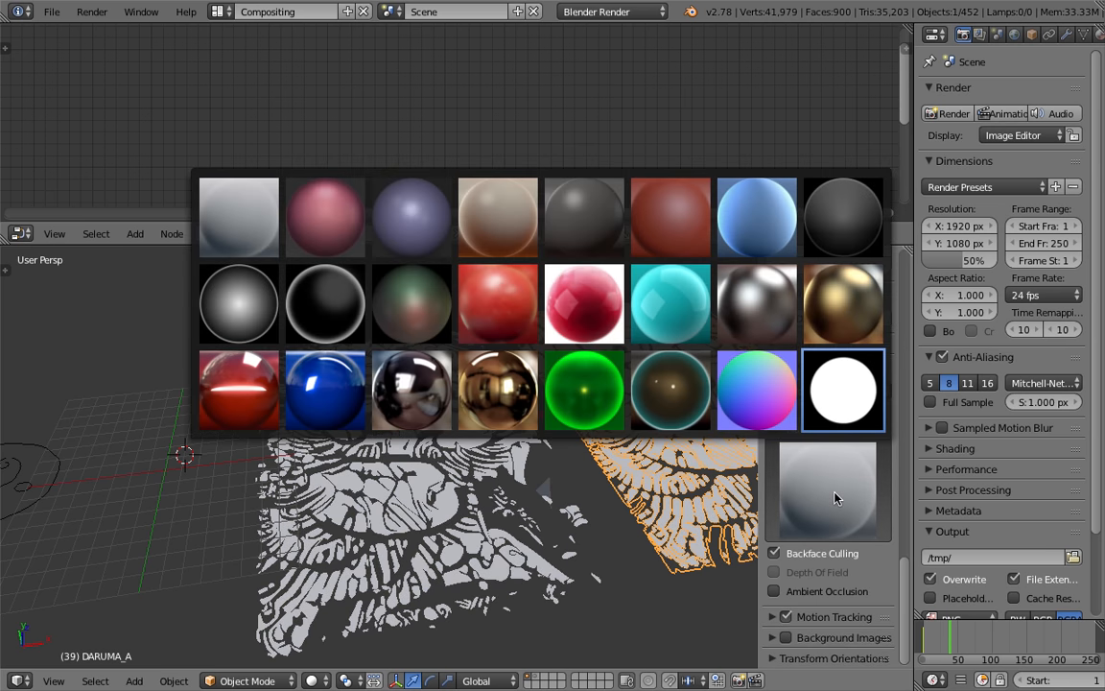
# Enable viewport ambient occlusion and set its strength to 2.9
pyautogui.click(825, 593)
pyautogui.click(825, 594)
pyautogui.click(825, 594)
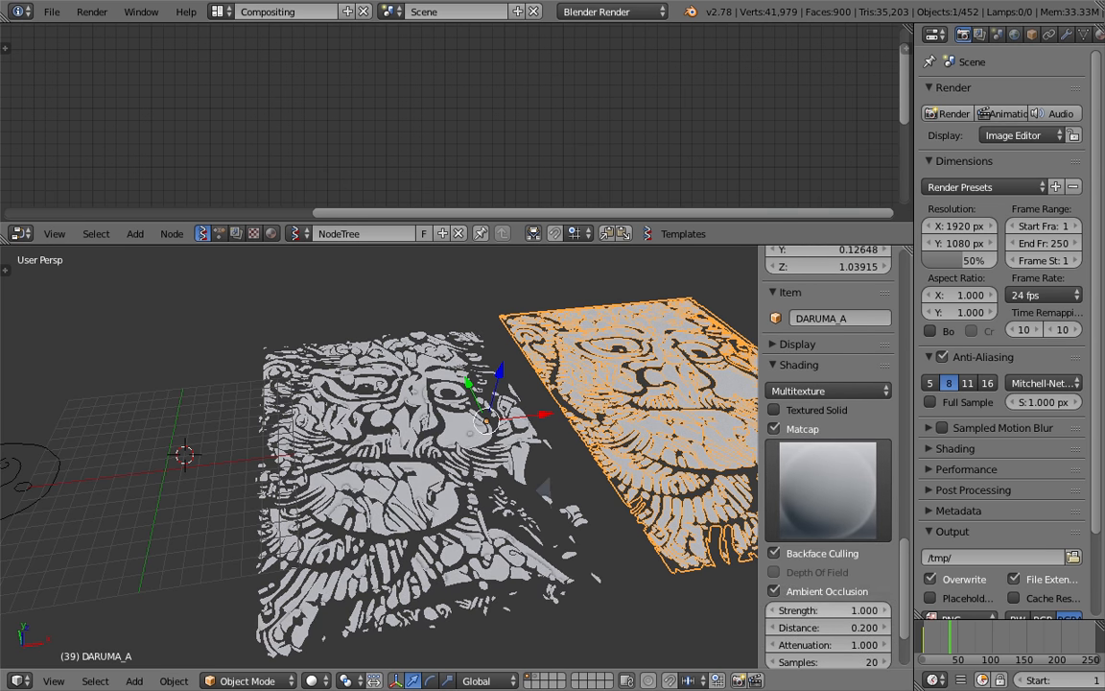
pyautogui.moveTo(461, 451); pyautogui.dragTo(416, 400, button='middle')
pyautogui.scroll(5, 422, 443)
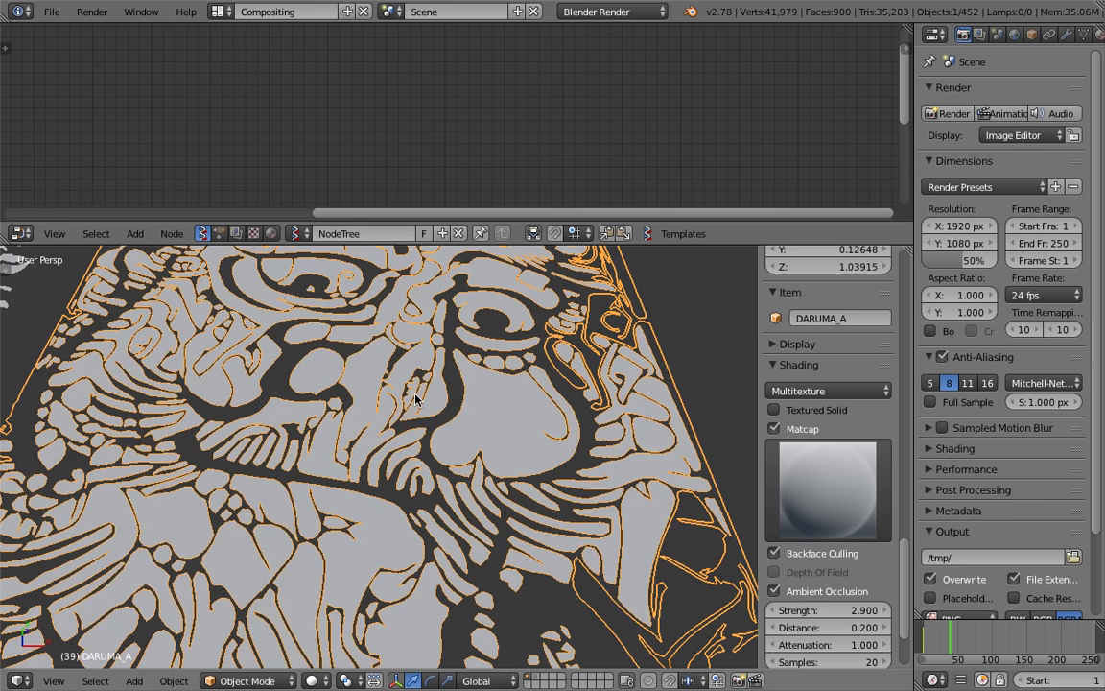
# Enlarge the 3D viewport and examine the shaded baked pieces and the original mesh from several angles
pyautogui.press('z')
pyautogui.press('z')
pyautogui.scroll(-3, 424, 432)
pyautogui.keyDown('shift'); pyautogui.moveTo(187, 419); pyautogui.dragTo(444, 263, button='middle'); pyautogui.keyUp('shift')
pyautogui.scroll(3, 412, 422)
pyautogui.moveTo(512, 245); pyautogui.dragTo(511, 118)
pyautogui.moveTo(457, 300); pyautogui.dragTo(512, 401, button='middle')
pyautogui.rightClick(511, 401)
pyautogui.scroll(-5, 454, 366)
pyautogui.moveTo(456, 346); pyautogui.dragTo(419, 425, button='middle')
pyautogui.press('a')
pyautogui.press('a')
# Pull the large base outline piece away from the baked woodblock stack and delete it
pyautogui.rightClick(427, 384)
pyautogui.moveTo(427, 384); pyautogui.dragTo(453, 273, button='middle')
pyautogui.scroll(4, 405, 356)
pyautogui.rightClick(411, 389)
pyautogui.press('g')
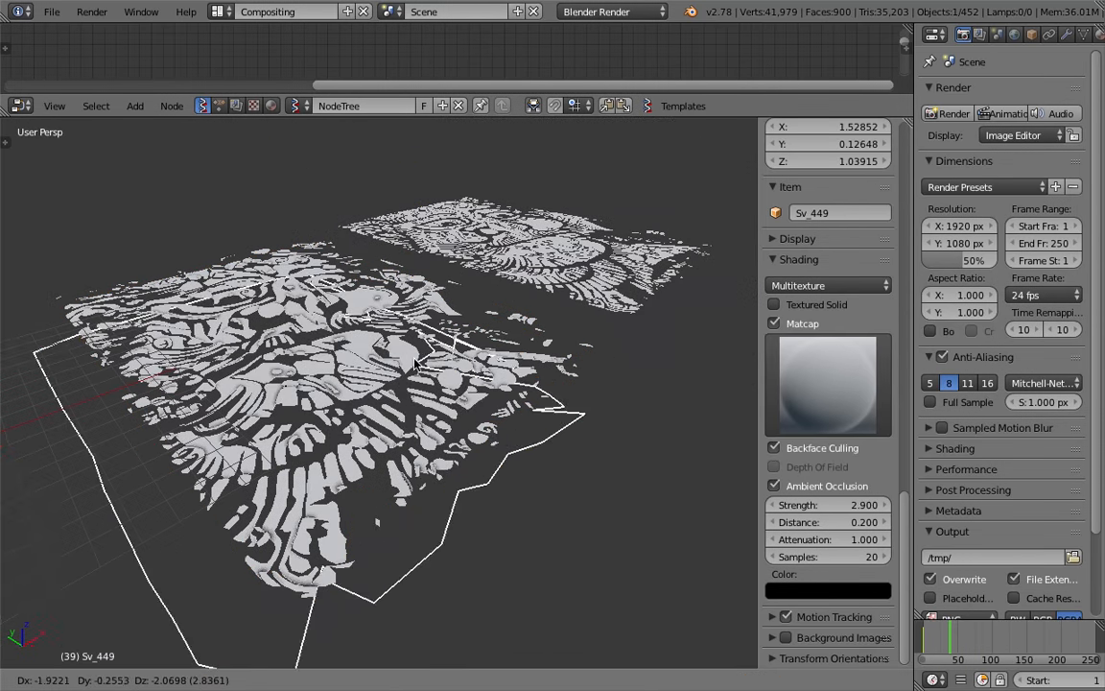
pyautogui.rightClick(366, 534)
pyautogui.moveTo(366, 534); pyautogui.dragTo(389, 357, button='middle')
pyautogui.press('g')
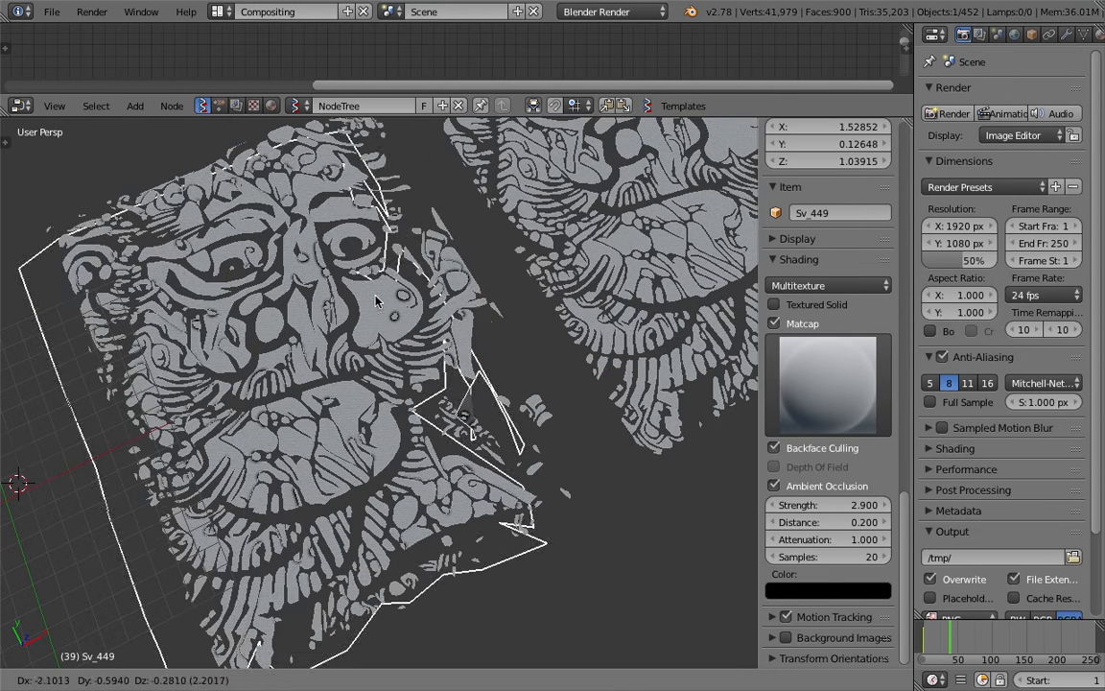
pyautogui.click(361, 294)
pyautogui.moveTo(361, 293); pyautogui.dragTo(384, 394, button='middle')
pyautogui.press('x')
pyautogui.click(444, 333)
# Examine the baked pieces up close, including the holes in the cheek, and compare them side by side with the original woodblock mesh
pyautogui.scroll(10, 386, 389)
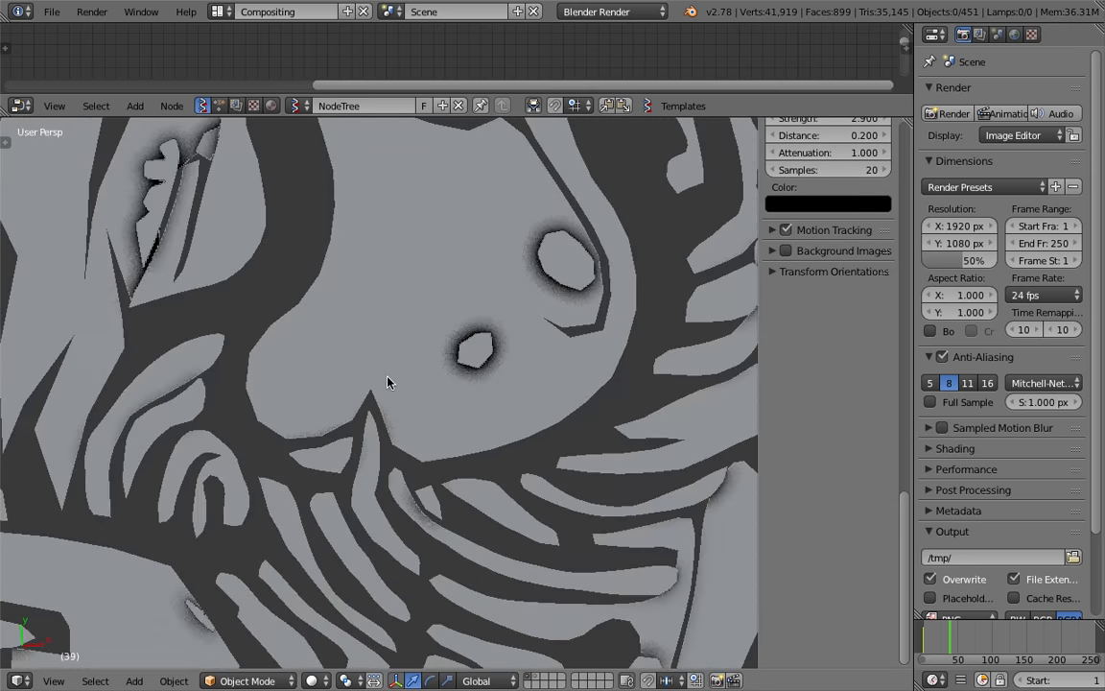
pyautogui.moveTo(389, 382); pyautogui.dragTo(477, 384, button='middle')
pyautogui.scroll(-5, 475, 382)
pyautogui.moveTo(461, 307); pyautogui.dragTo(405, 369, button='middle')
pyautogui.scroll(-1, 401, 357)
pyautogui.scroll(2, 412, 357)
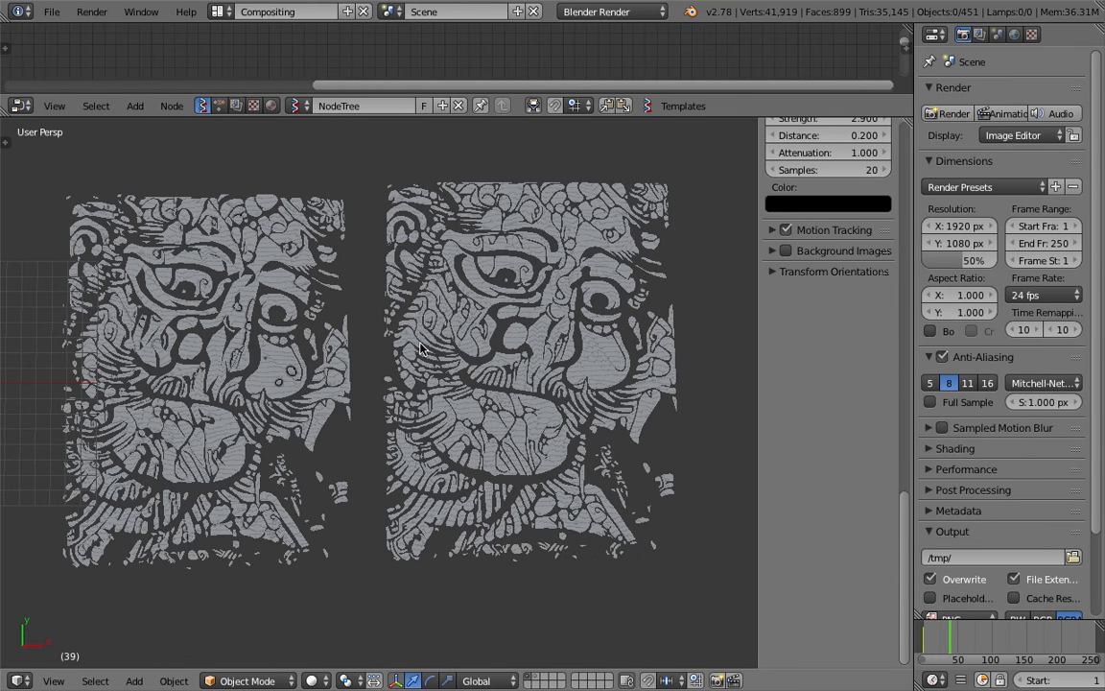
pyautogui.keyDown('shift'); pyautogui.moveTo(418, 301); pyautogui.dragTo(484, 322, button='middle'); pyautogui.keyUp('shift')
pyautogui.moveTo(585, 357); pyautogui.dragTo(584, 348, button='middle')
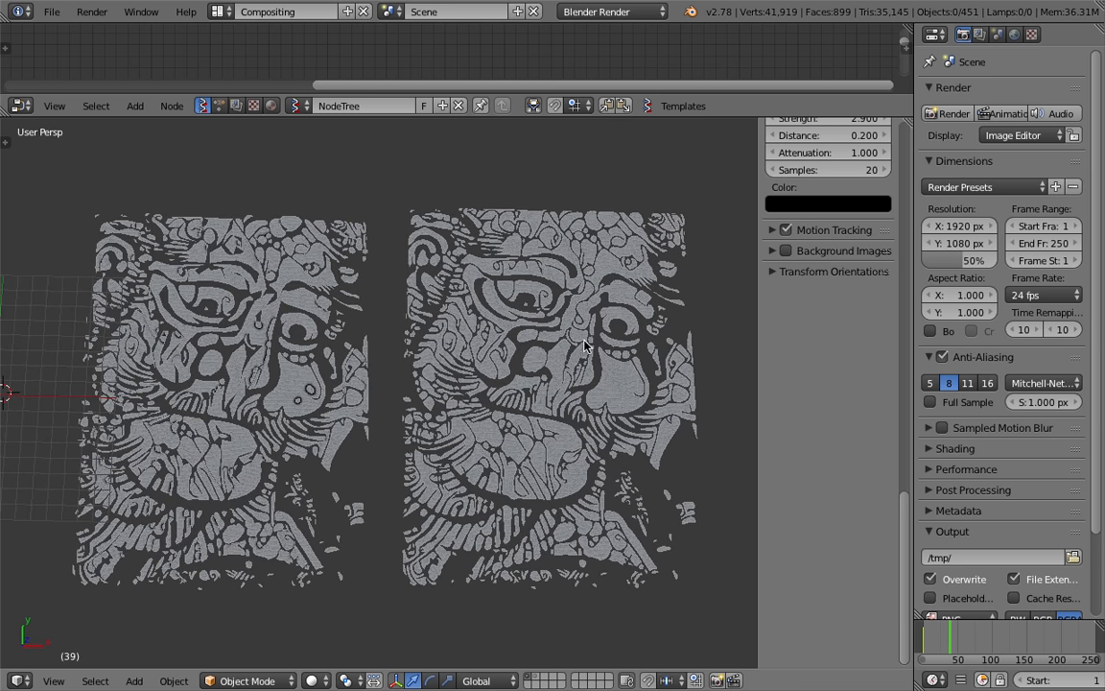
pyautogui.moveTo(585, 347); pyautogui.dragTo(615, 357, button='middle')
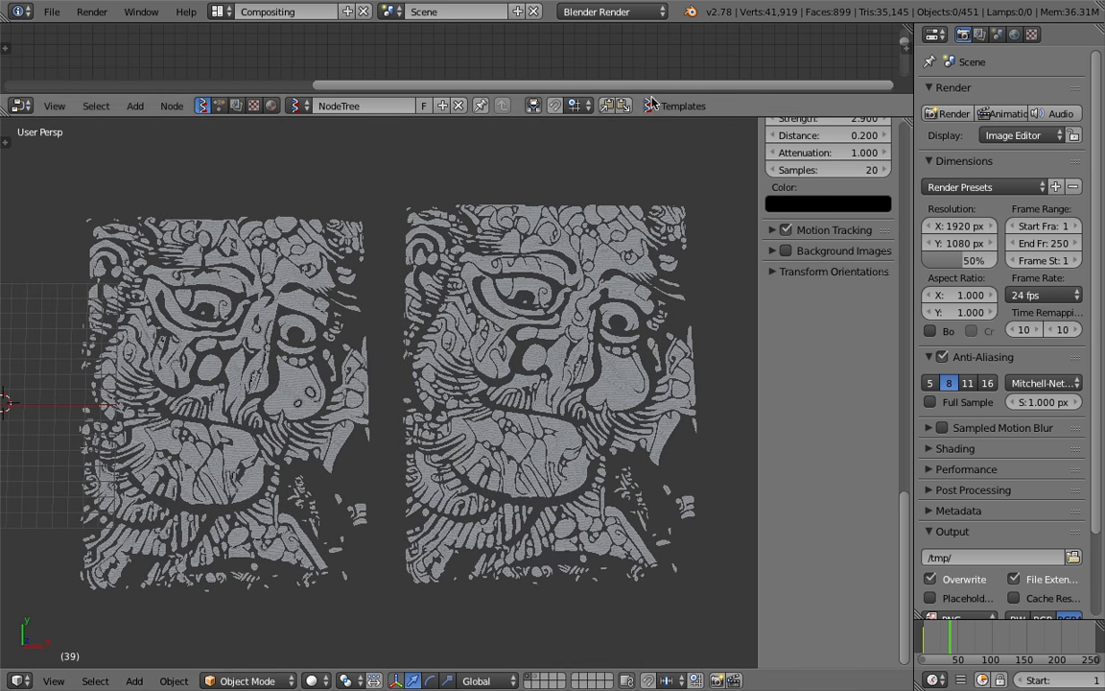
# Give the empty node editor more height by shrinking the 3D viewport
pyautogui.moveTo(614, 116); pyautogui.dragTo(618, 273)
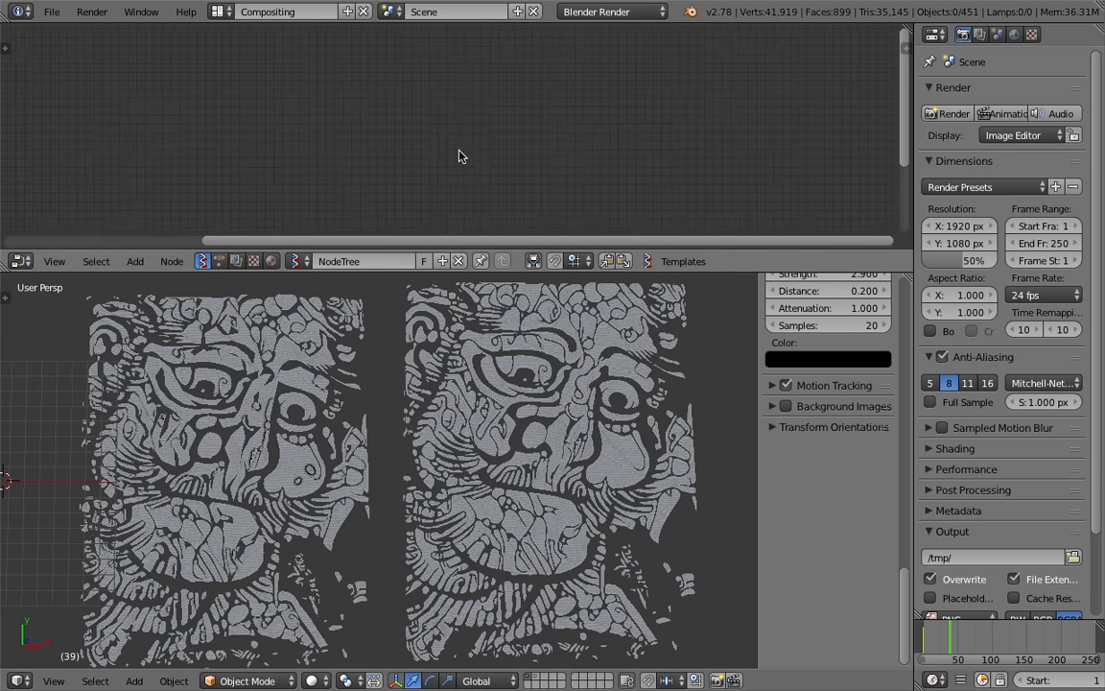
pyautogui.moveTo(498, 266); pyautogui.dragTo(504, 272)
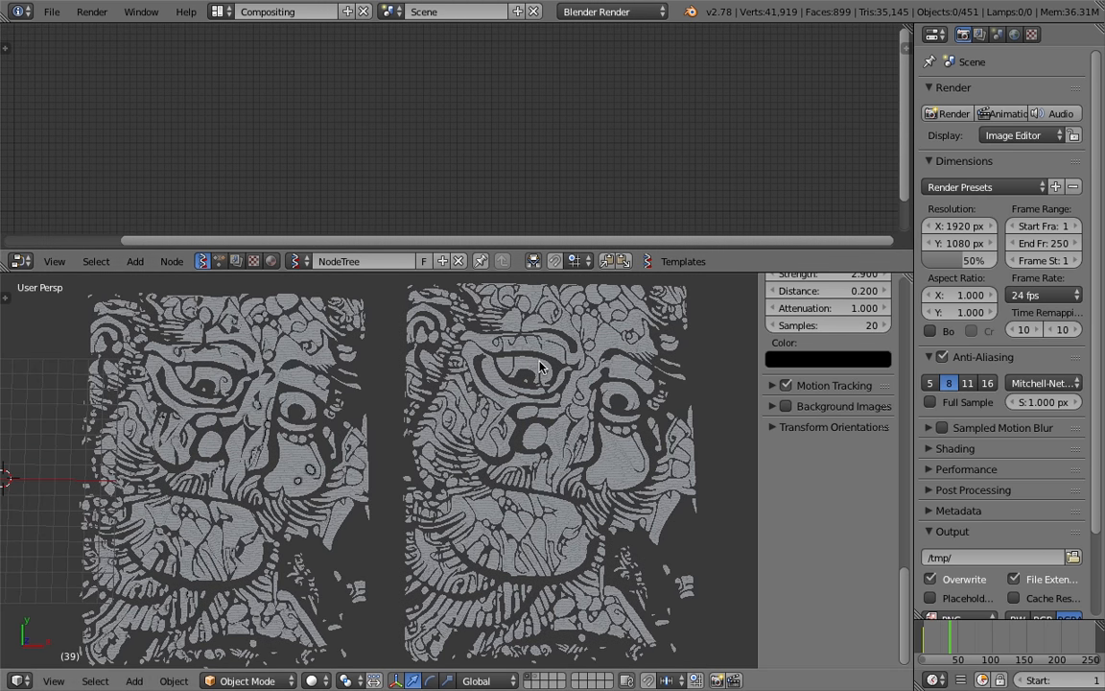